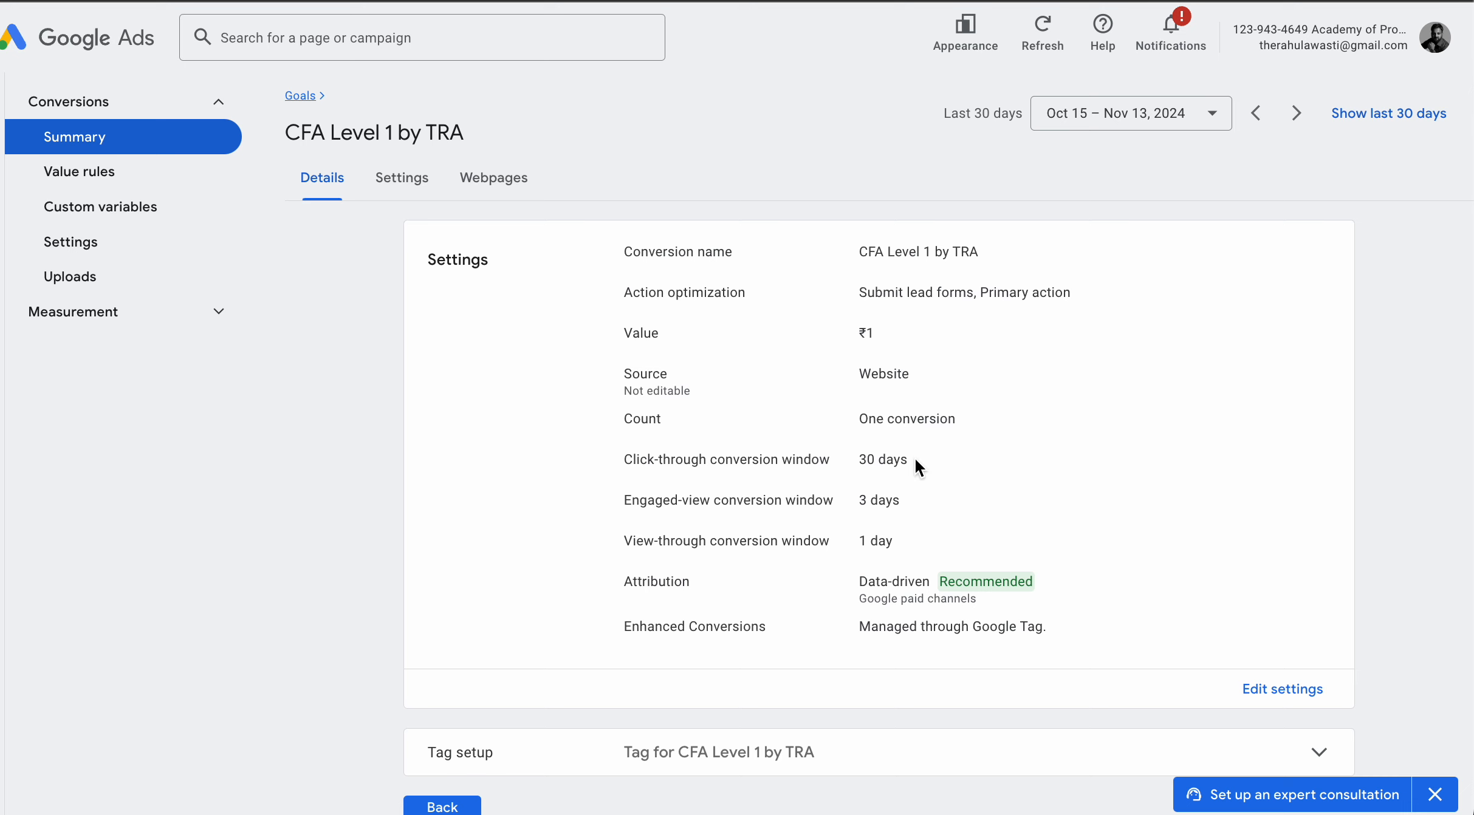
Set the CFA Level 1 by TRA conversion action to "Don't use a value", save it, and return to the conversions summary
left_click(1282, 689)
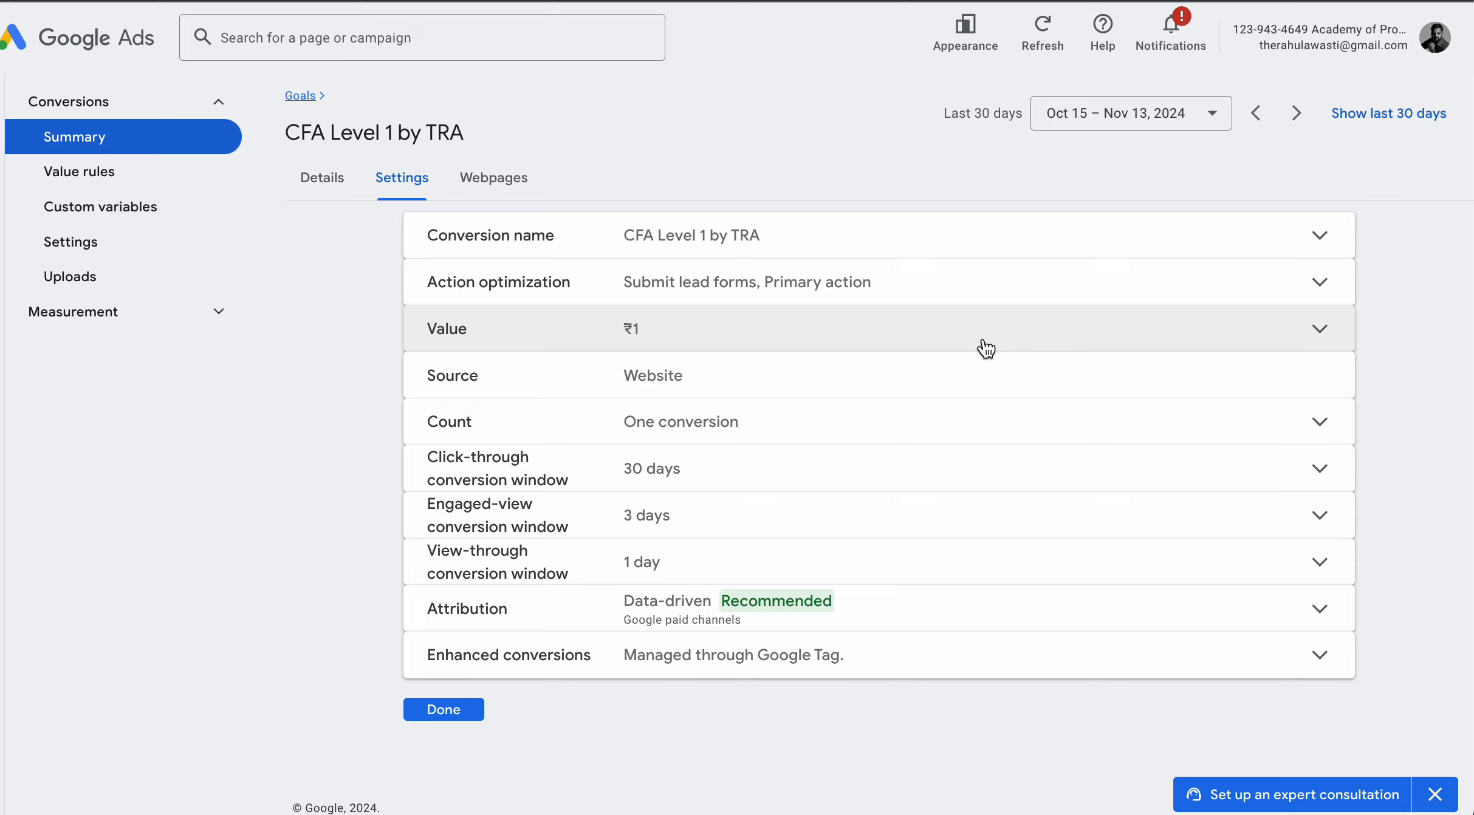
left_click(966, 333)
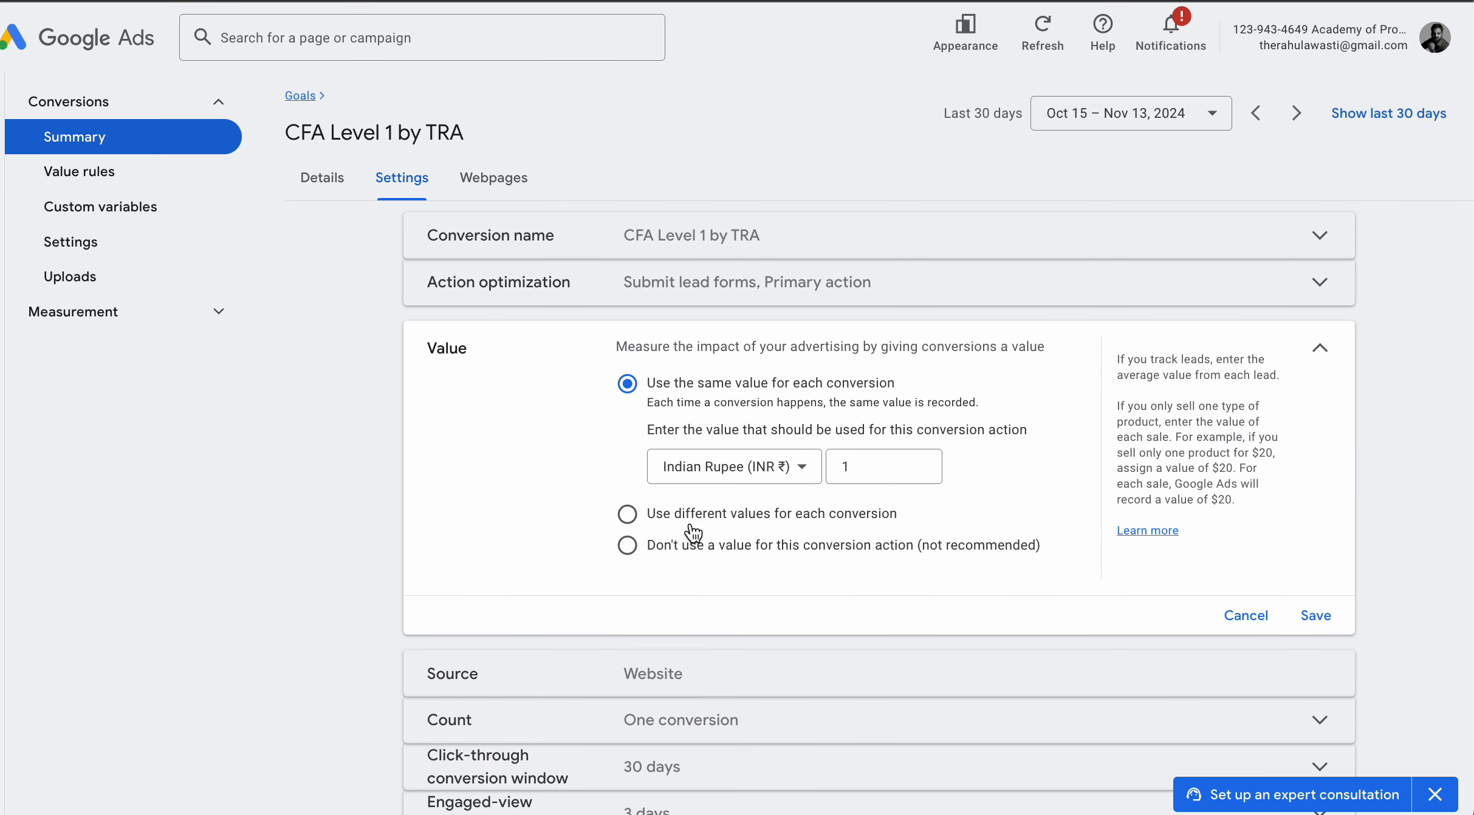
left_click(627, 546)
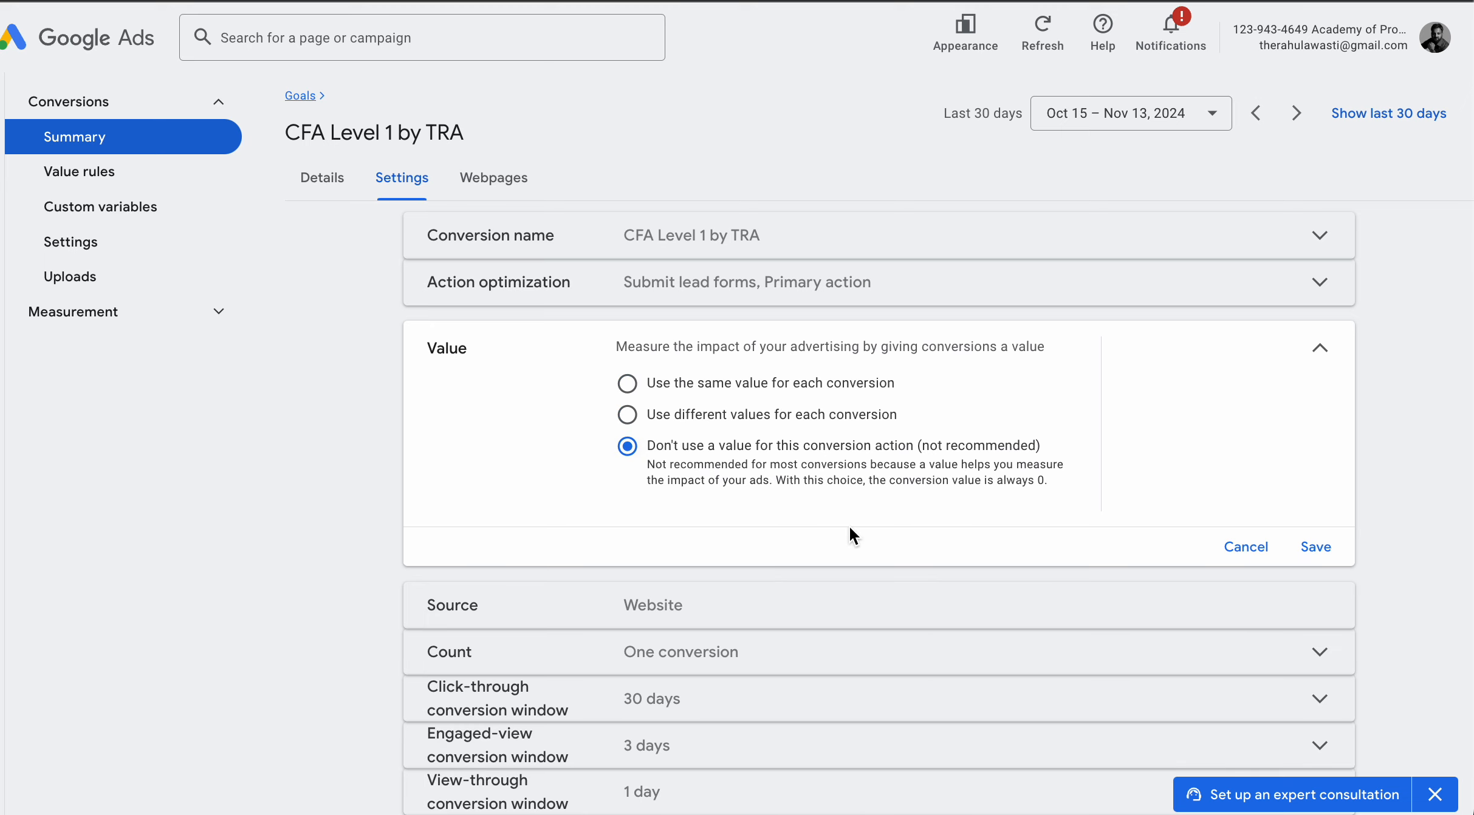
left_click(1315, 549)
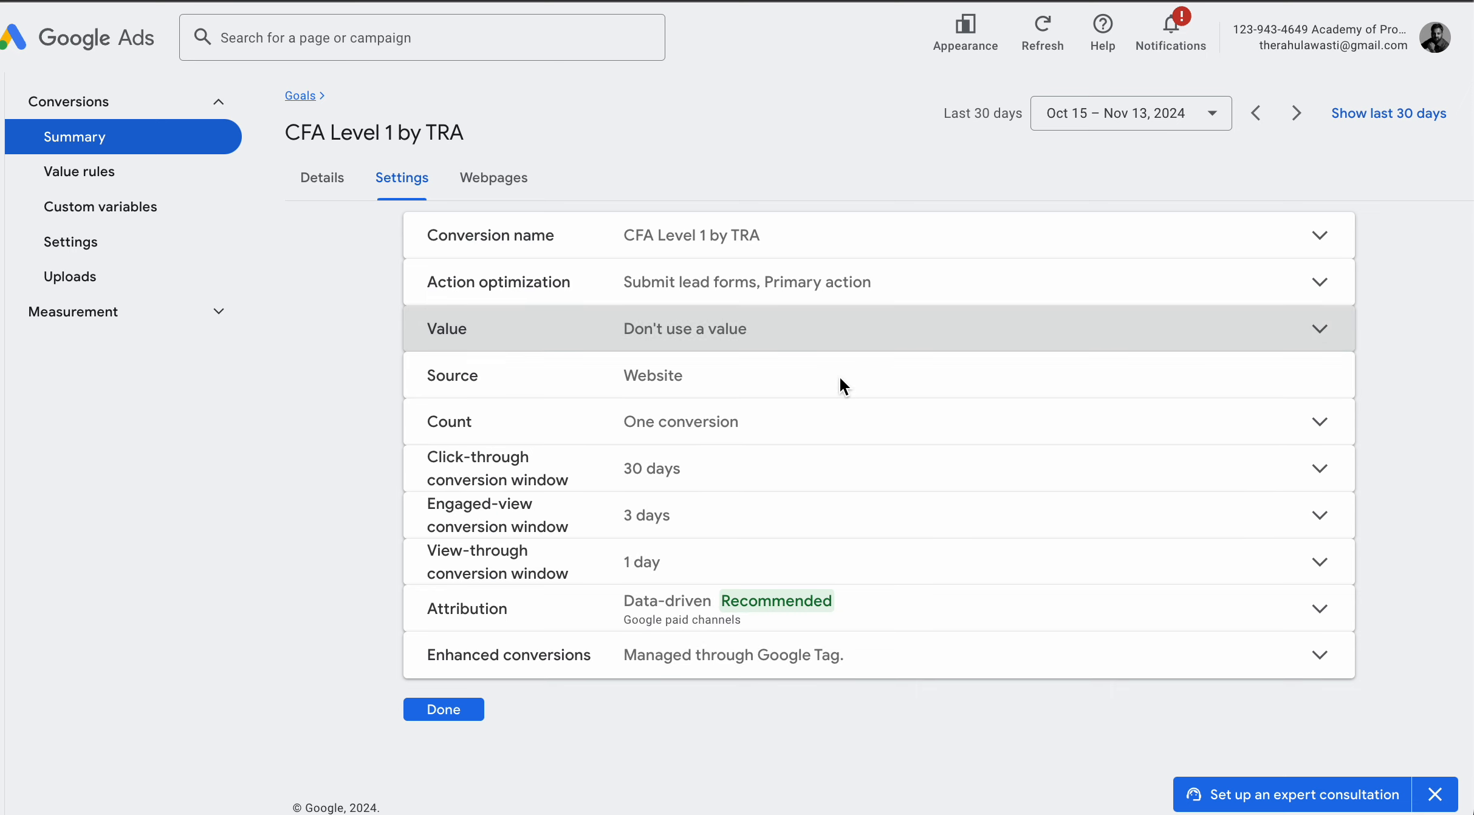
left_click(780, 338)
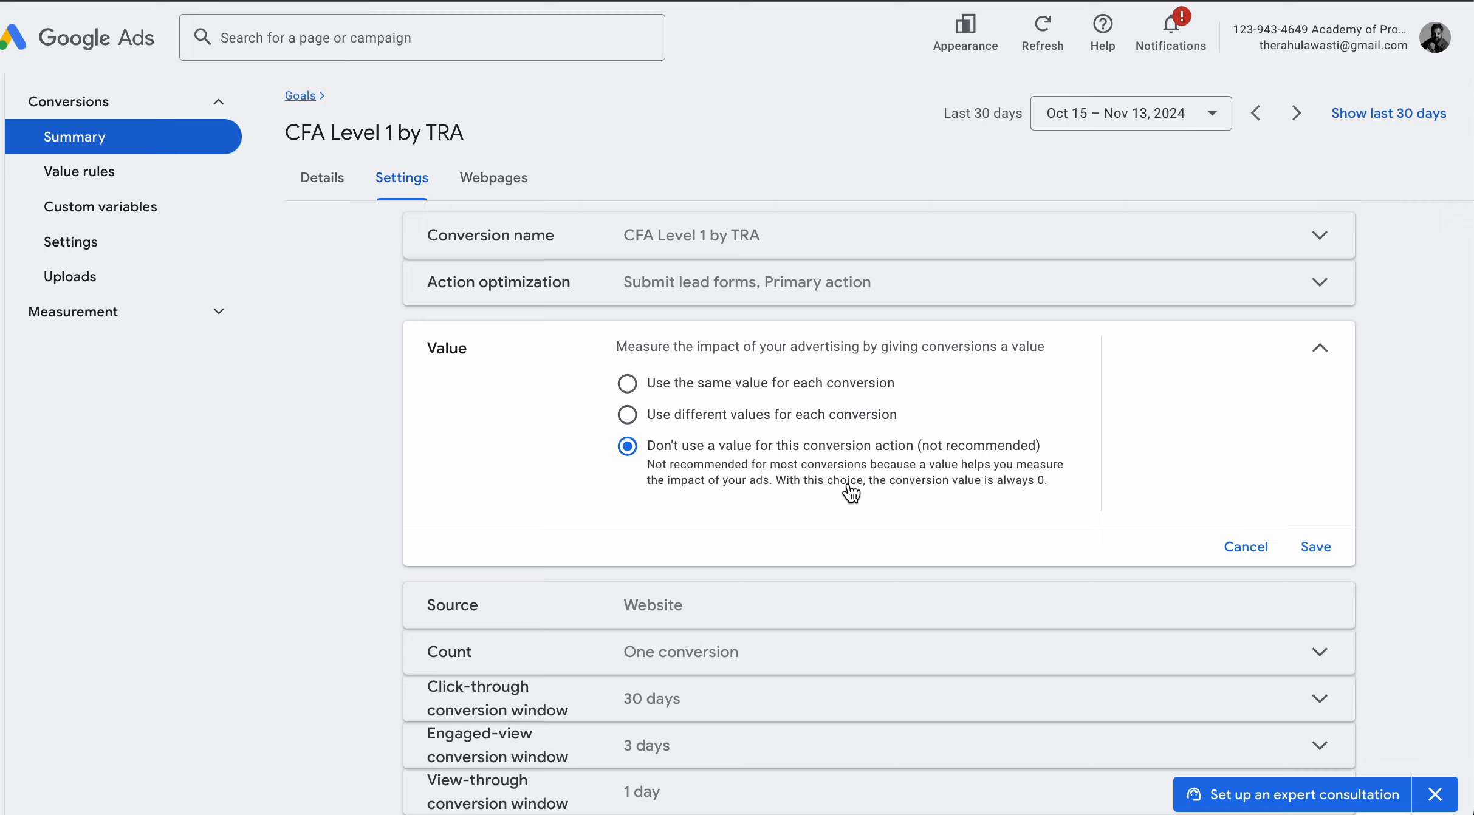
left_click(1314, 548)
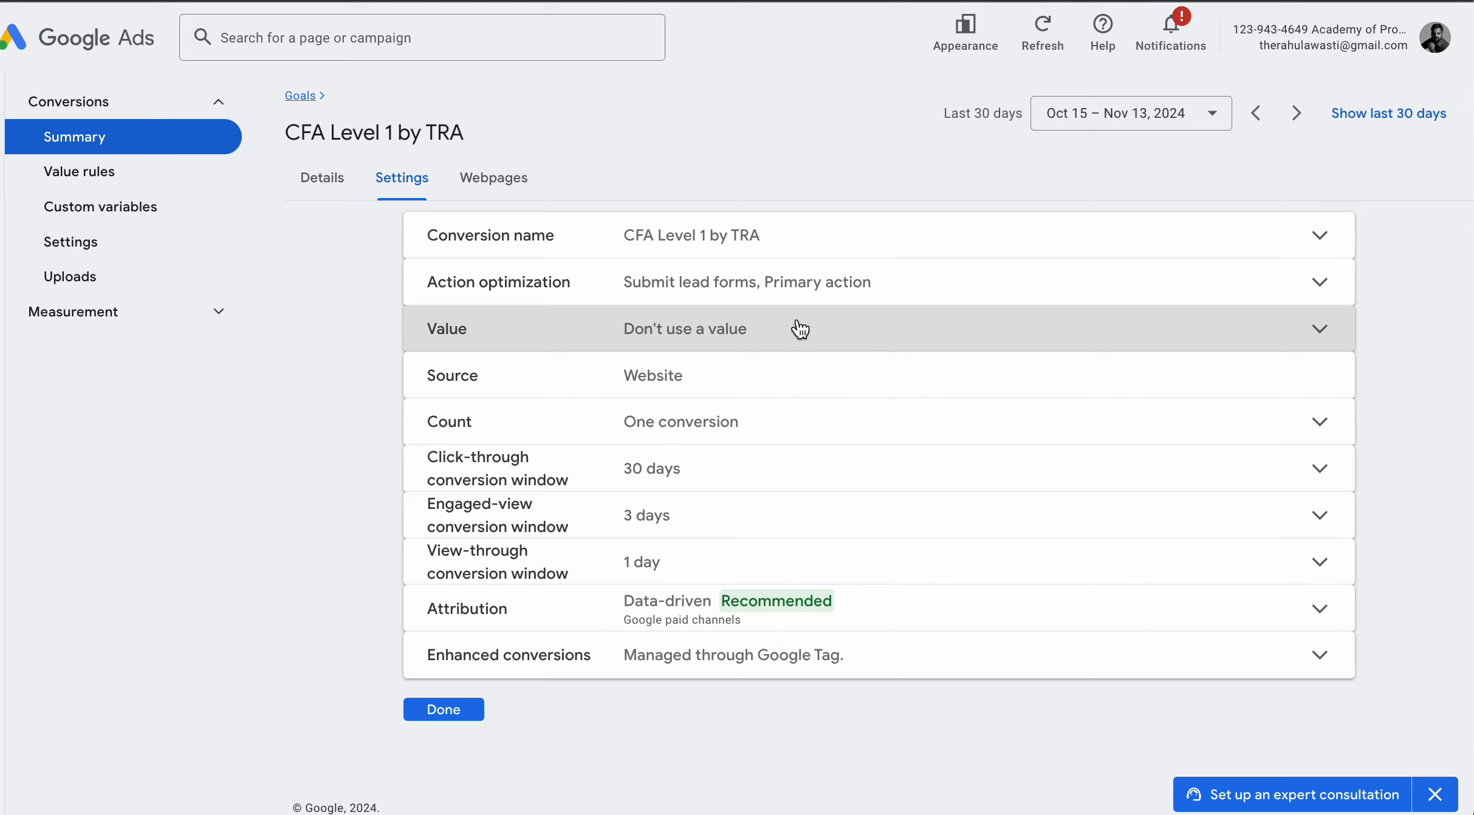
left_click(447, 706)
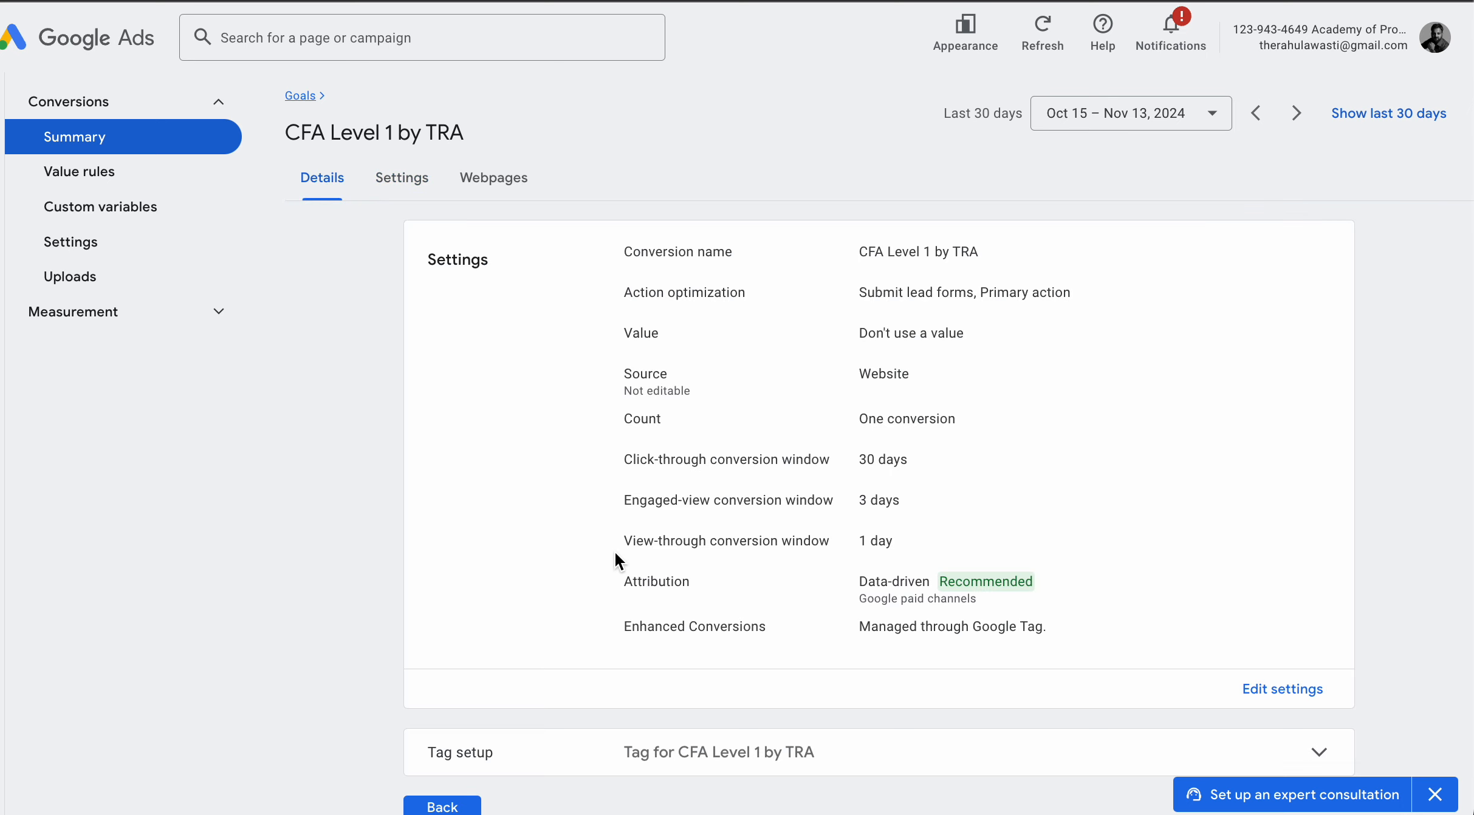
scroll(1055, 419, "down", 2)
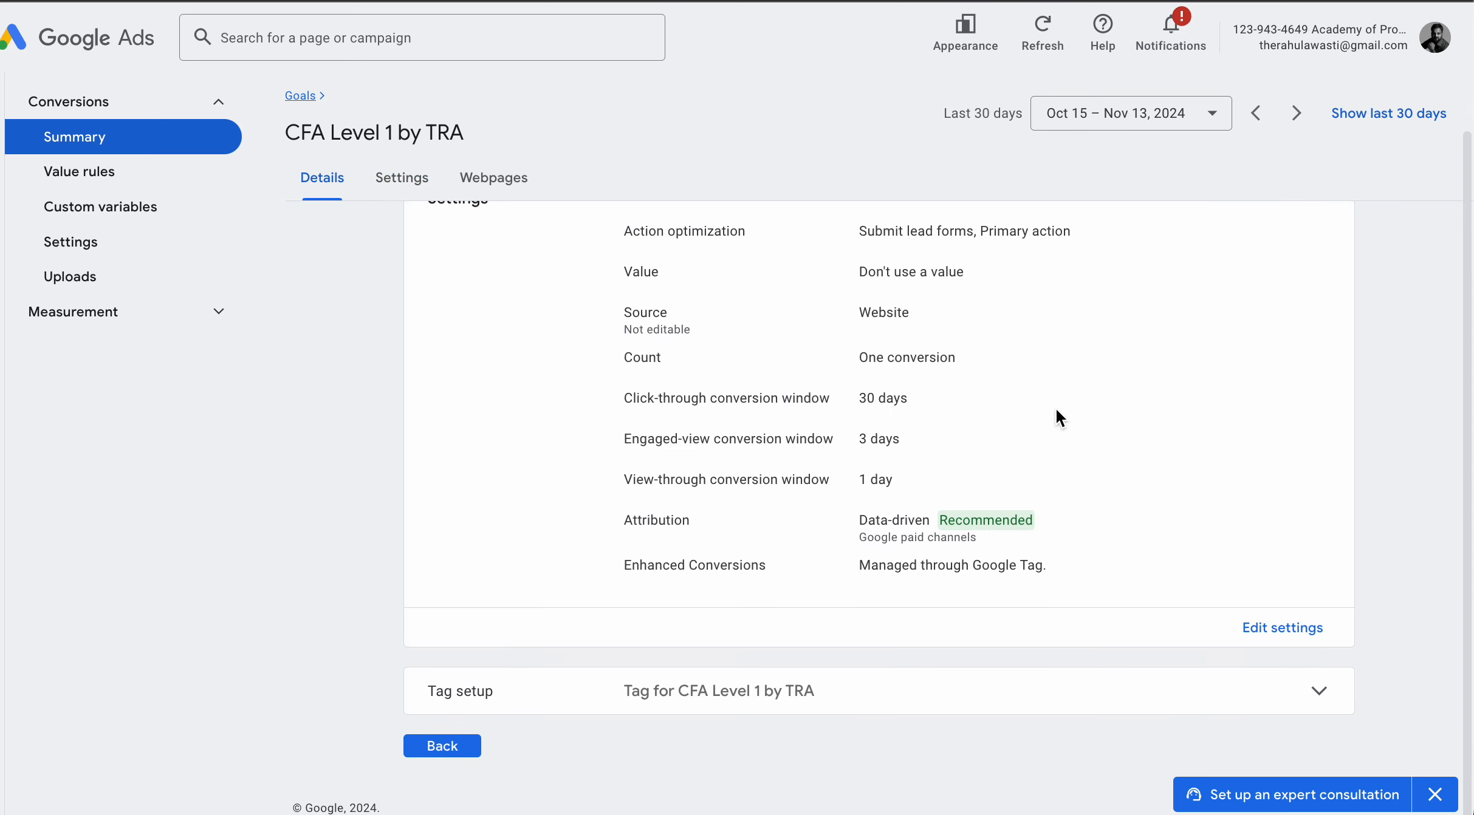
left_click(446, 746)
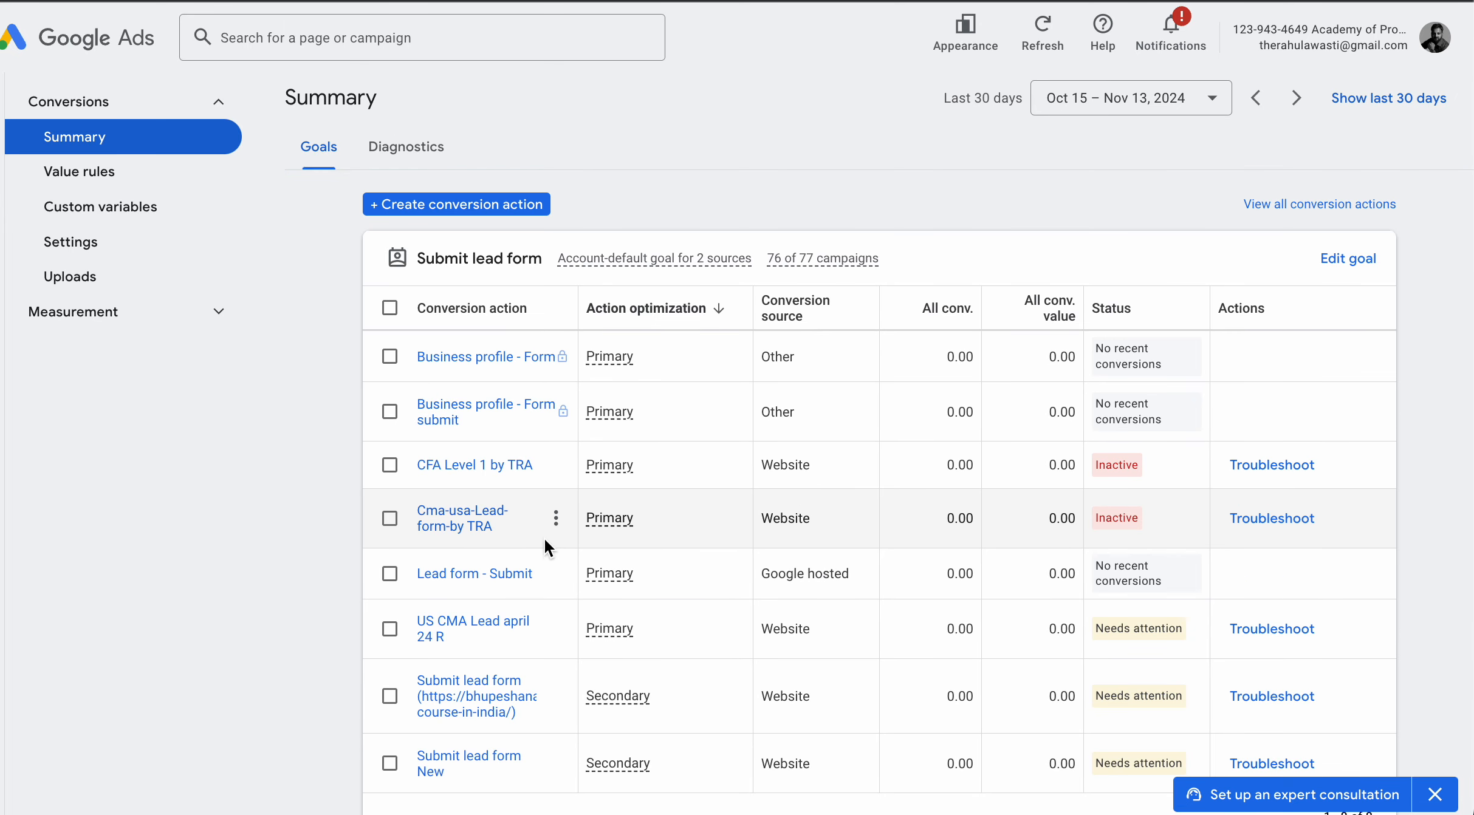
Set the Cma-usa-Lead-form-by TRA conversion action to "Don't use a value", save it, and leave its details
left_click(483, 526)
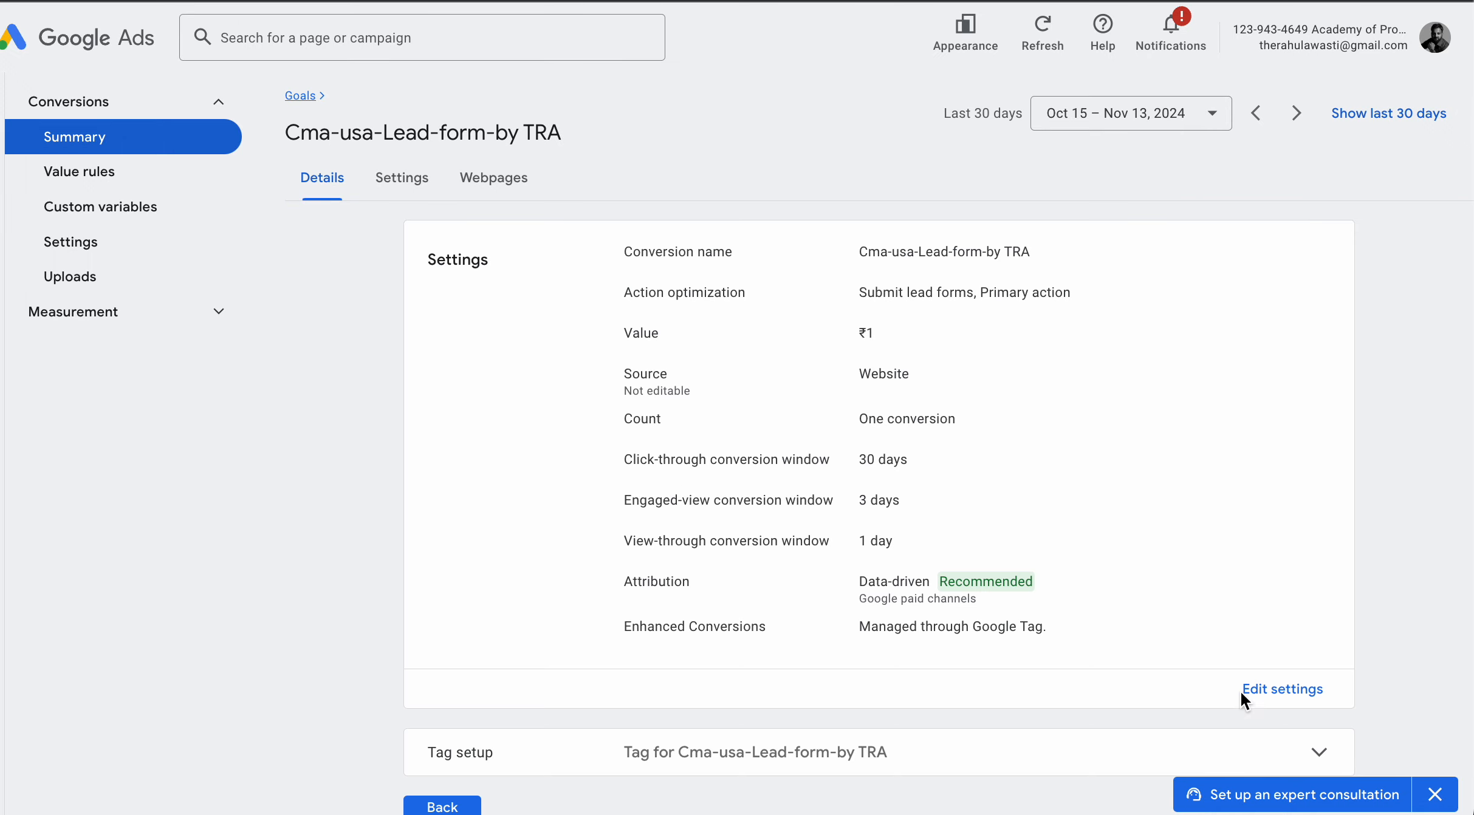
left_click(1276, 690)
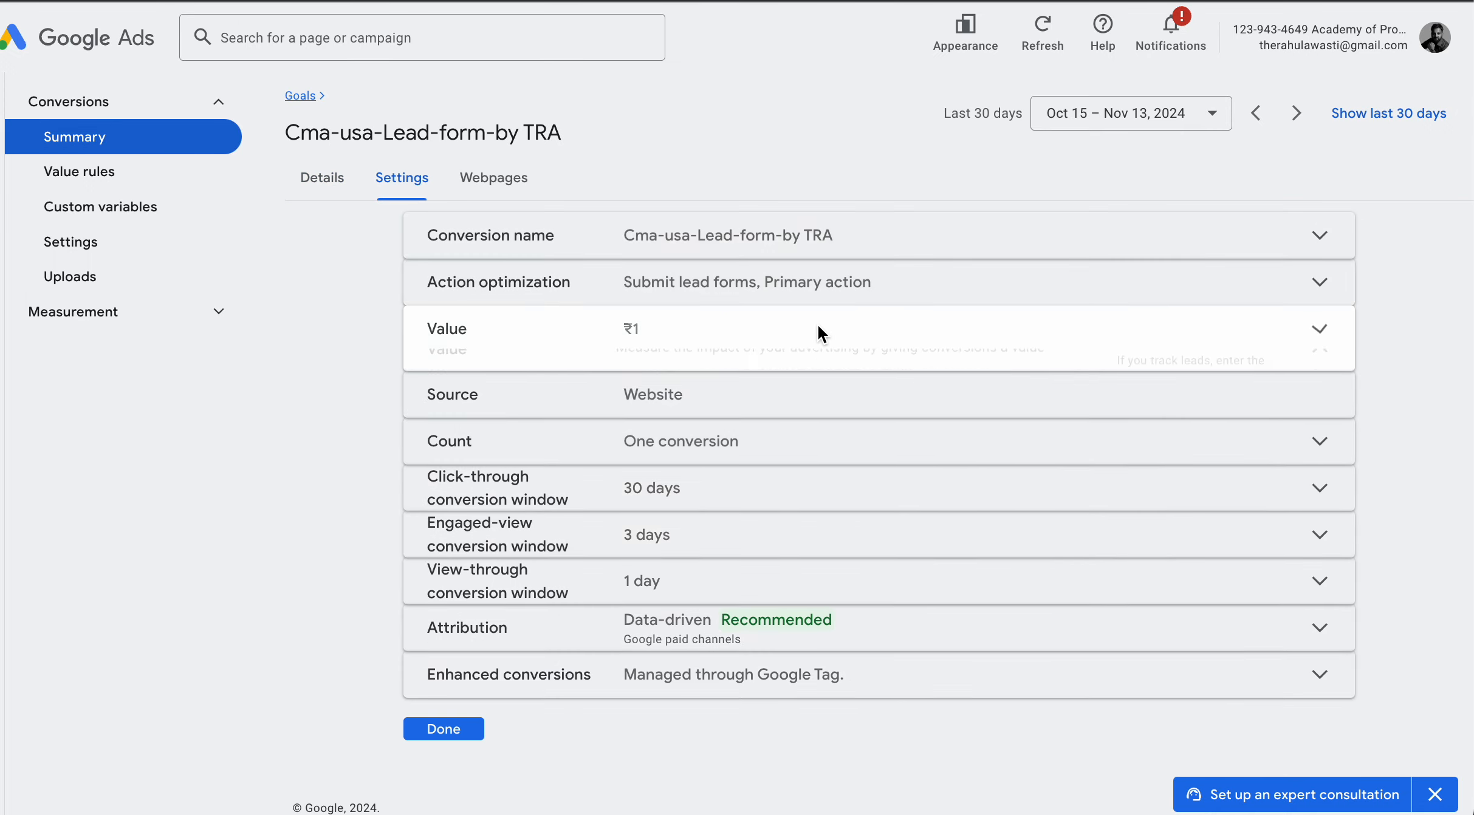
left_click(819, 332)
left_click(627, 546)
left_click(1314, 549)
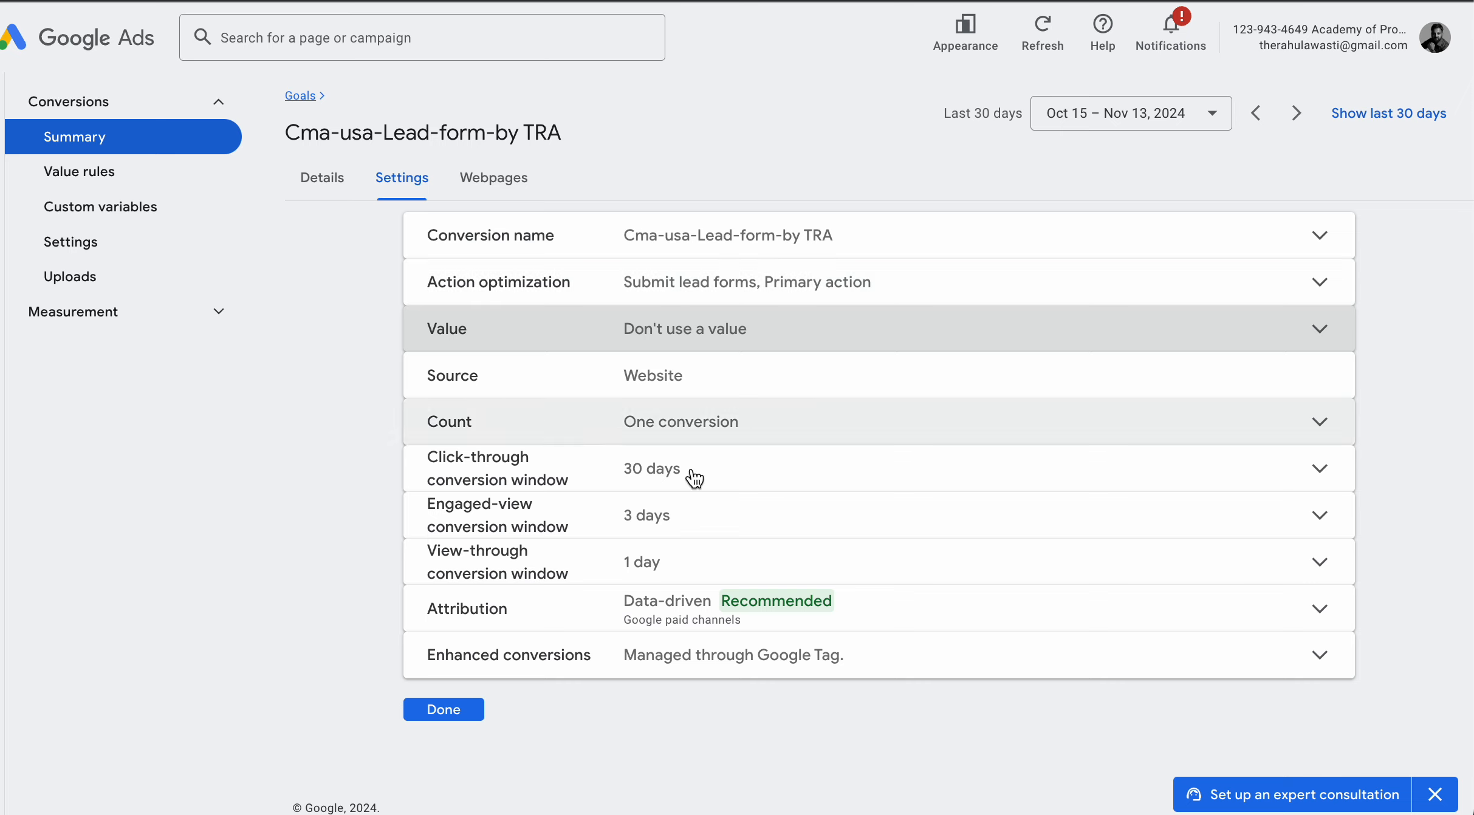
left_click(444, 709)
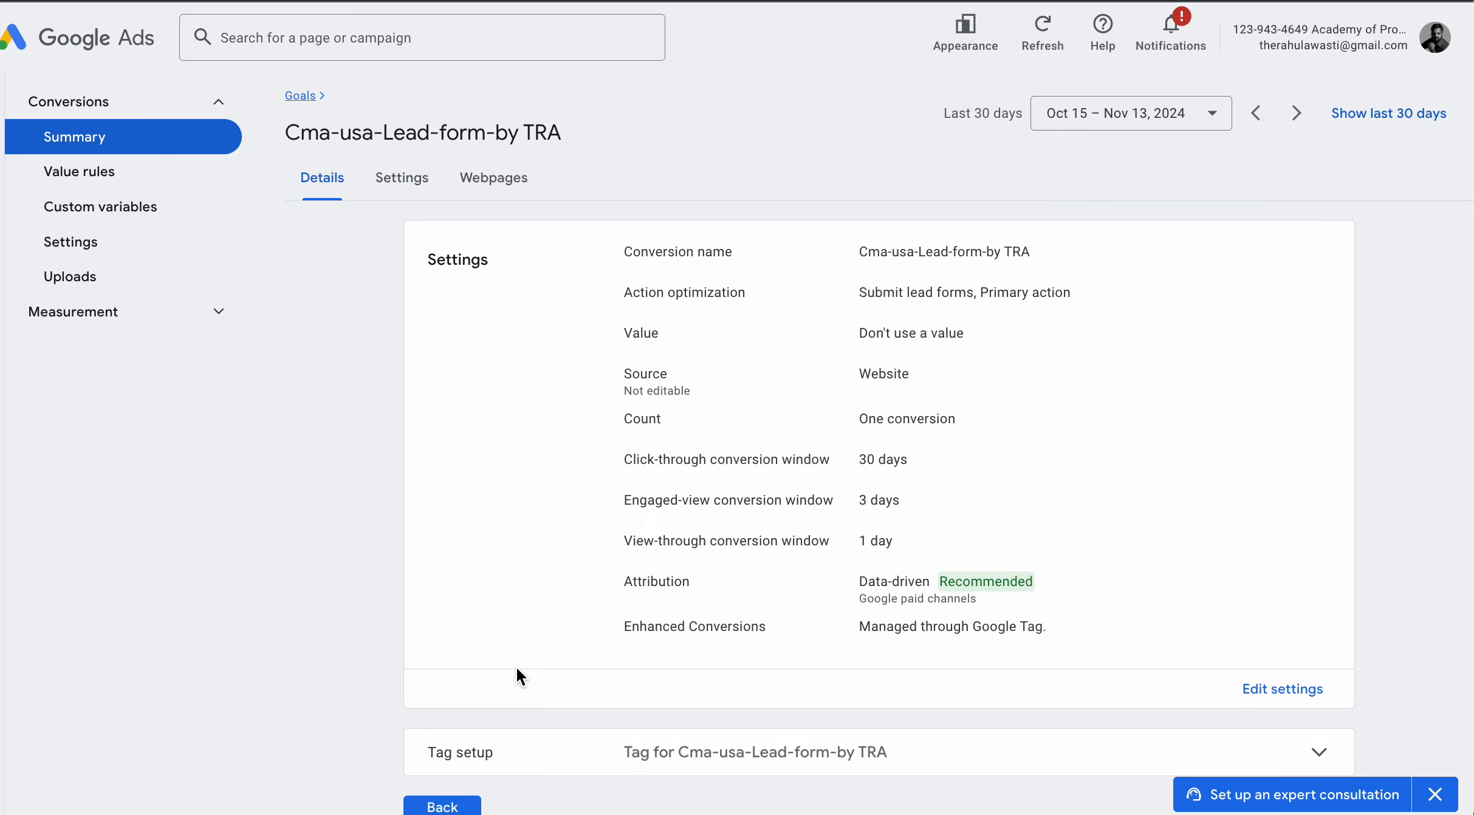
left_click(449, 806)
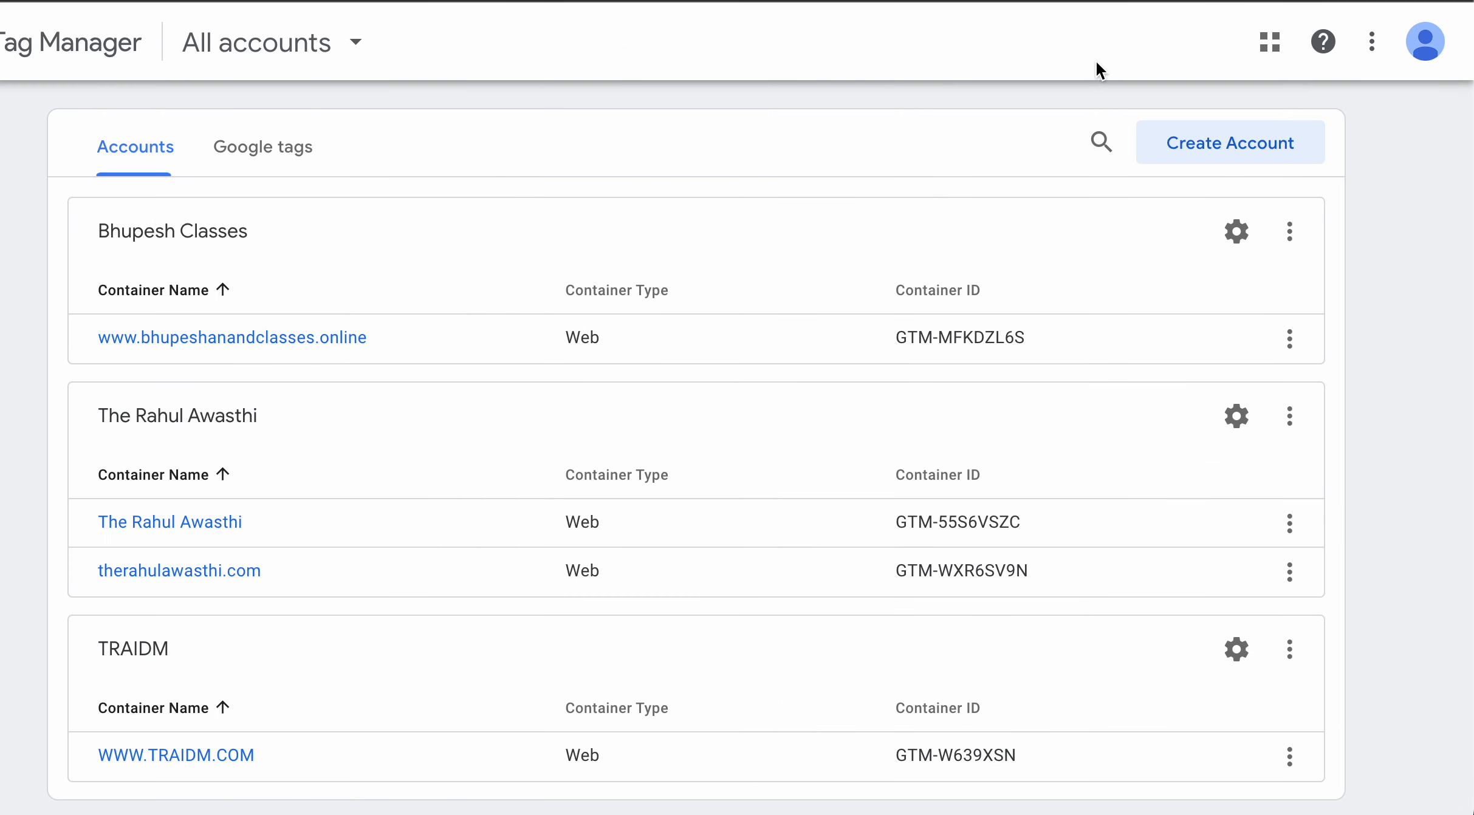
left_click(266, 345)
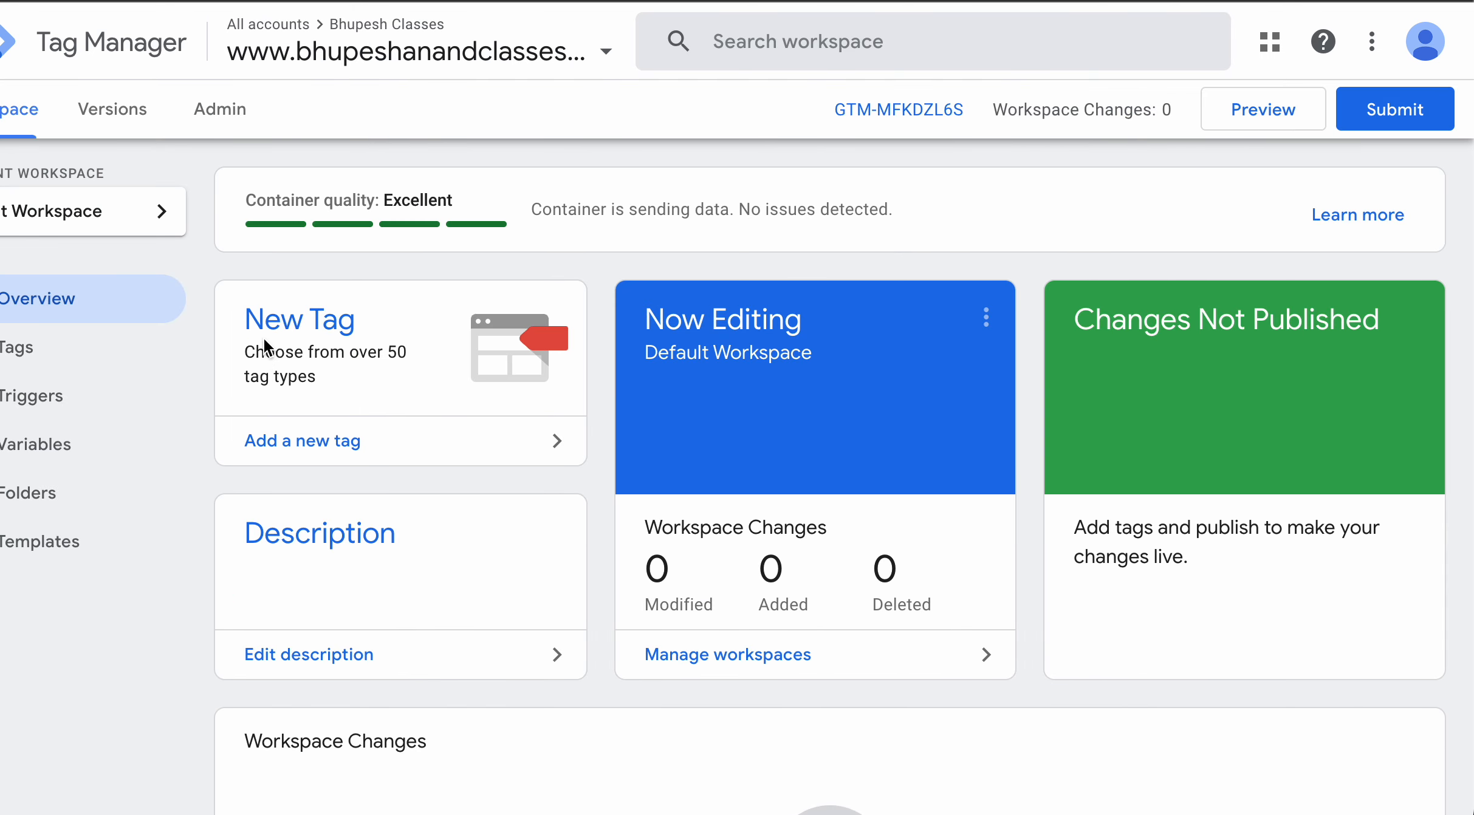
left_click(93, 352)
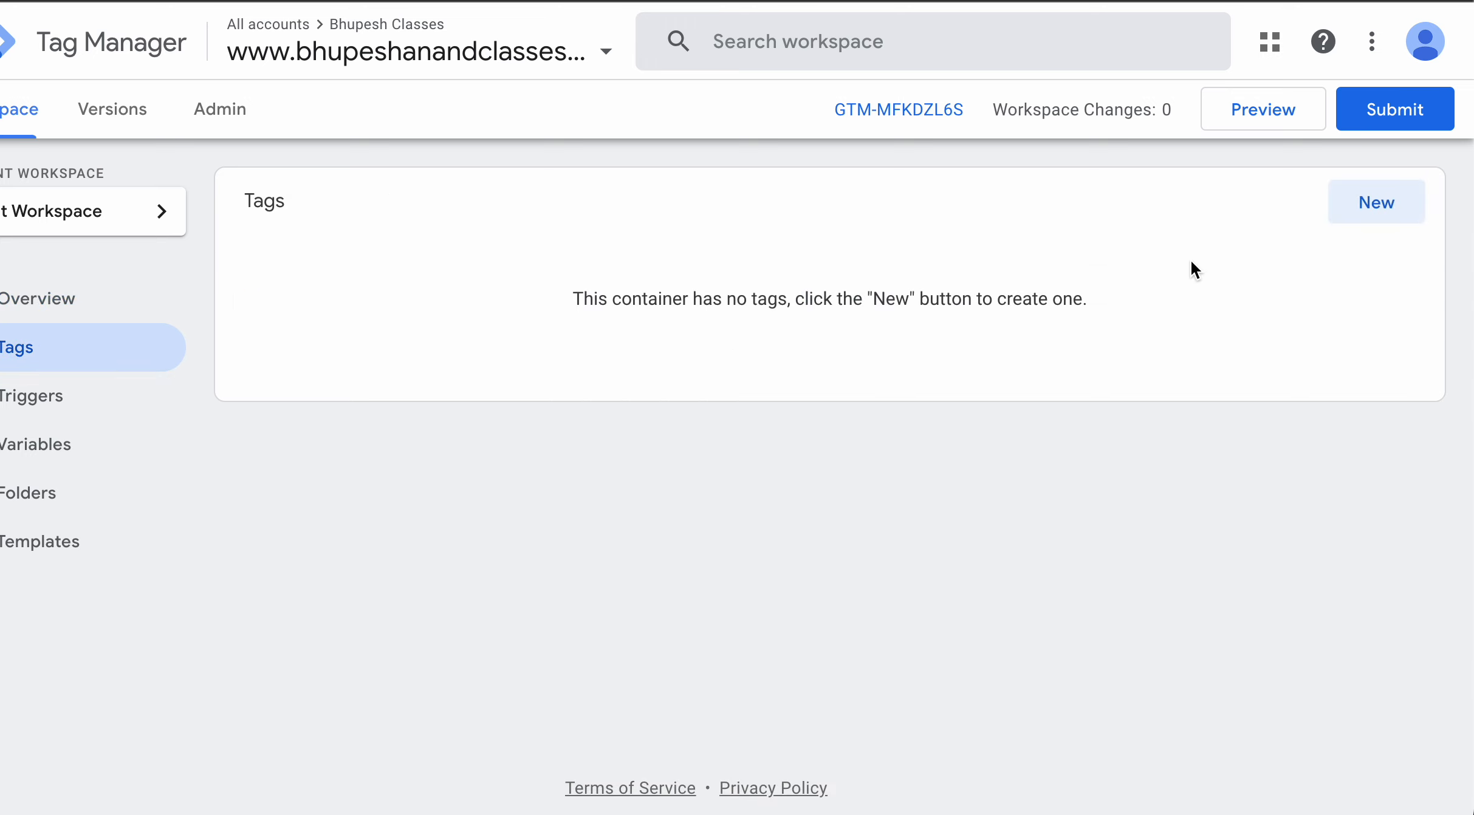
left_click(1369, 207)
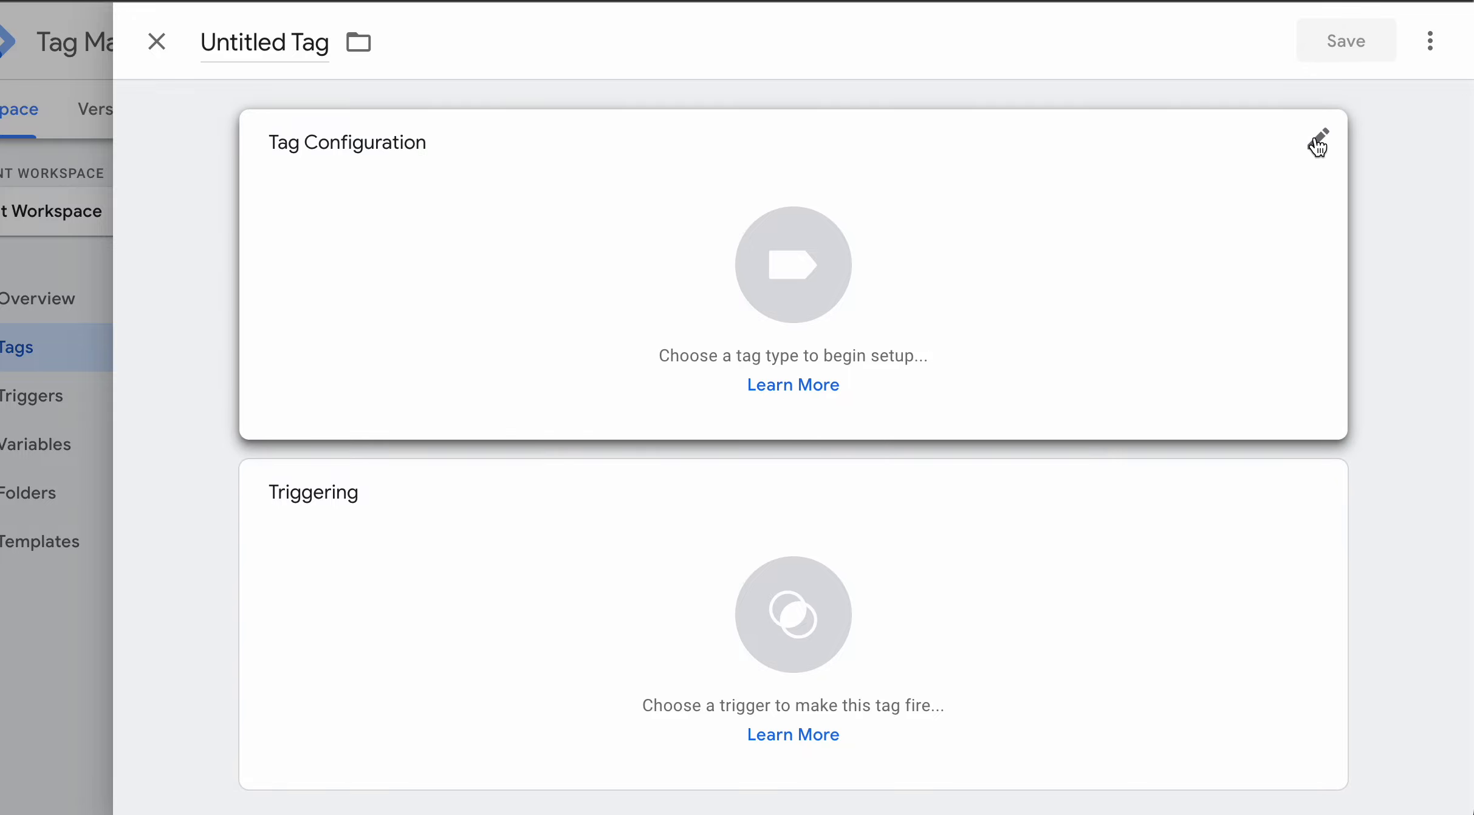
left_click(901, 279)
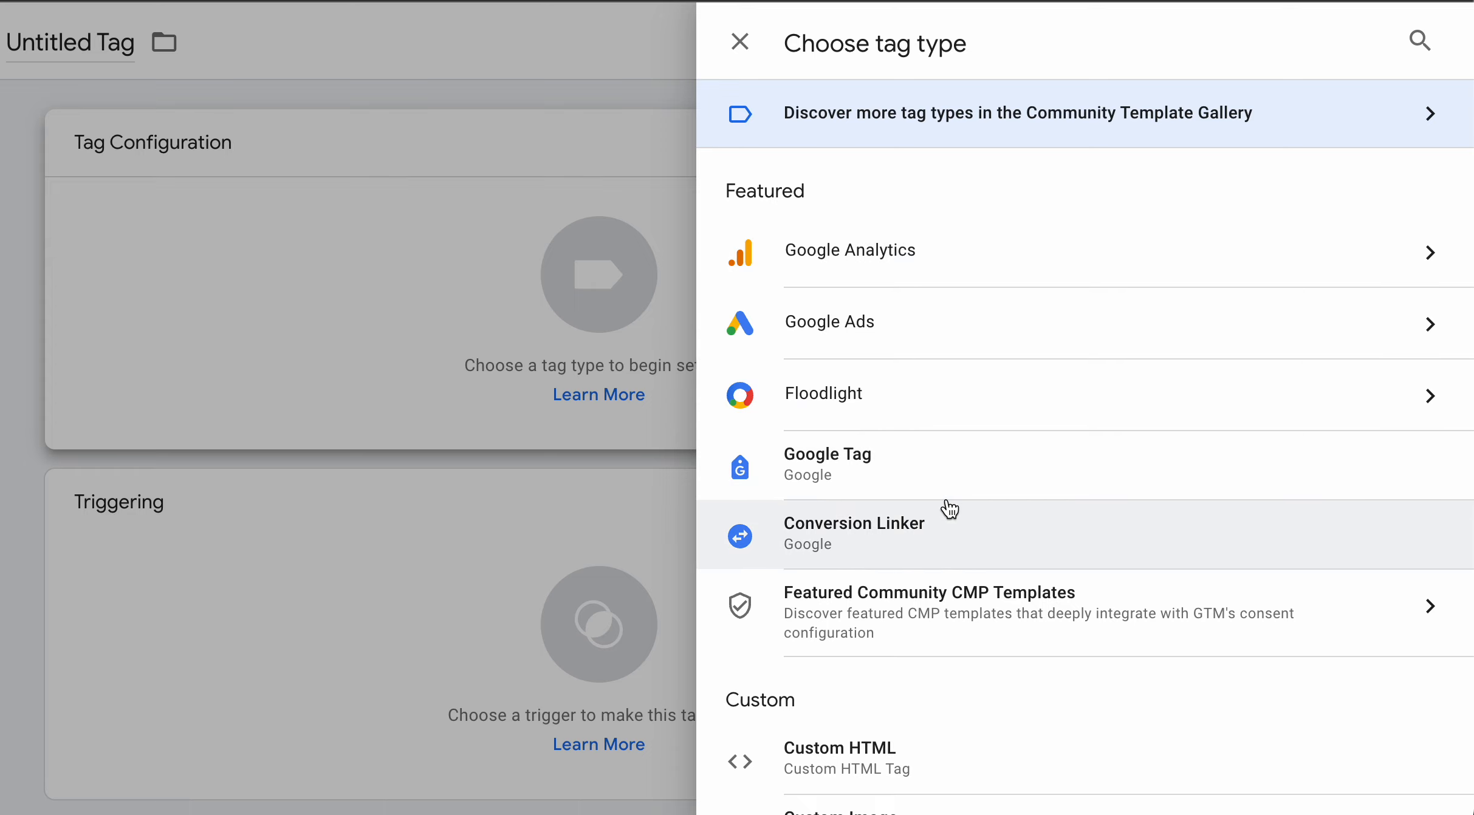
left_click(950, 513)
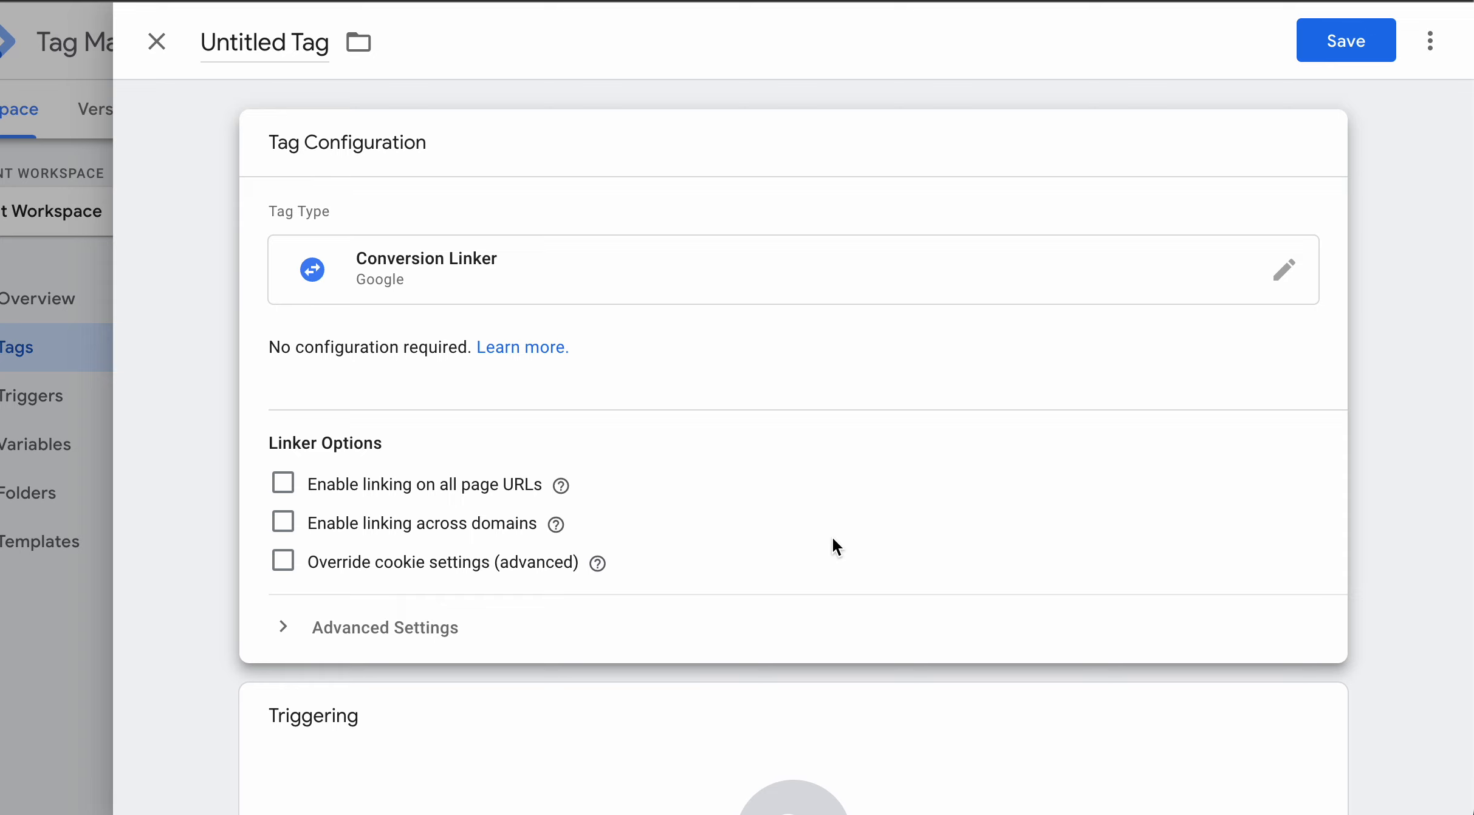
Assign the All Pages trigger to the new tag and save it under the name Conversion Linker
scroll(790, 539, "down", 3)
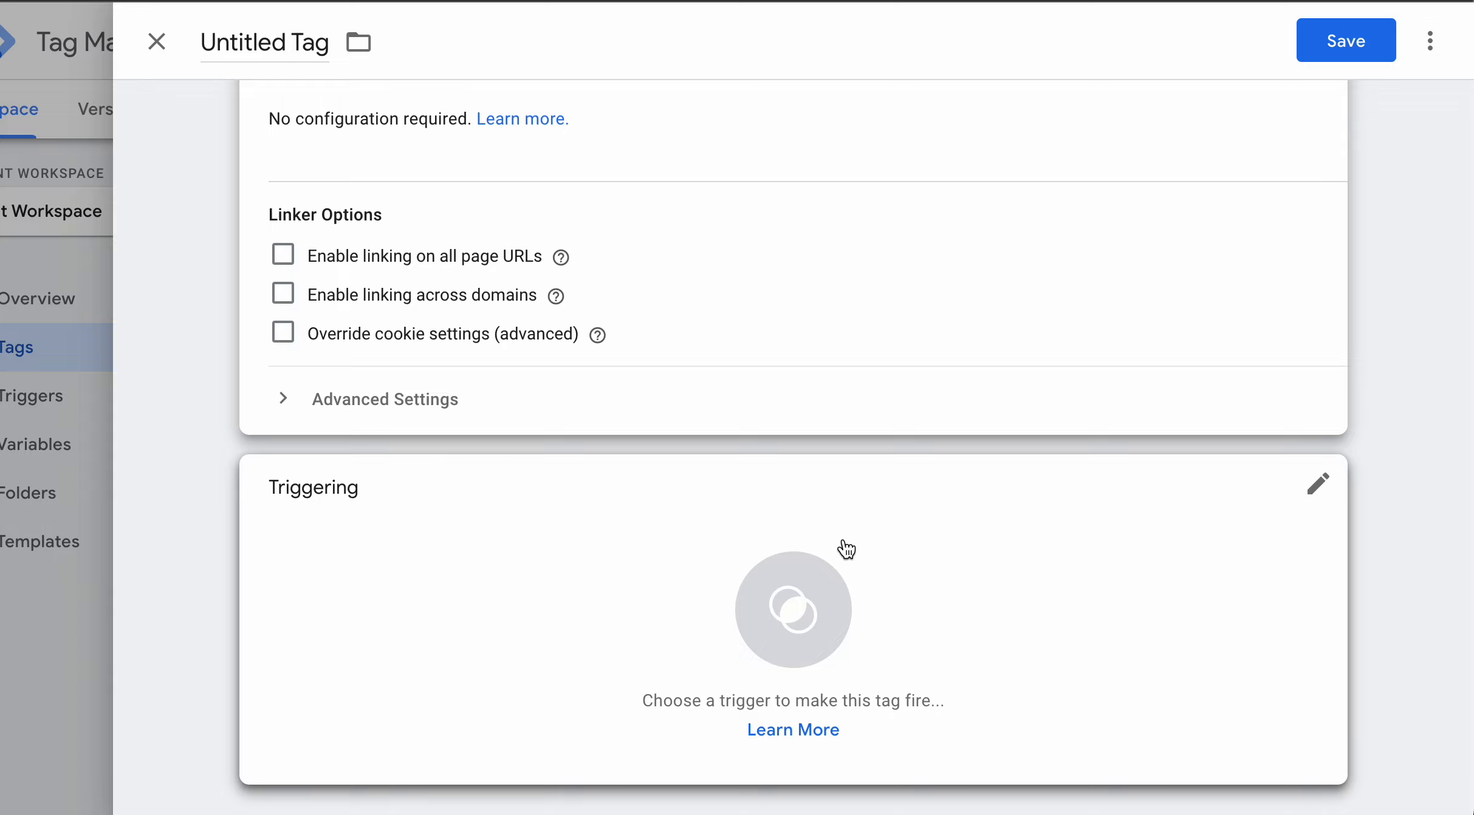
left_click(949, 587)
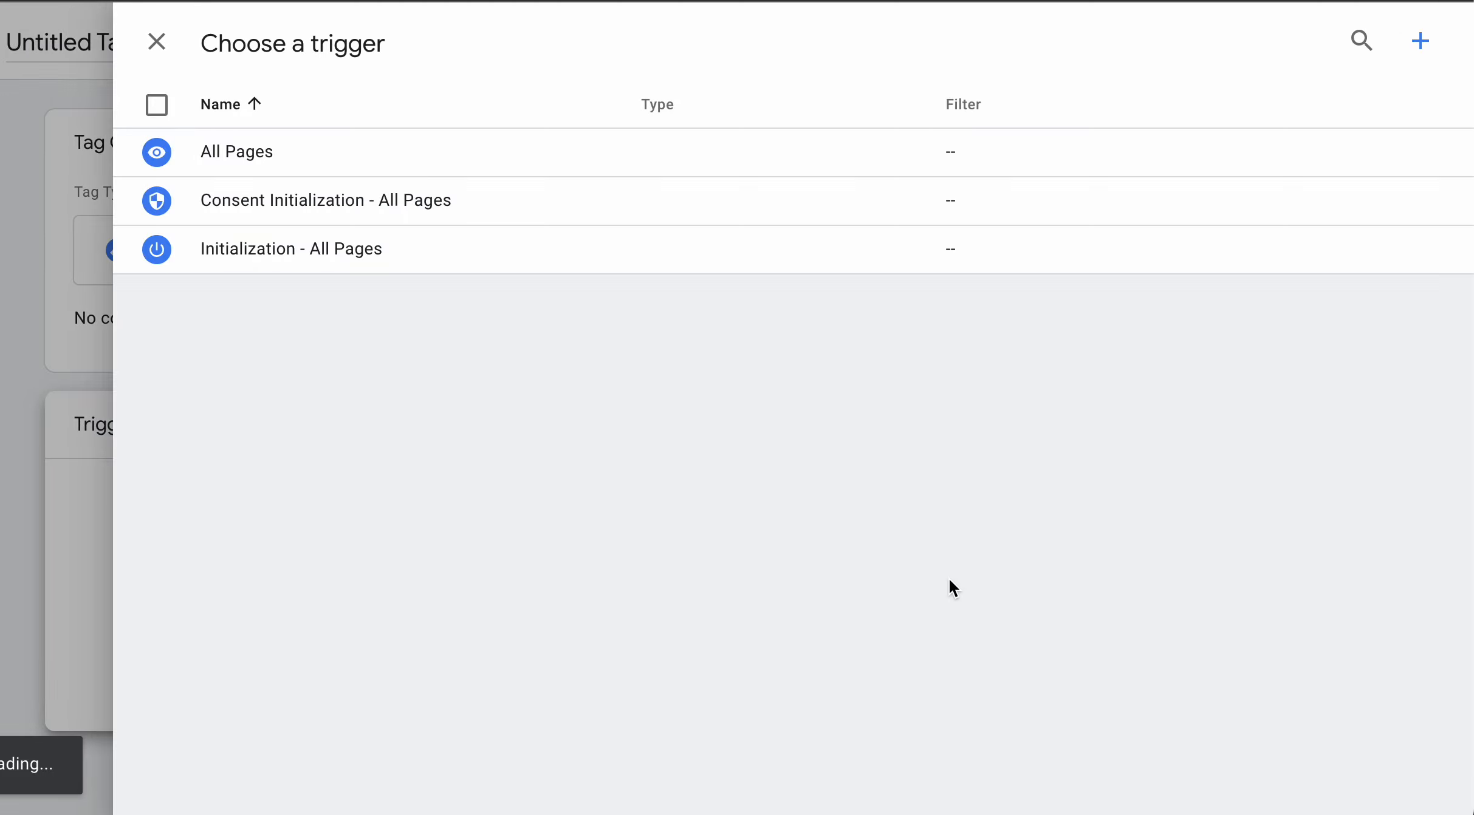
left_click(254, 157)
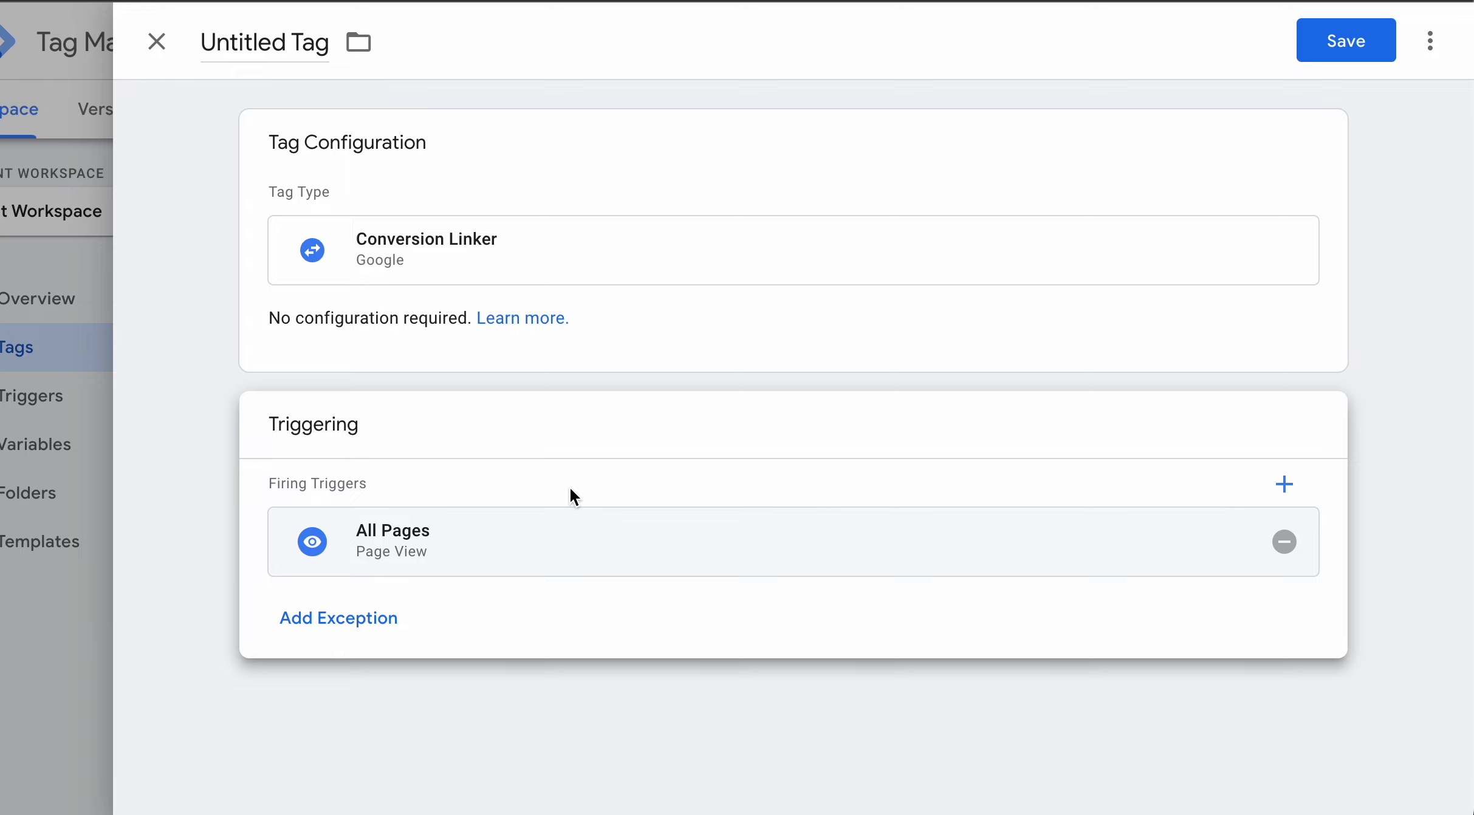
mouse_move(1270, 142)
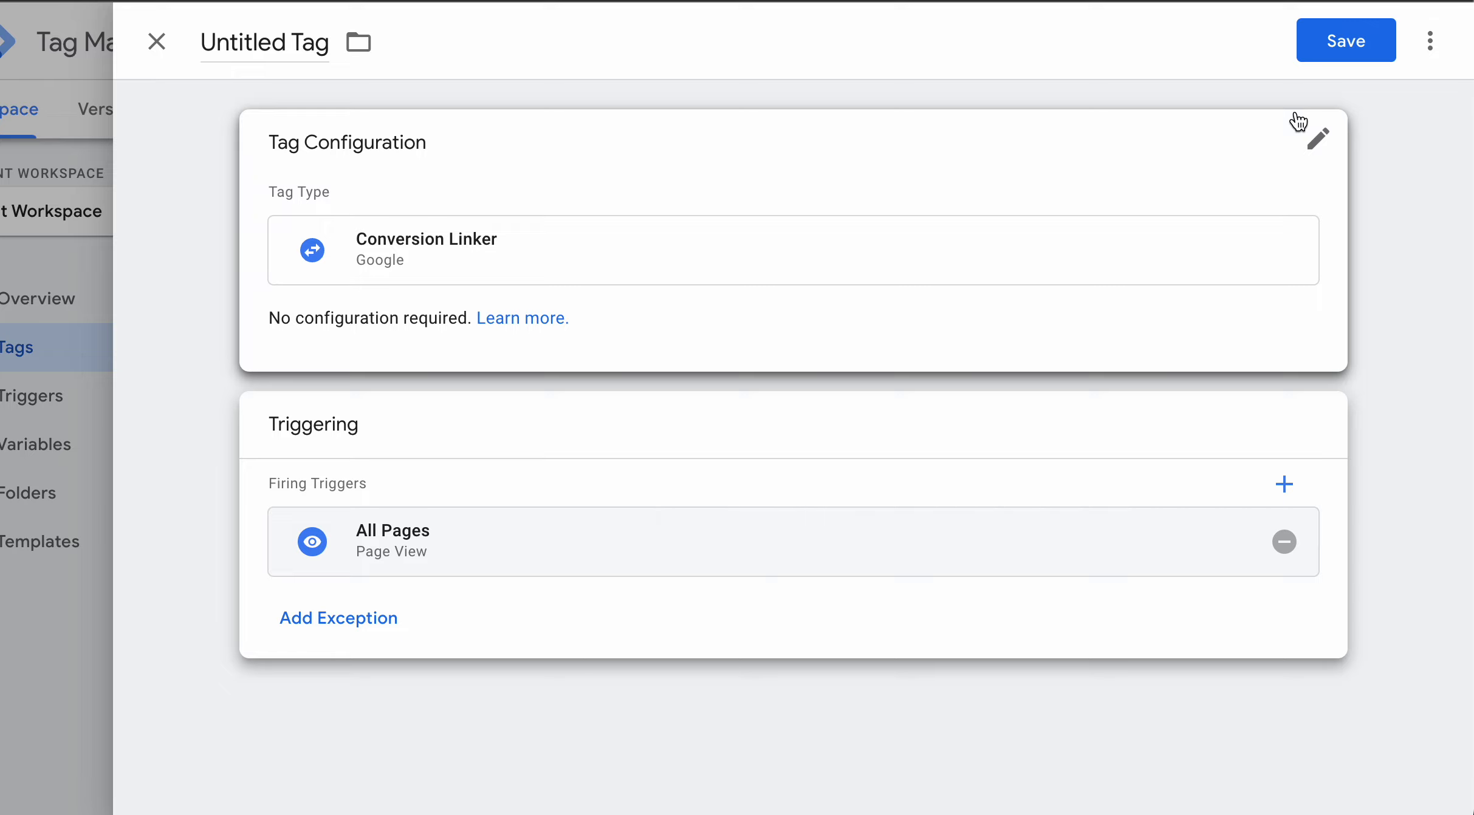
left_click(1355, 46)
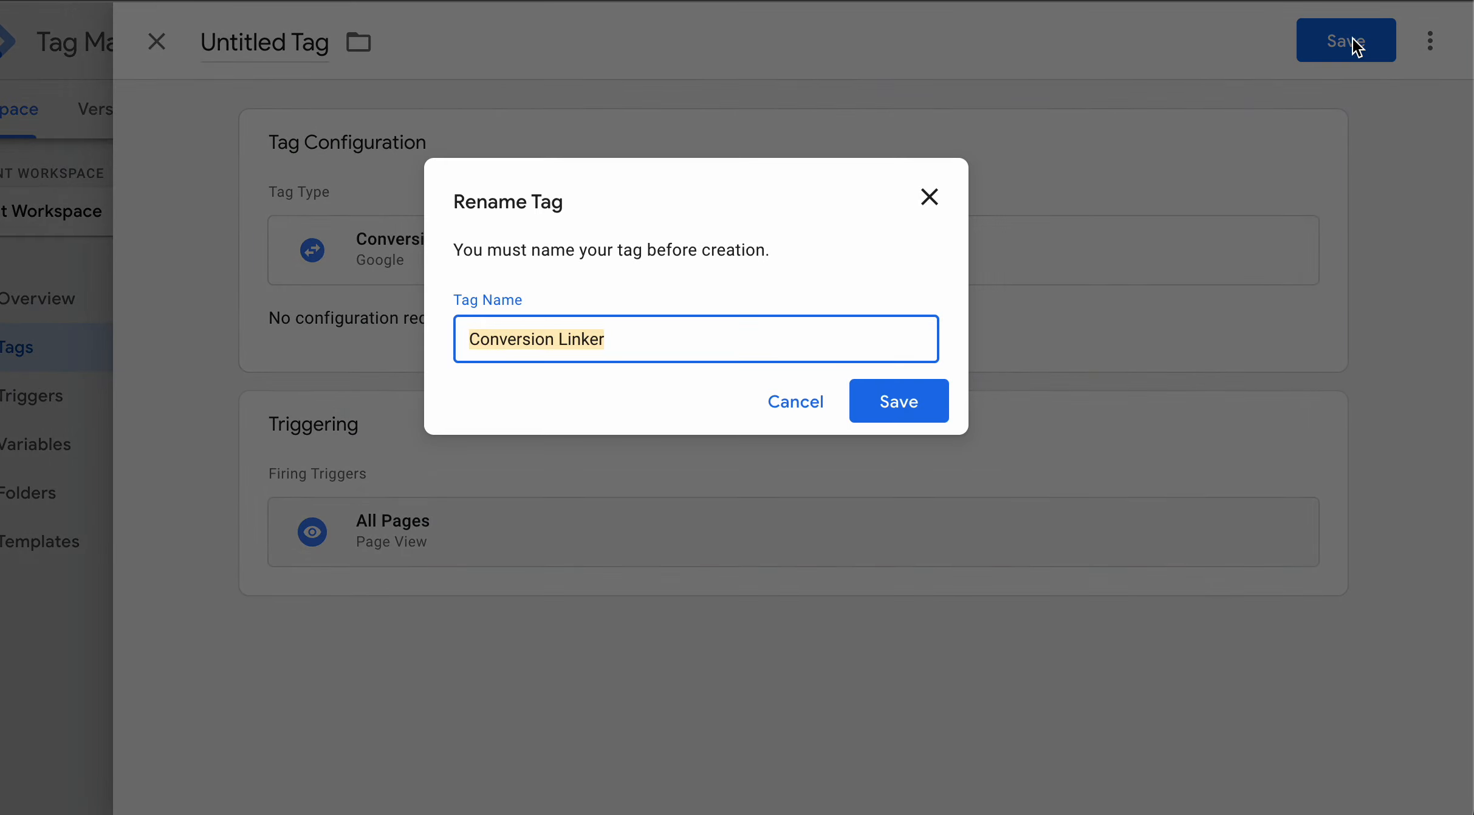
left_click(909, 419)
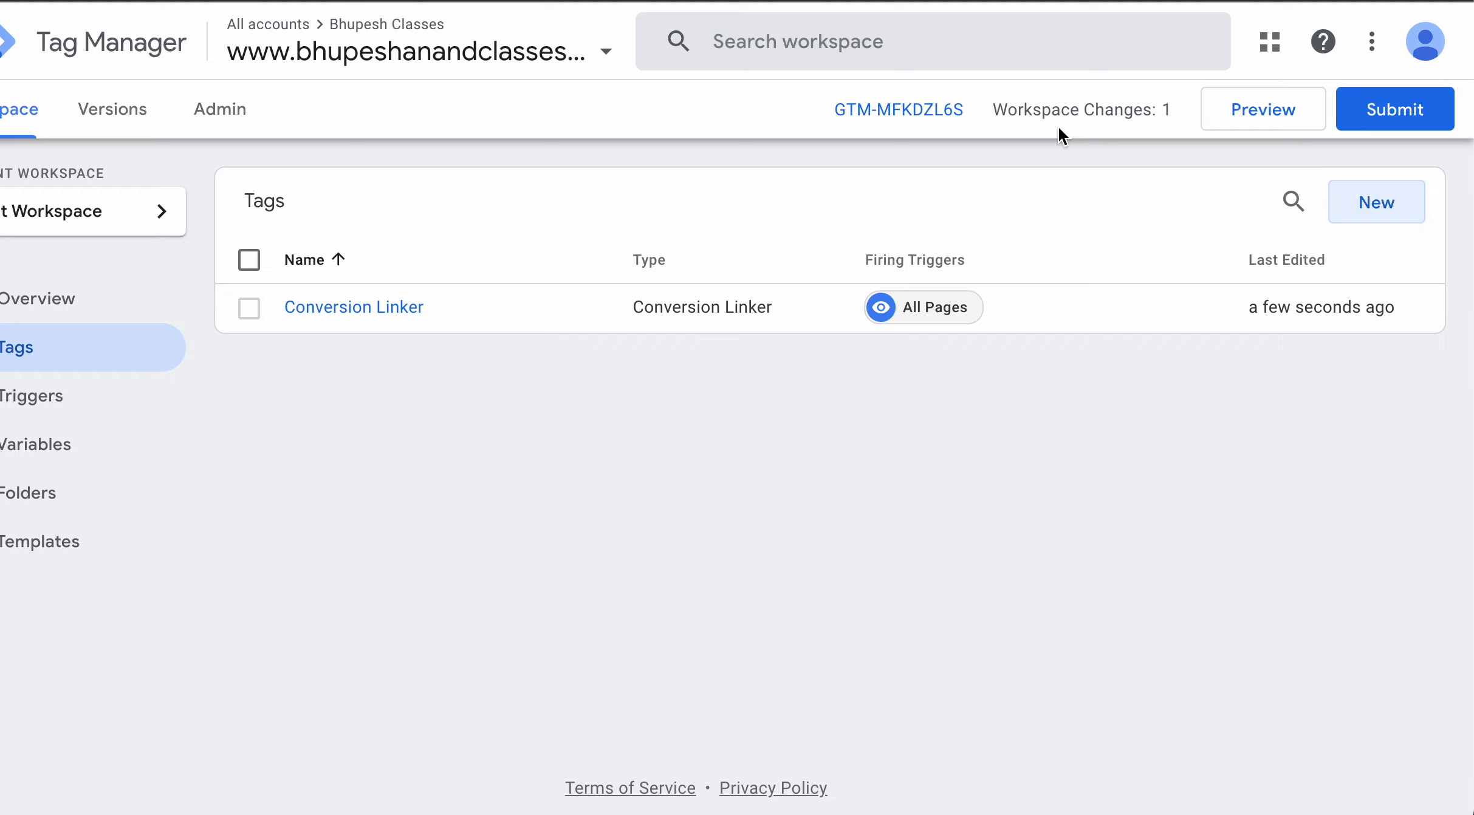
Start another new tag and choose Google Ads Conversion Tracking as its type
left_click(1367, 202)
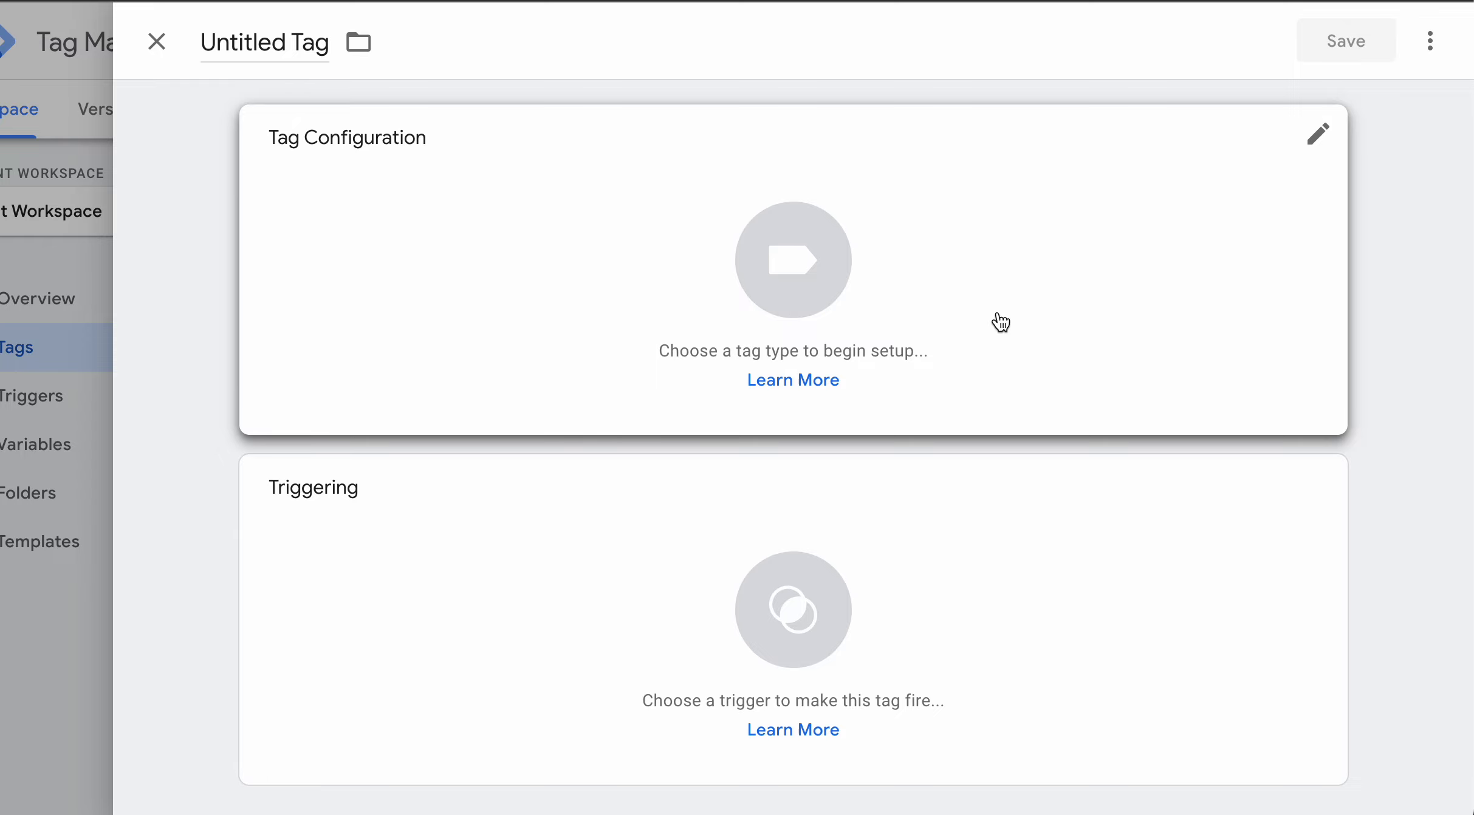
left_click(978, 200)
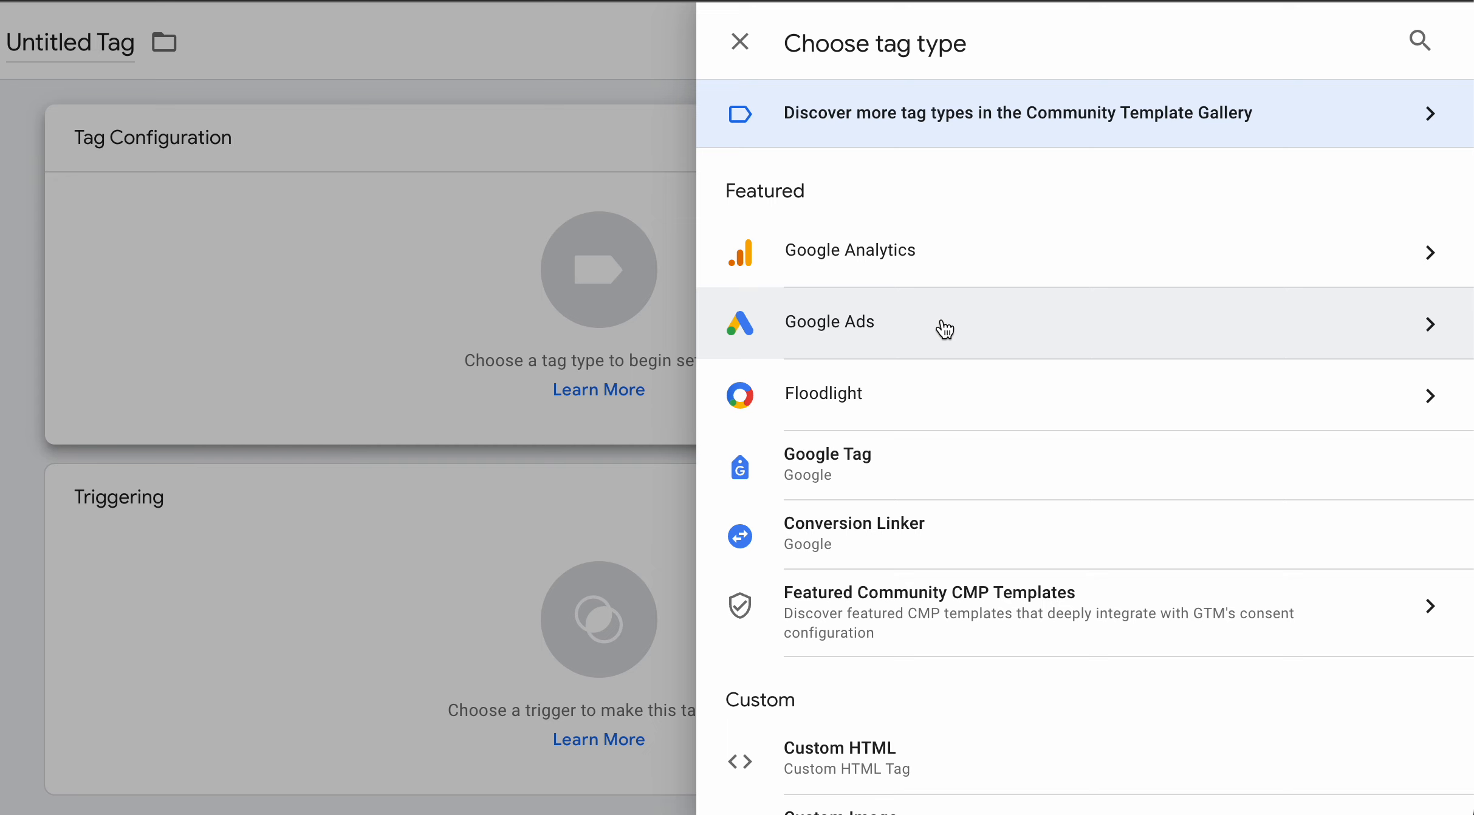
left_click(944, 326)
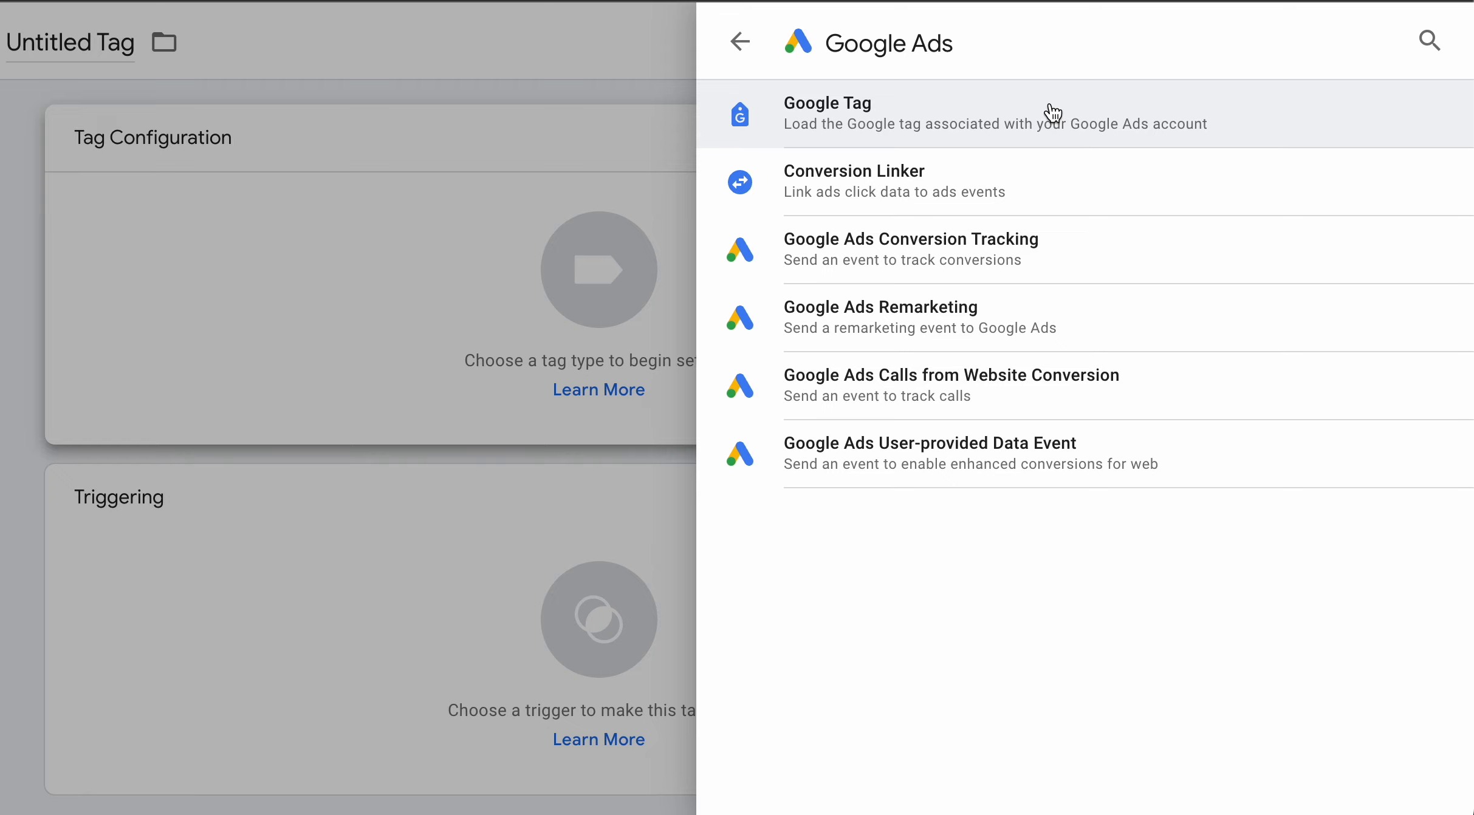
left_click(1060, 246)
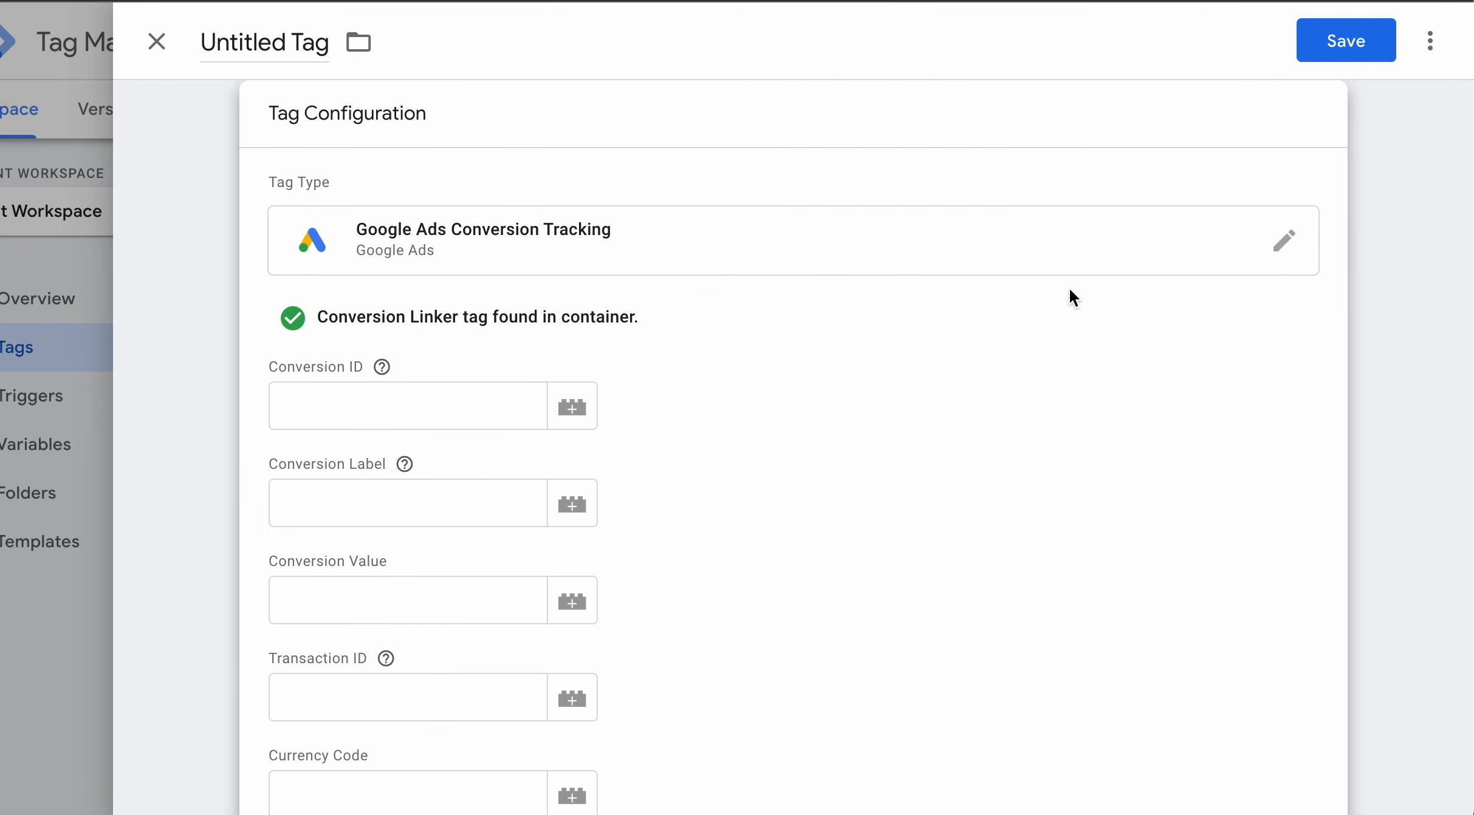
scroll(1068, 287, "down", 2)
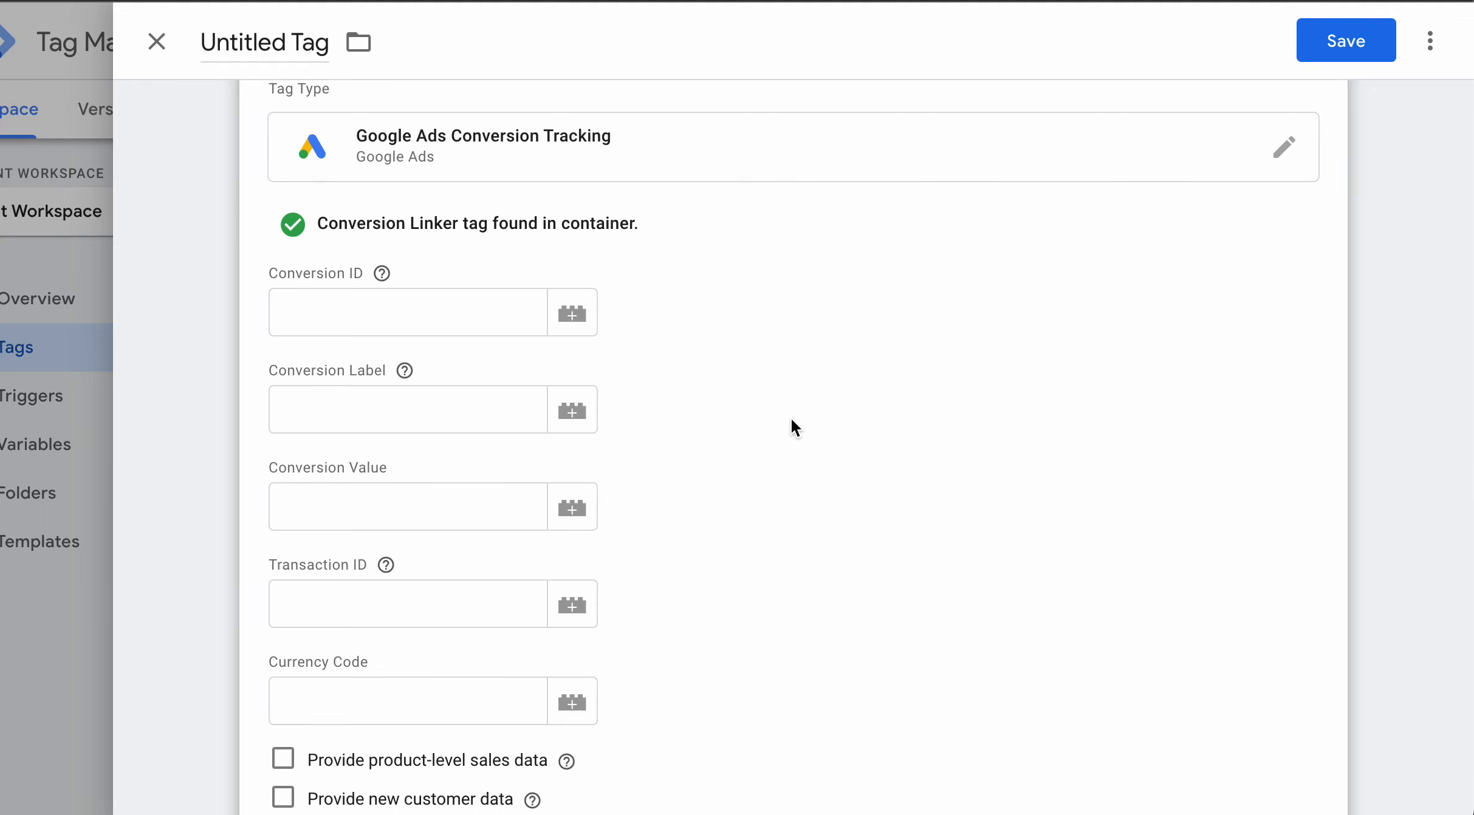
scroll(791, 420, "down", 1)
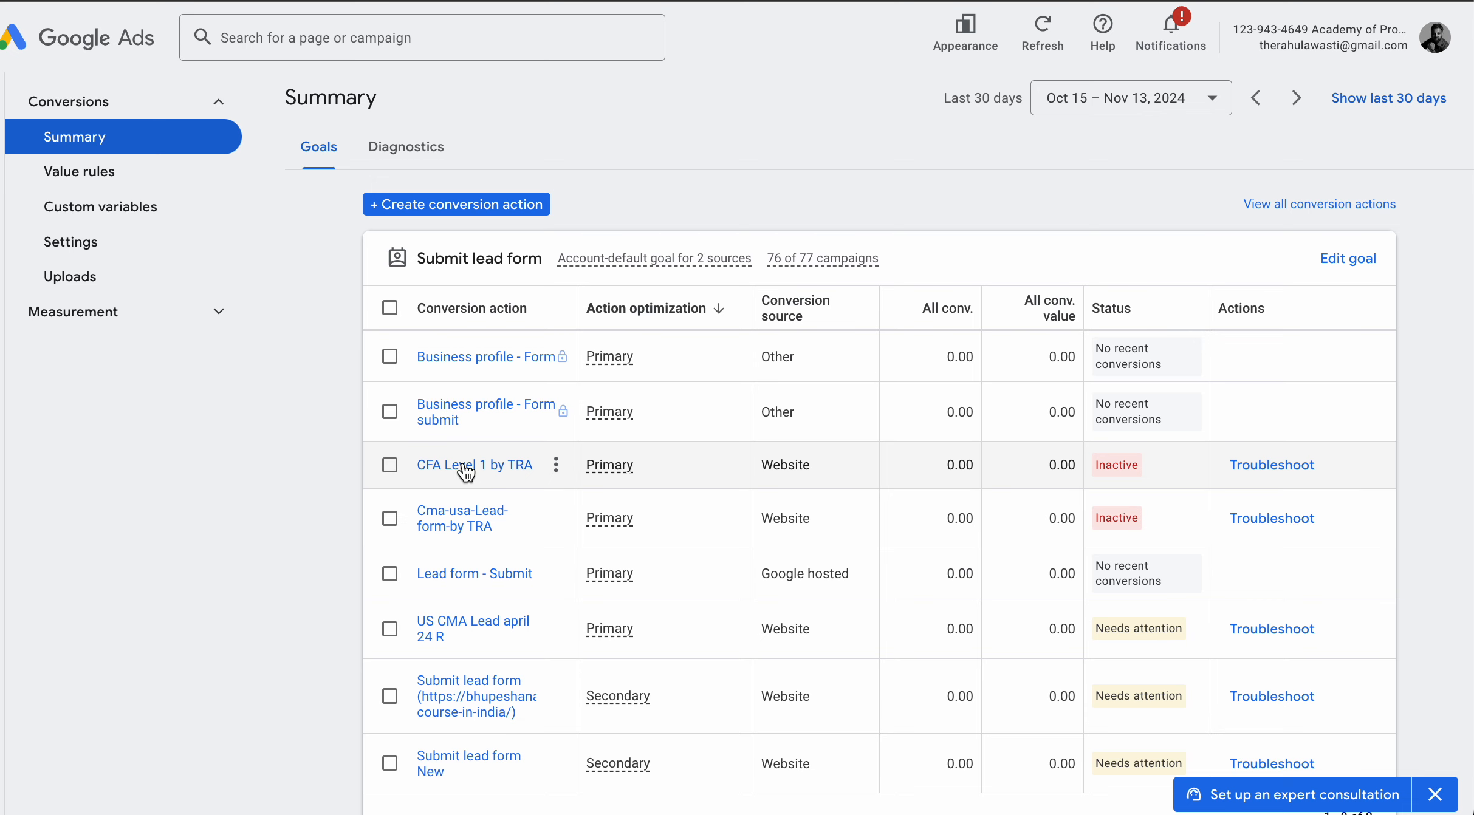
In Google Ads, open the CFA Level 1 by TRA conversion action and show its tag setup instructions for Google Tag Manager
left_click(467, 469)
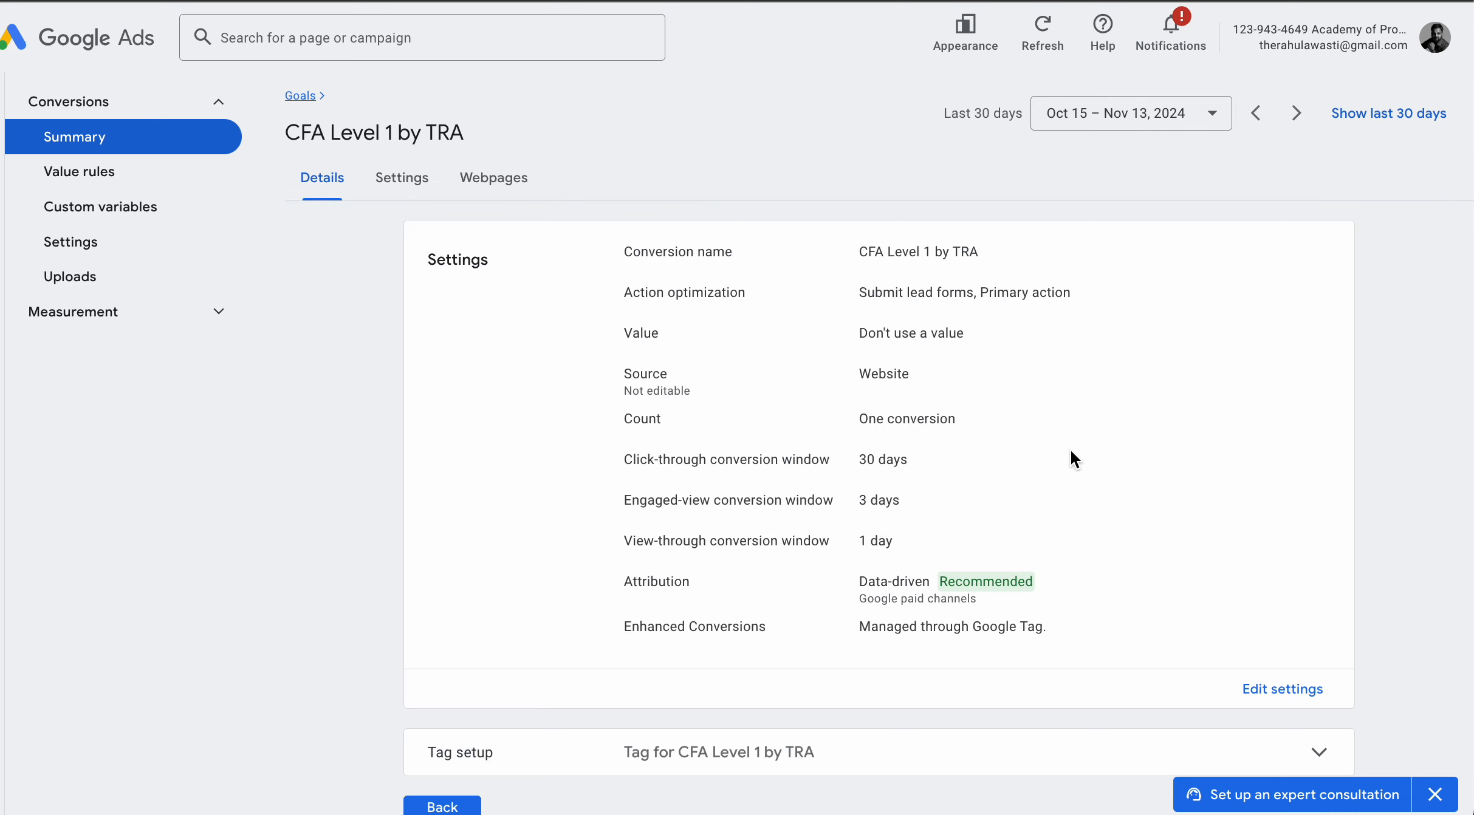
scroll(1071, 453, "down", 2)
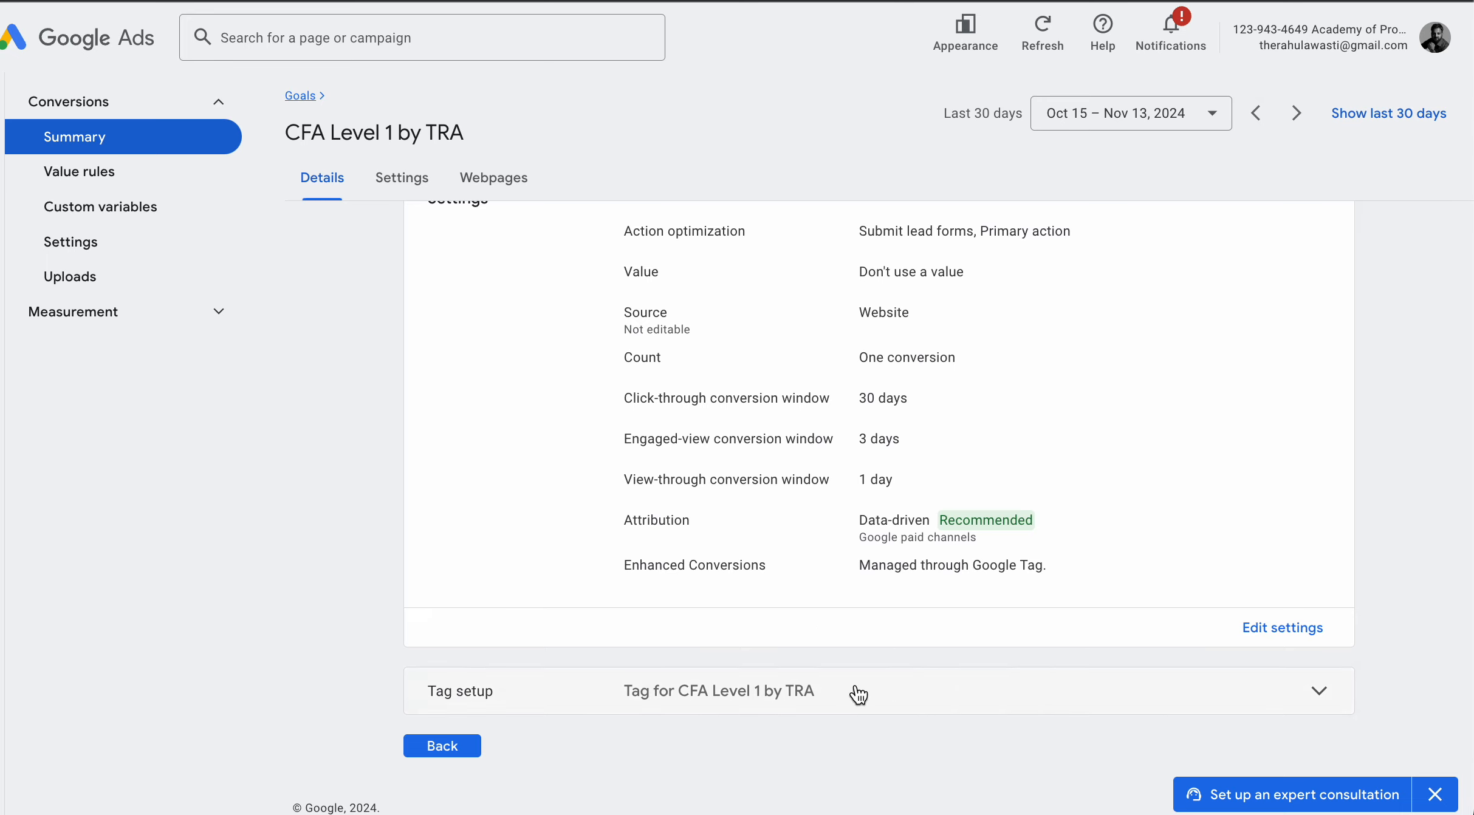
left_click(811, 692)
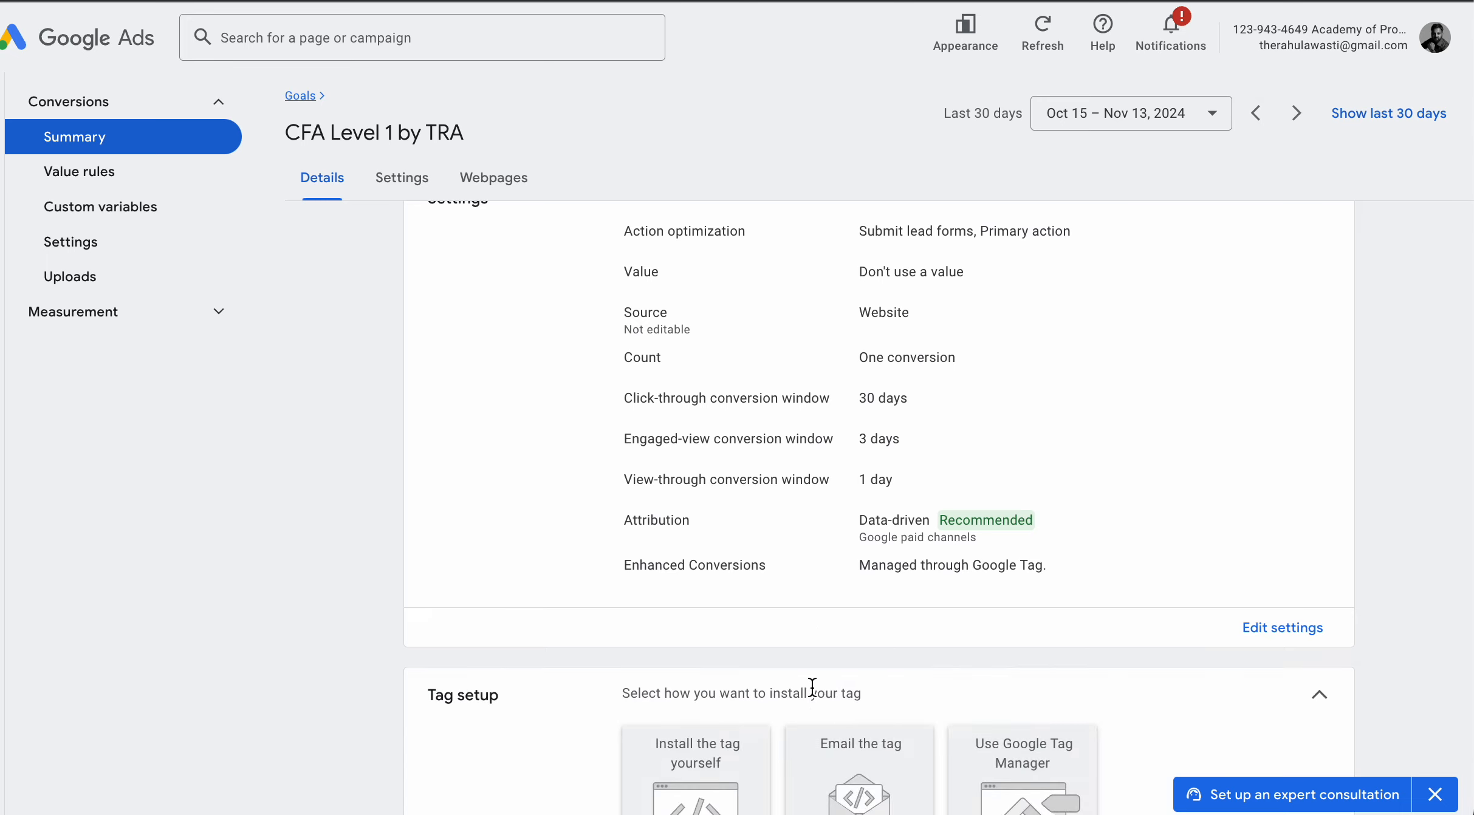
scroll(864, 607, "down", 4)
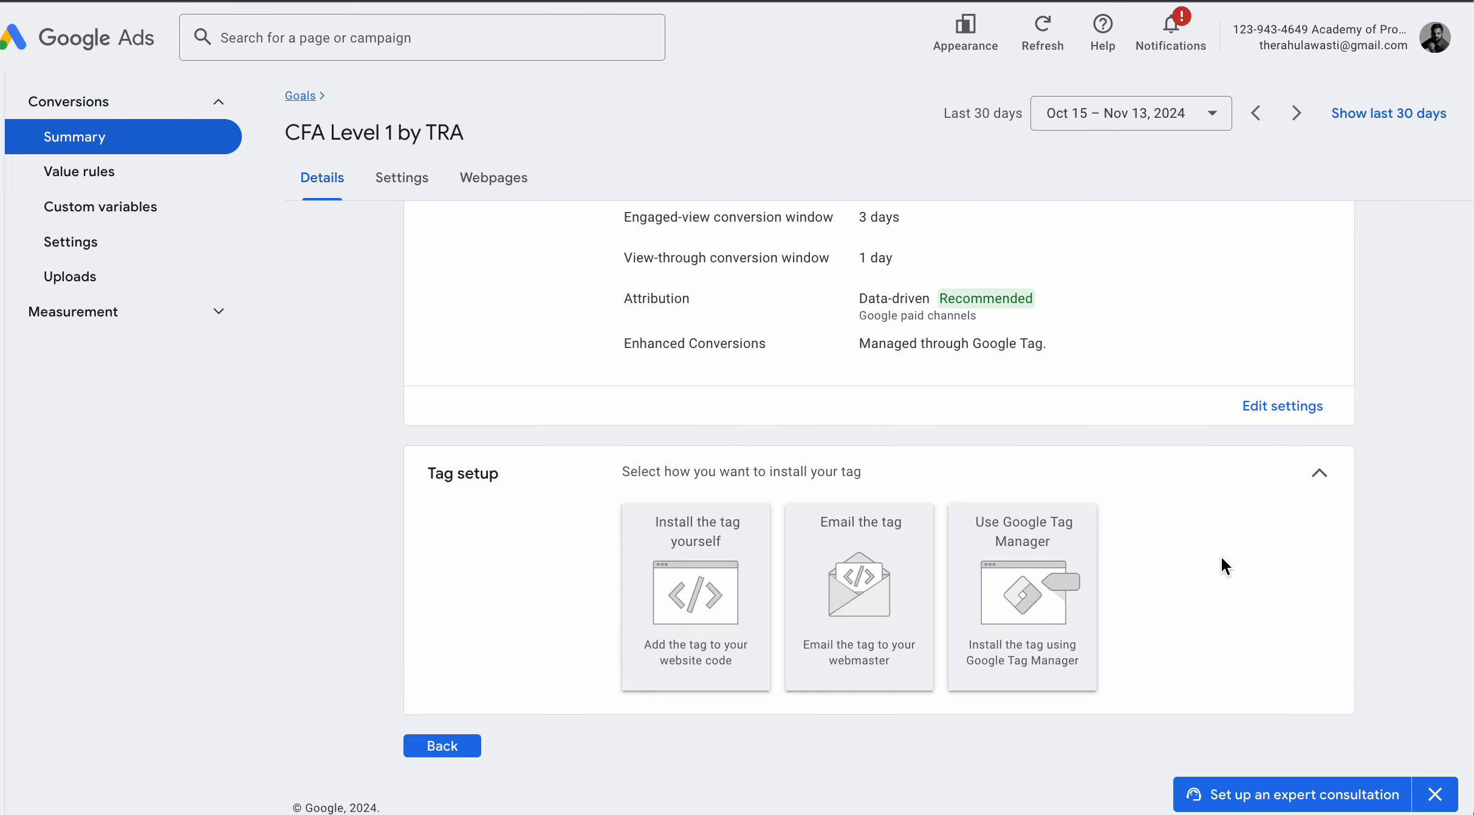
left_click(1027, 575)
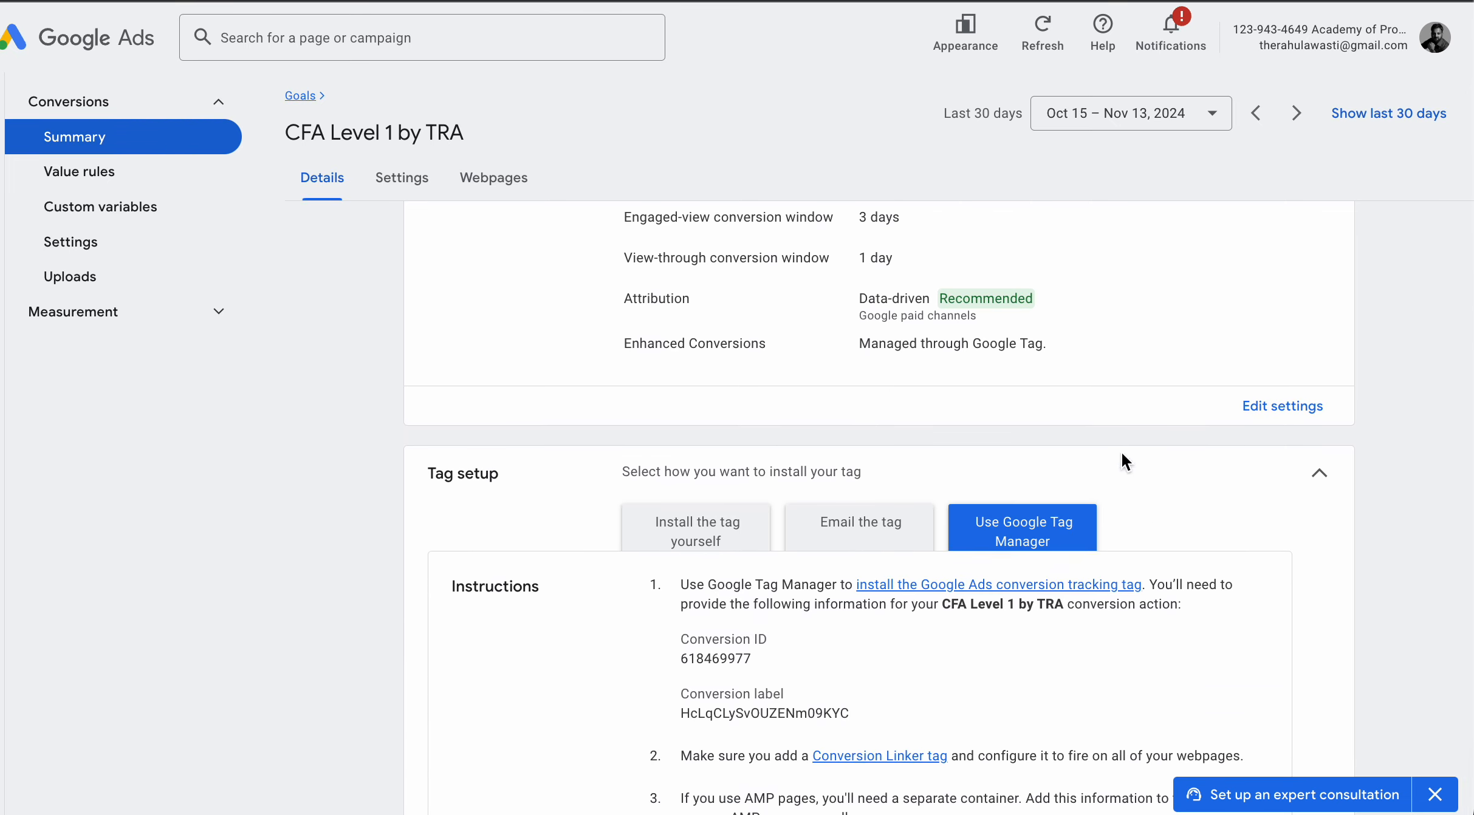
scroll(1150, 432, "down", 2)
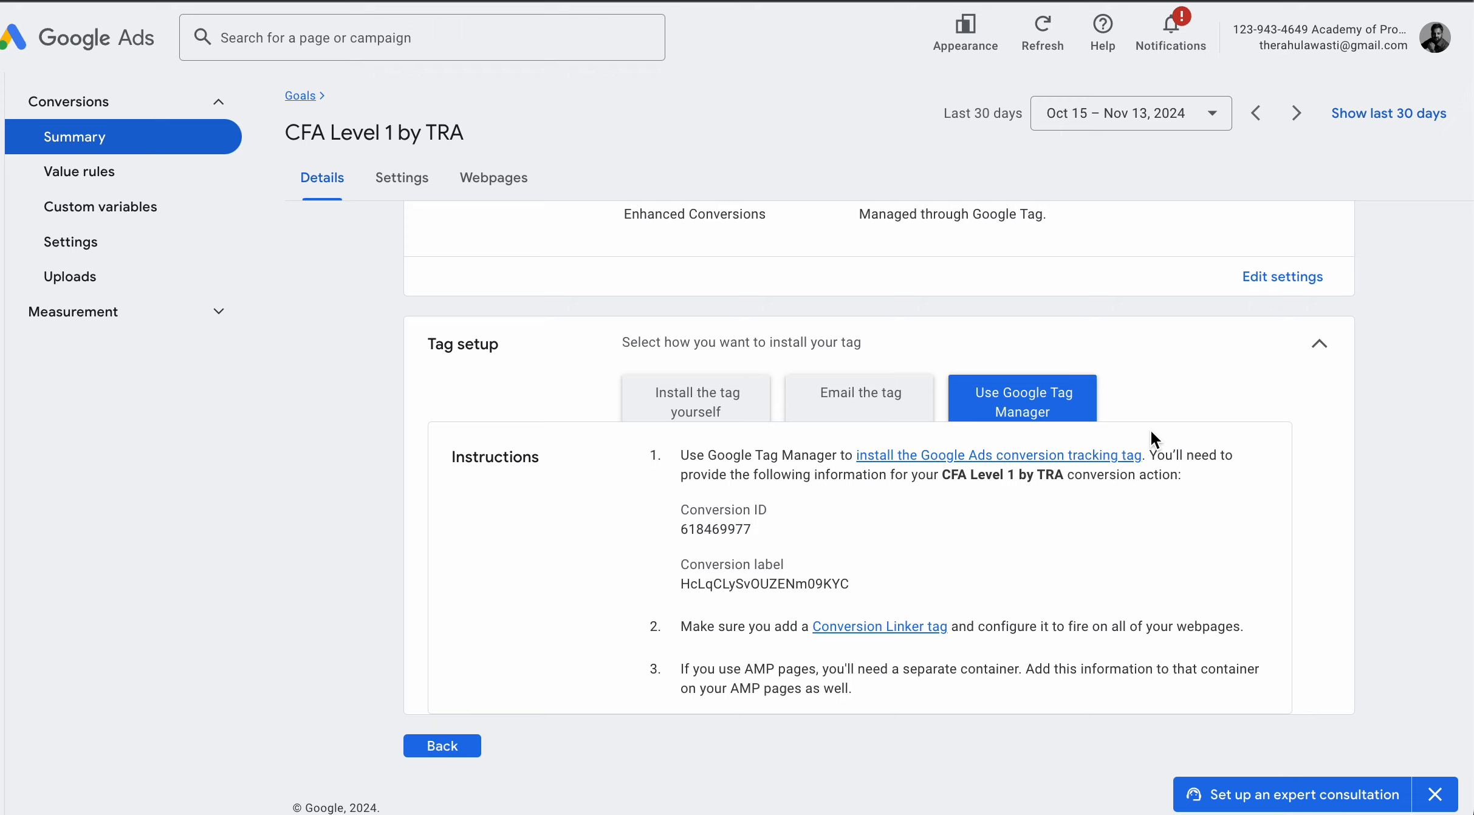
Copy the CFA Level 1 by TRA Conversion ID and paste it into the new tag's Conversion ID field in Google Tag Manager
double_click(703, 528)
key("ctrl+c")
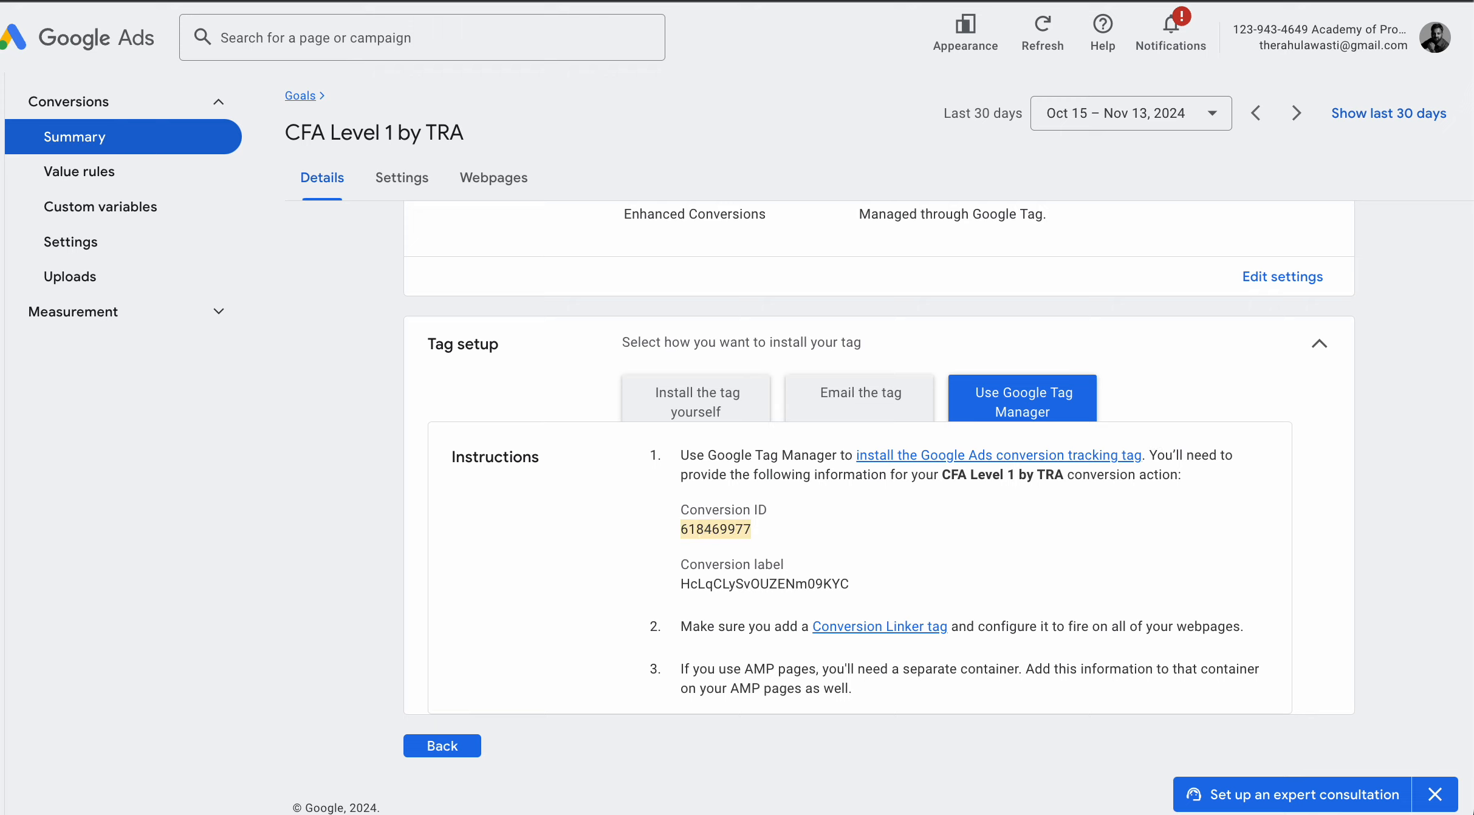
key("ctrl+Tab")
left_click(430, 268)
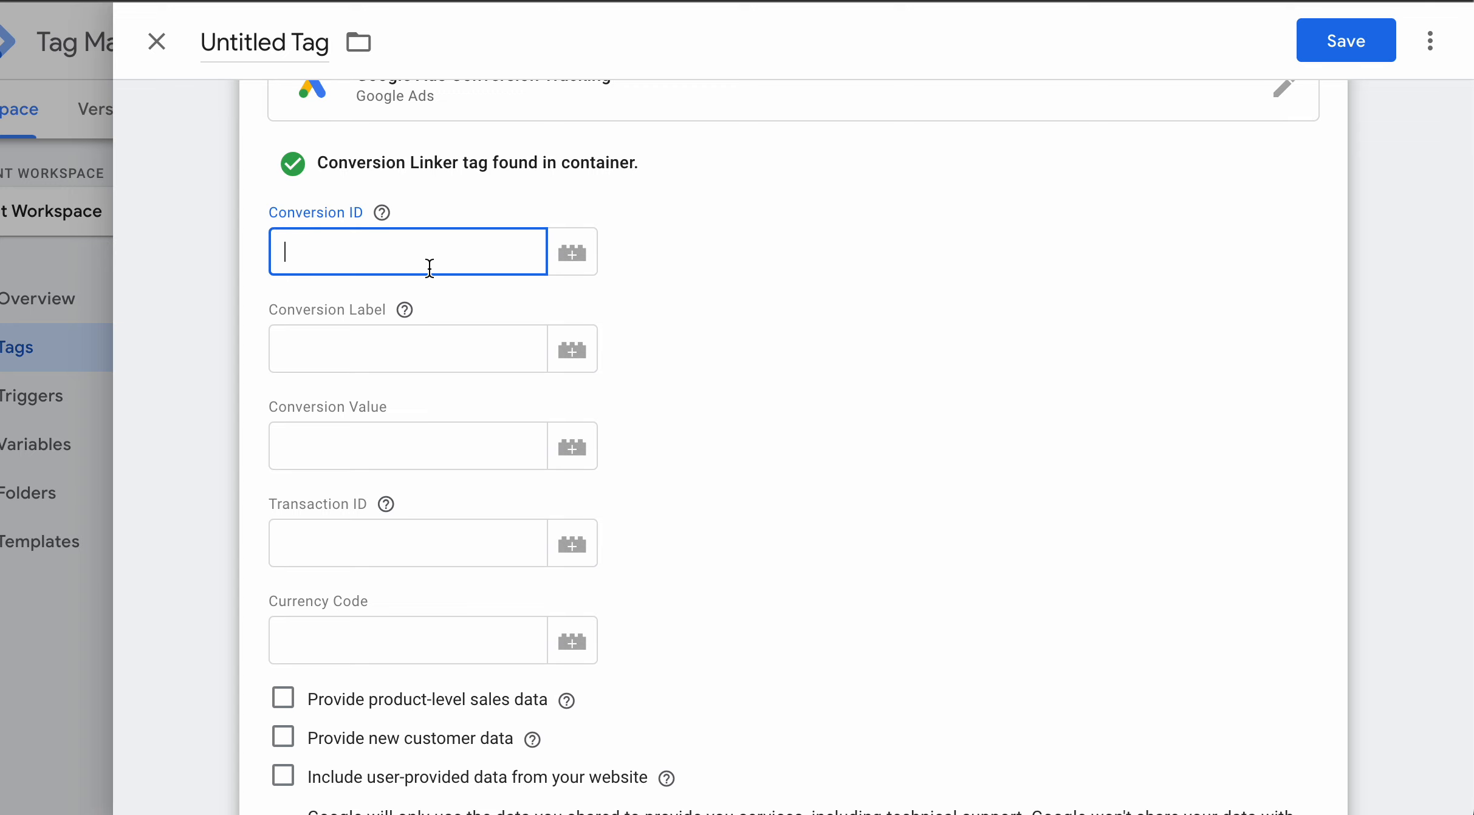
key("ctrl+v")
Copy the conversion label from Google Ads and enter it as the Conversion Label of the new tag in Google Tag Manager
key("ctrl+shift+Tab")
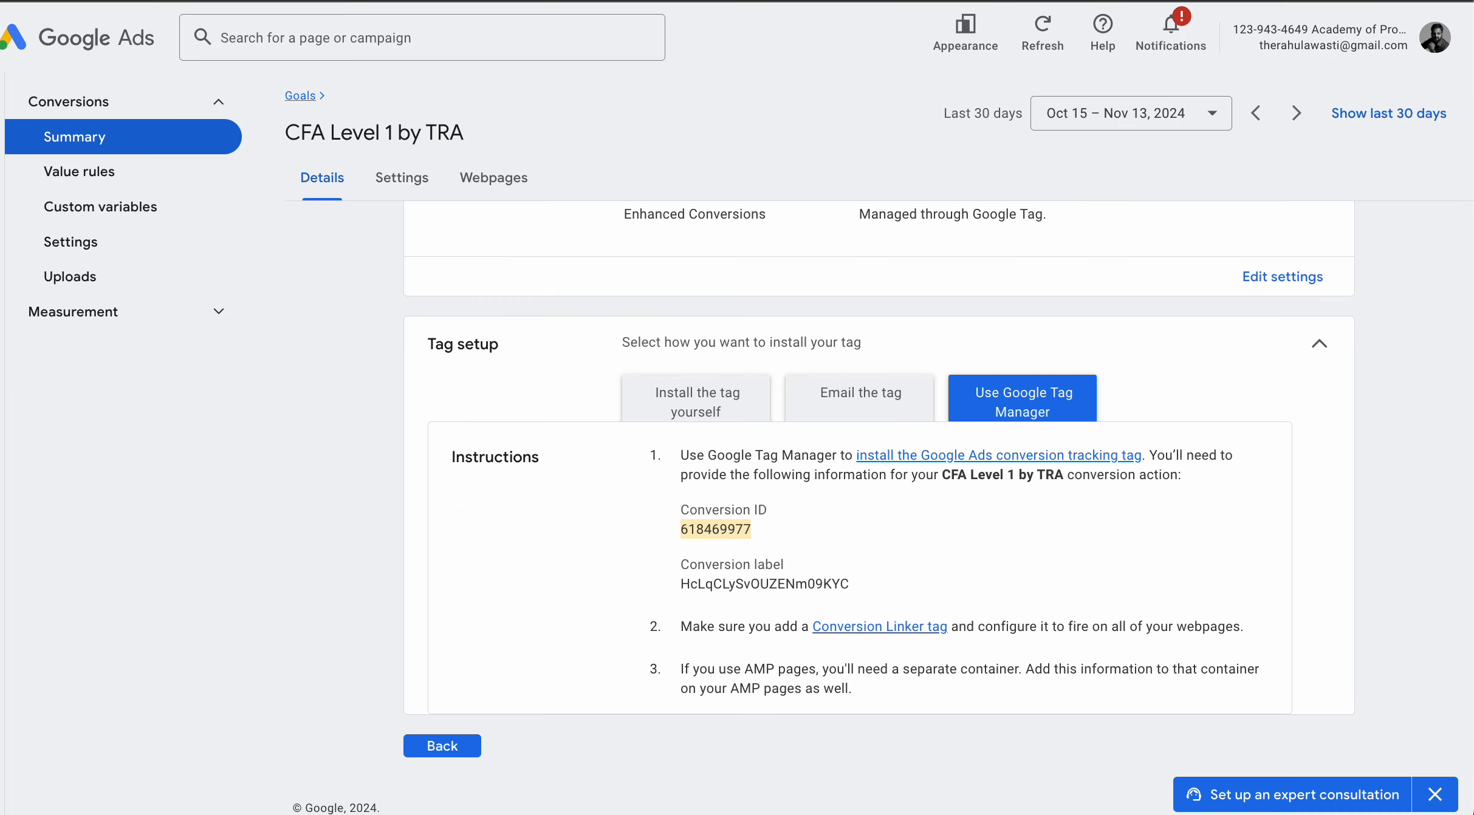
double_click(760, 583)
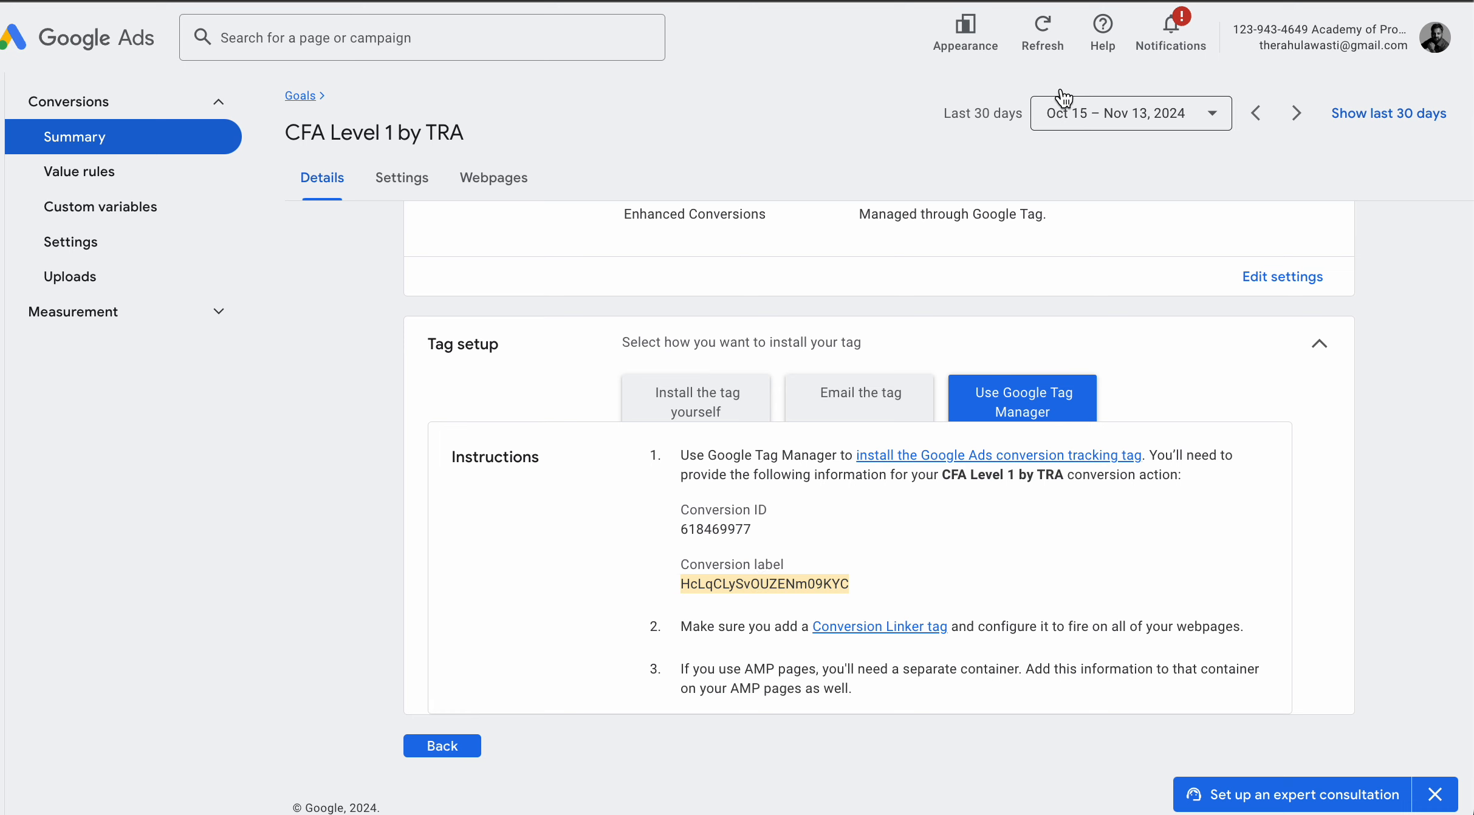
key("ctrl+Tab")
left_click(427, 351)
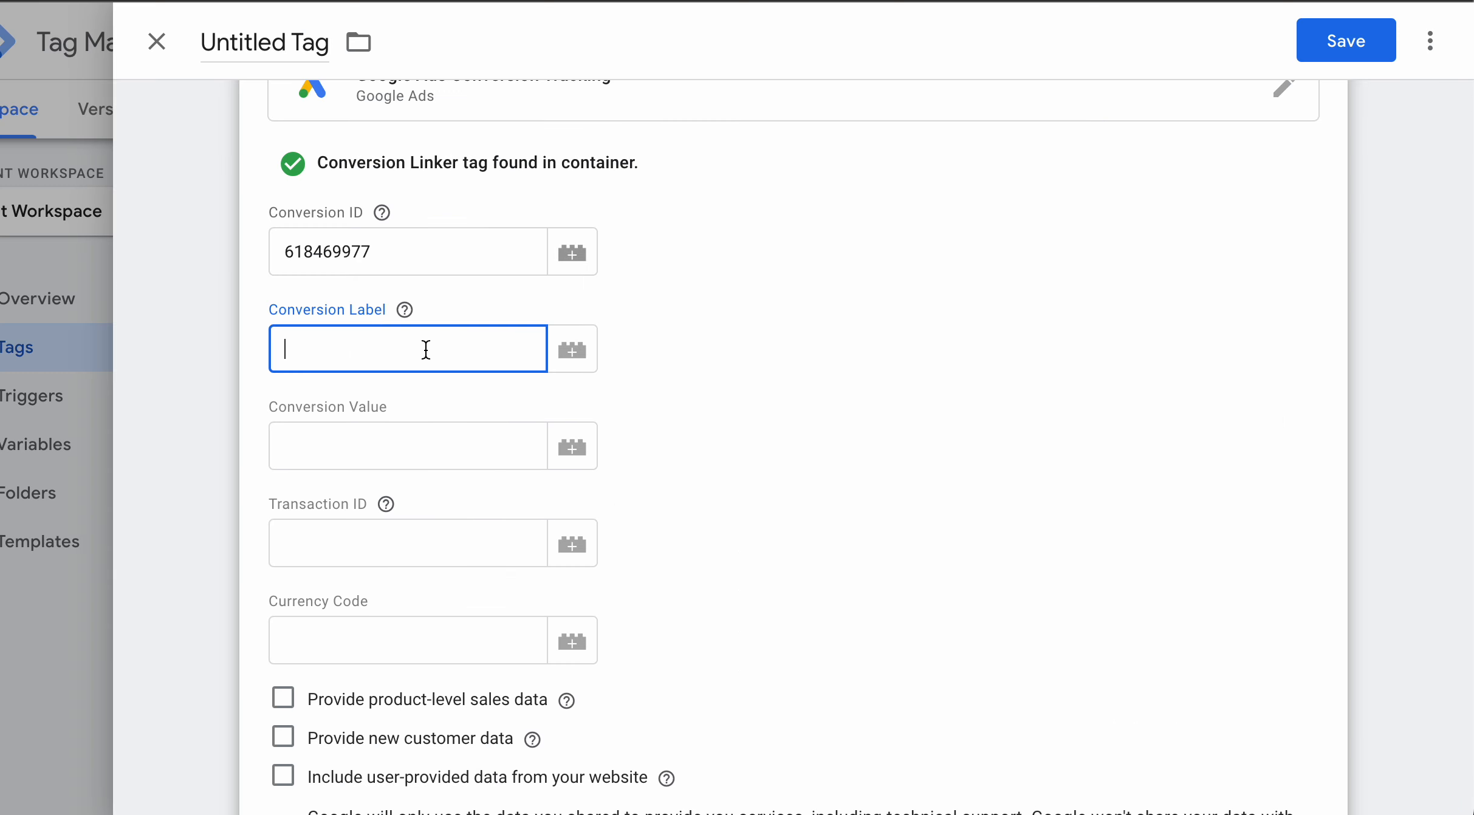
type("HcLqCLySvOUZENm09KYC")
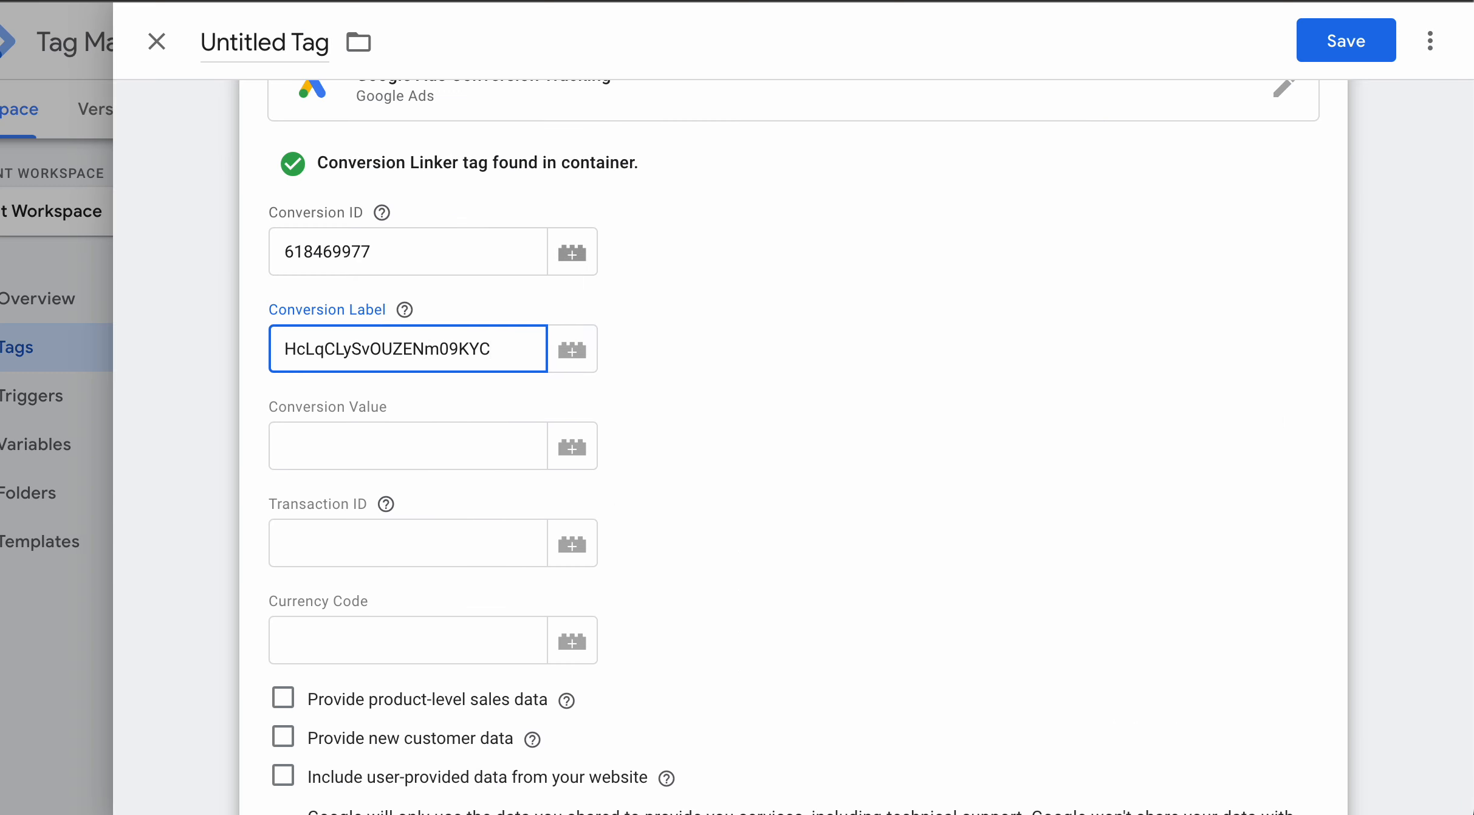
Review the tag's optional settings, from Conversion Value, Transaction ID and Currency Code through the data checkboxes to Advanced Settings
left_click(412, 443)
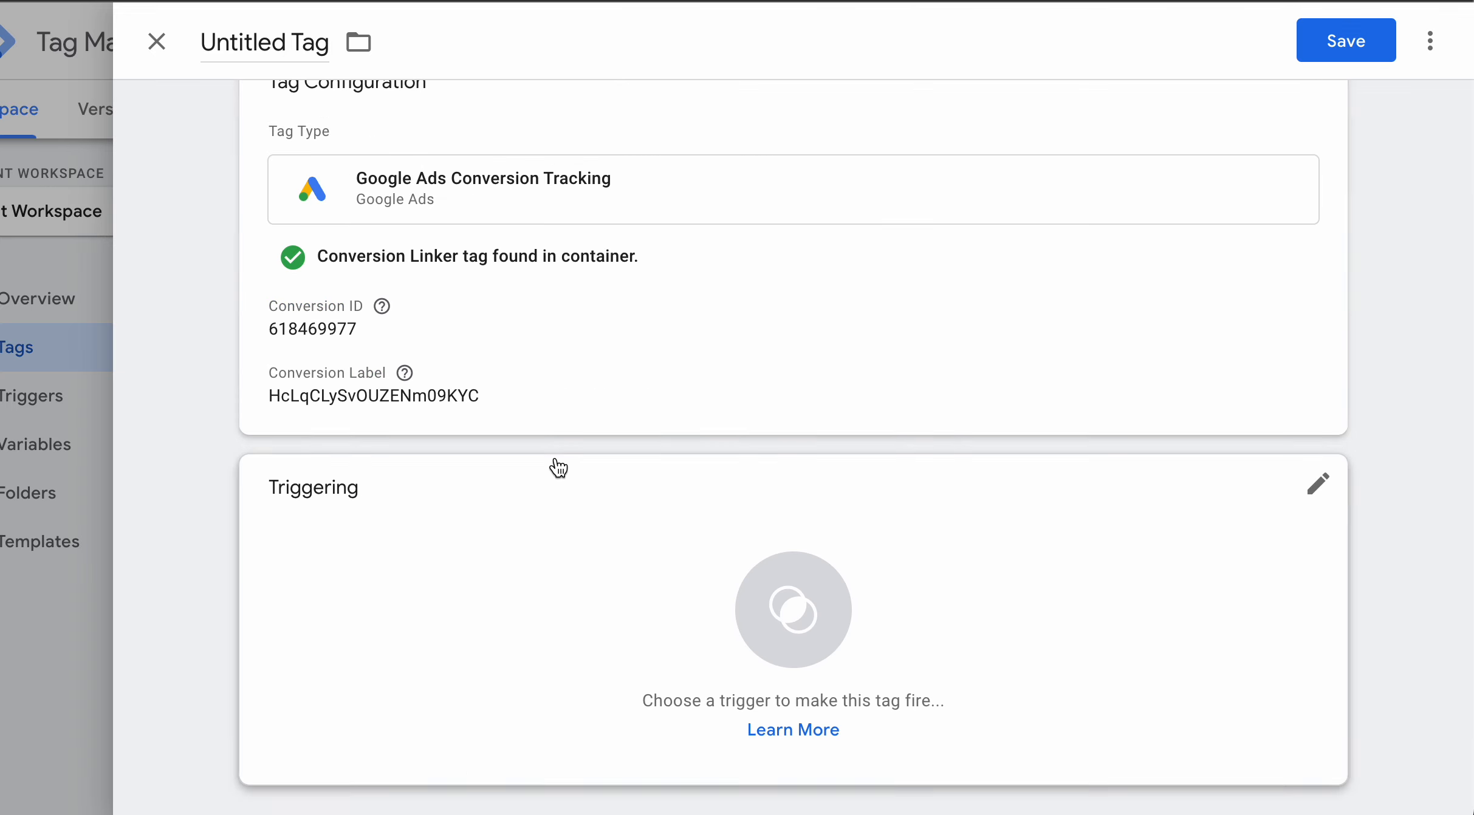
left_click(565, 347)
scroll(730, 382, "down", 2)
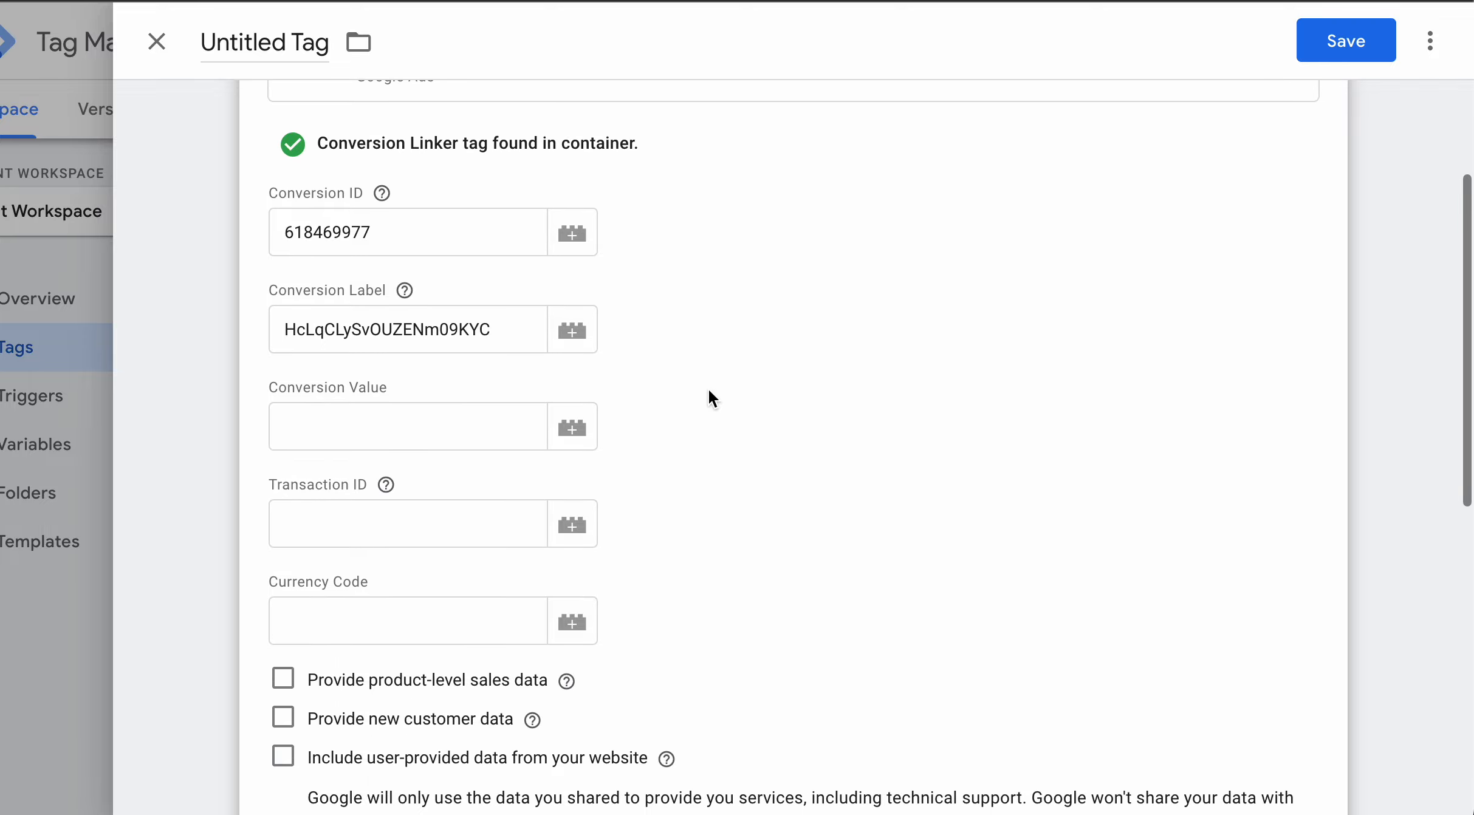
left_click(422, 425)
scroll(796, 418, "down", 2)
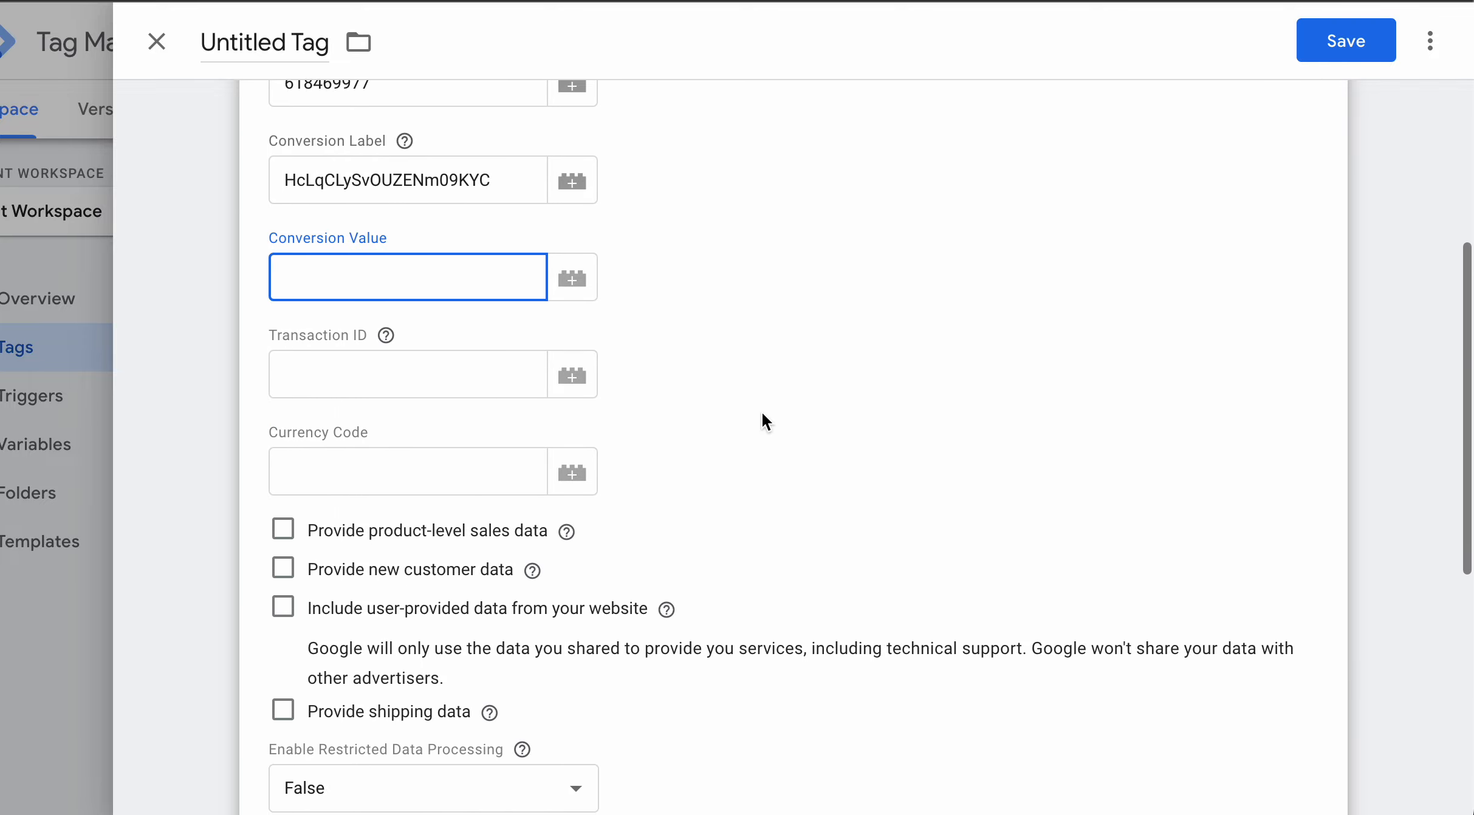
left_click(464, 377)
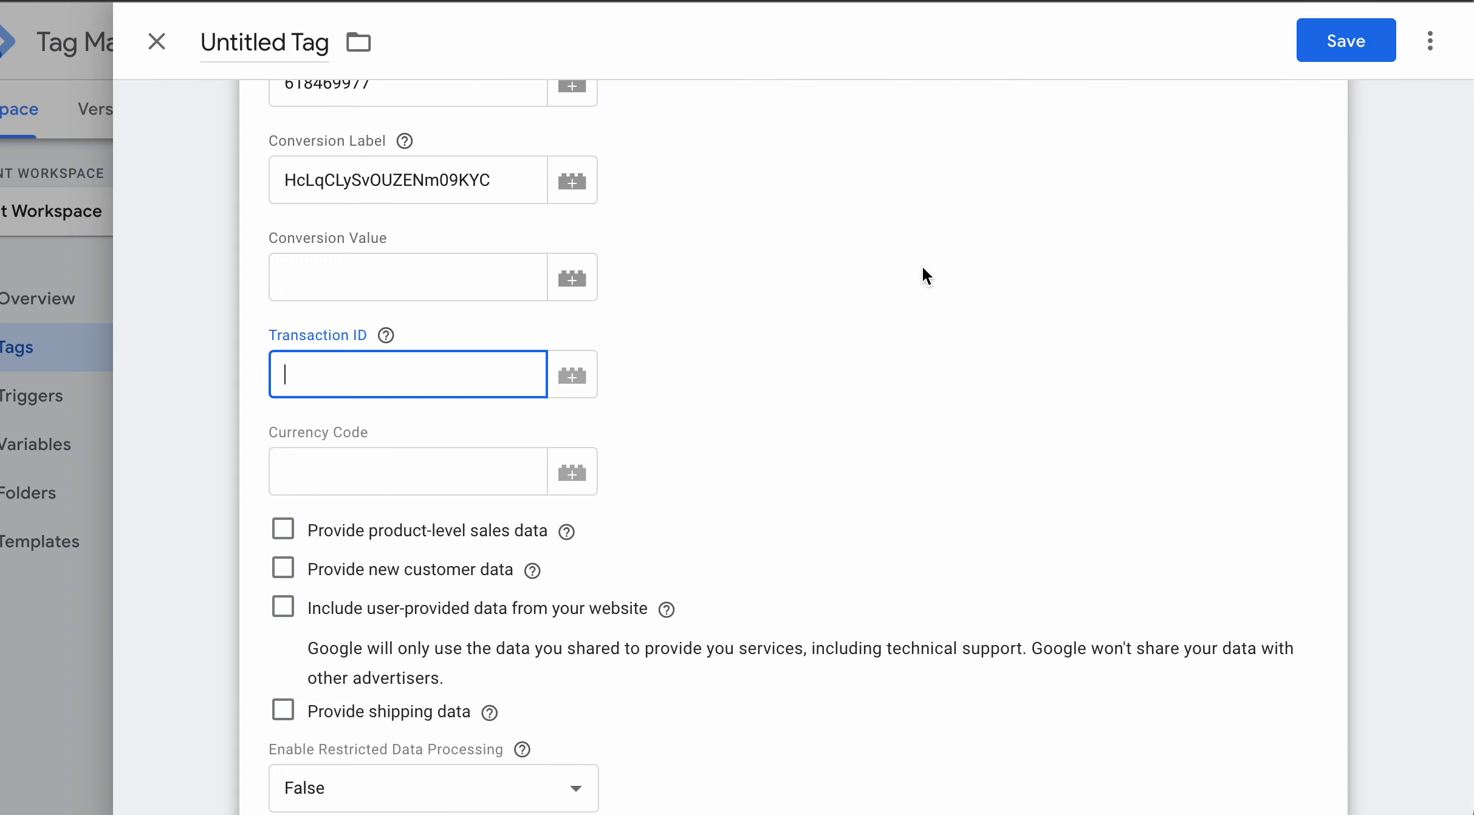
scroll(892, 300, "down", 3)
left_click(893, 300)
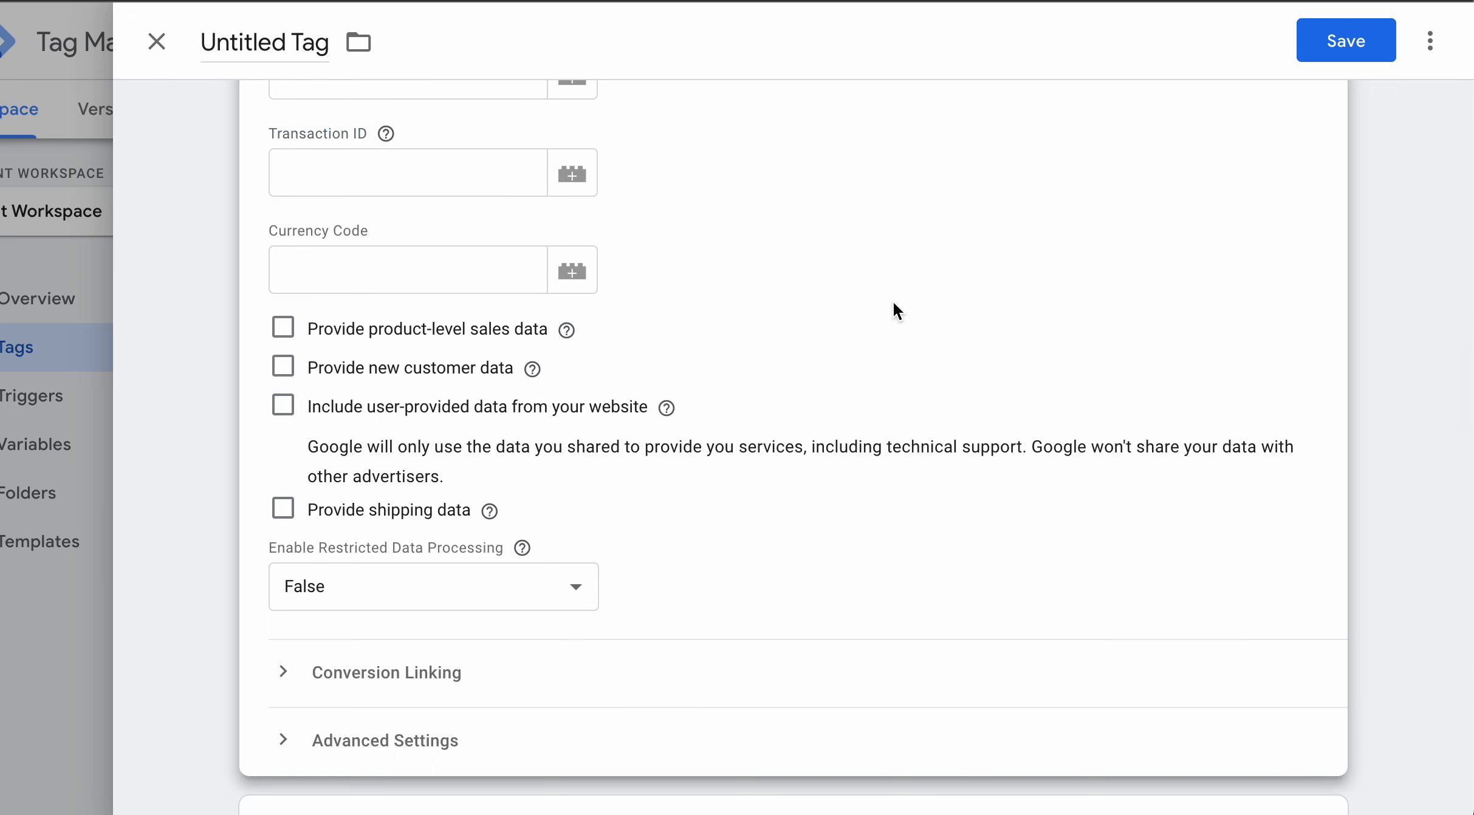
scroll(893, 301, "up", 2)
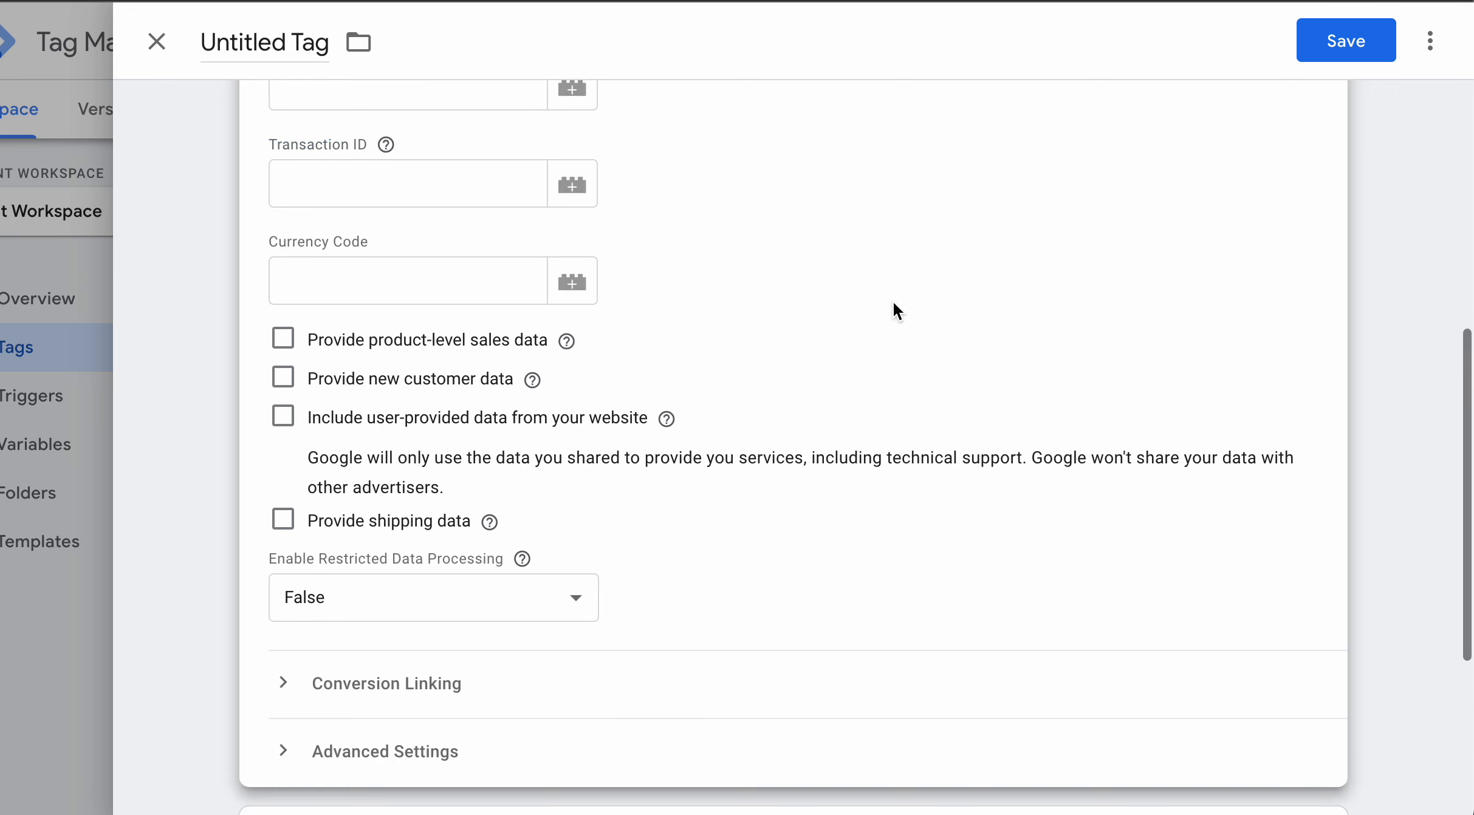
scroll(893, 300, "down", 3)
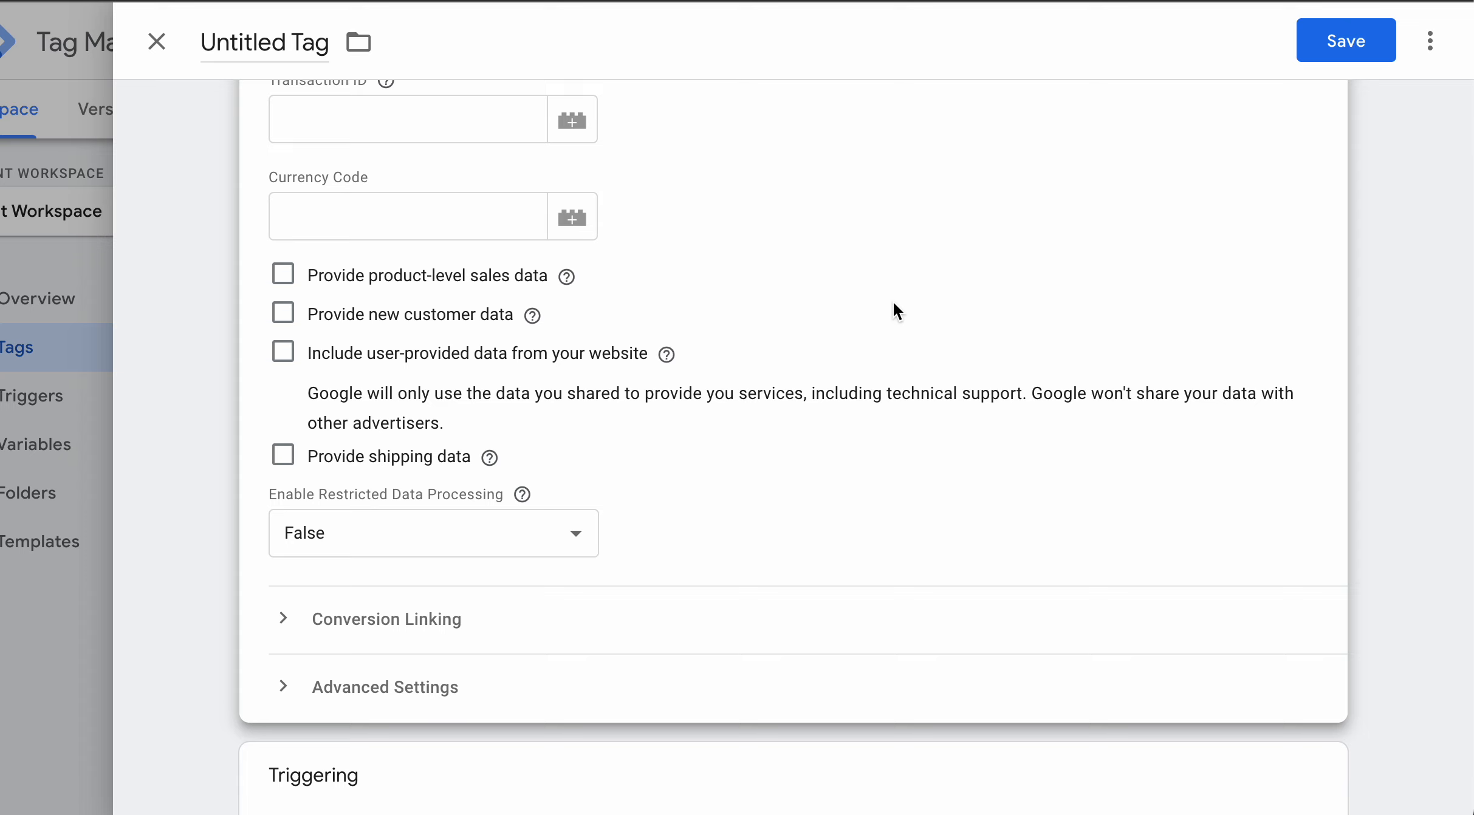
scroll(673, 464, "down", 4)
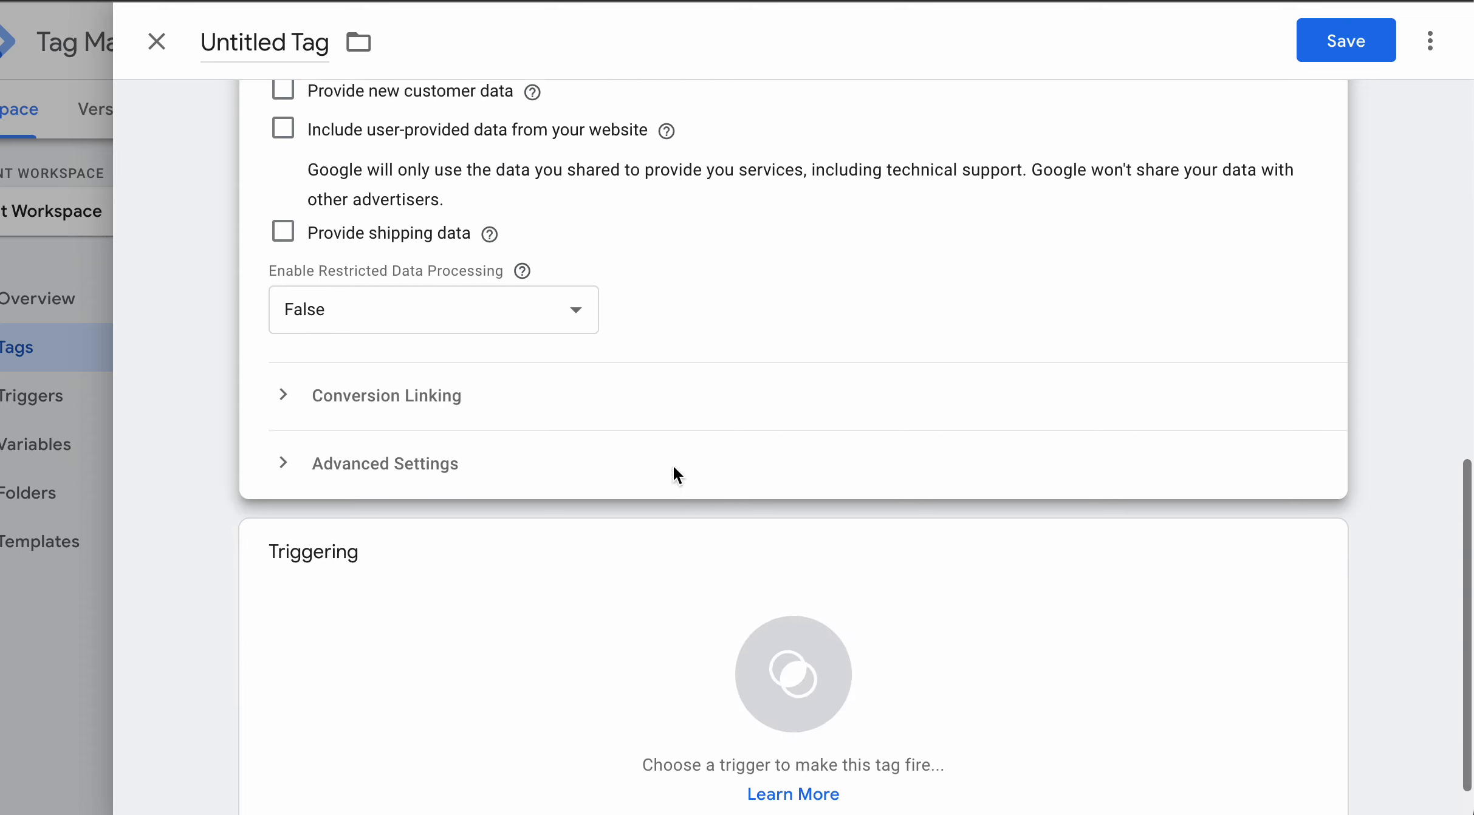
scroll(673, 464, "up", 3)
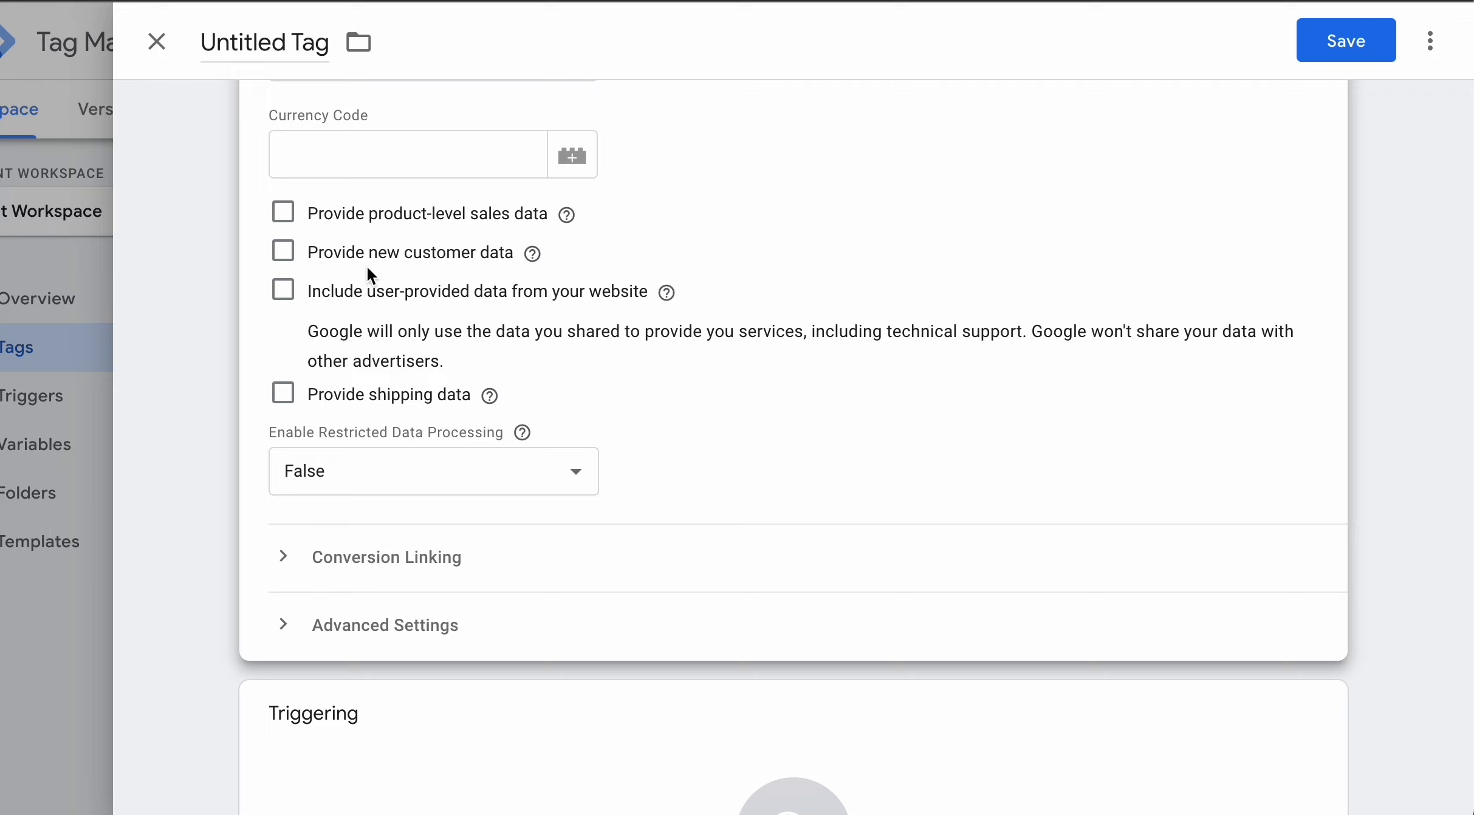
scroll(593, 431, "down", 4)
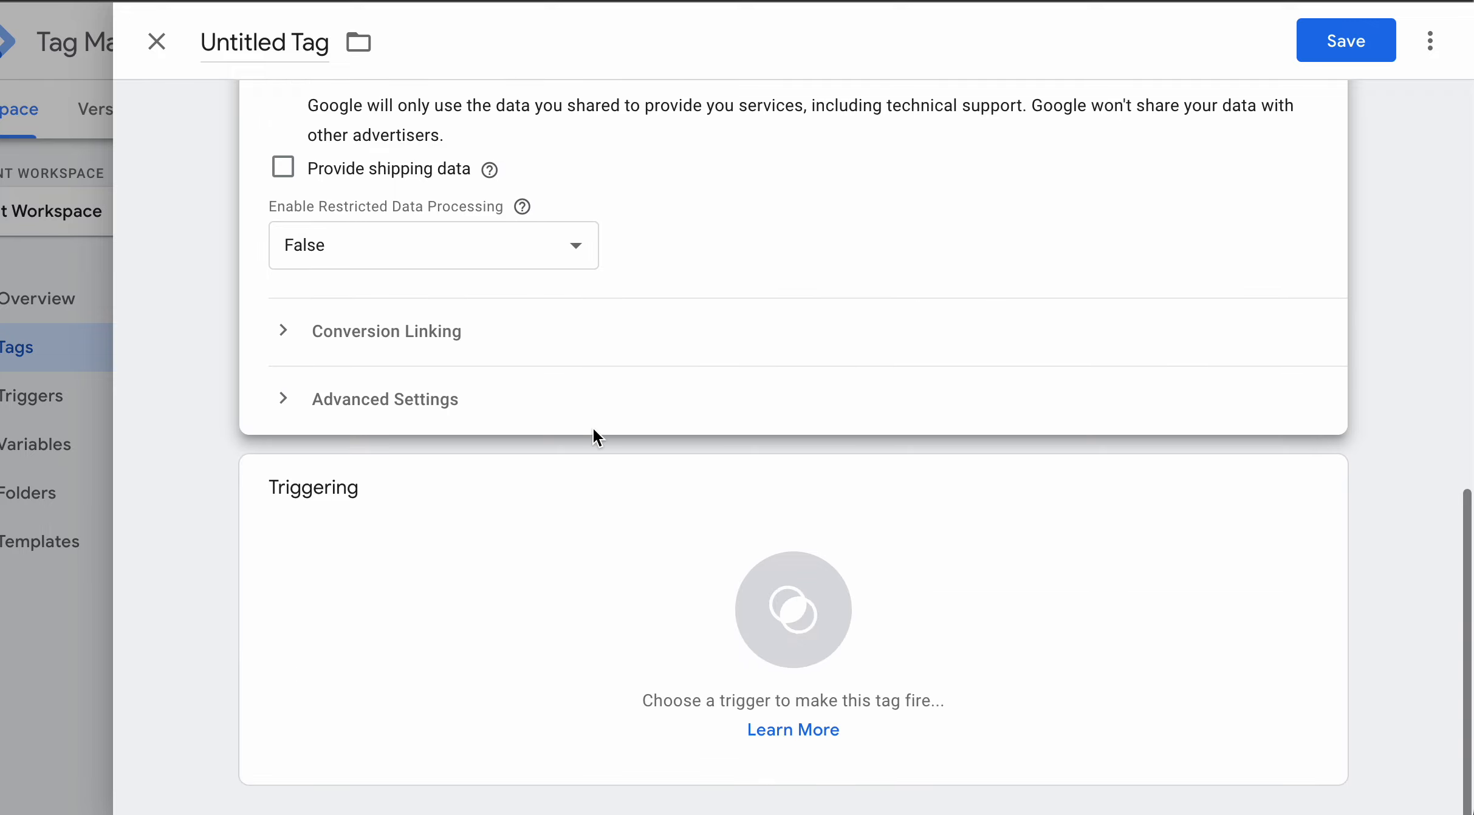
Create a new Page View trigger for the conversion tag and make it fire on Some Page Views
left_click(969, 602)
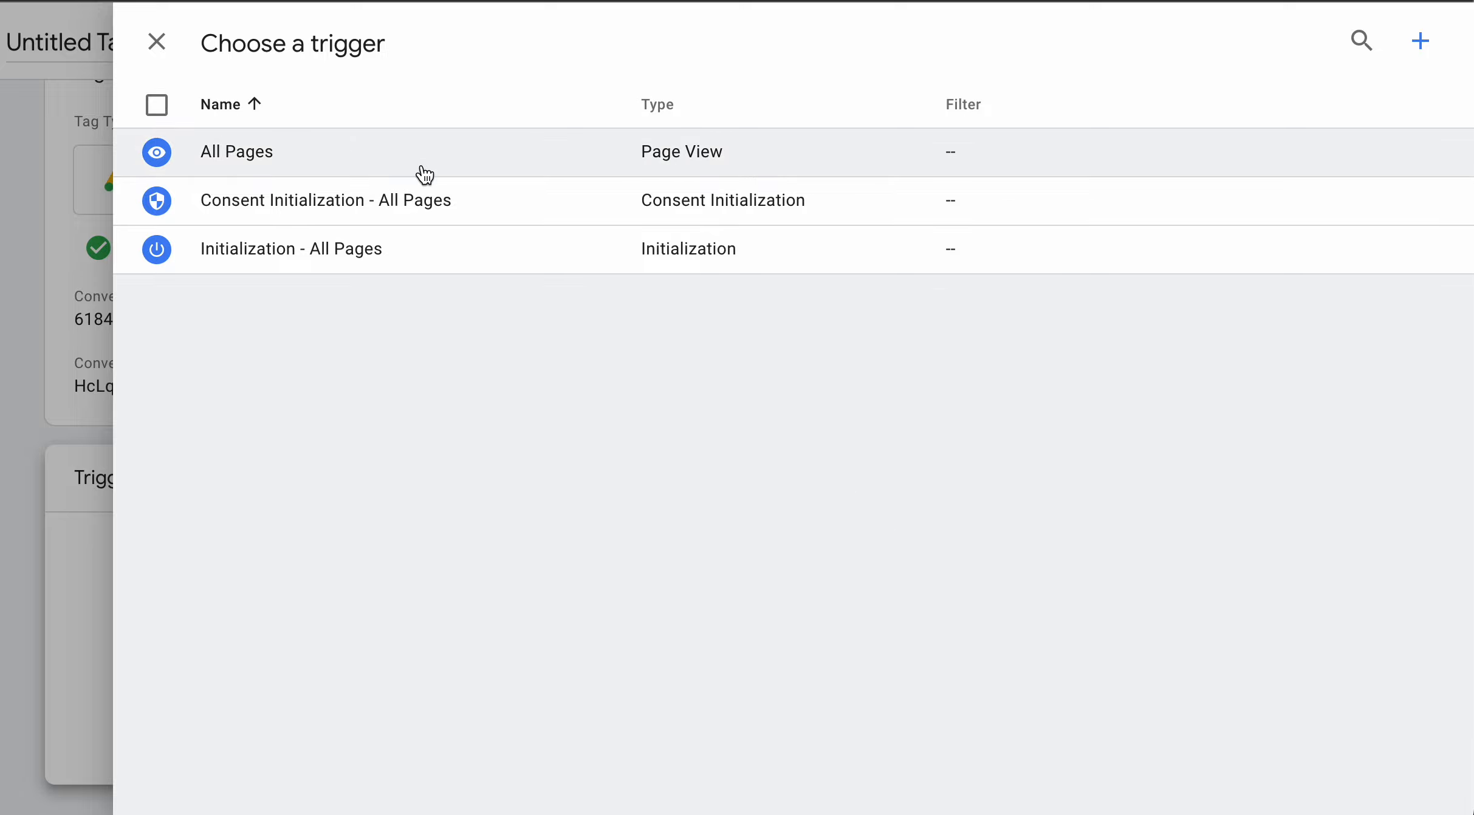
left_click(1420, 43)
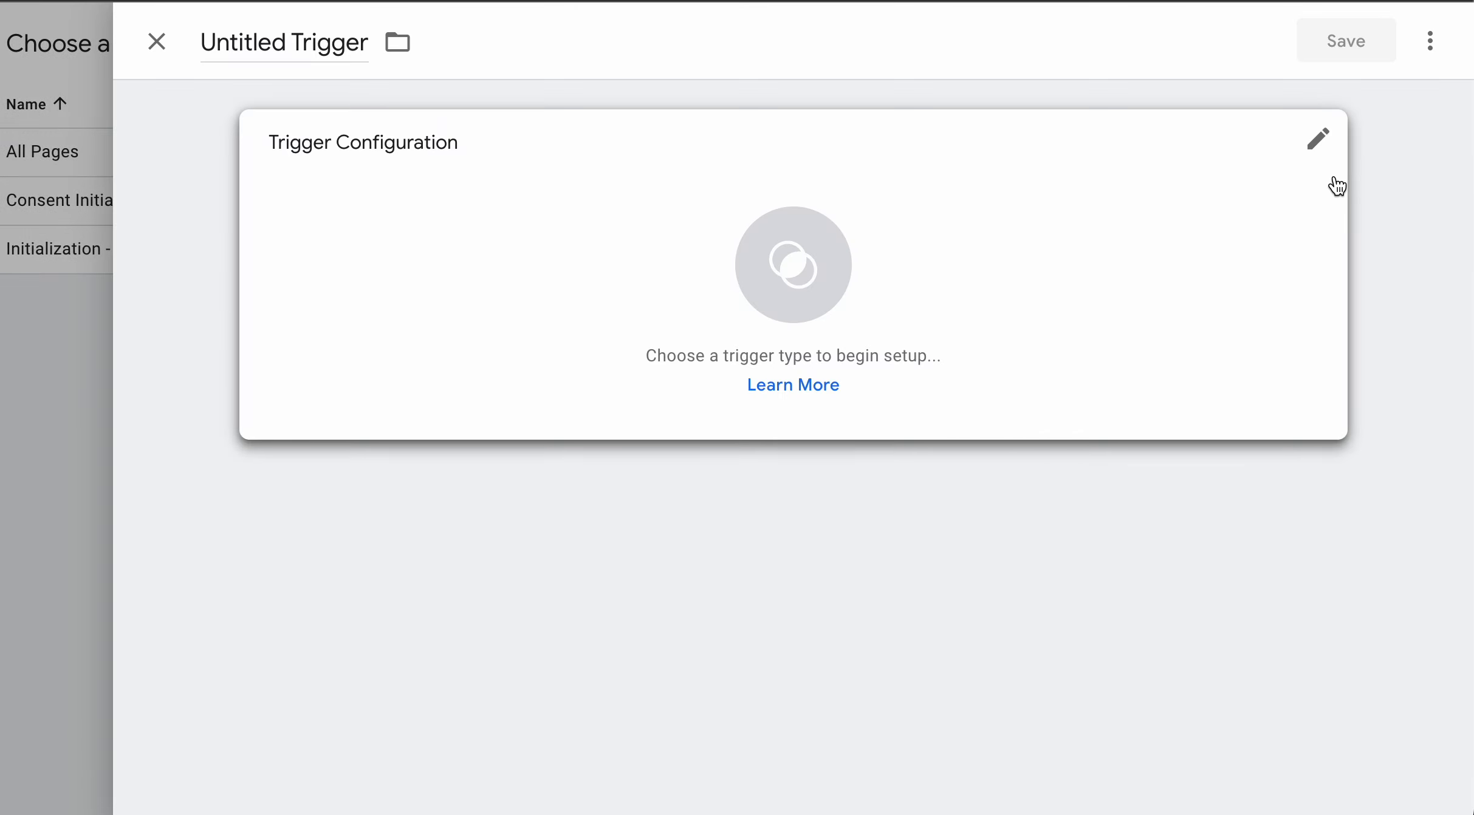
left_click(1013, 237)
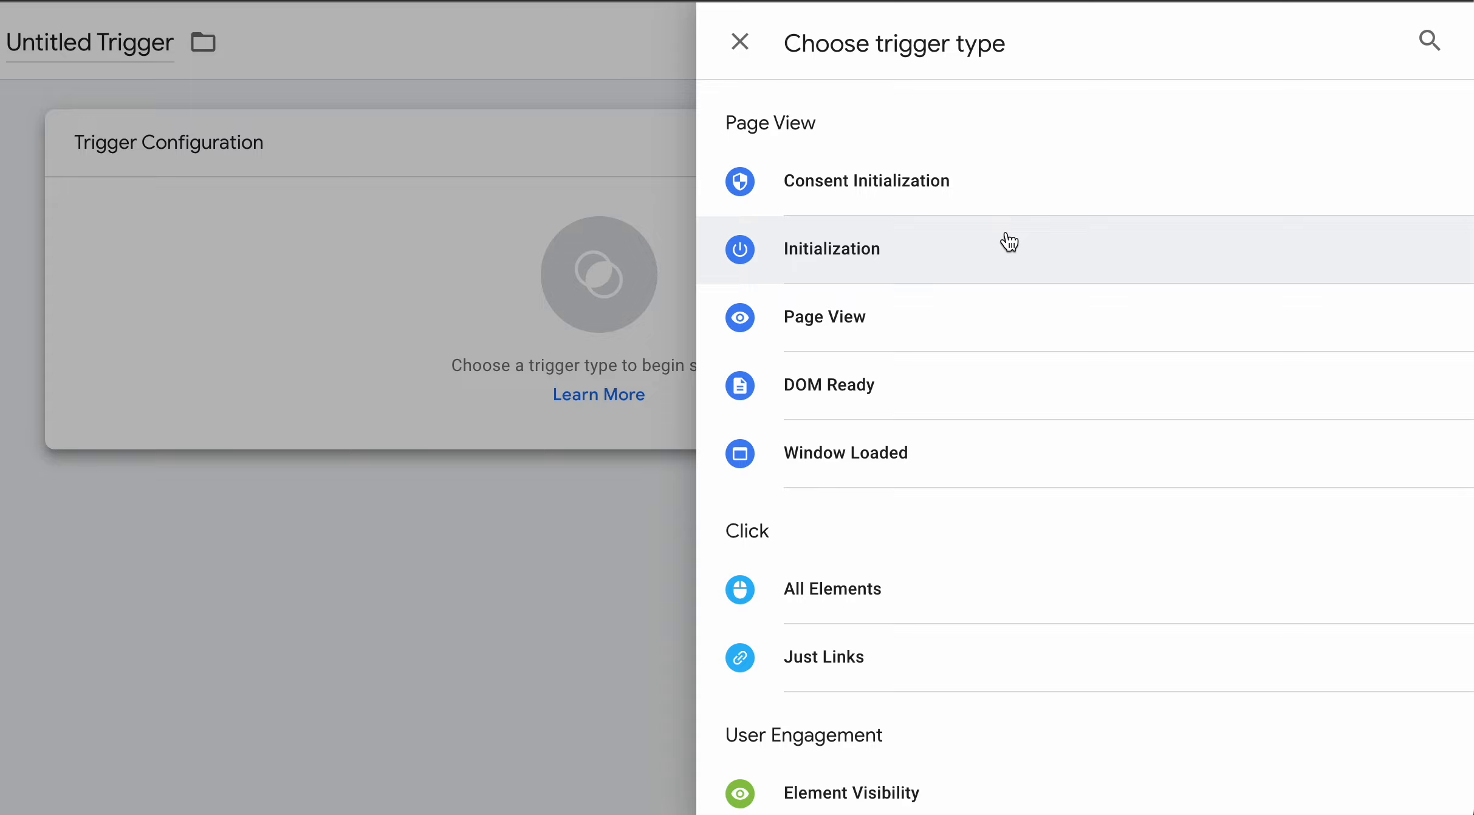
left_click(1019, 328)
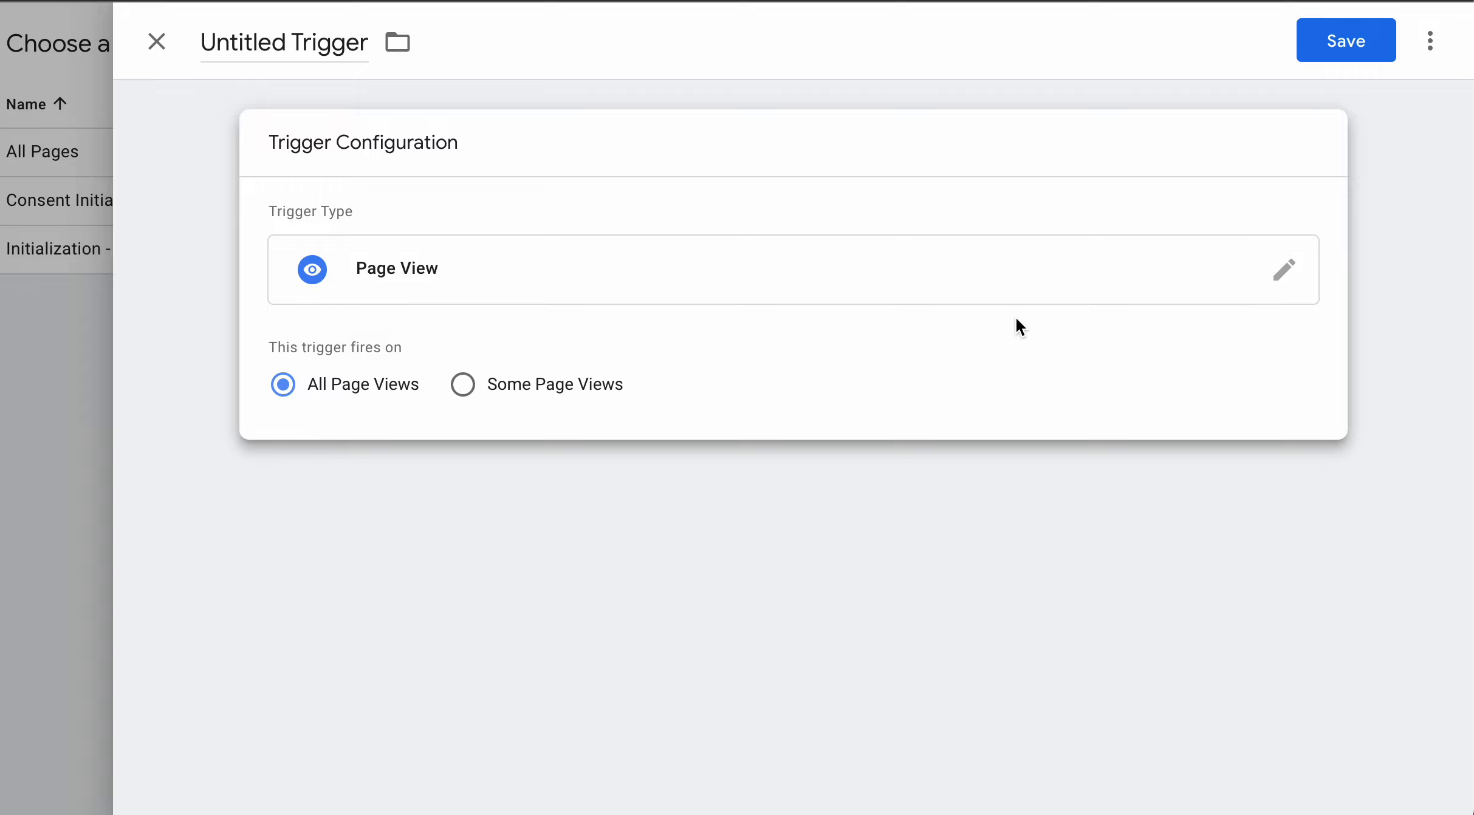
left_click(461, 387)
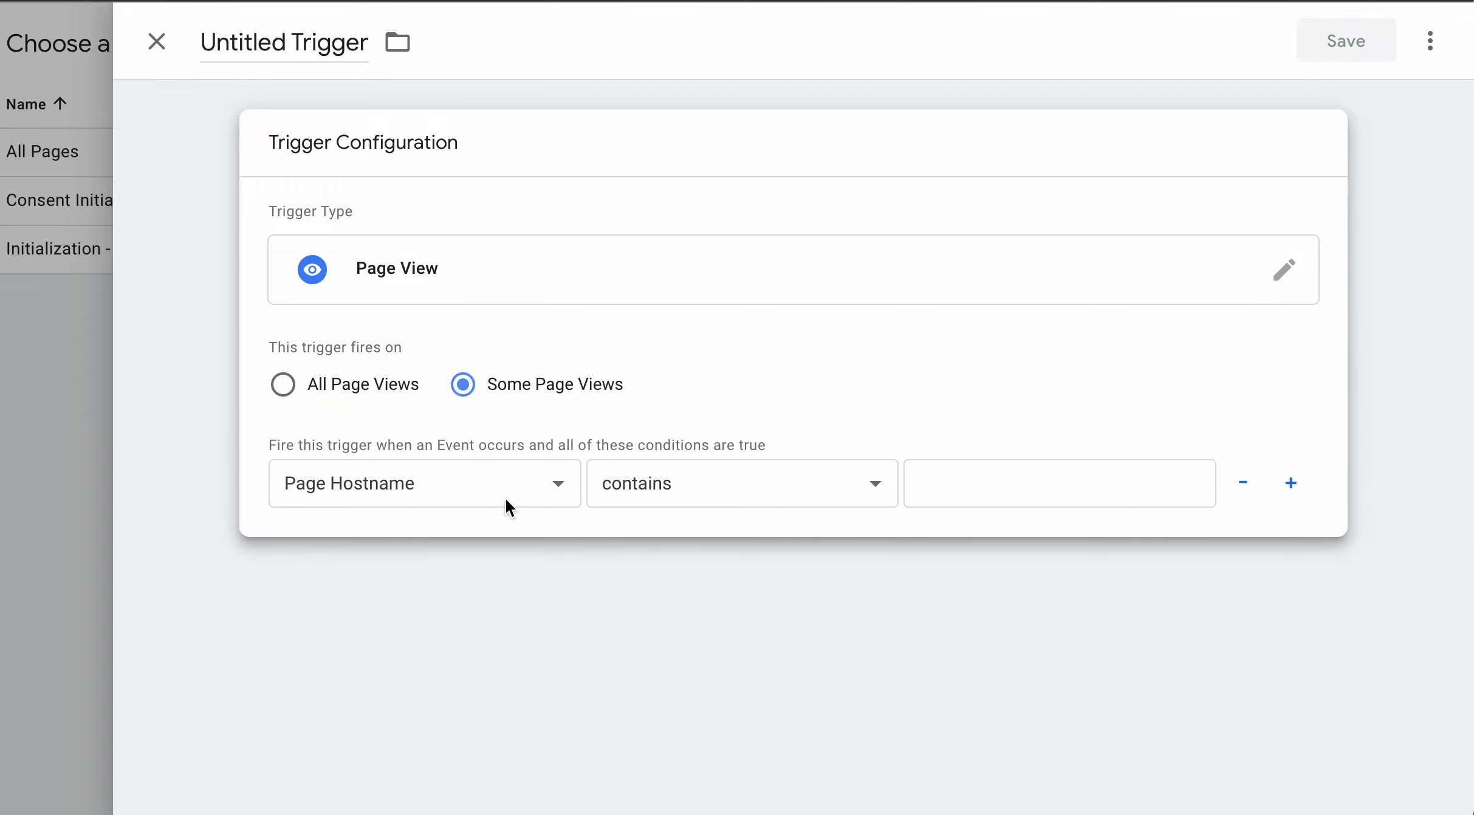
Base the trigger's firing condition on Page Path with the contains operator
left_click(557, 490)
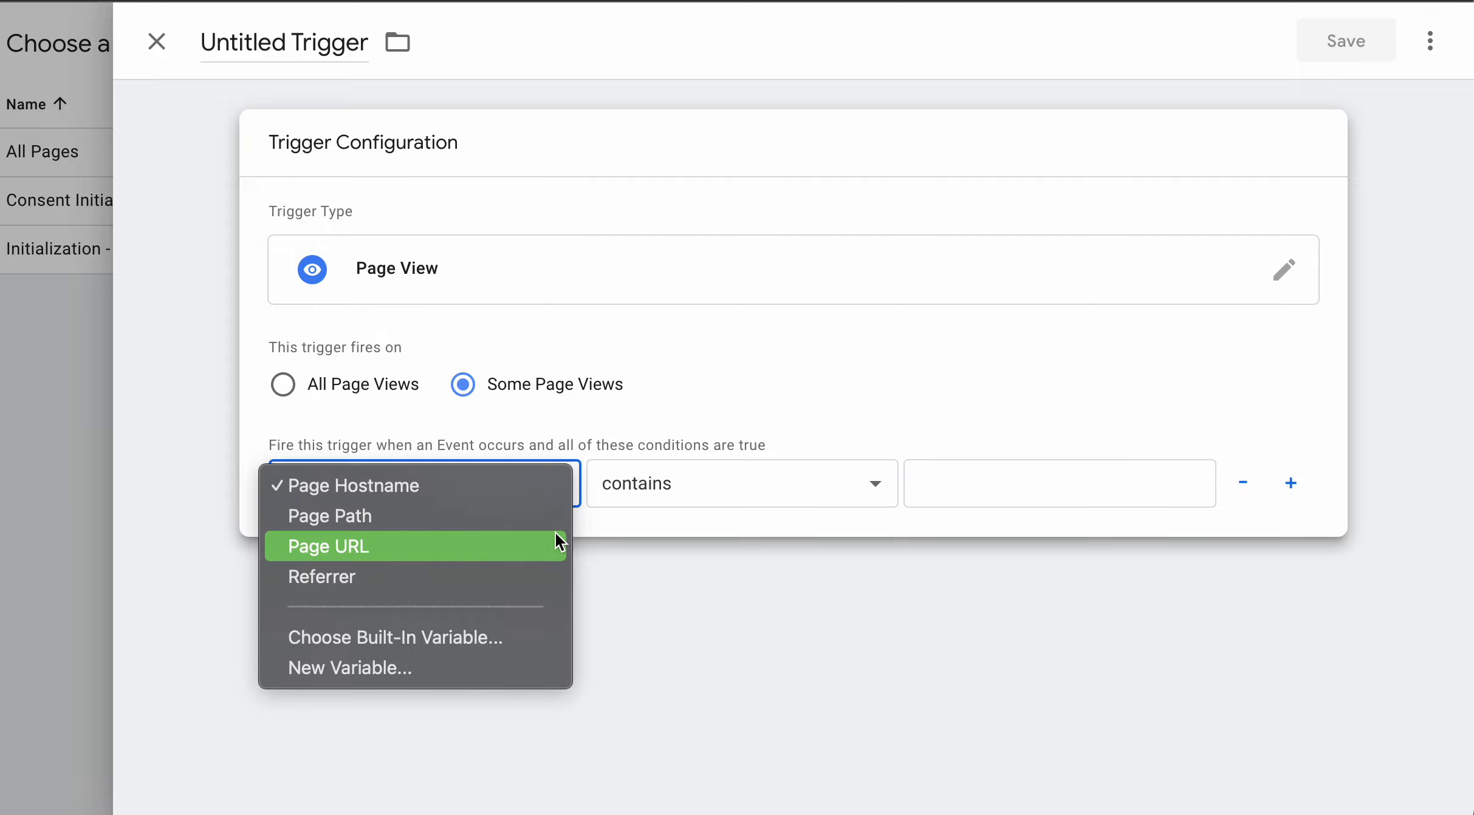
left_click(531, 515)
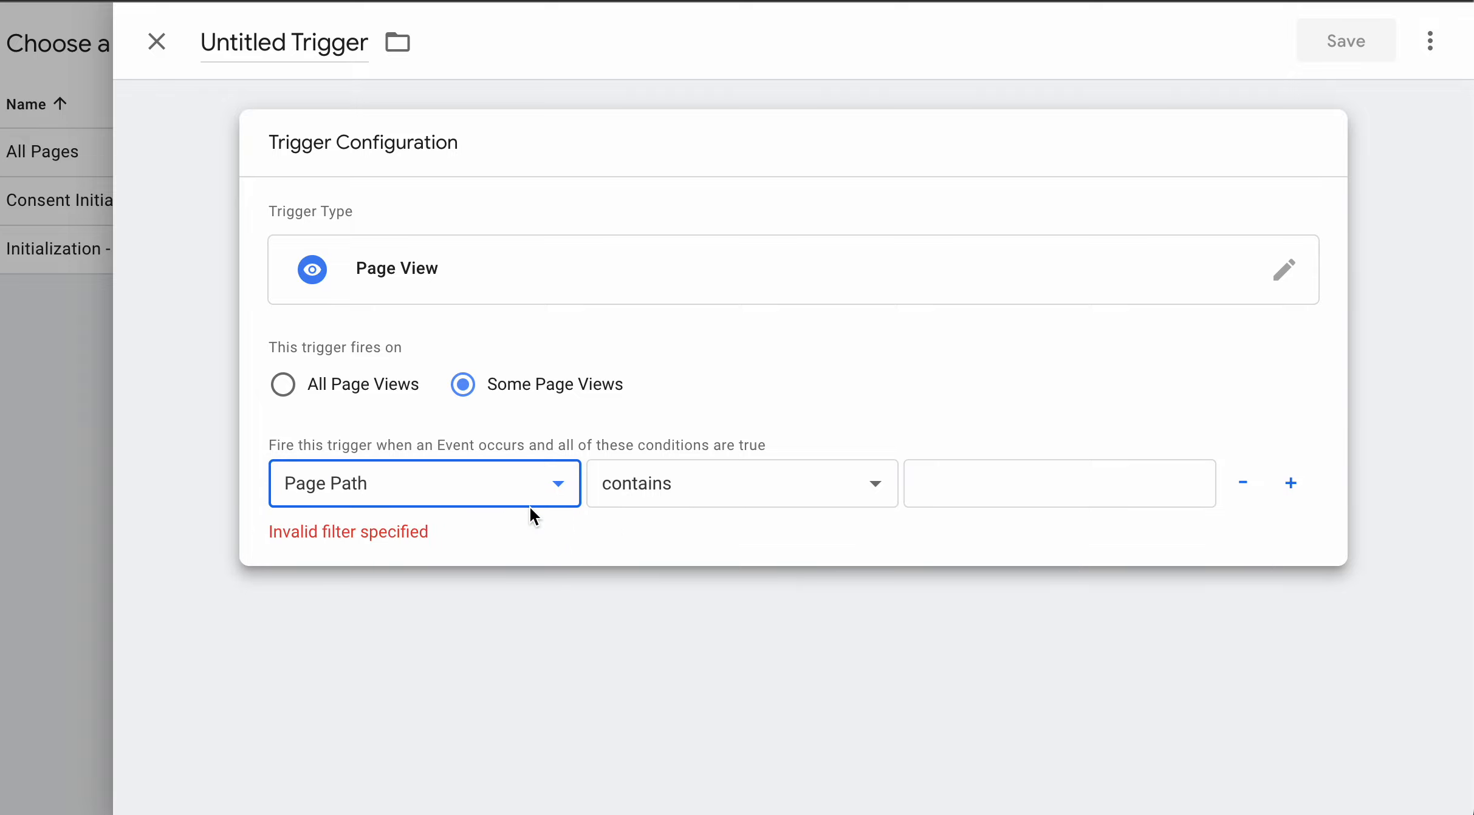
left_click(829, 480)
left_click(829, 480)
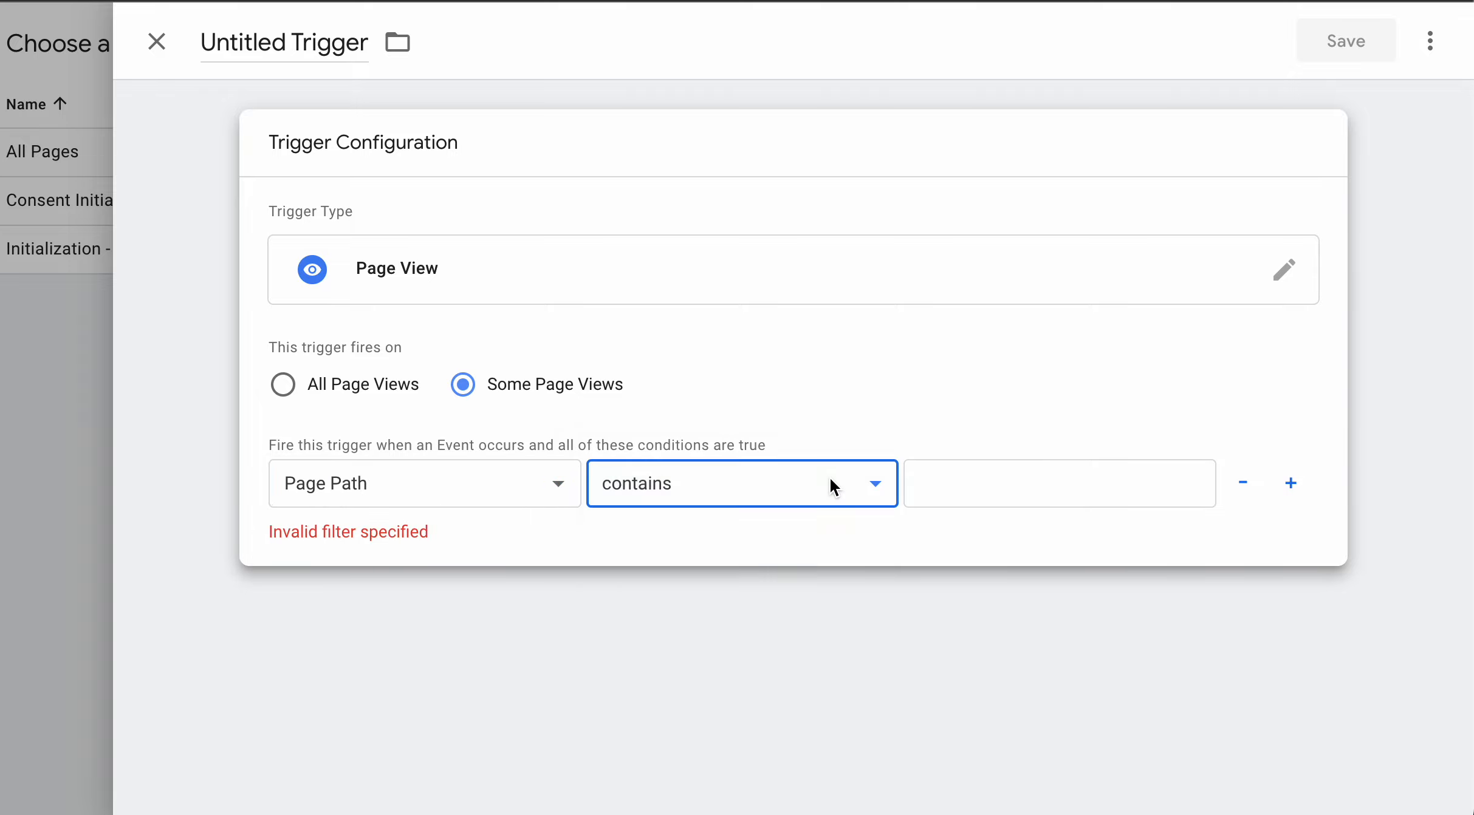
Copy /thank-you-page-cfa-level-1/ from the Google Meet chat and paste it as the trigger's condition value in Google Tag Manager
left_click(999, 475)
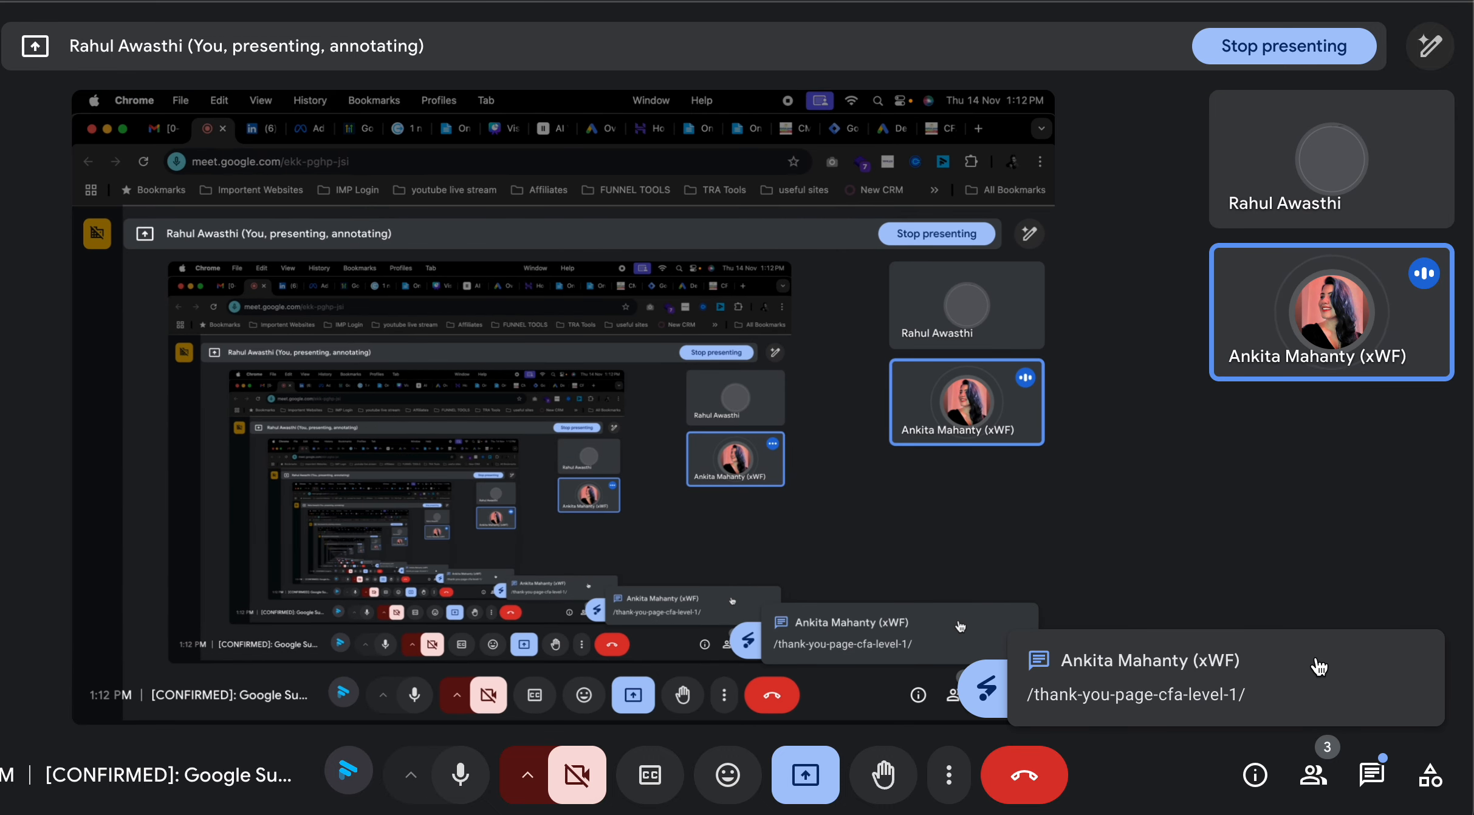
left_click(1292, 663)
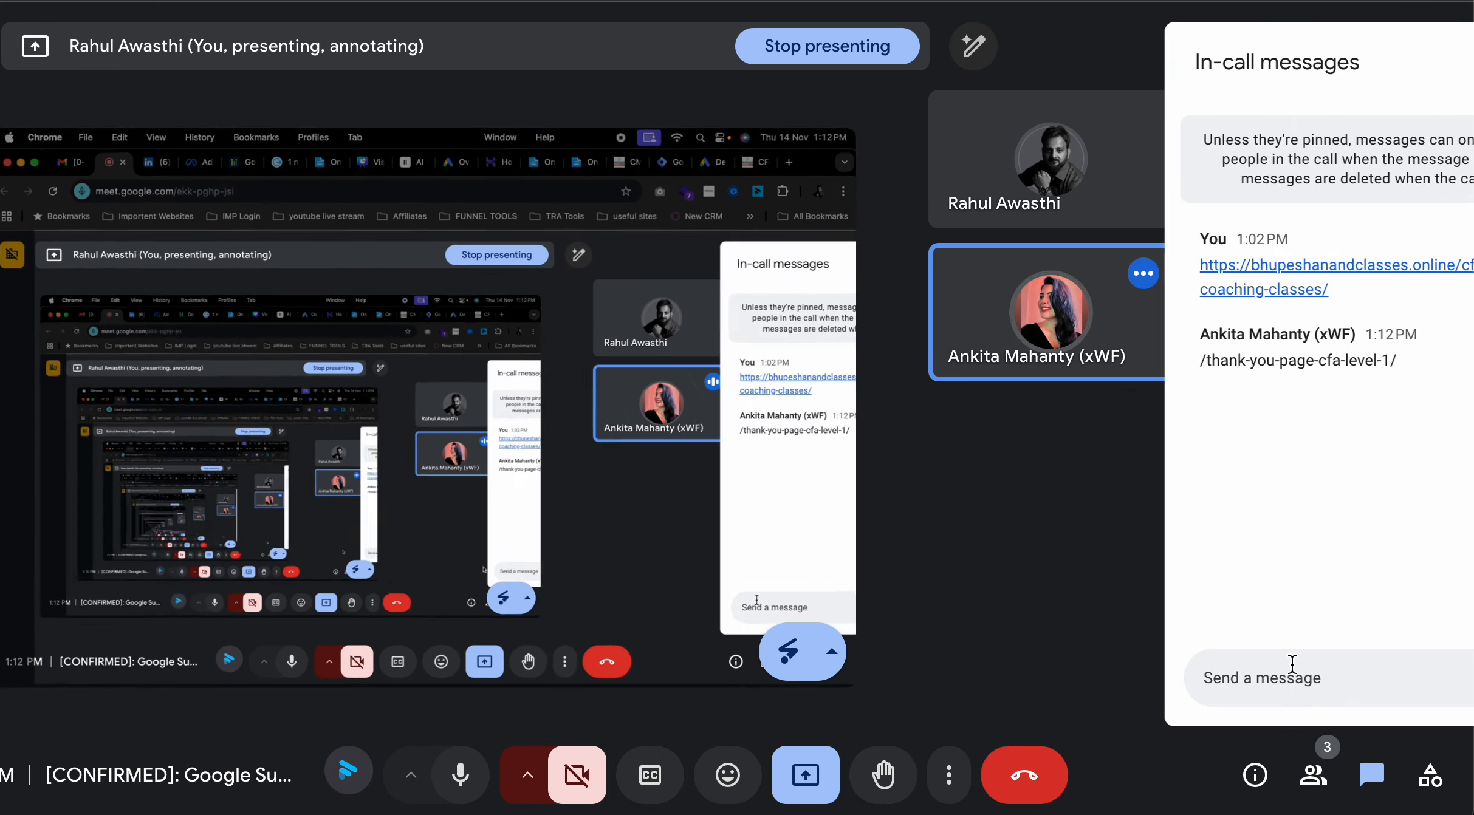
triple_click(1200, 353)
key("super+c")
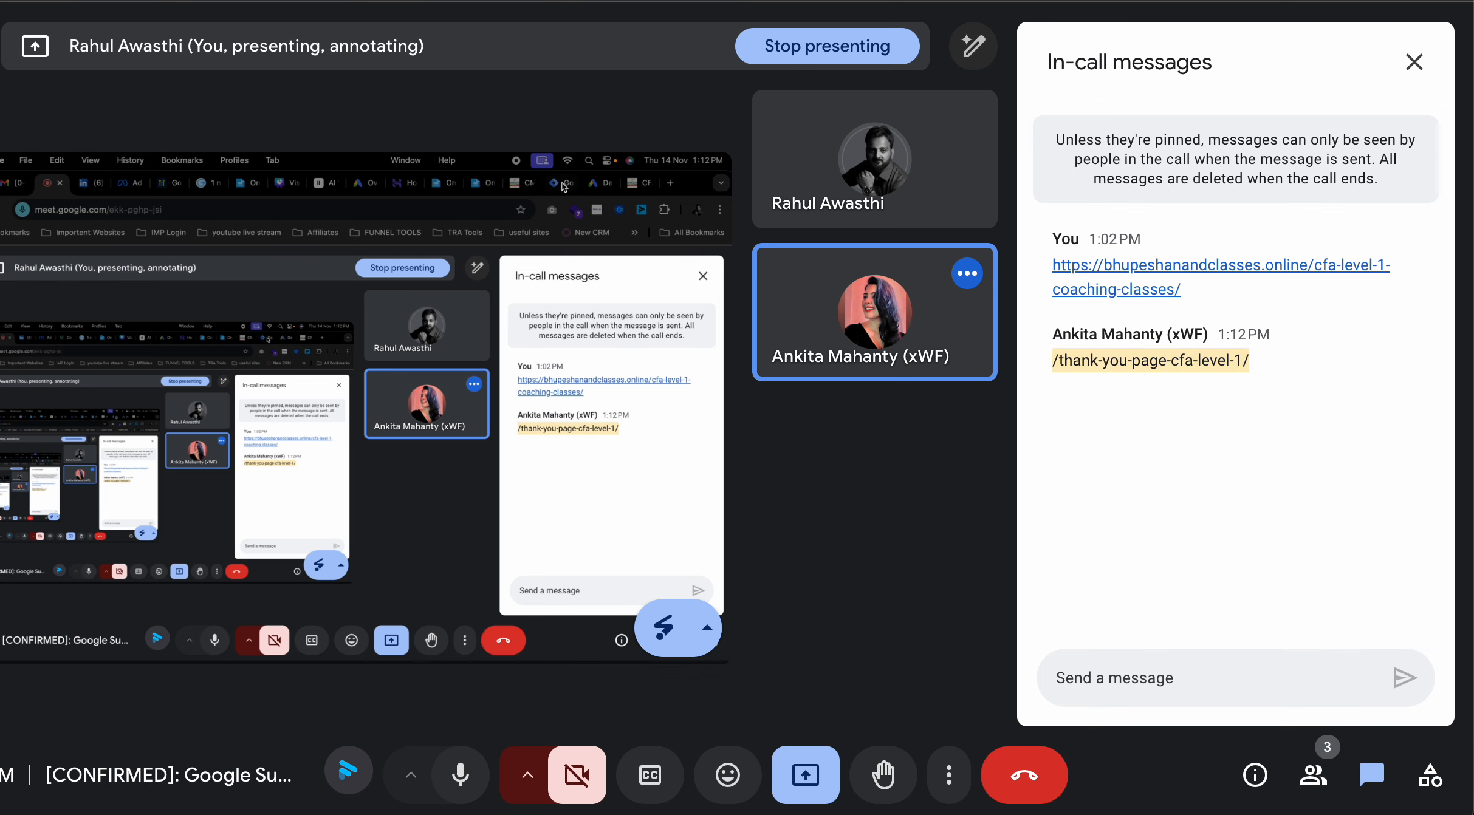
left_click(1144, 0)
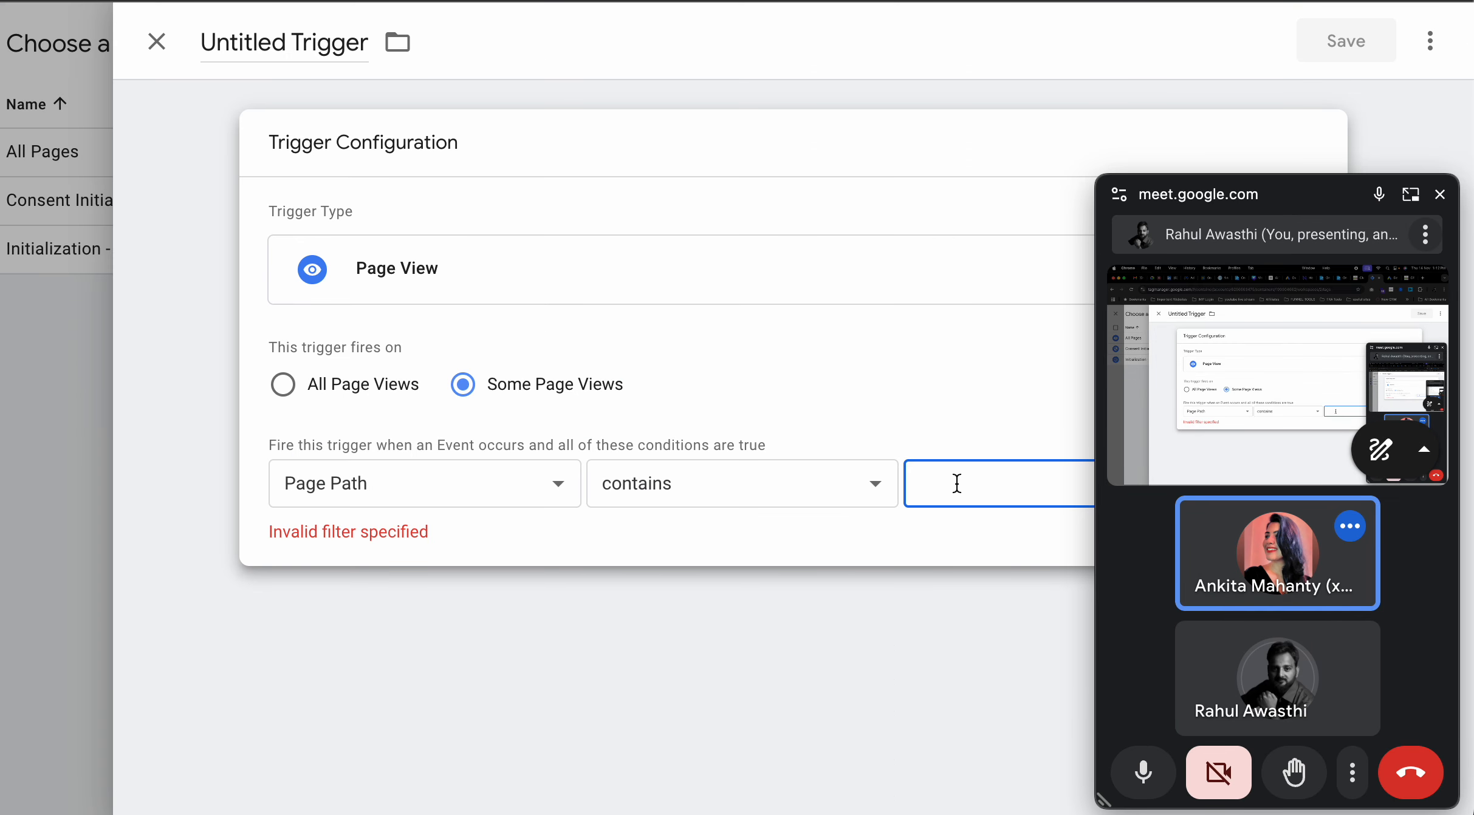
key("super+v")
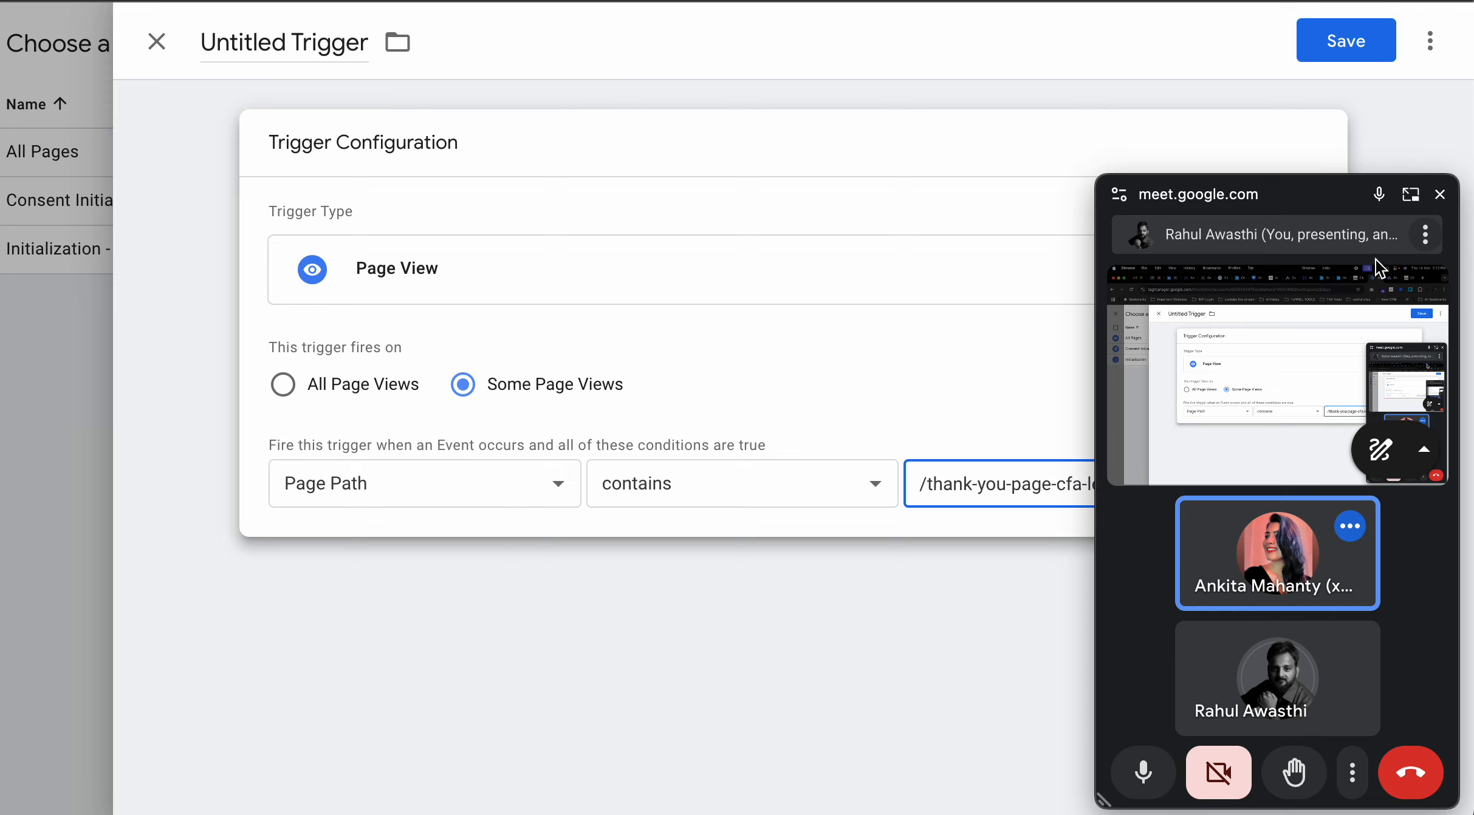
Close the floating Google Meet window and save the trigger under the name CFA - Level 1 - Page View
left_click(1440, 194)
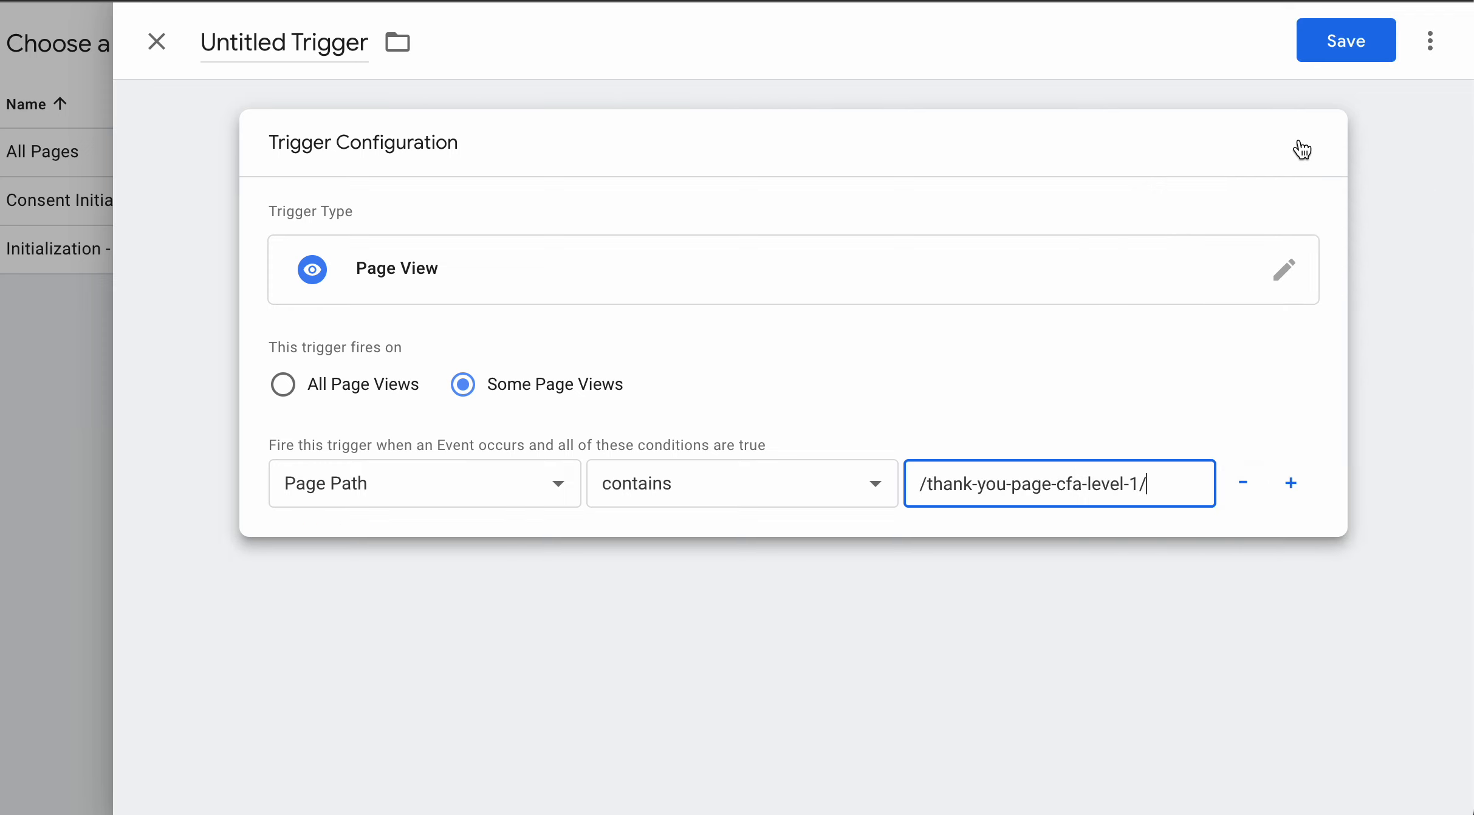
left_click(1350, 43)
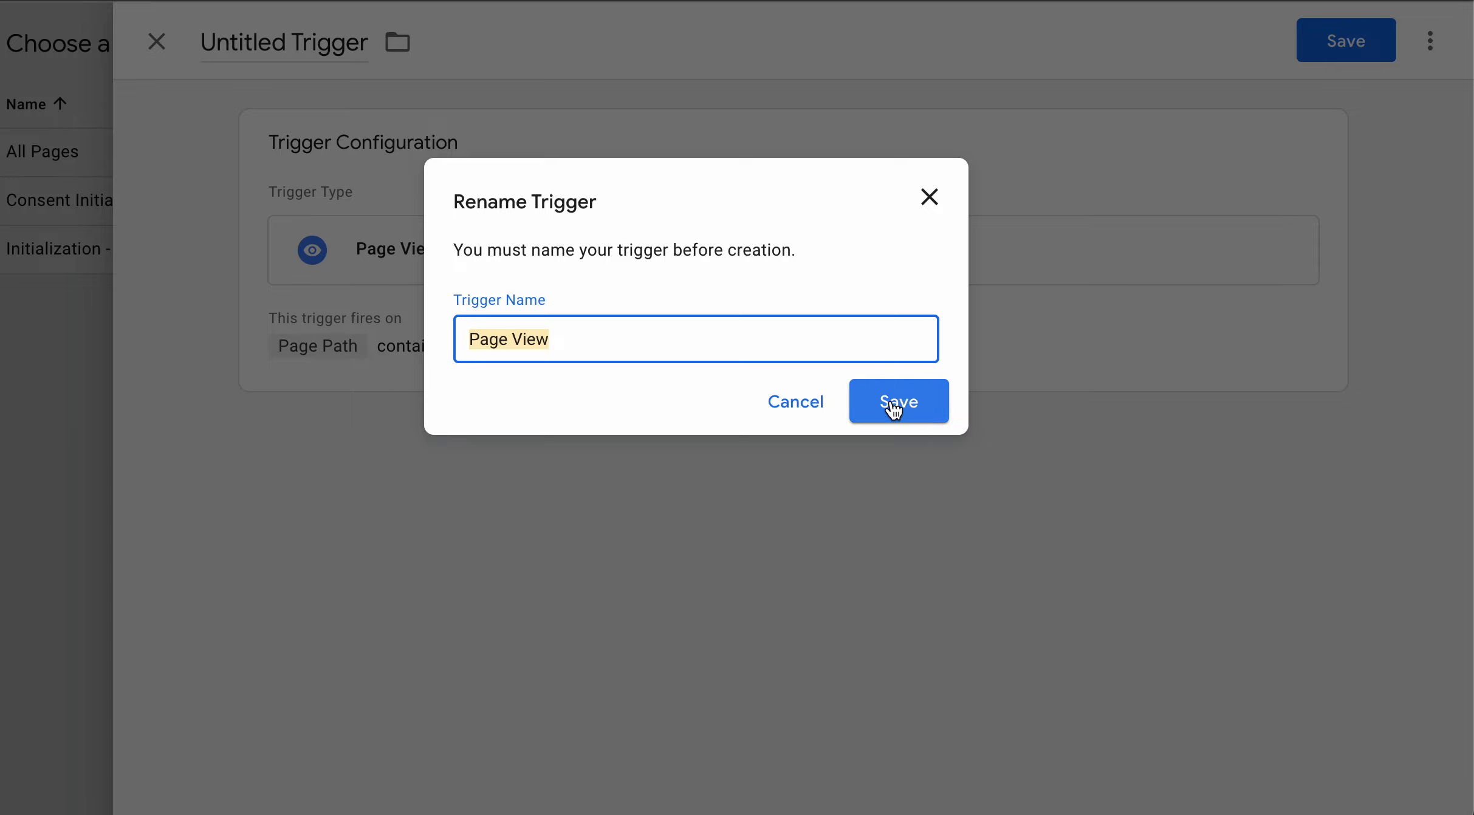
key("Right")
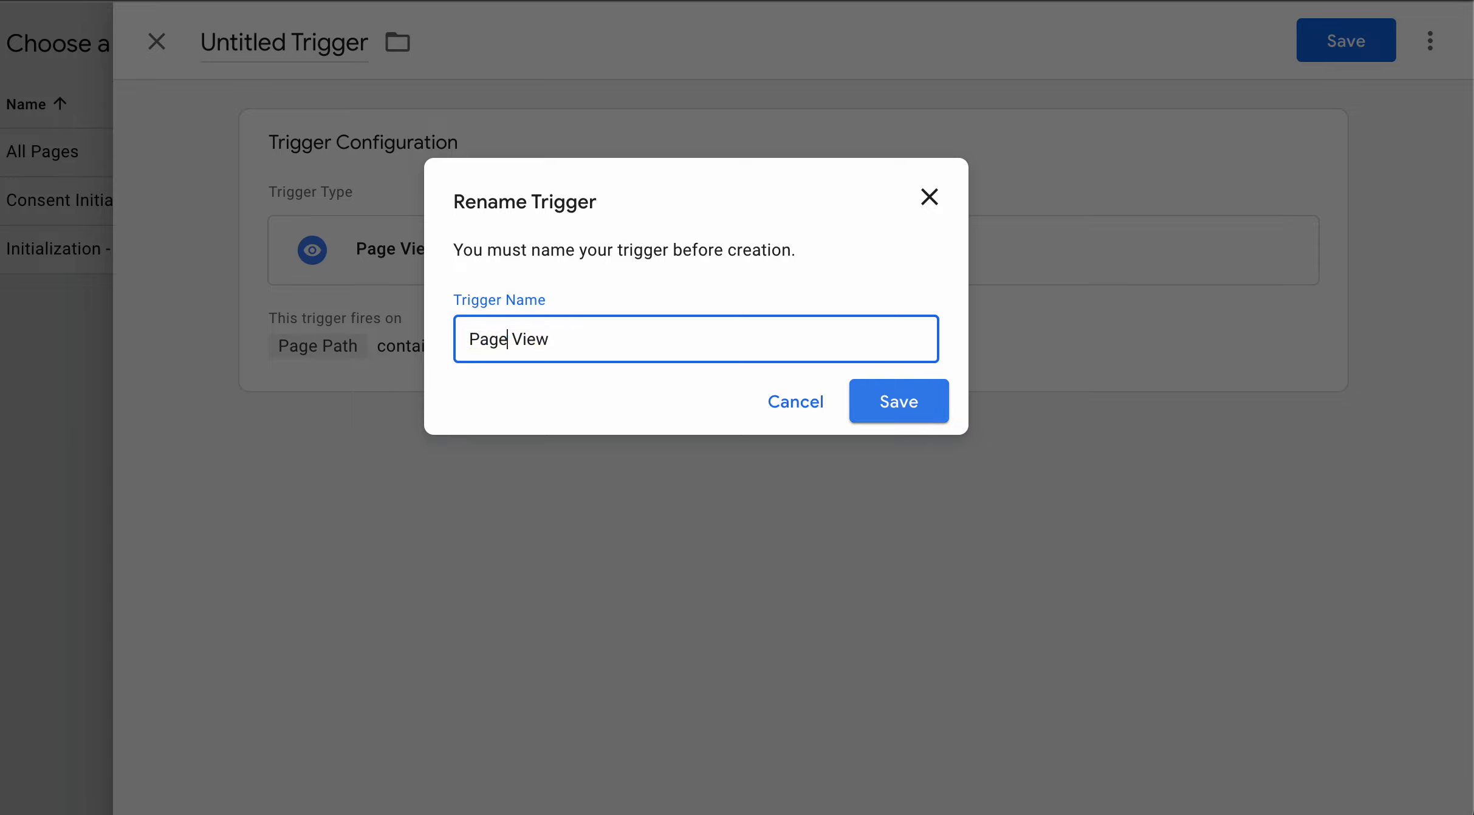
key("Home")
type("CFA - ")
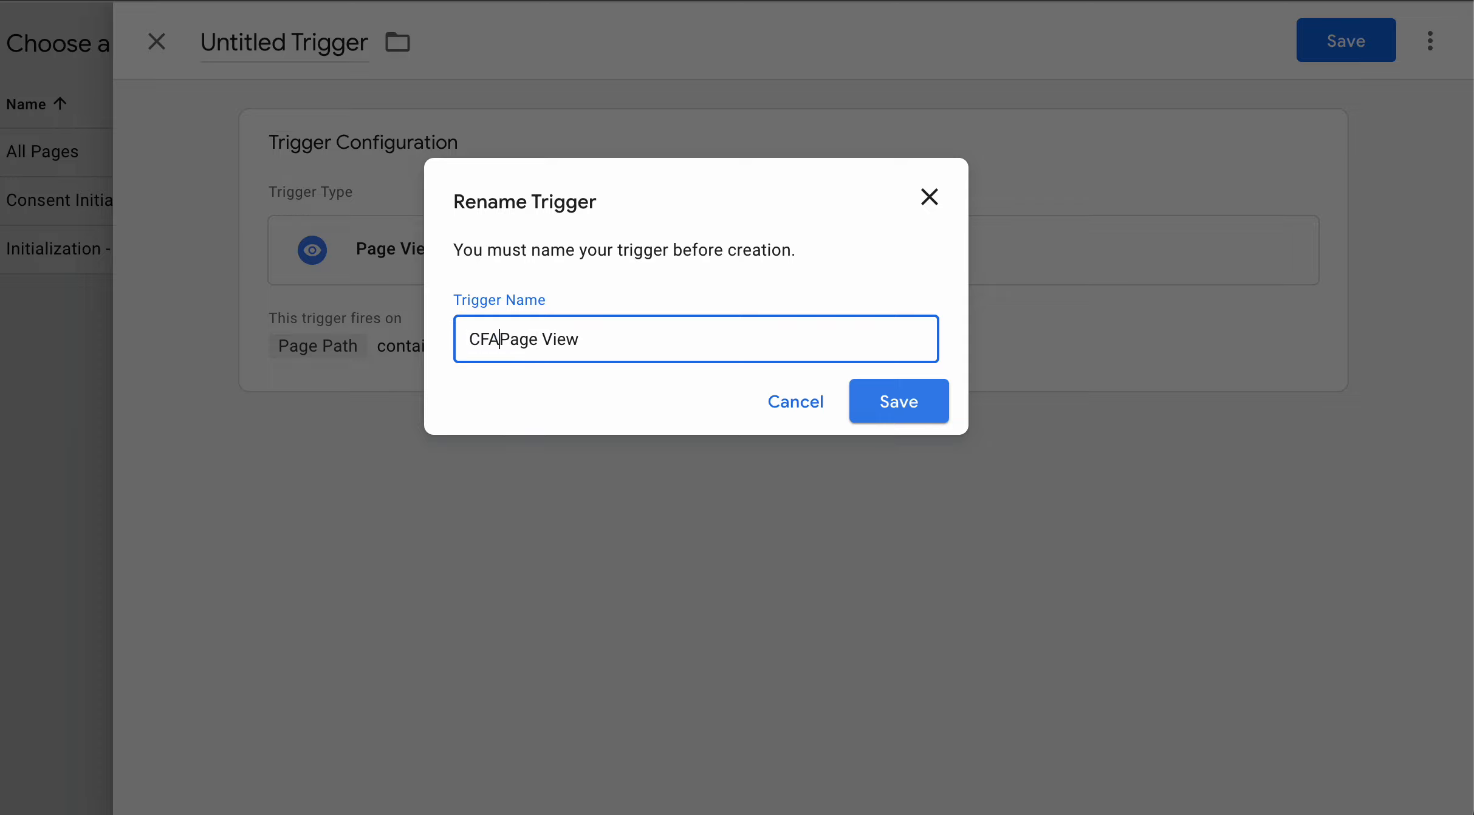
type("Level 1")
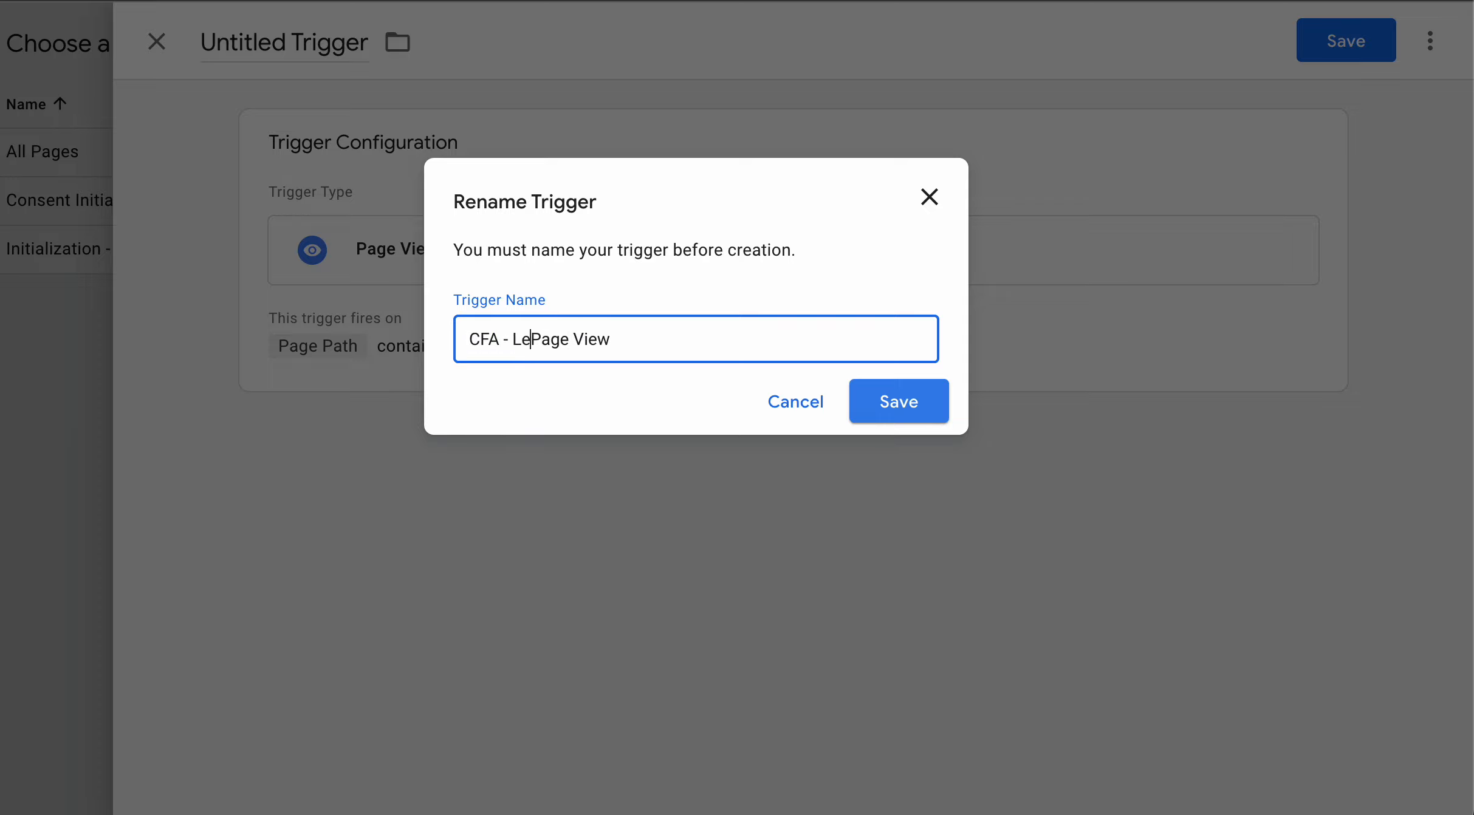
type(" -")
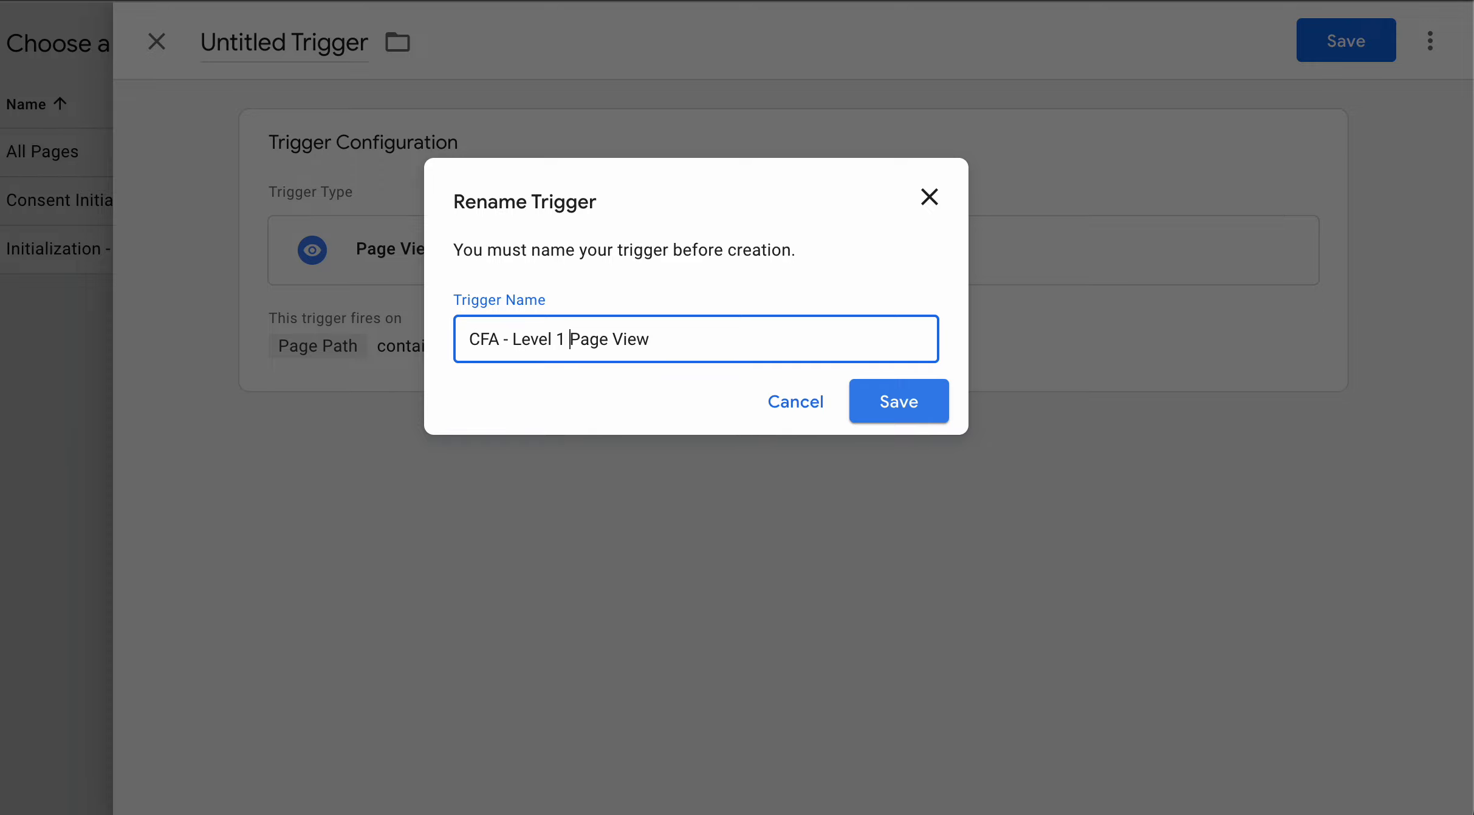
left_click(938, 409)
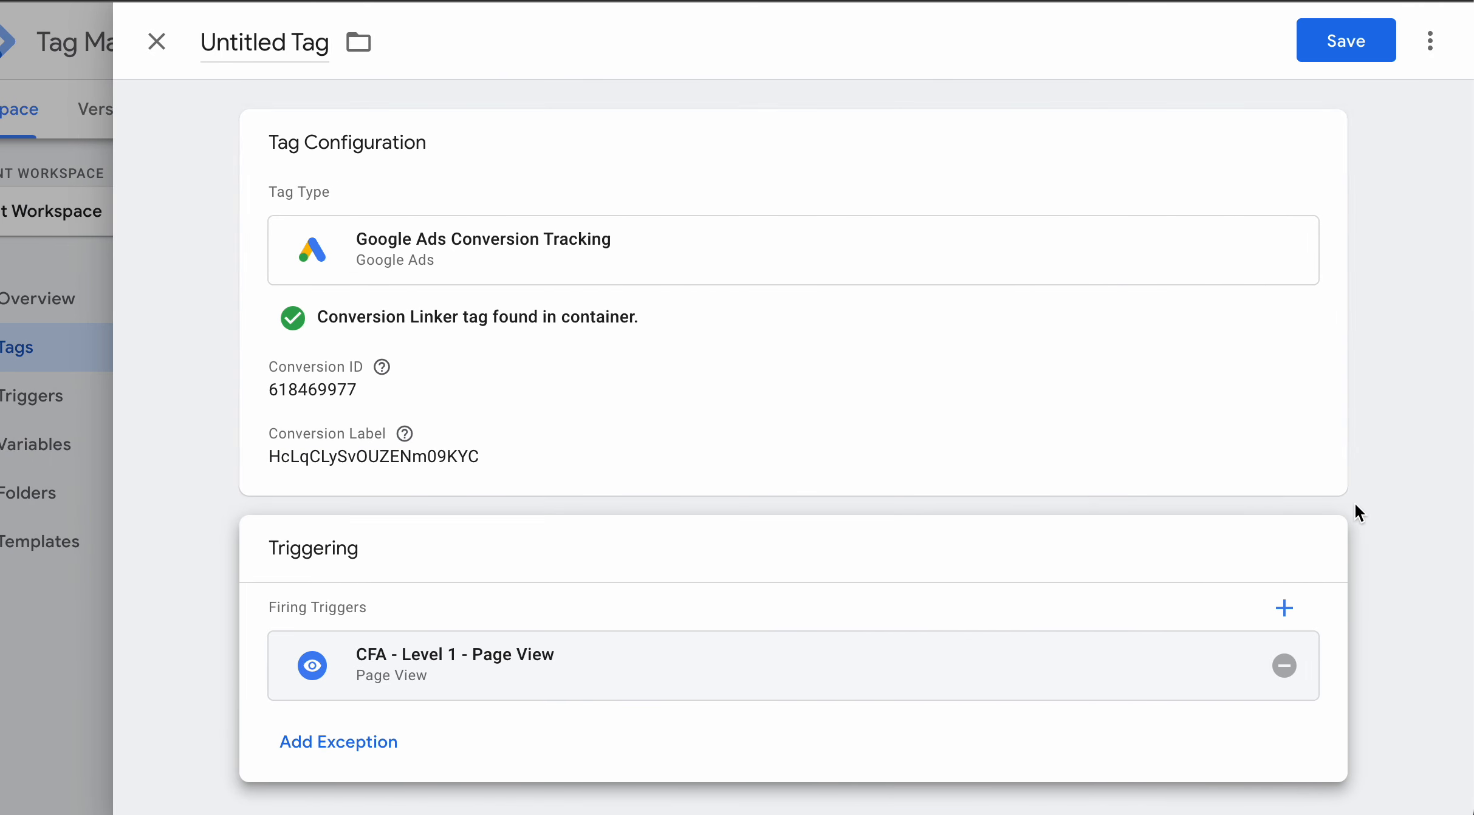
Save the new conversion tag with its suggested name, and rename it to CFA Level 1
left_click(1359, 59)
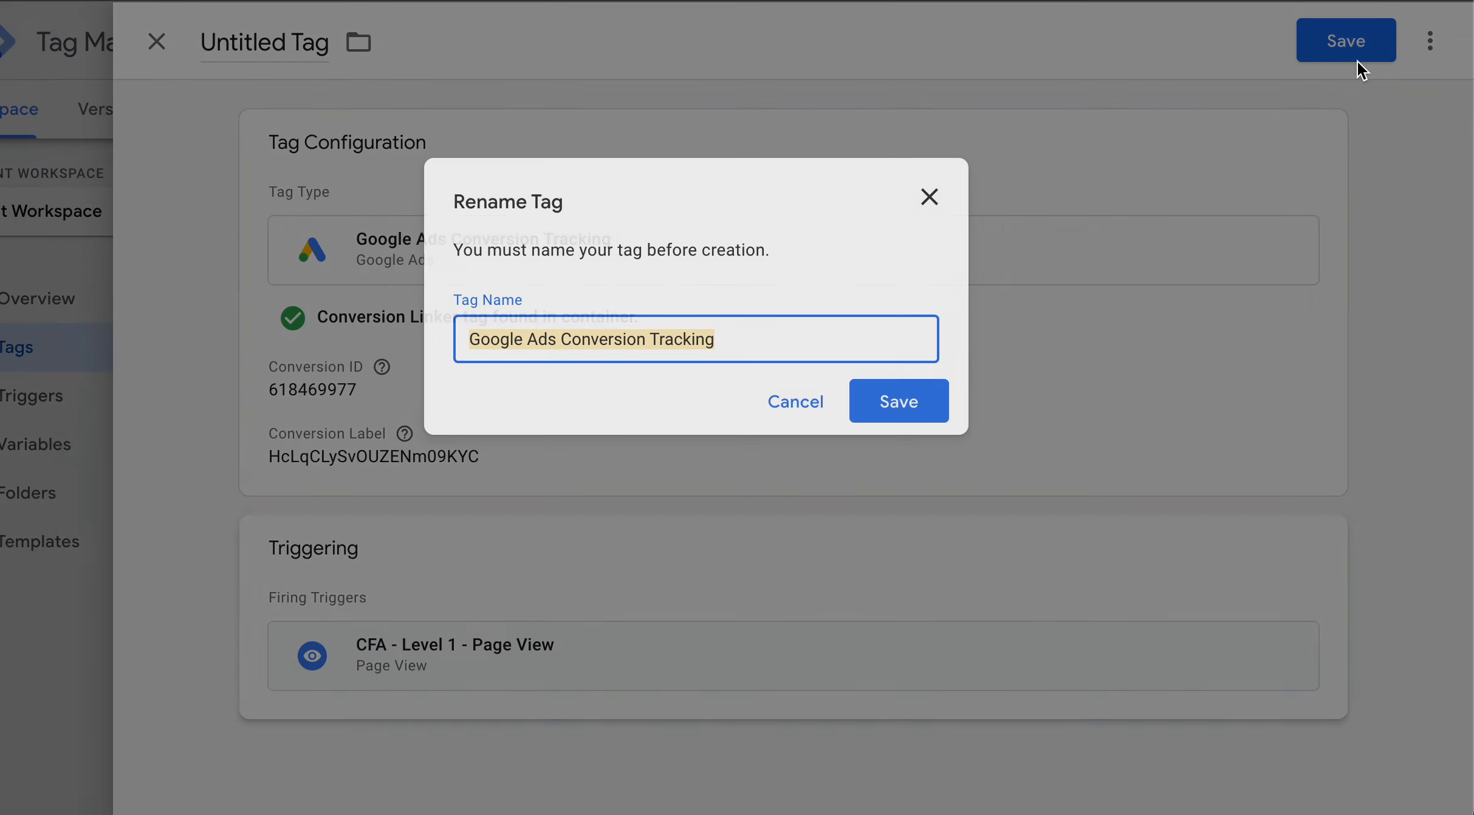
left_click(884, 403)
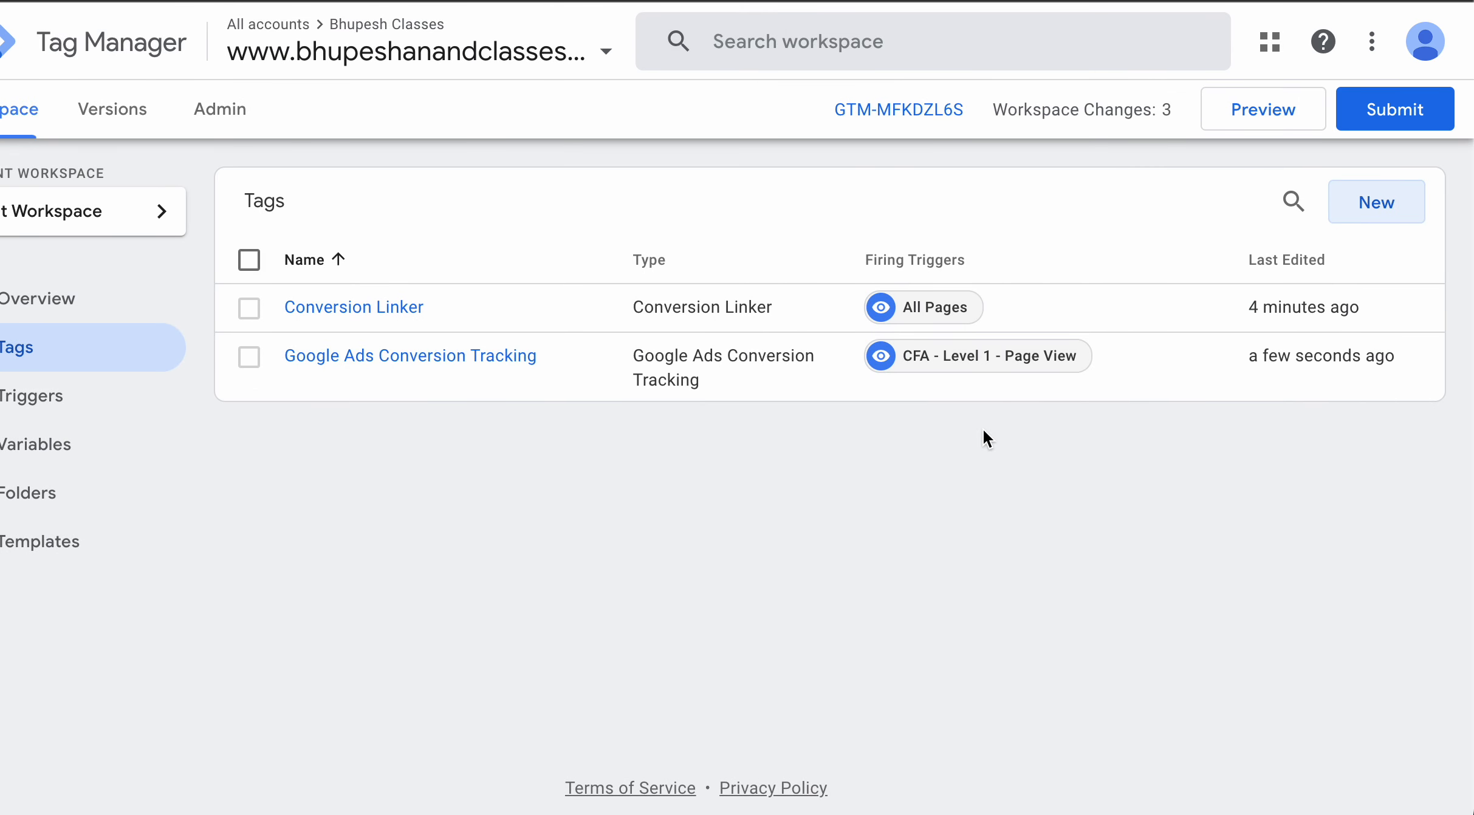
left_click(781, 364)
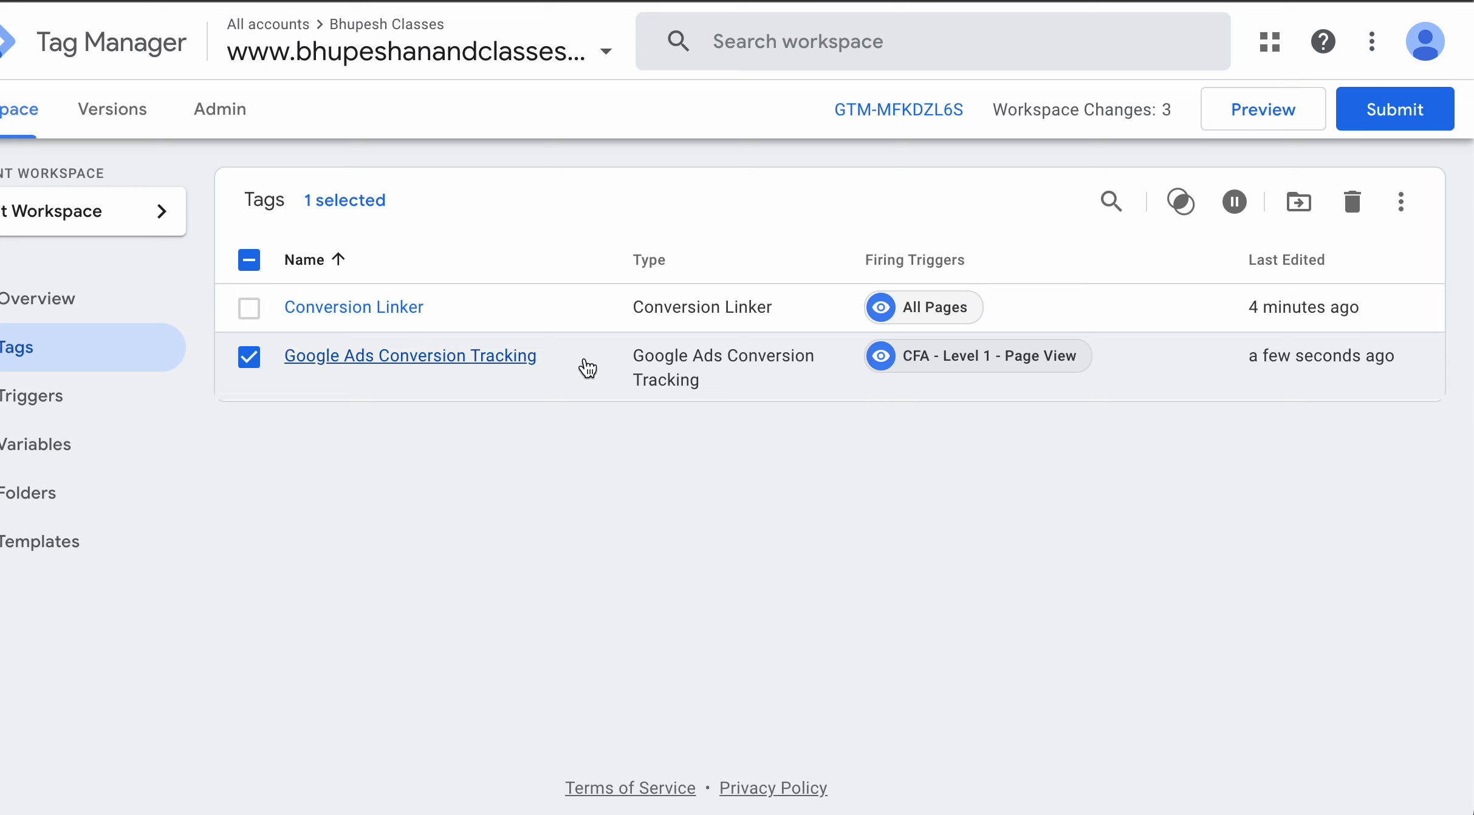
left_click(470, 368)
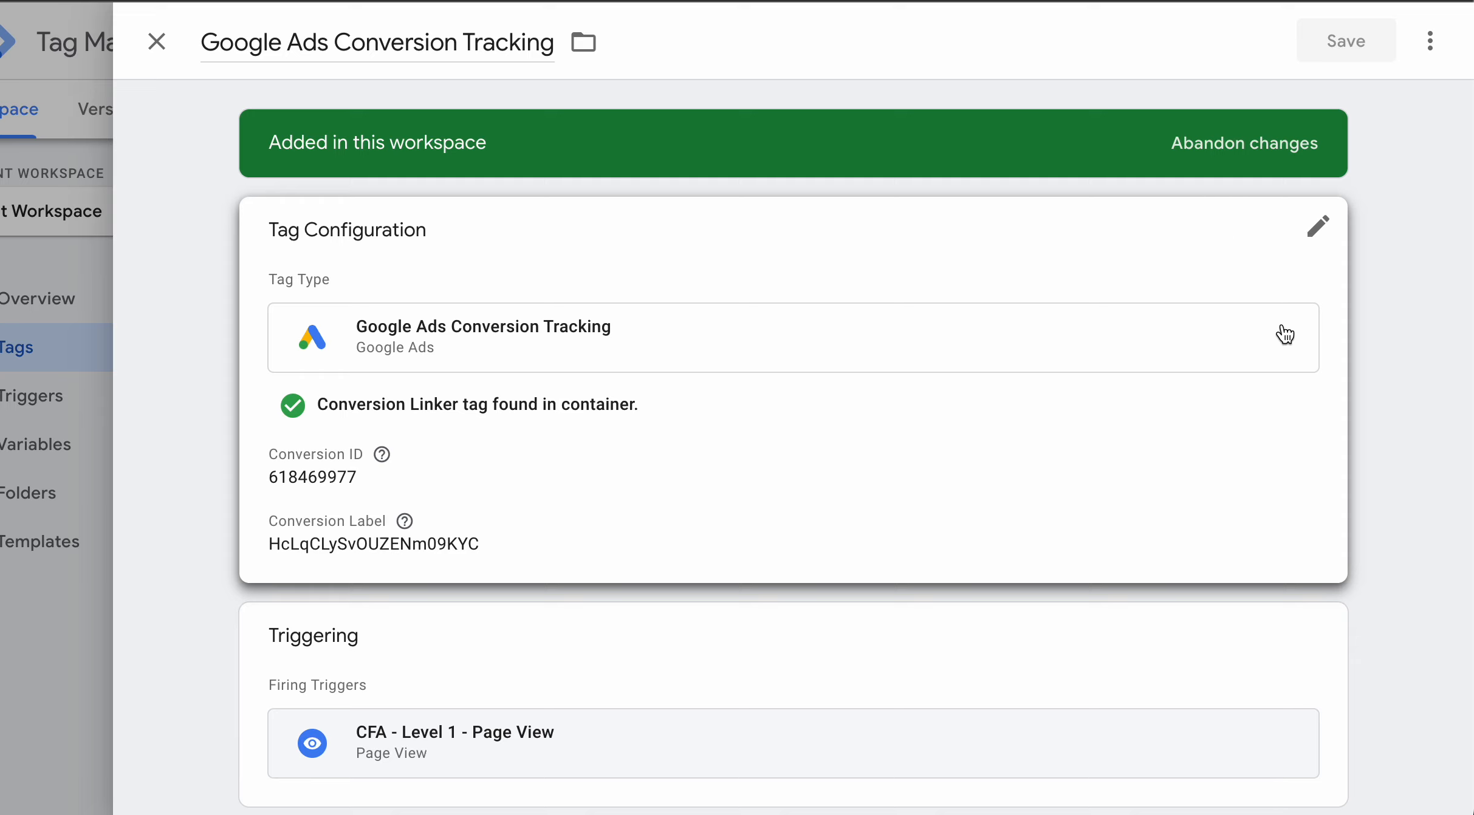
triple_click(487, 49)
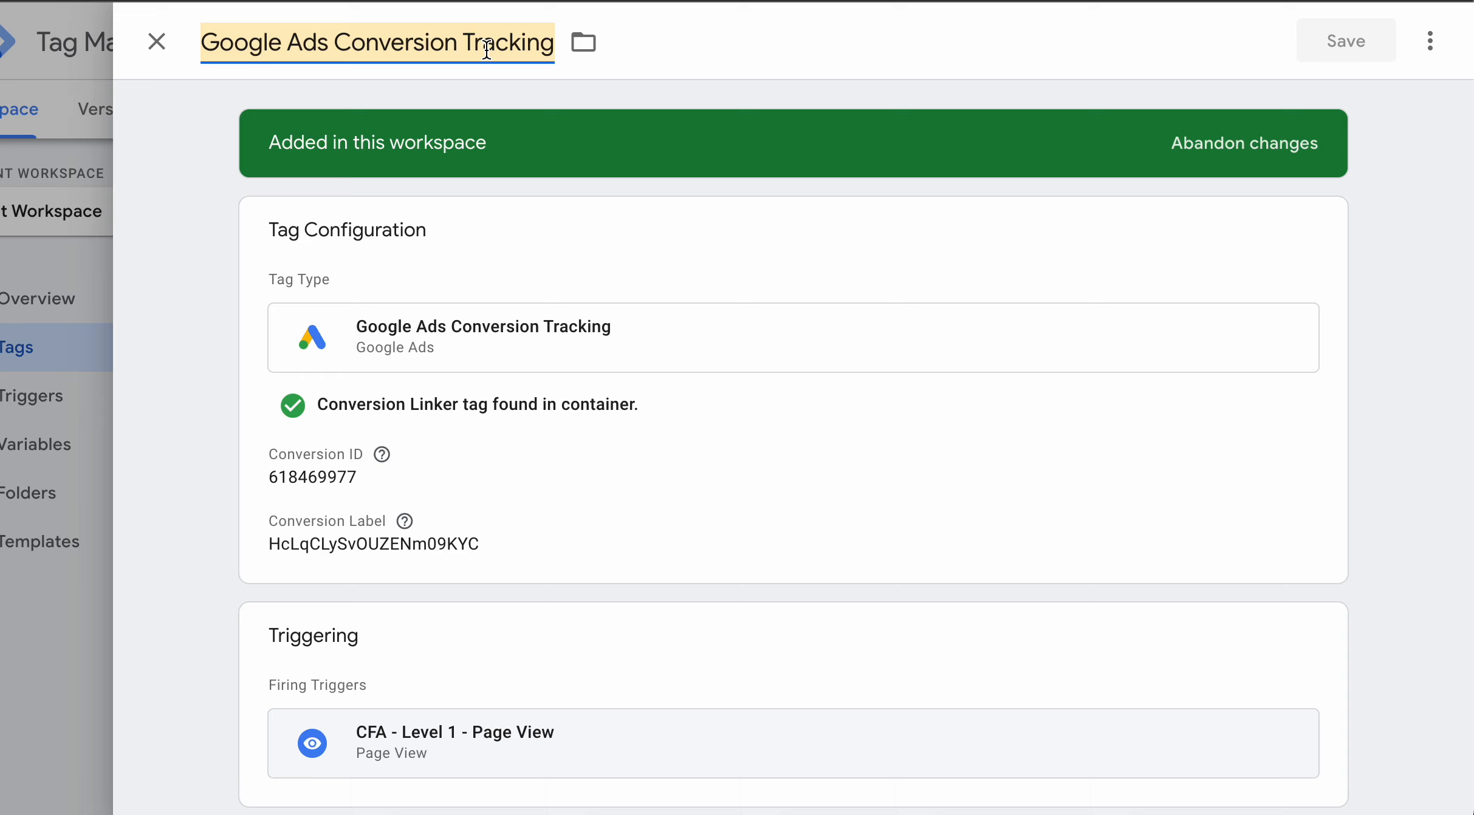
type("CFA L")
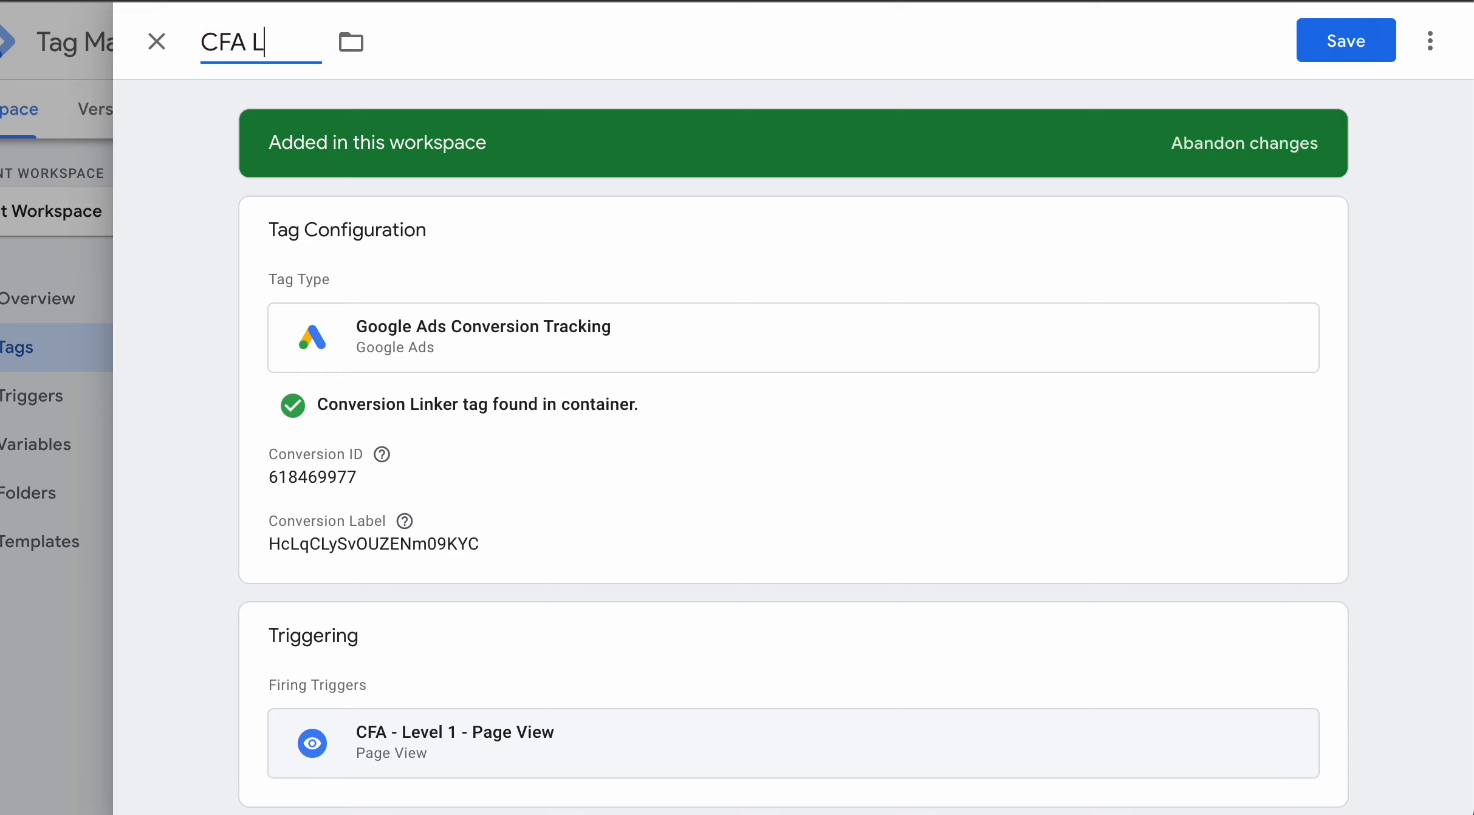
type("evel 1")
left_click(1336, 42)
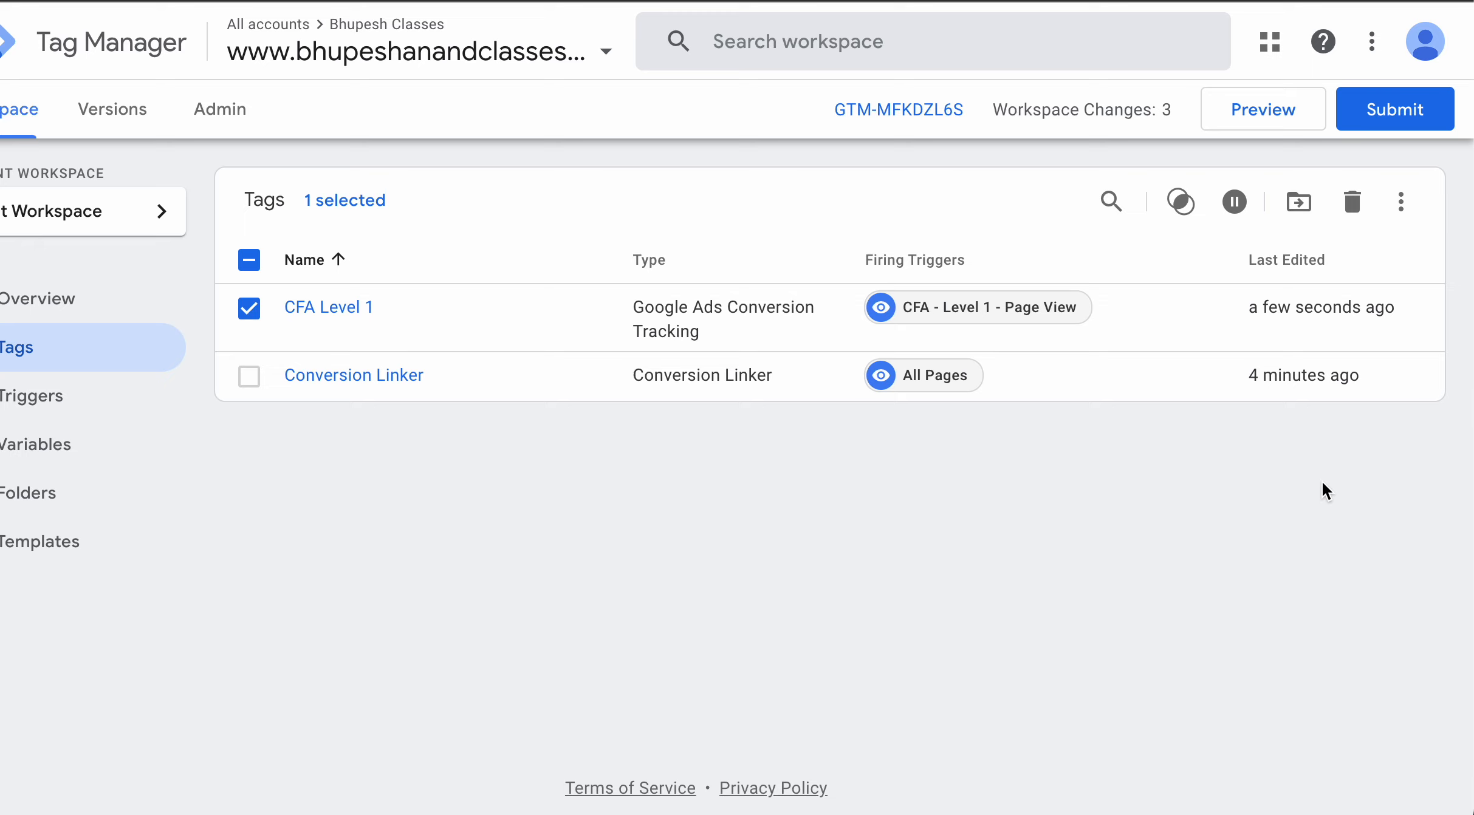
left_click(249, 310)
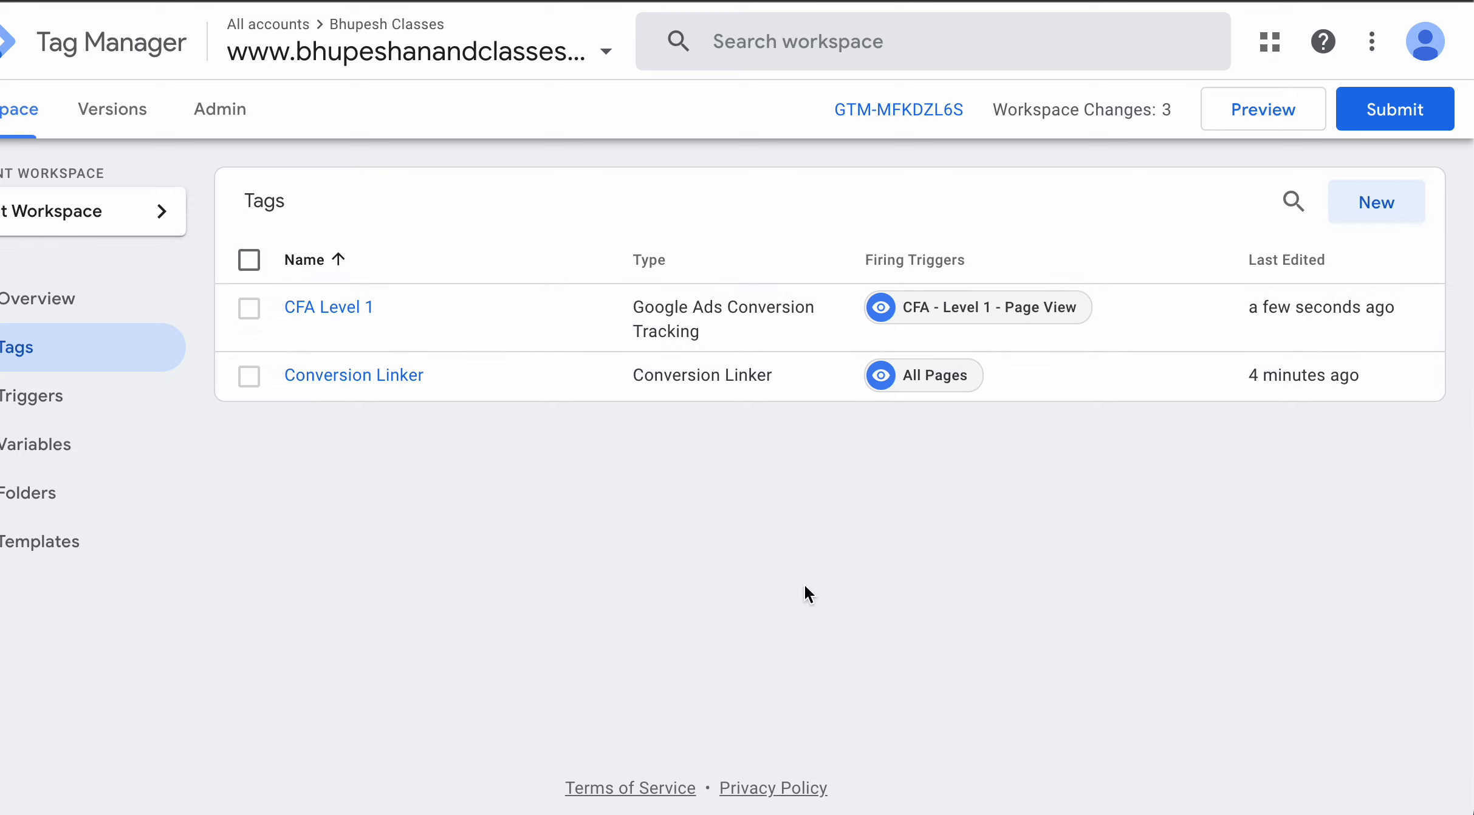
Create another tag with the Google Ads Conversion Tracking type
left_click(1367, 213)
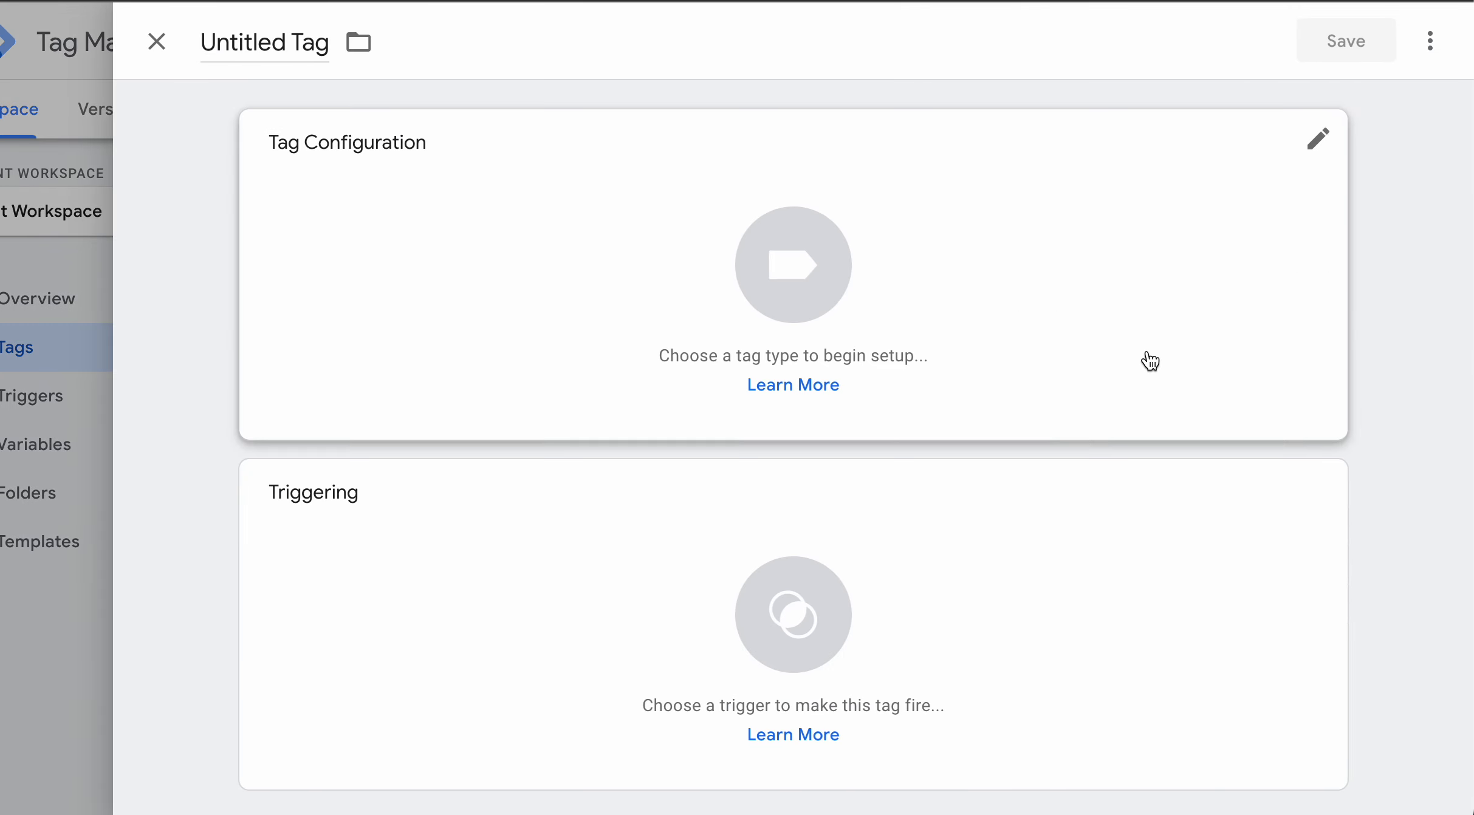
left_click(980, 231)
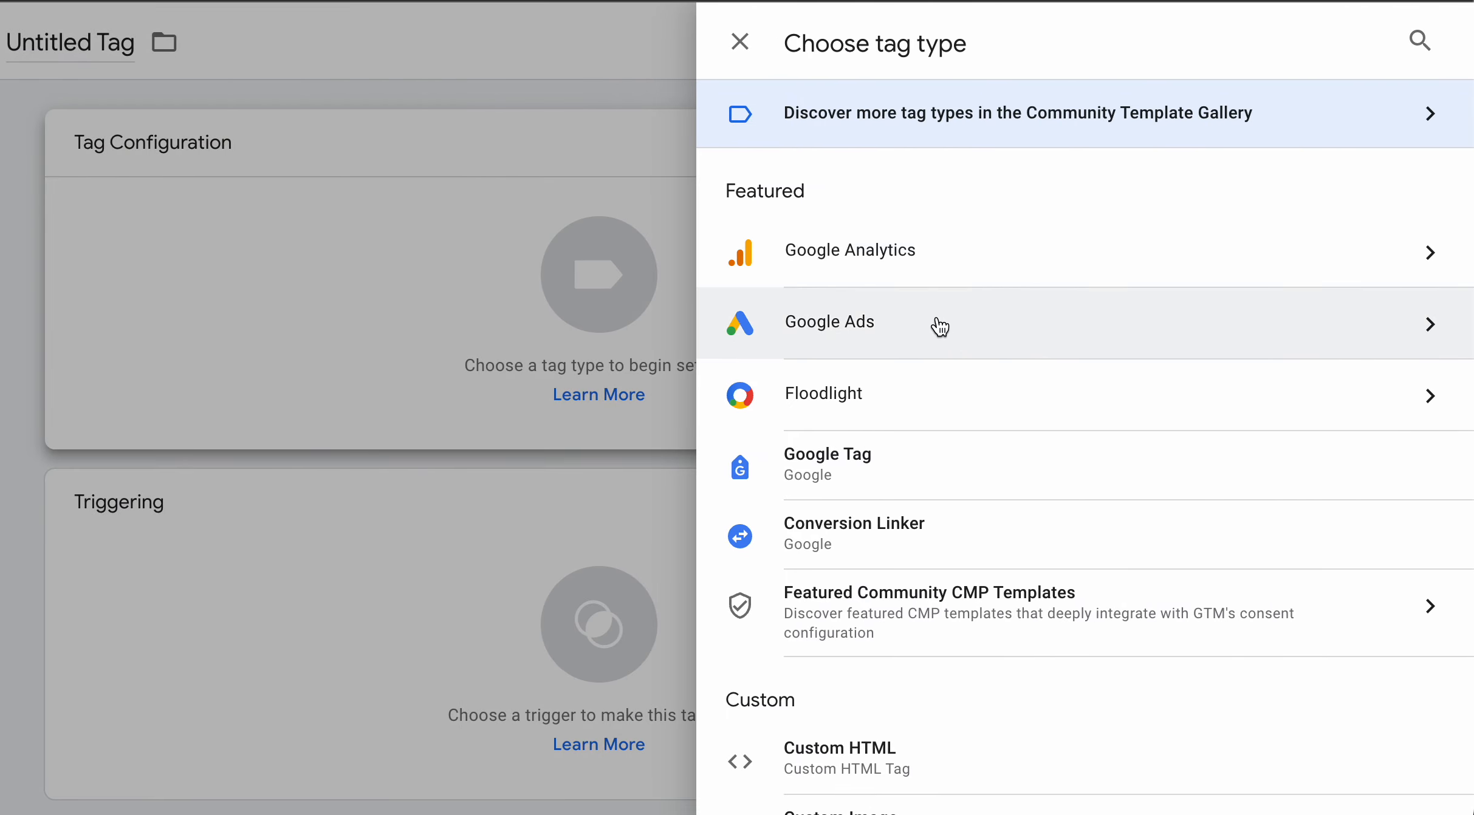
left_click(938, 328)
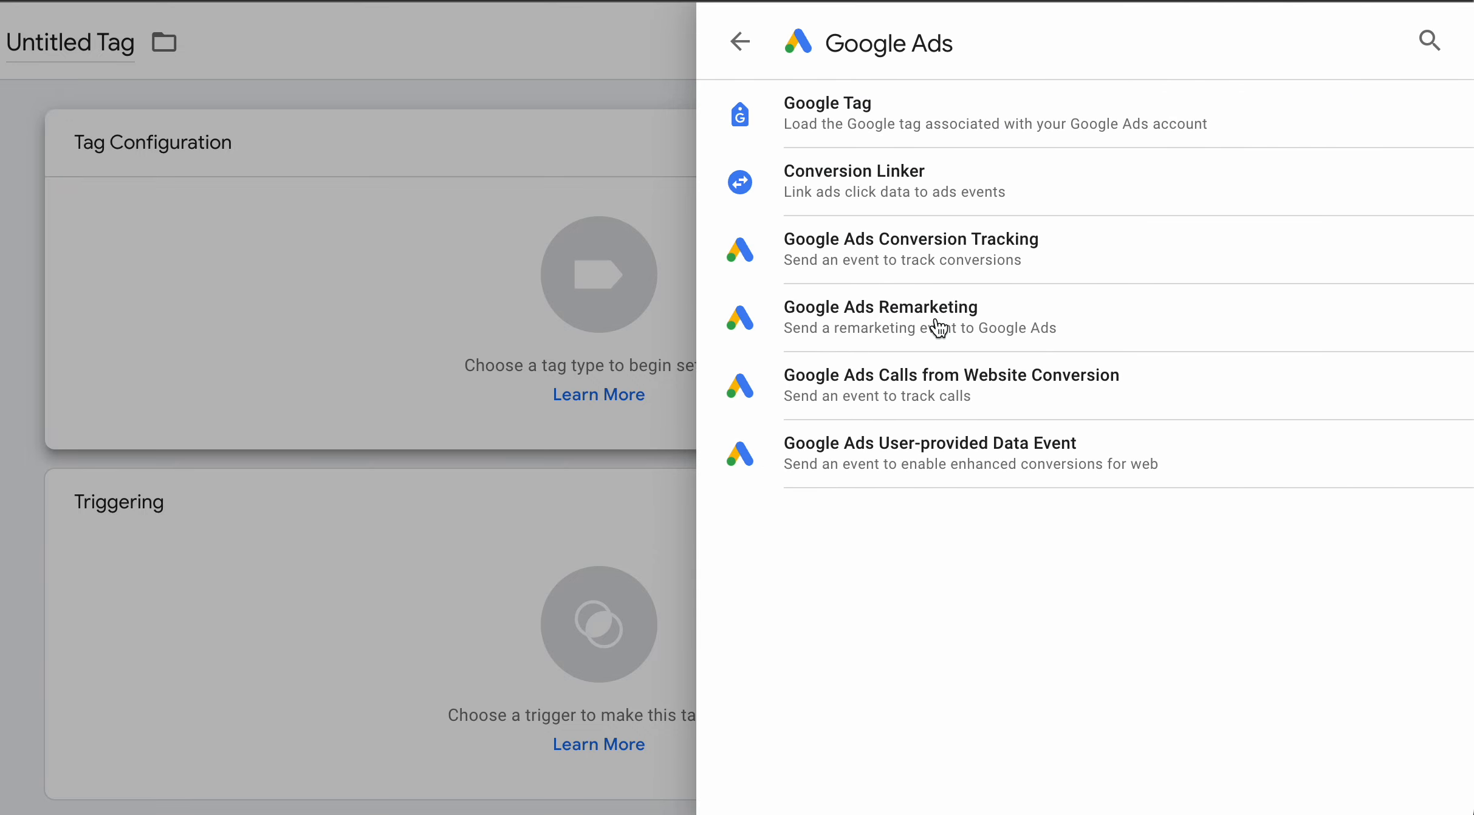
left_click(1024, 246)
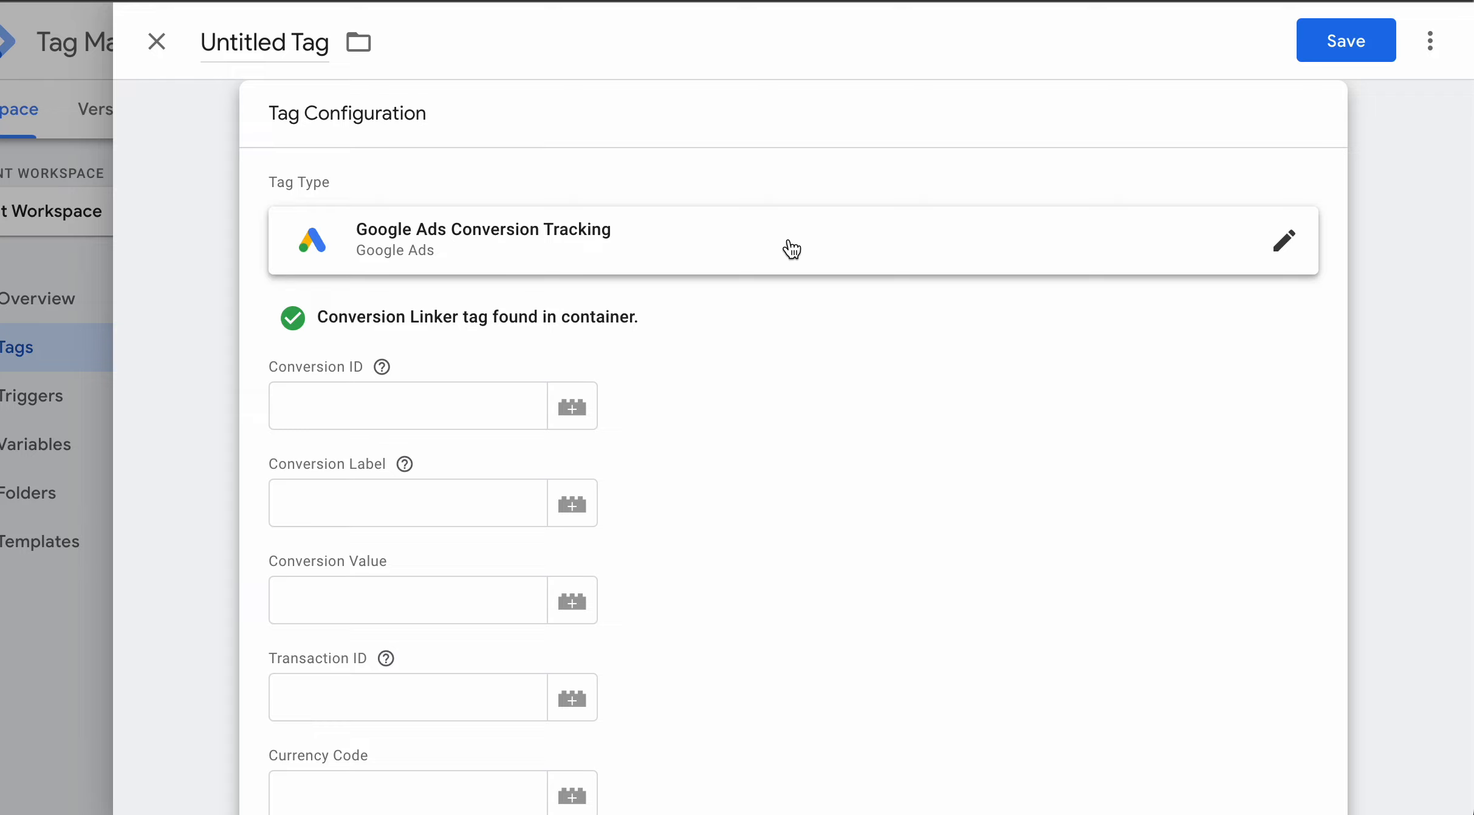
left_click(425, 413)
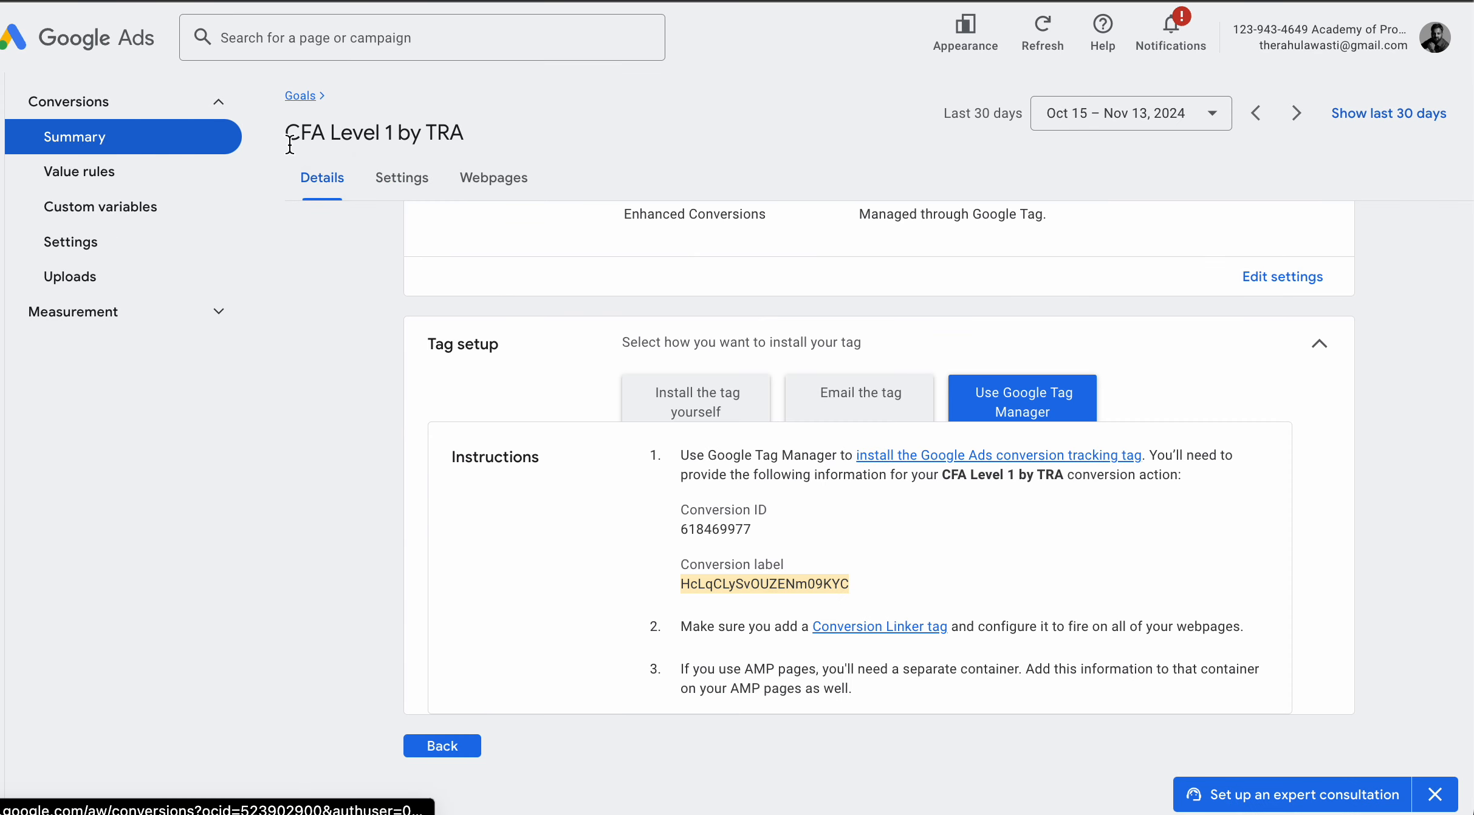
In Google Ads, open the Cma-usa-Lead-form-by TRA conversion action and display its tag setup instructions for Google Tag Manager
left_click(301, 96)
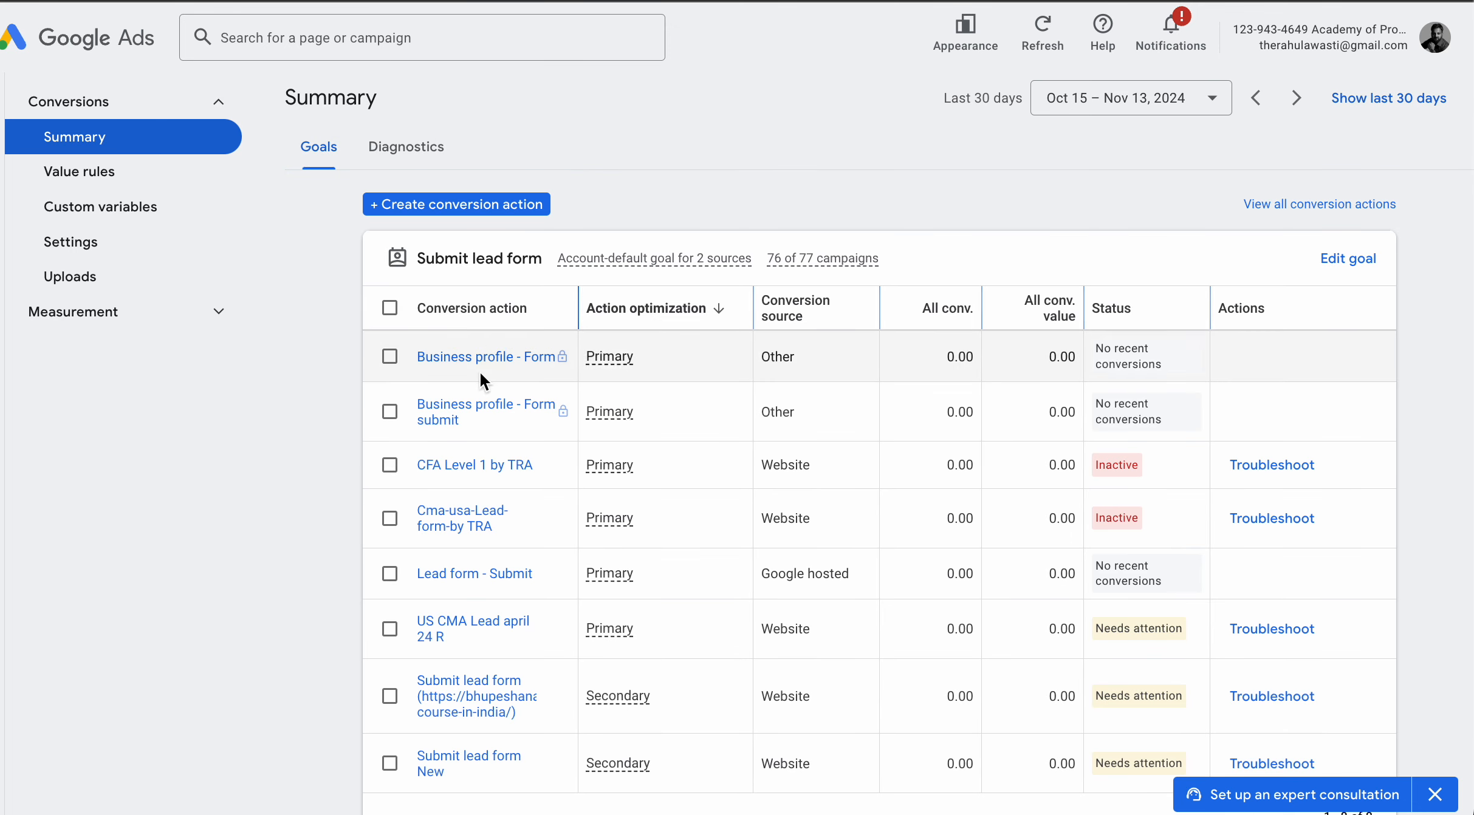
left_click(469, 519)
scroll(732, 494, "down", 3)
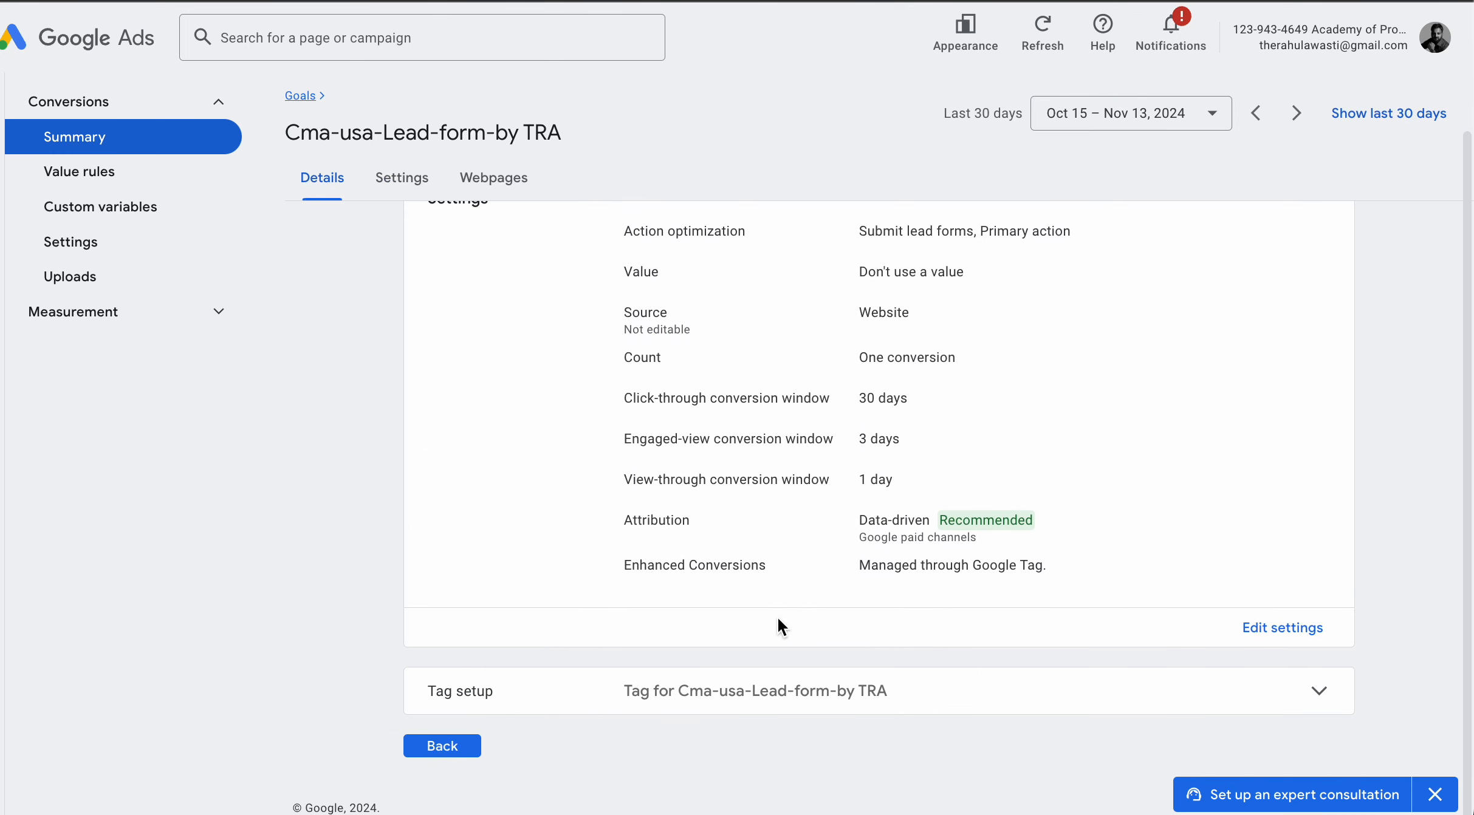
left_click(791, 691)
scroll(796, 662, "down", 3)
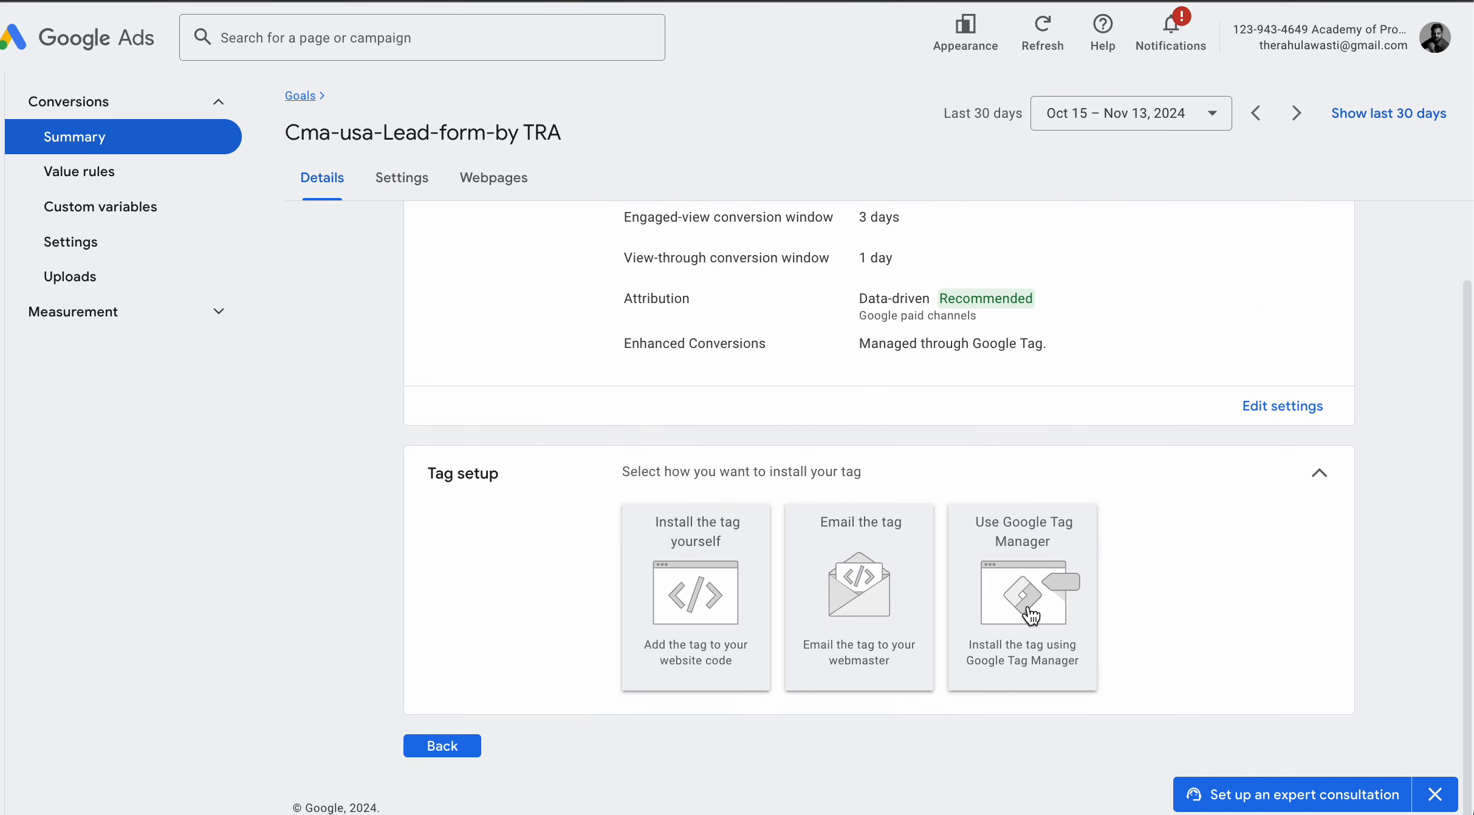
left_click(1031, 615)
scroll(1031, 616, "down", 3)
Copy the Conversion ID of Cma-usa-Lead-form-by TRA from Google Ads into the new tag's Conversion ID in Google Tag Manager
double_click(718, 526)
key("ctrl+c")
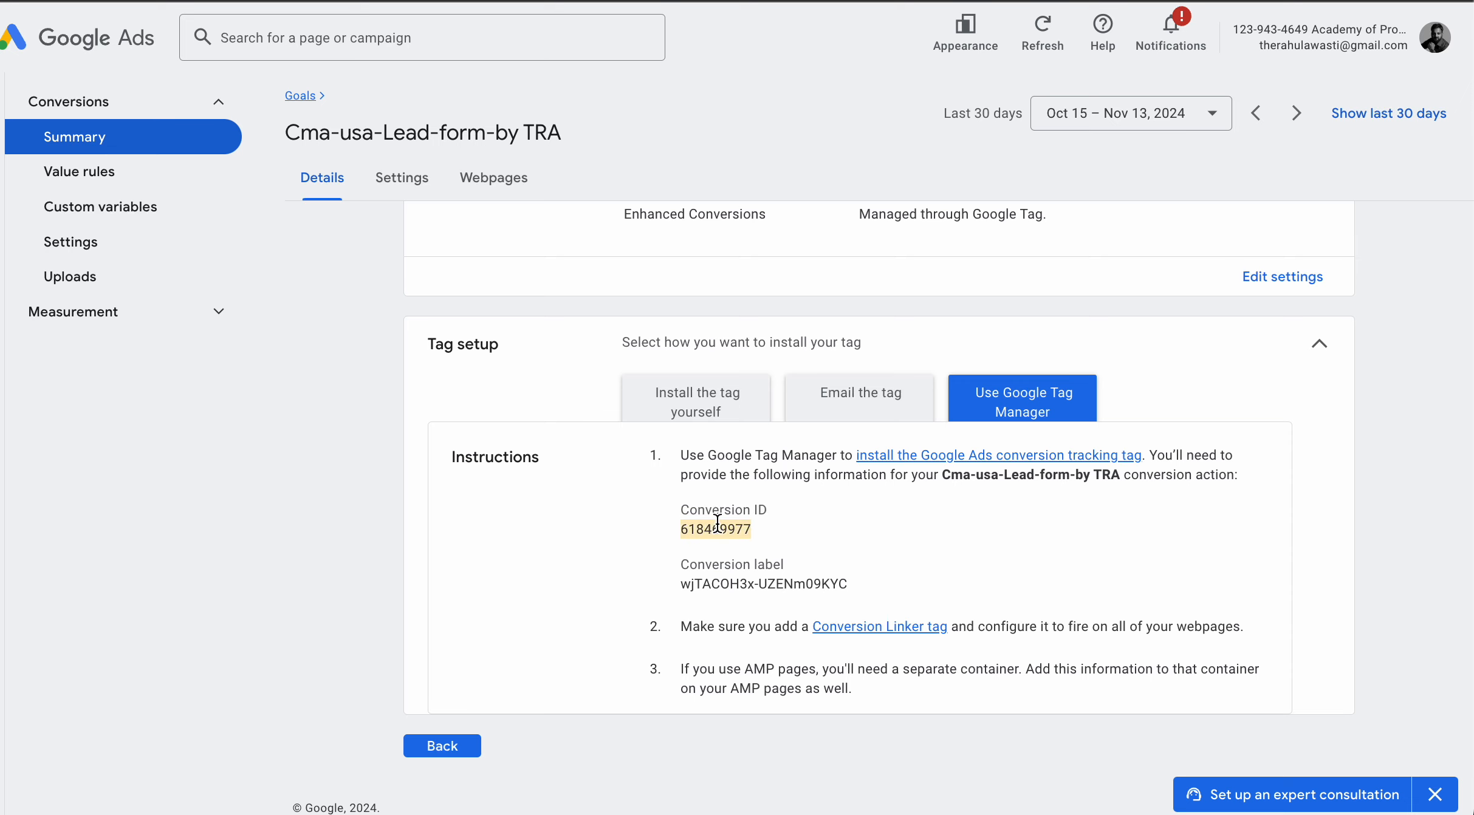
key("ctrl+Tab")
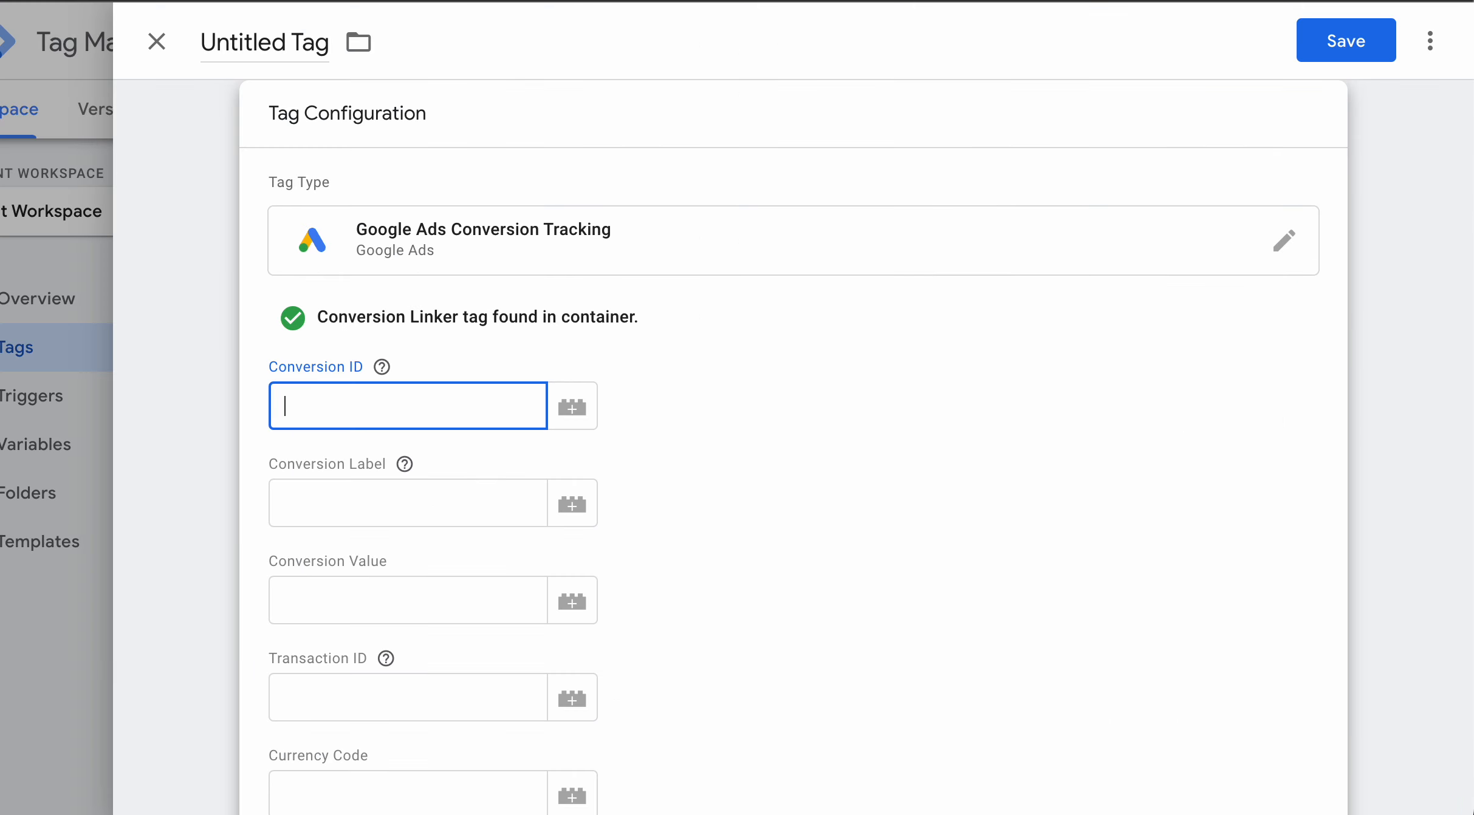
key("ctrl+v")
Copy the conversion label of Cma-usa-Lead-form-by TRA from Google Ads into the new tag's Conversion Label in Google Tag Manager
left_click(414, 495)
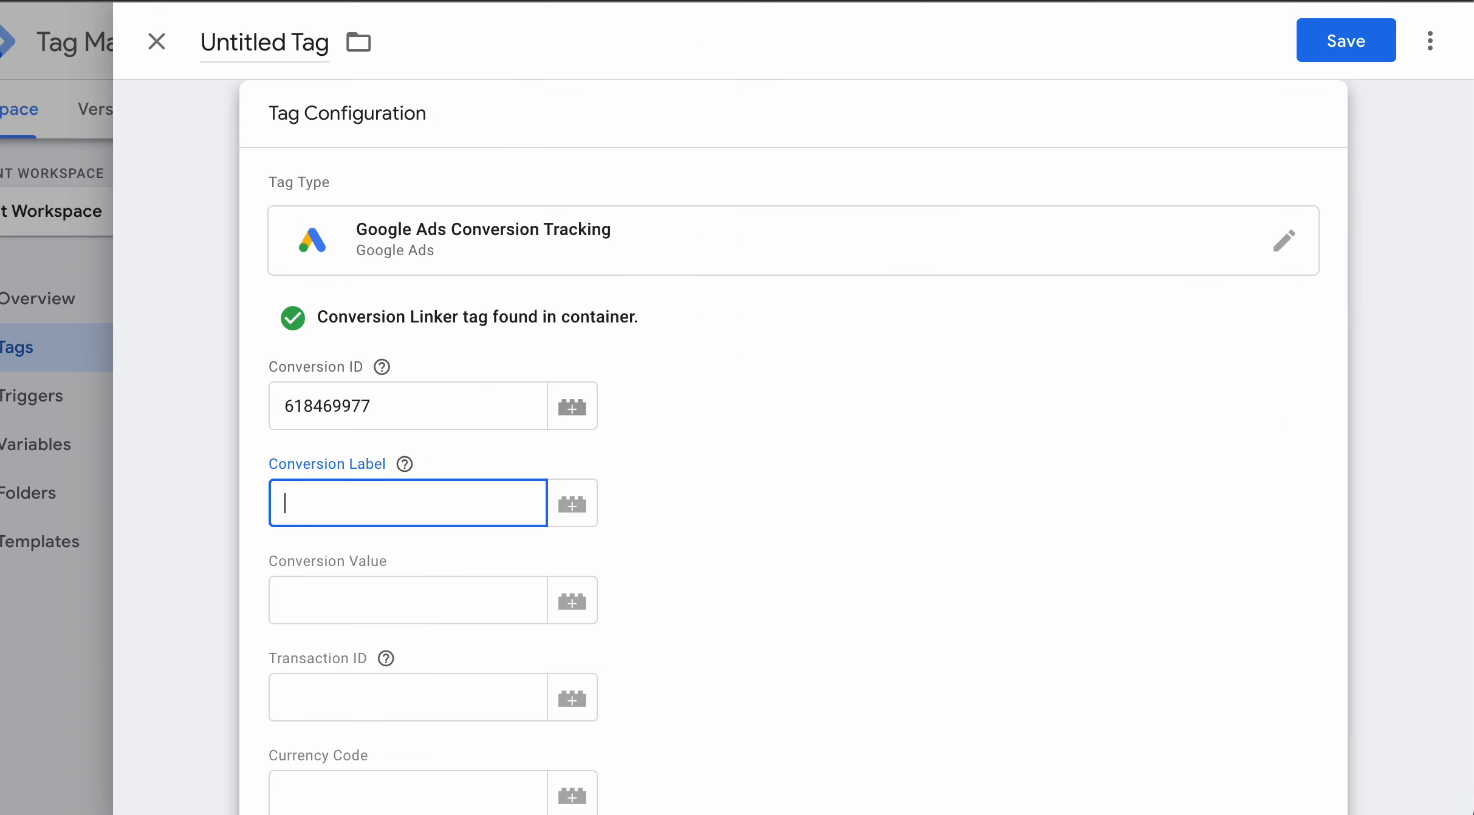
key("ctrl+shift+Tab")
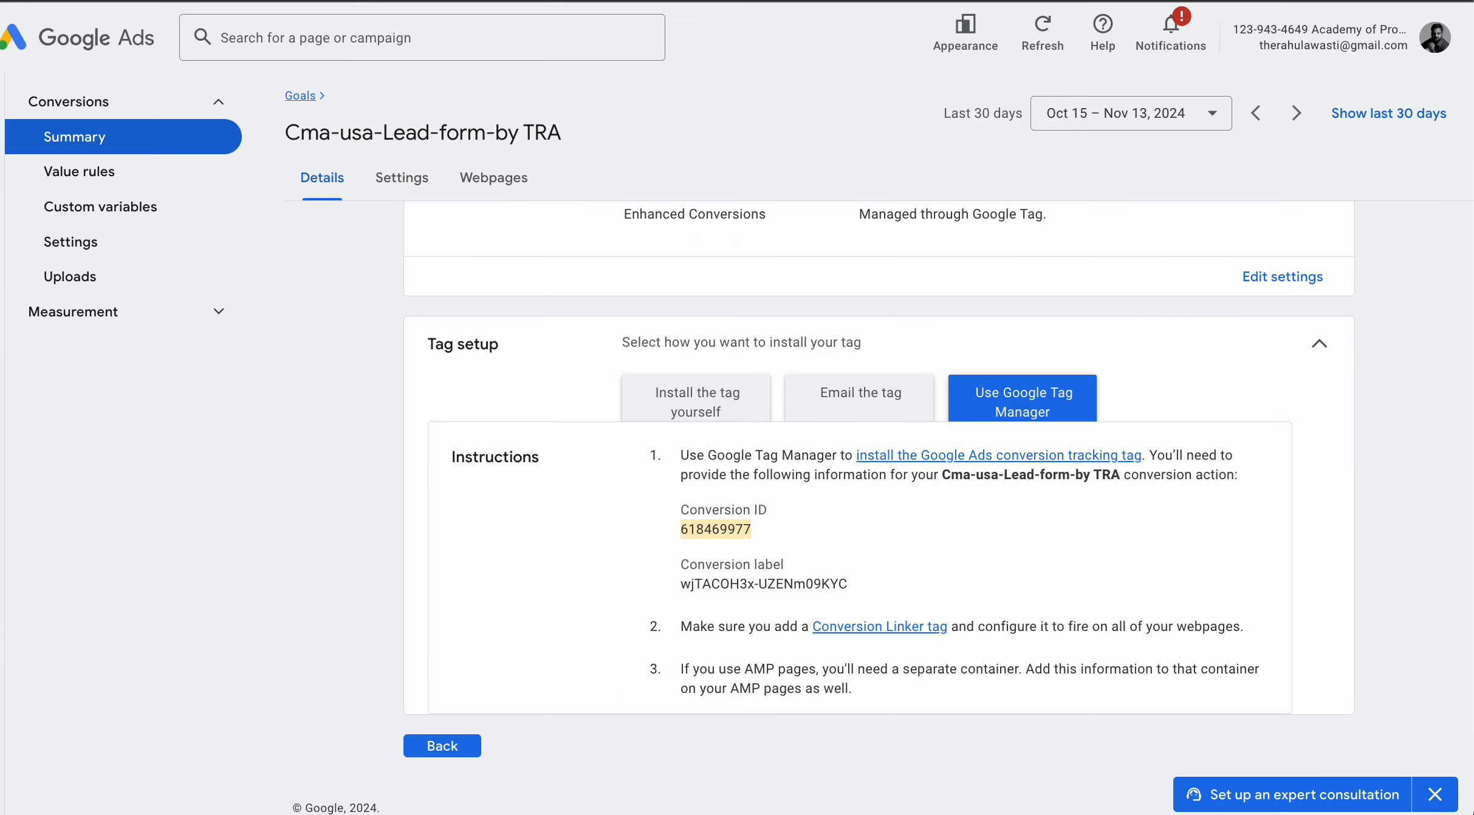
double_click(777, 584)
triple_click(777, 584)
key("ctrl+c")
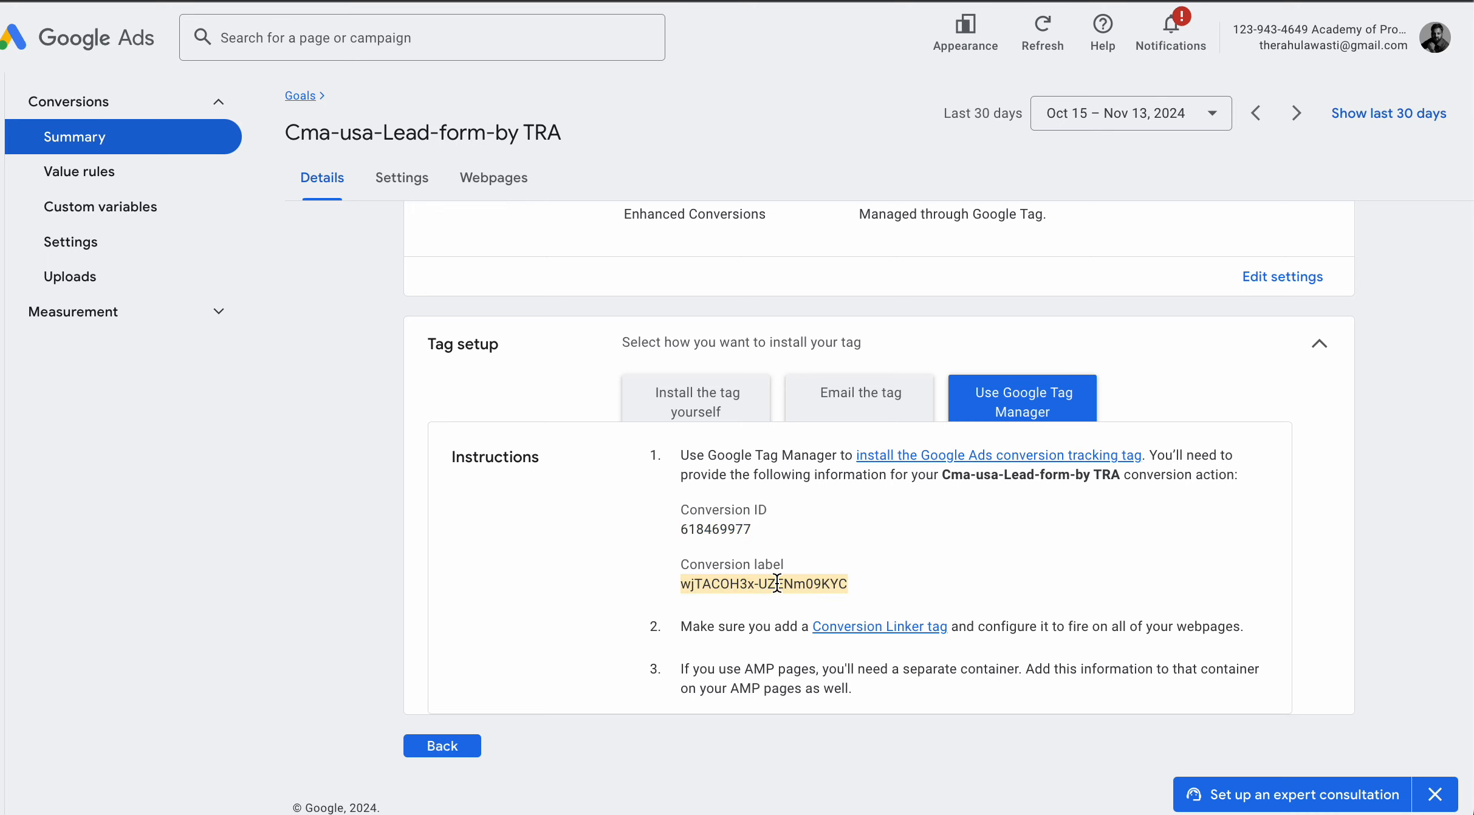
key("ctrl+Tab")
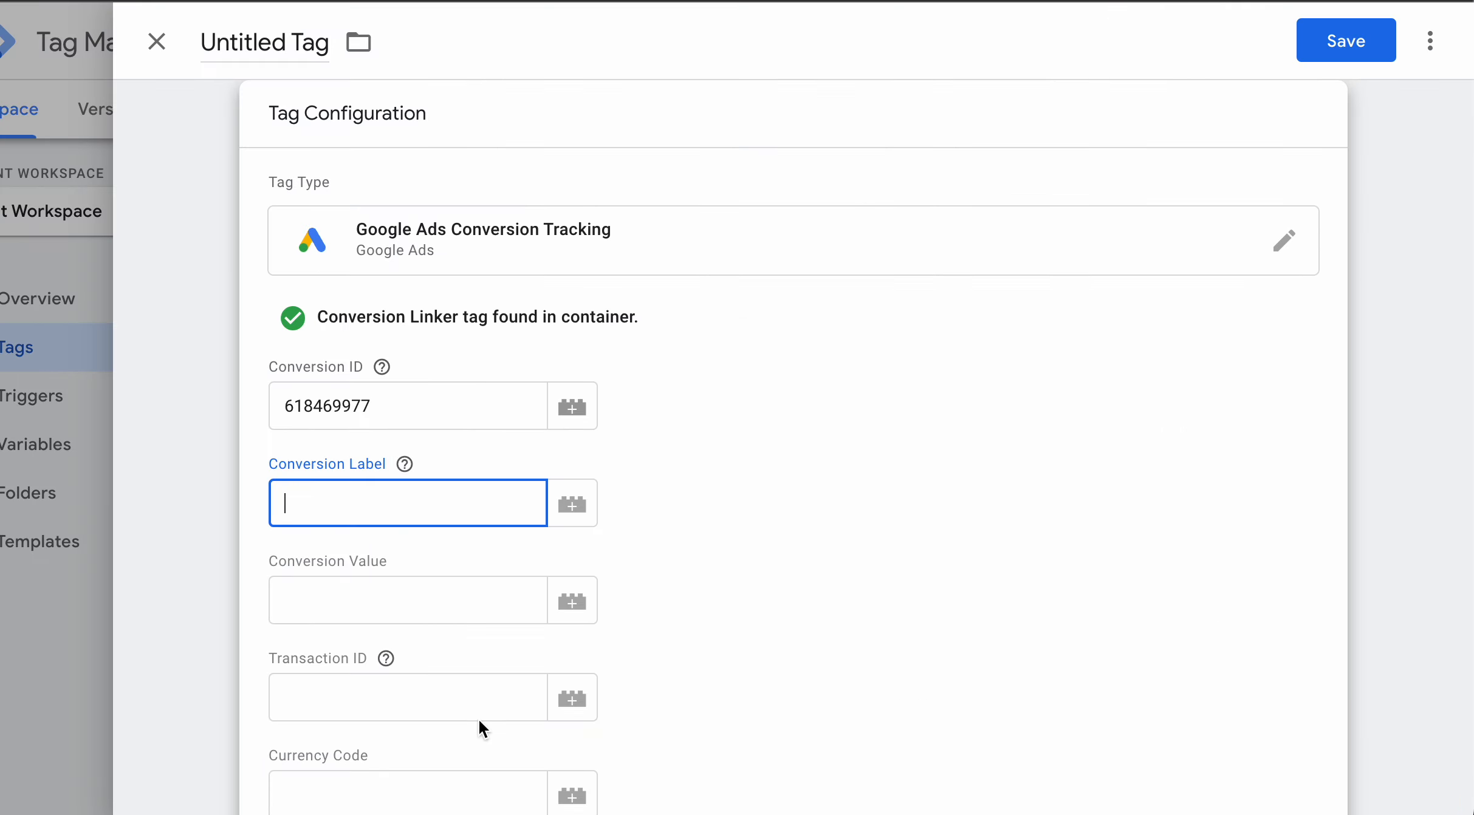
key("ctrl+v")
Add a new Page View trigger to the Cma-usa lead form tag and set it to fire on Some Page Views
scroll(1117, 440, "down", 10)
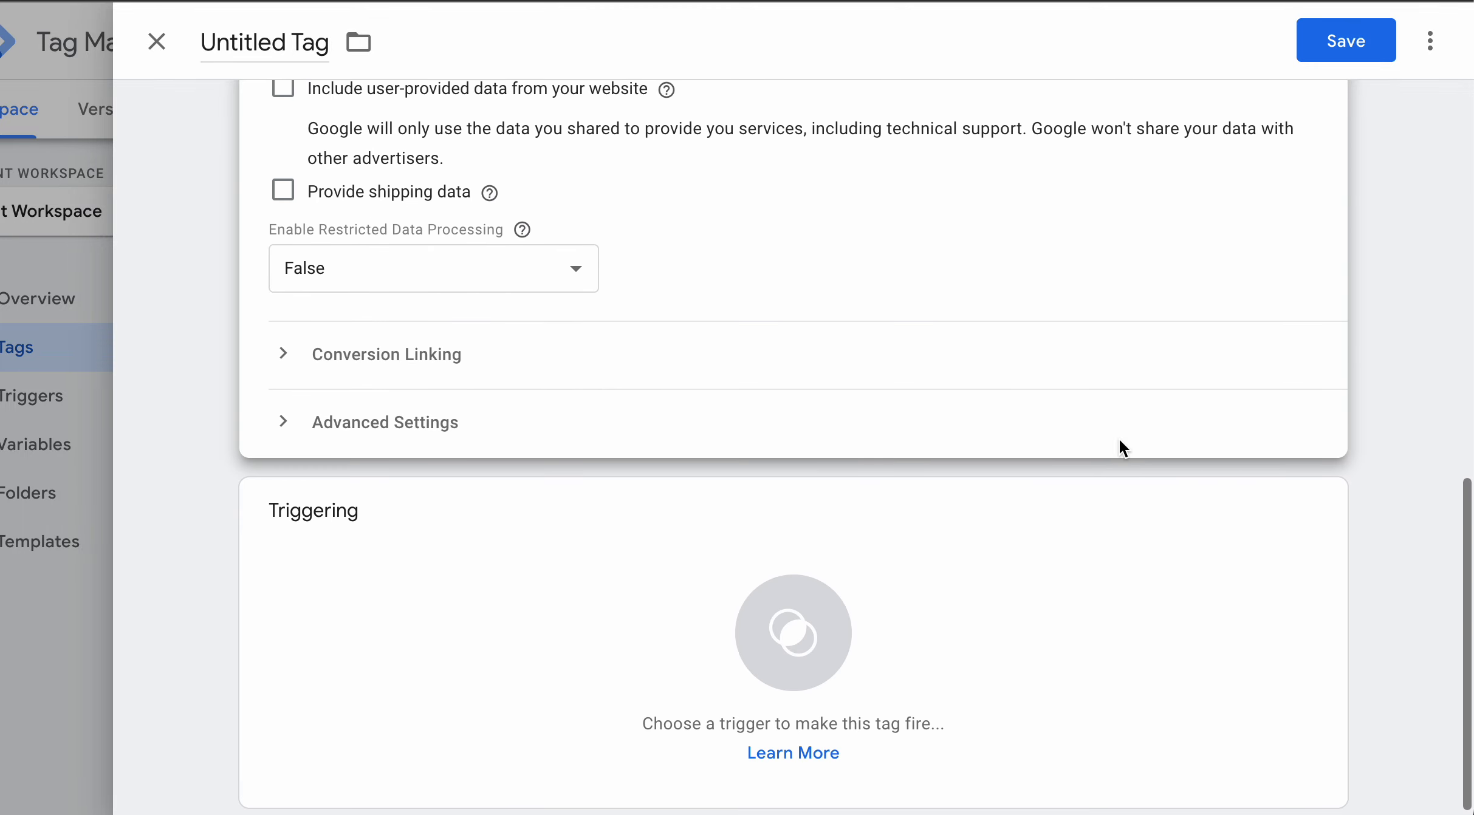
left_click(987, 573)
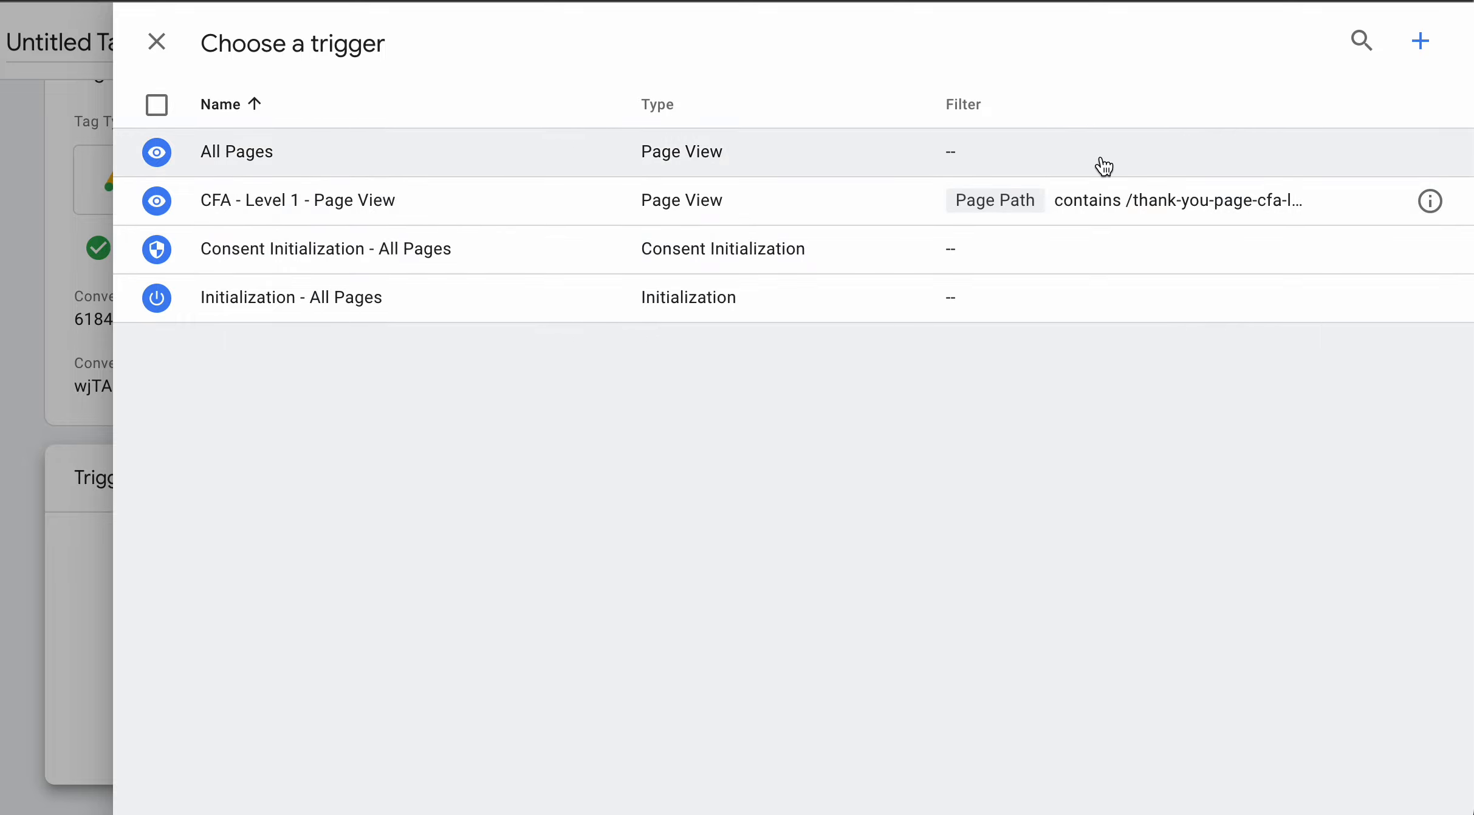
left_click(1422, 44)
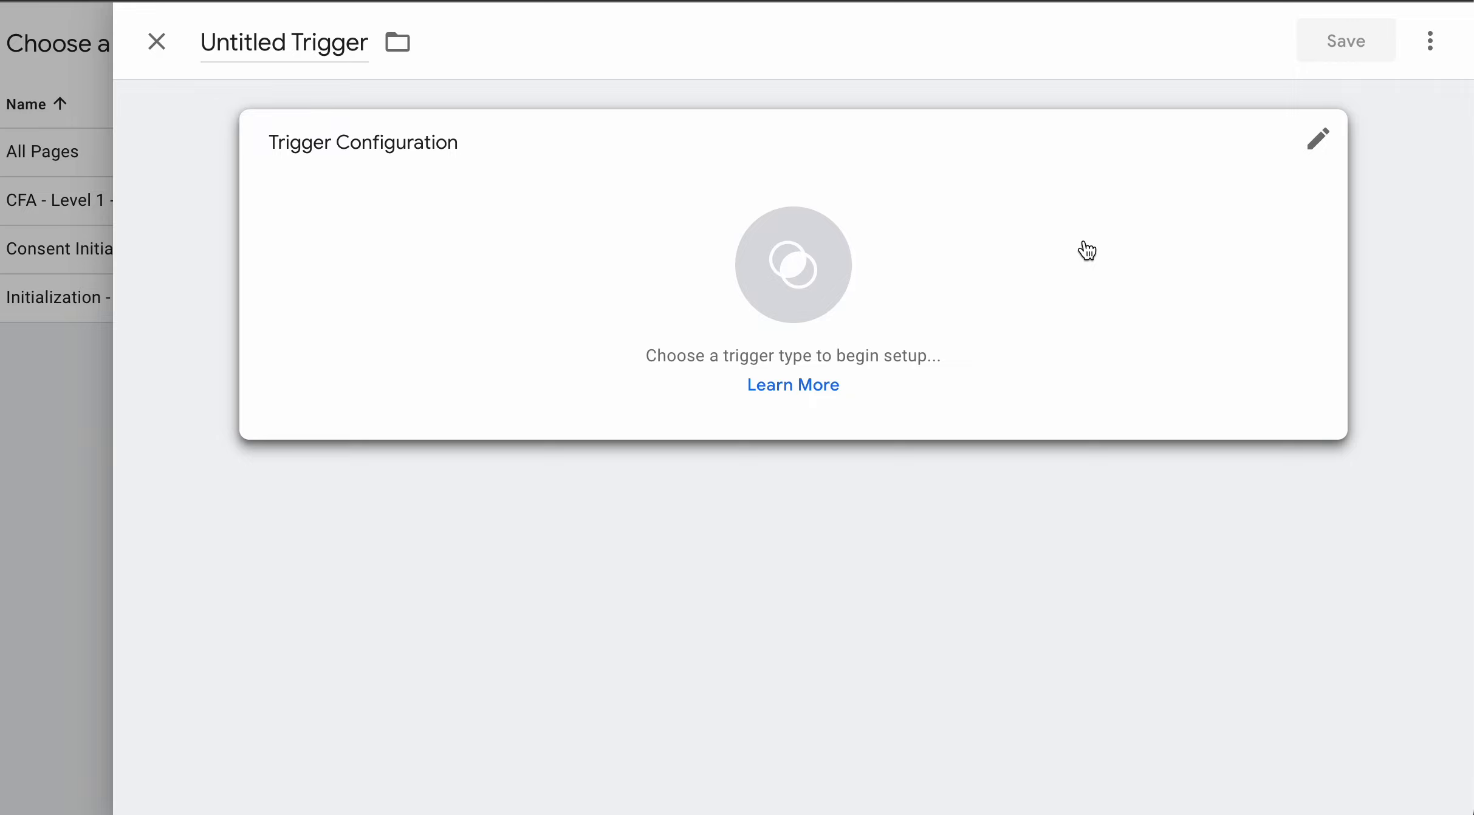
left_click(1087, 249)
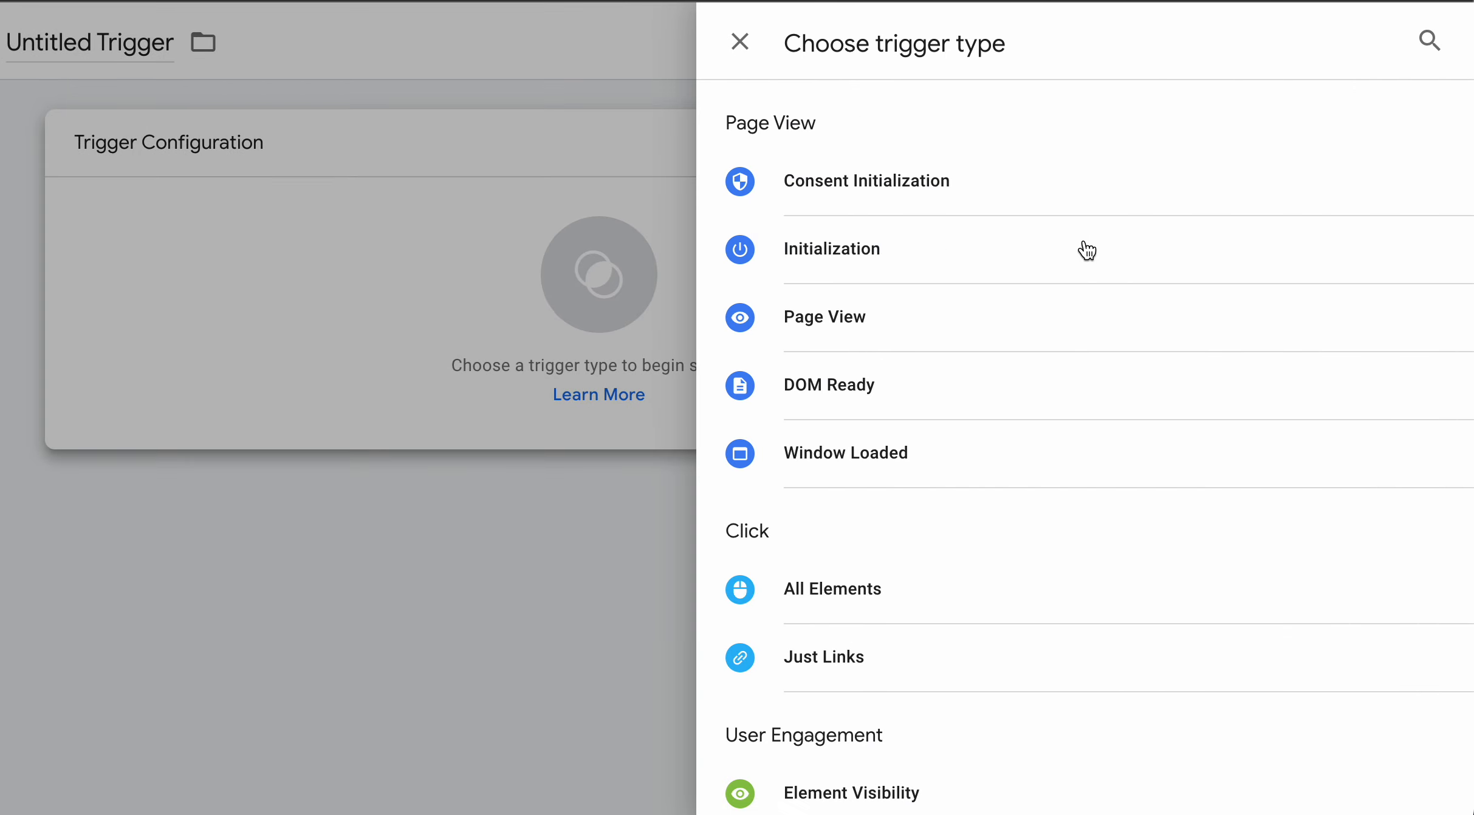
left_click(1041, 322)
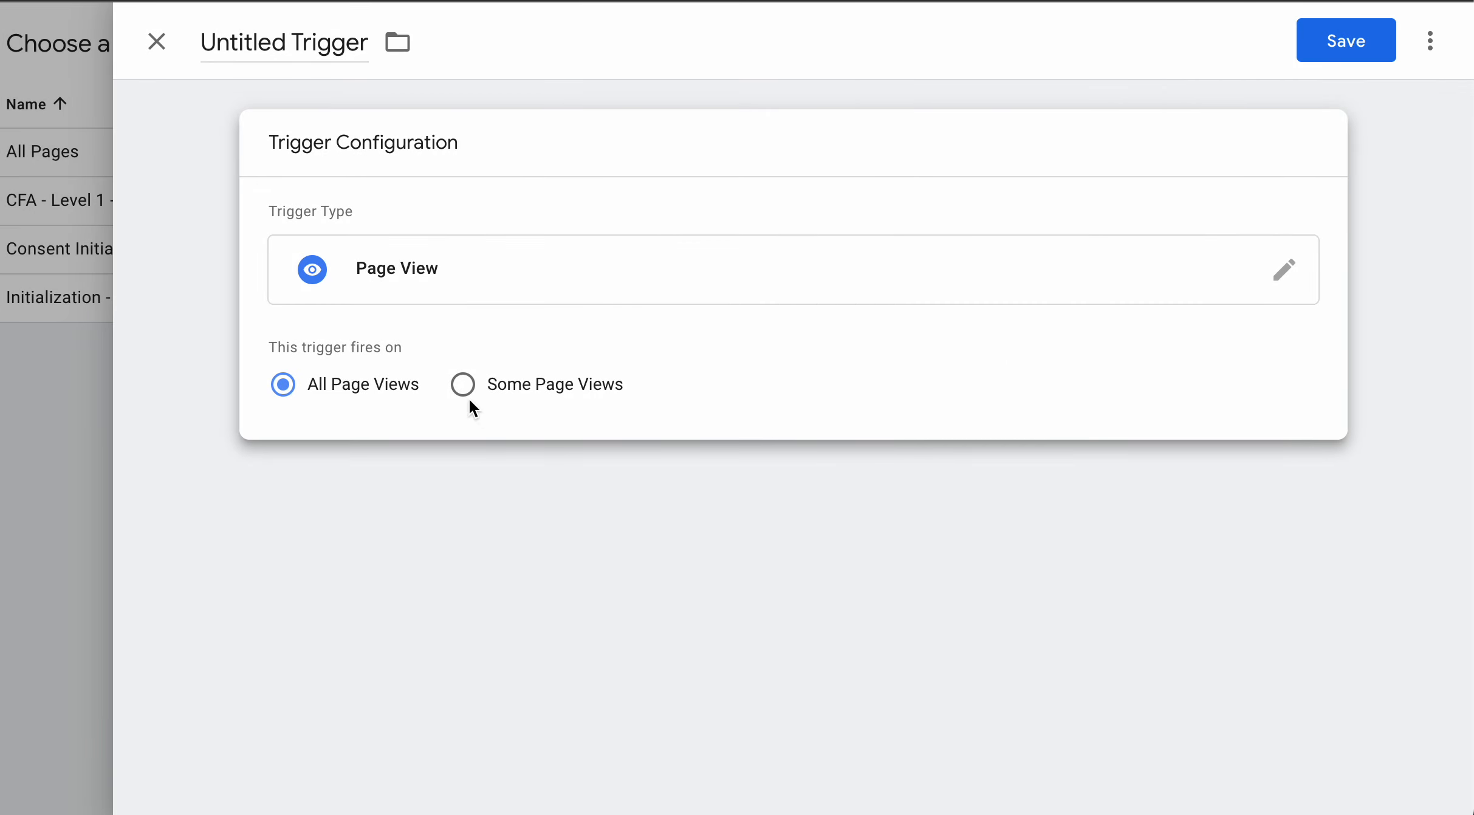
left_click(464, 389)
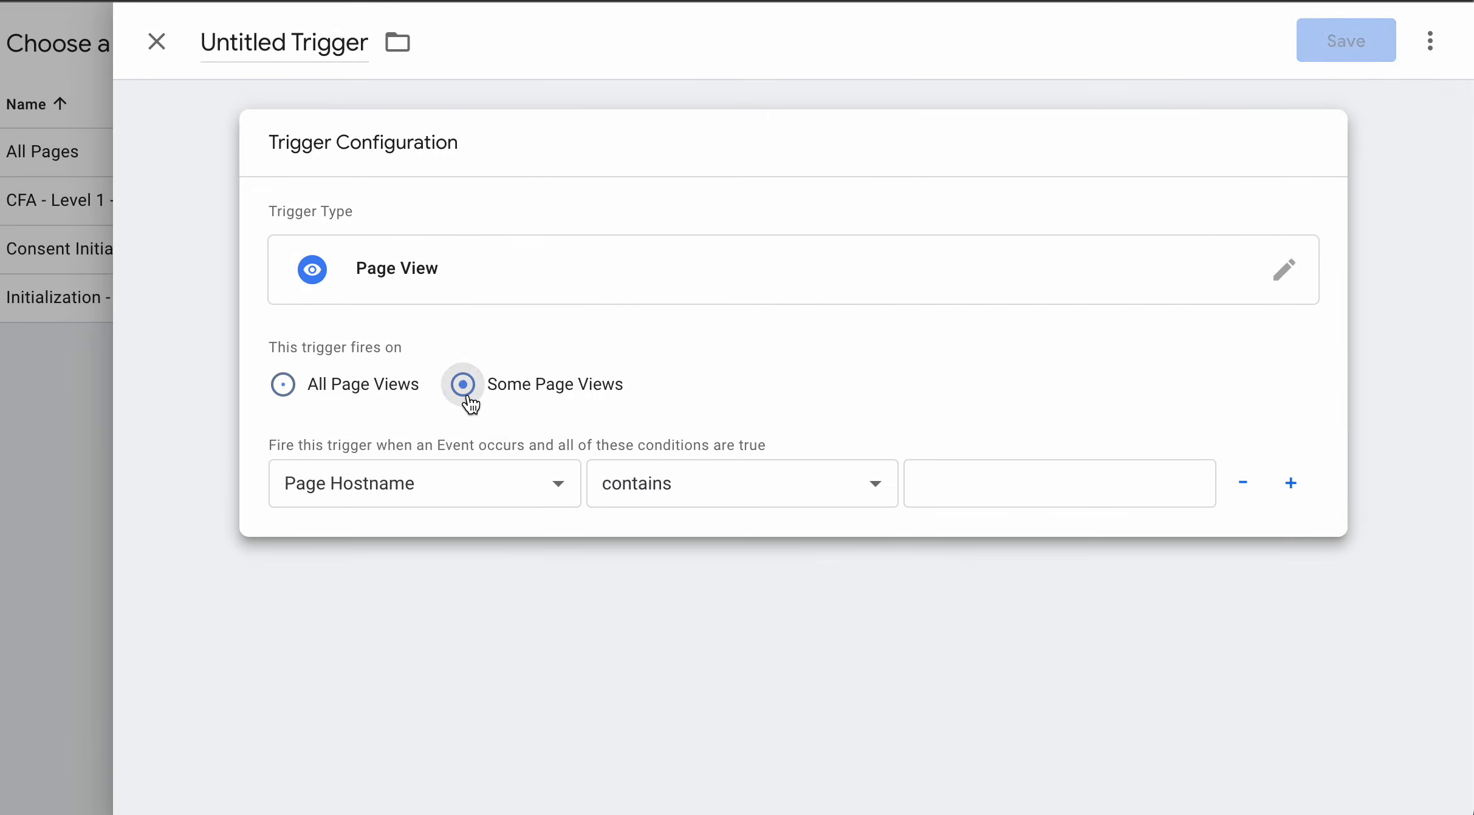
Set the trigger condition to Page Path contains /thank-you-page-cma-usa/, copying the path from the Google Meet in-call messages
left_click(471, 499)
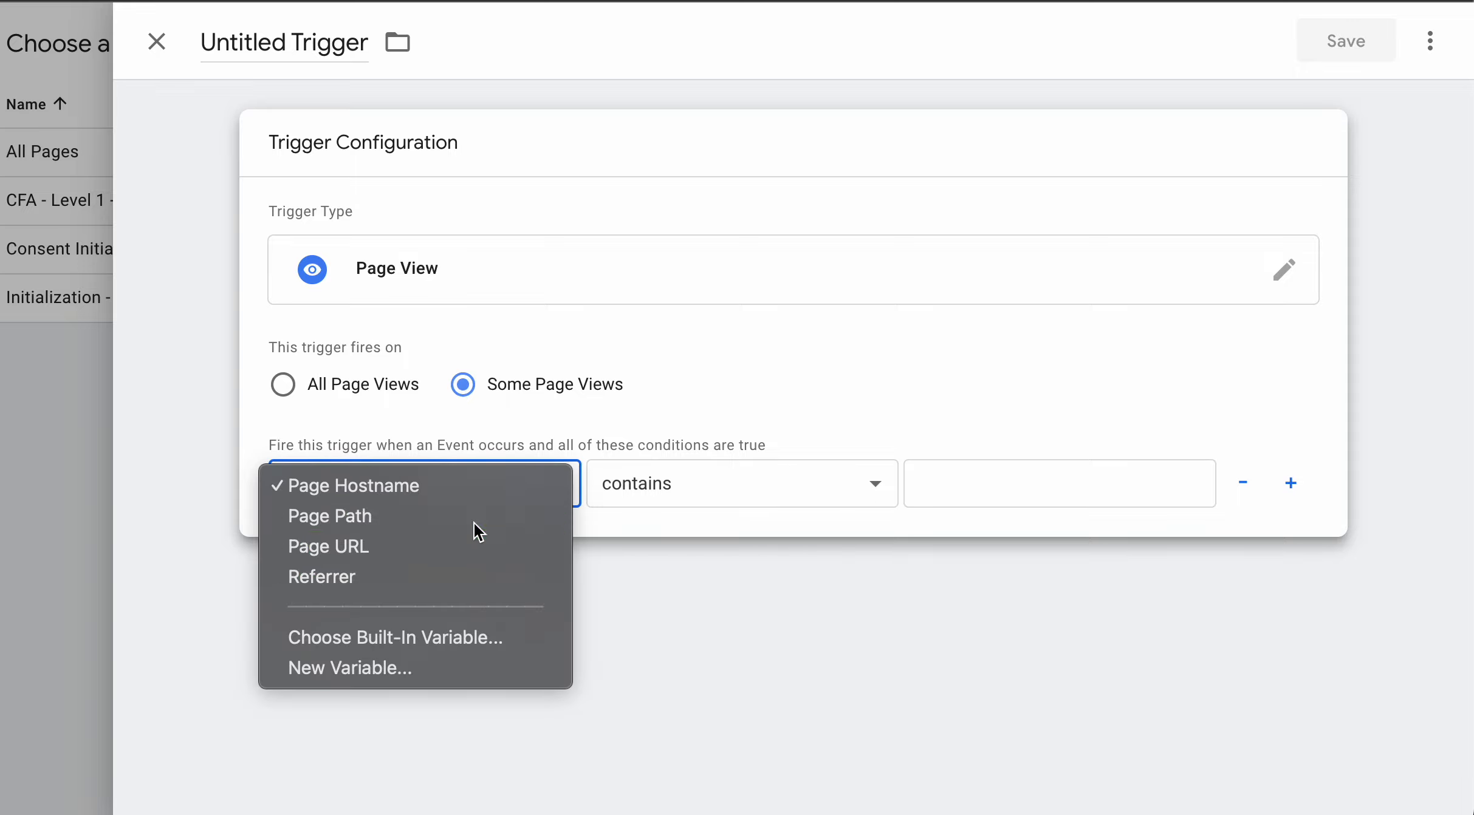
left_click(472, 519)
left_click(968, 473)
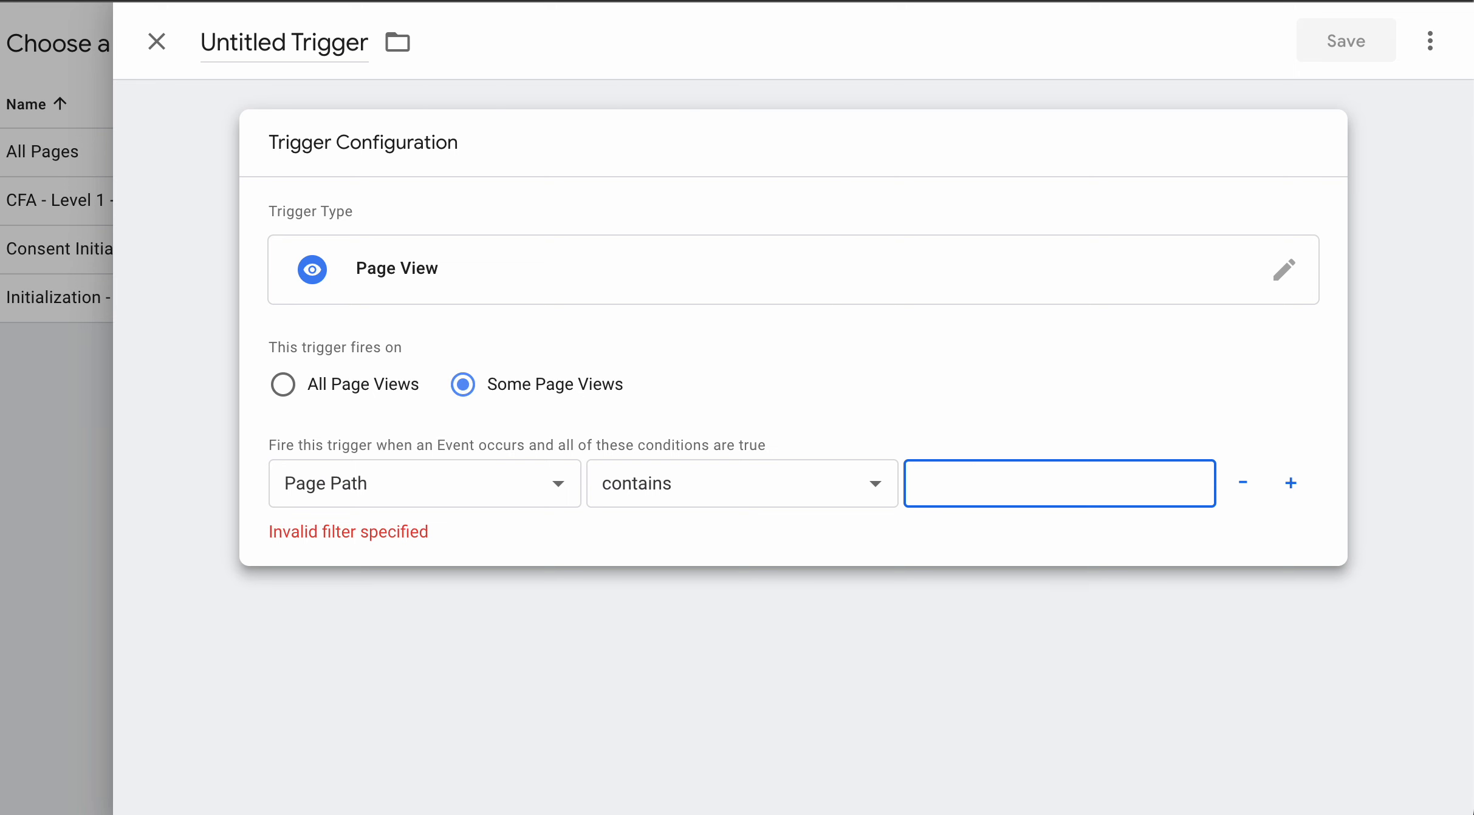
left_click(147, 2)
left_click(1167, 434)
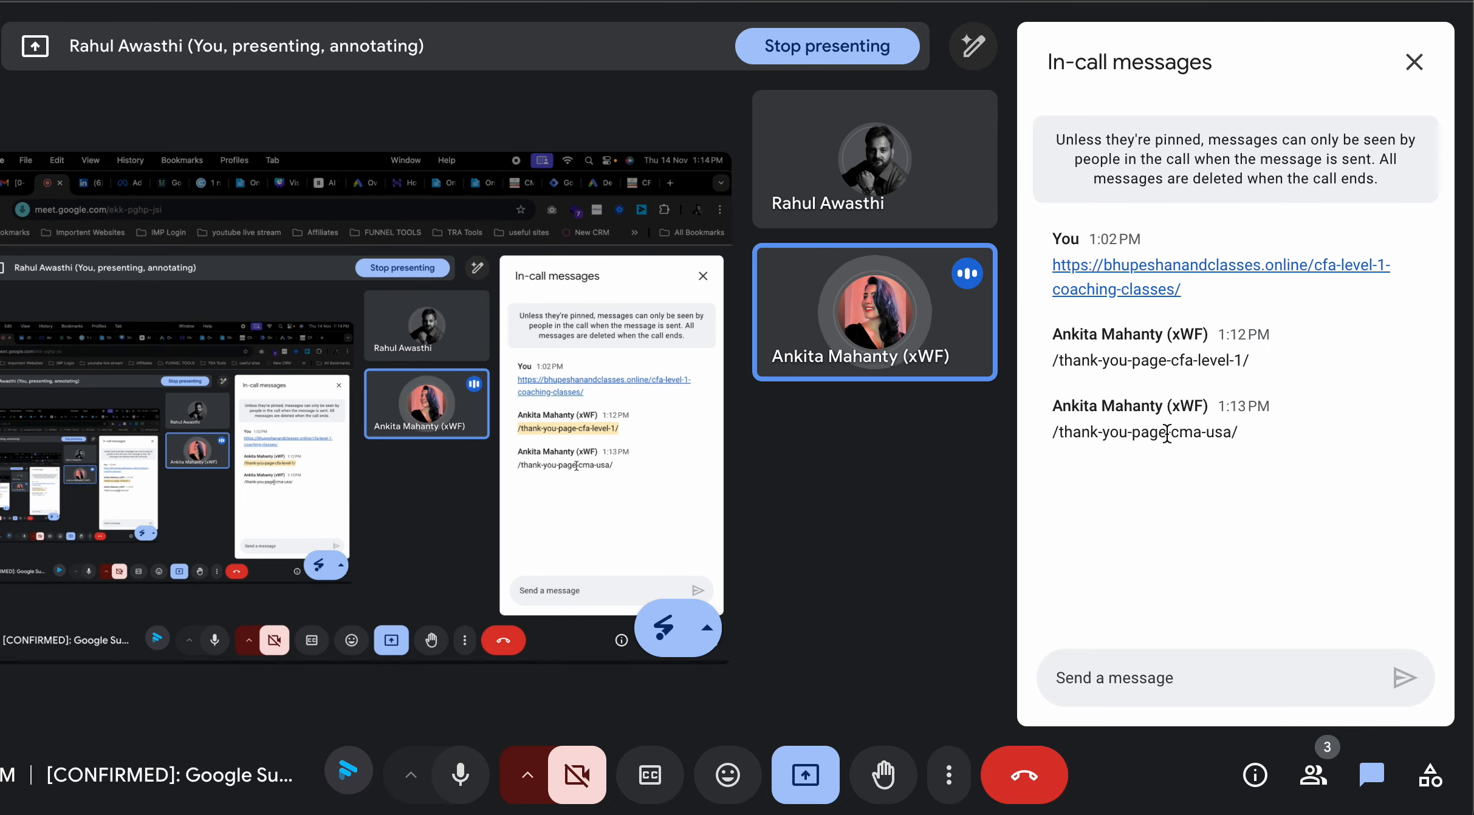
triple_click(1167, 434)
key("super+c")
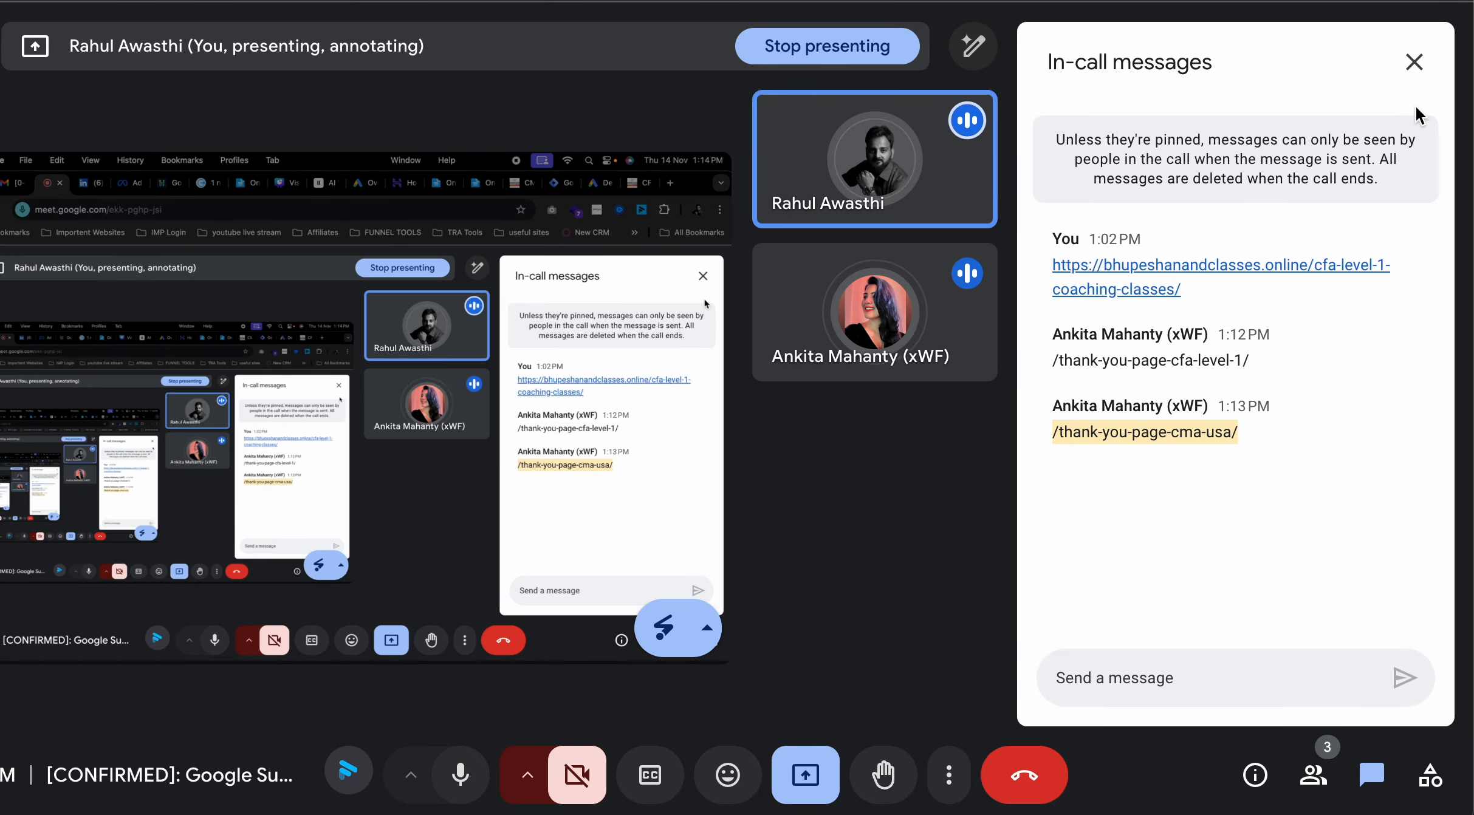
left_click(1216, 1)
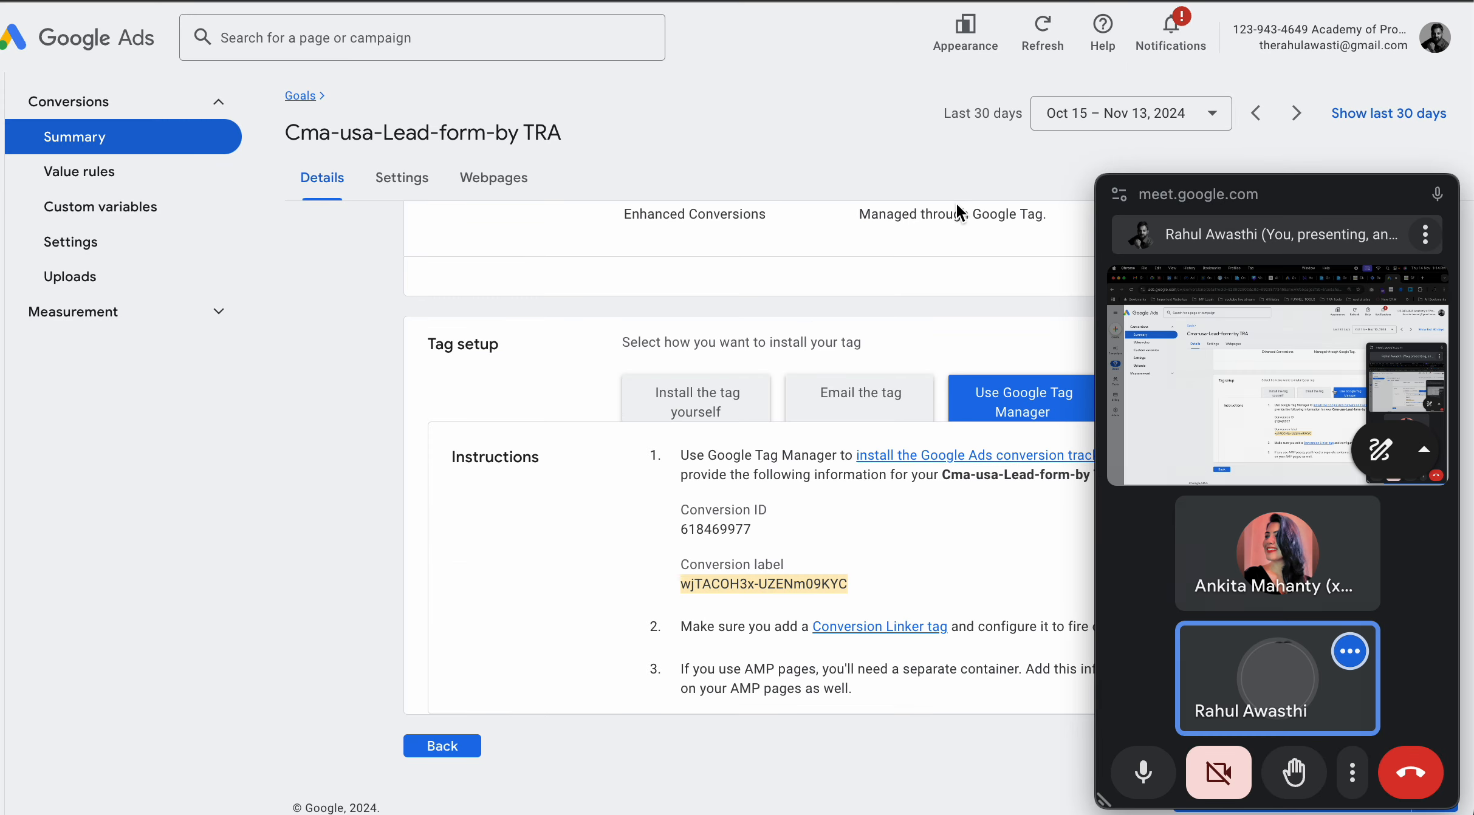
left_click(1137, 1)
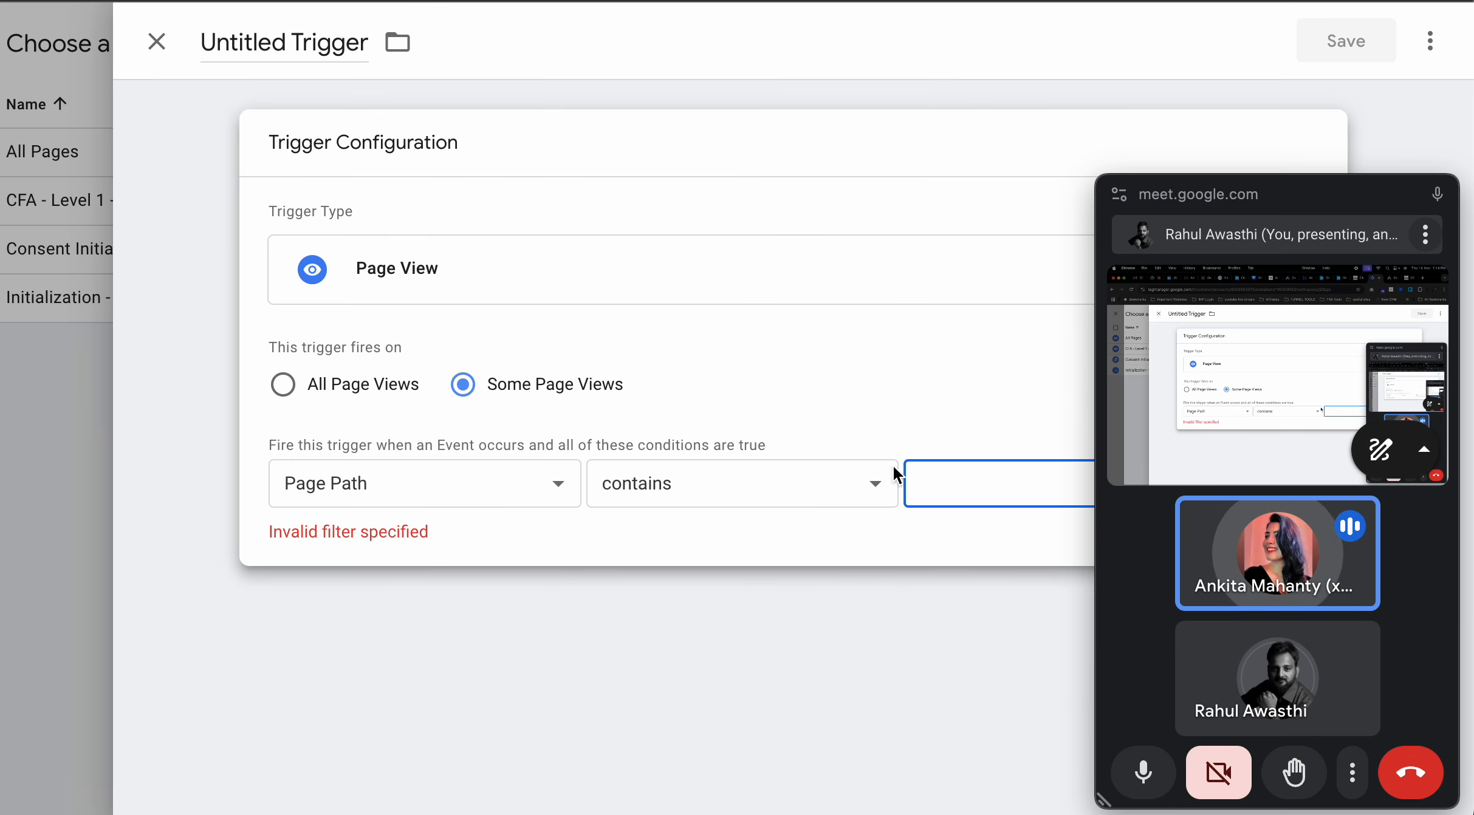
key("super+v")
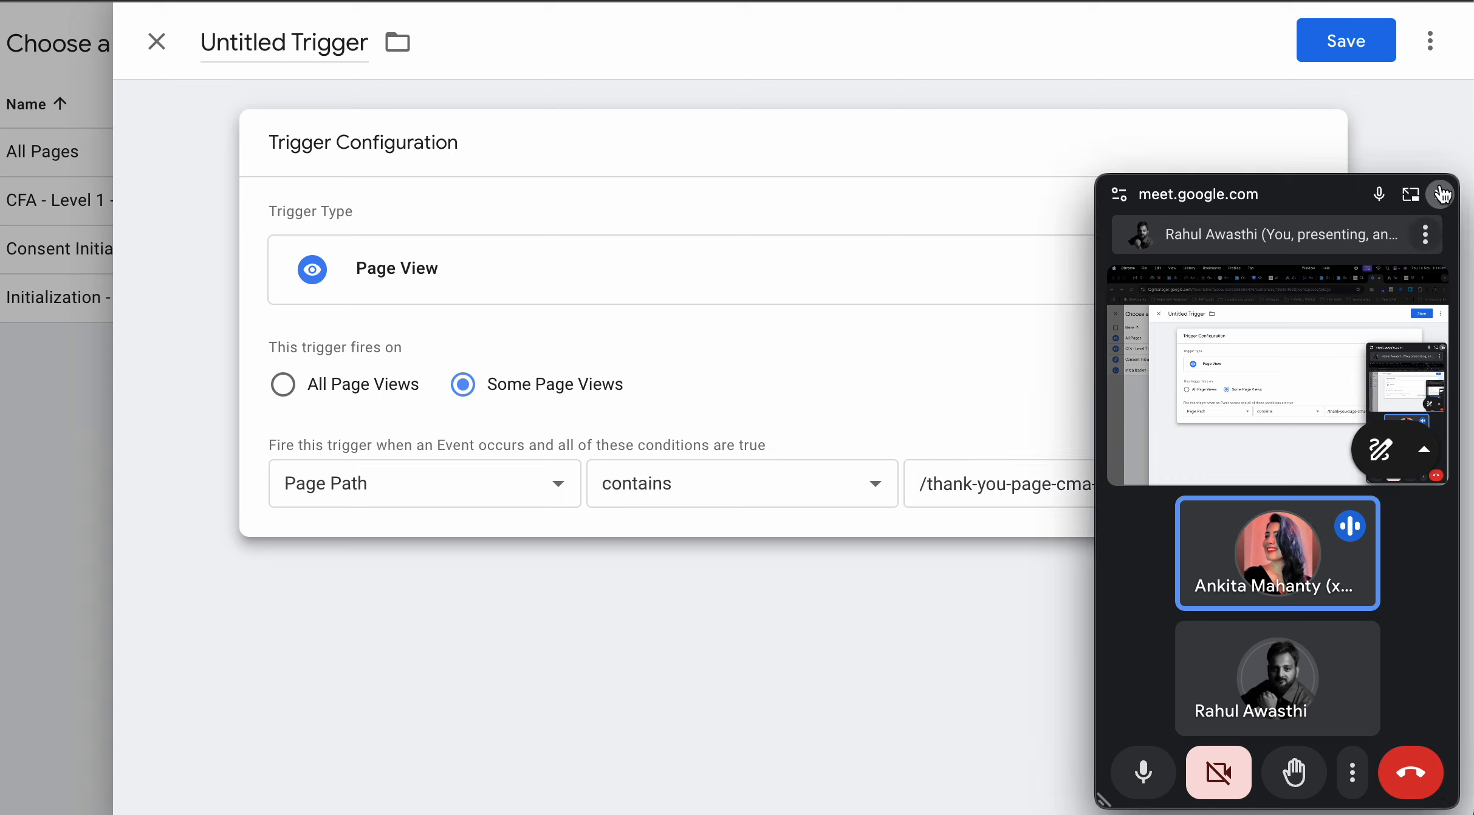
left_click(1439, 195)
Save the new page view trigger under the name MCA USA
left_click(1348, 44)
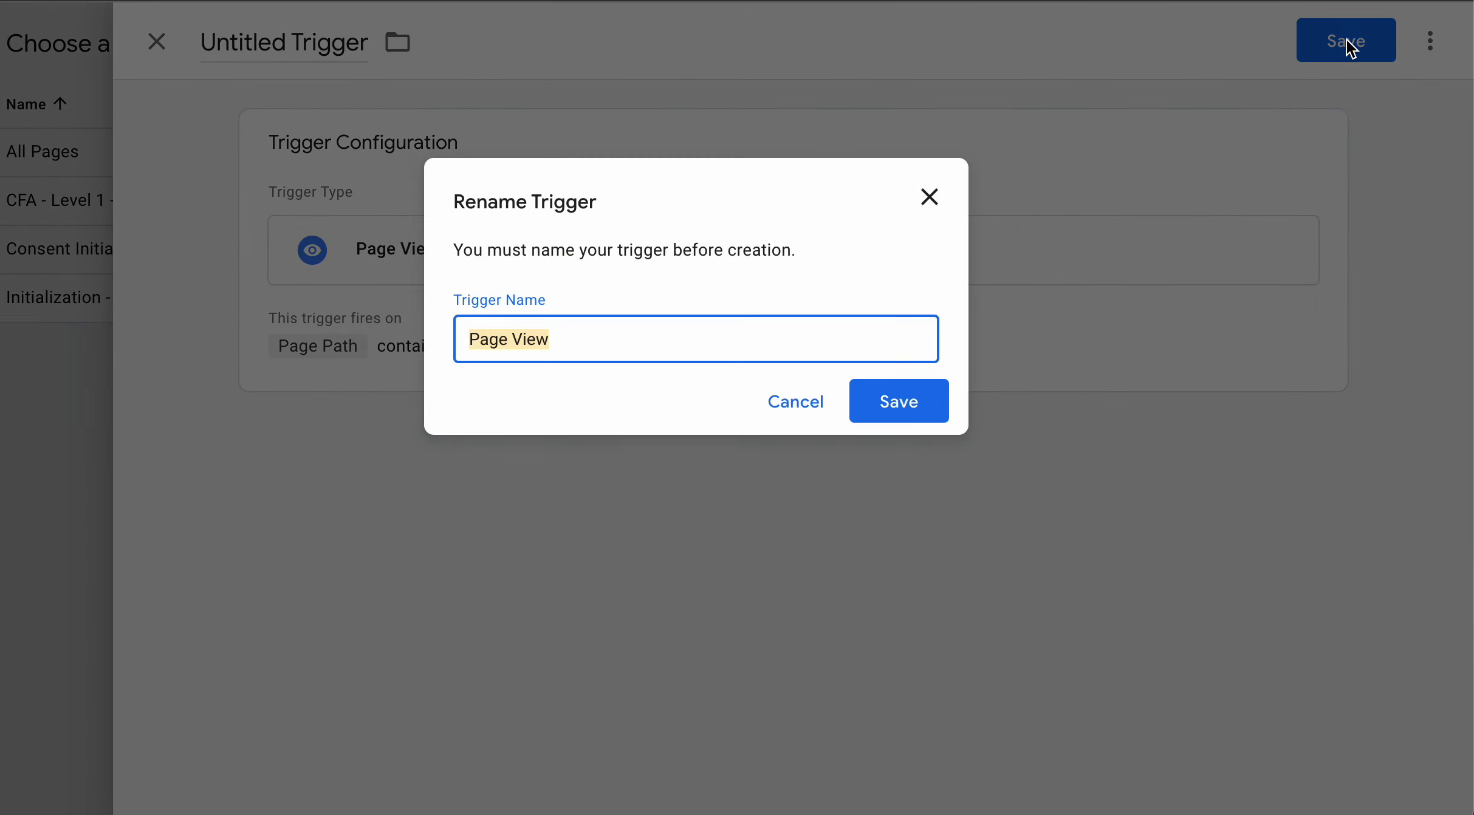
type("M")
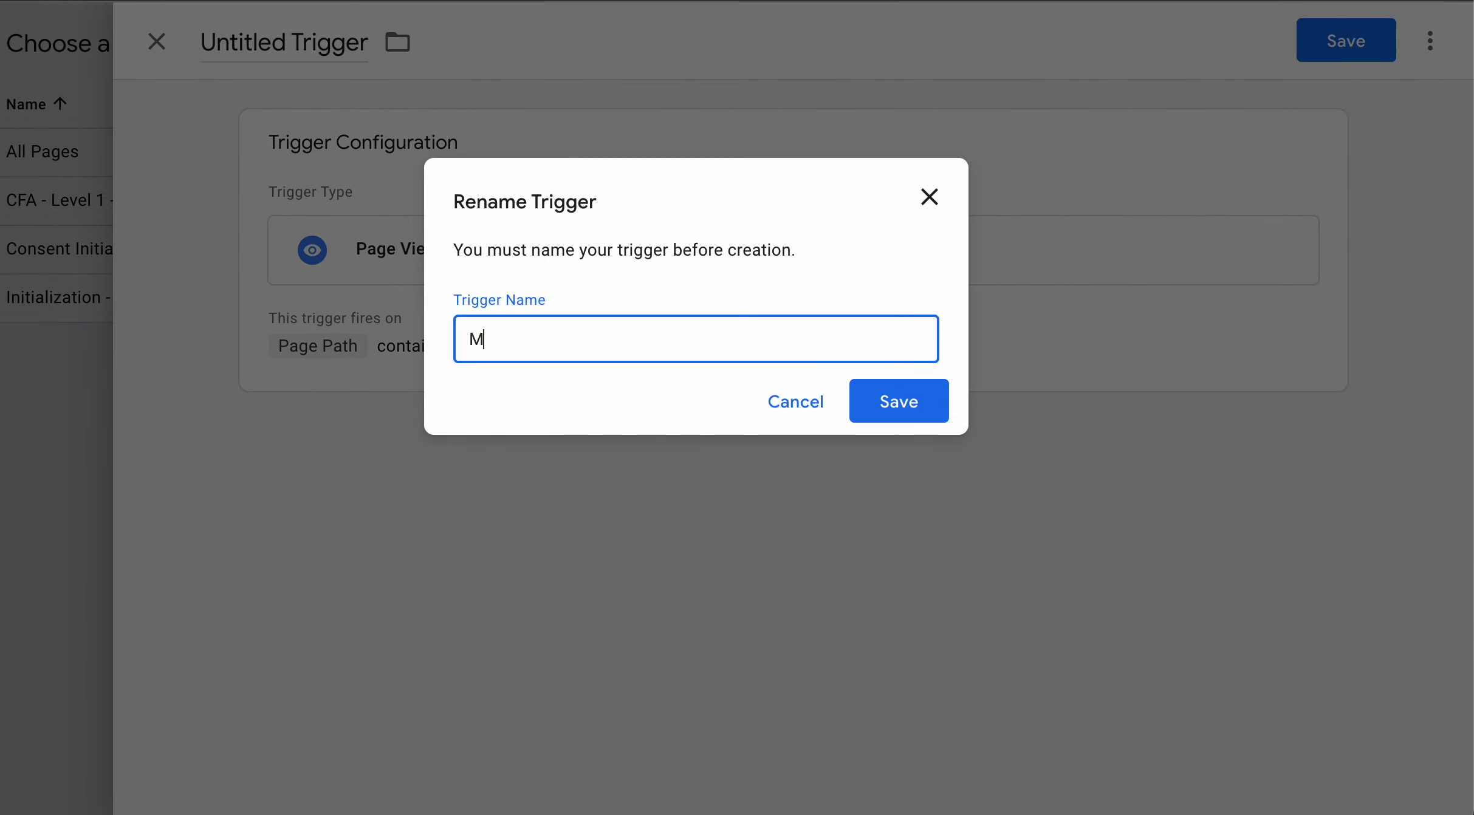
type("CA USA")
left_click(909, 402)
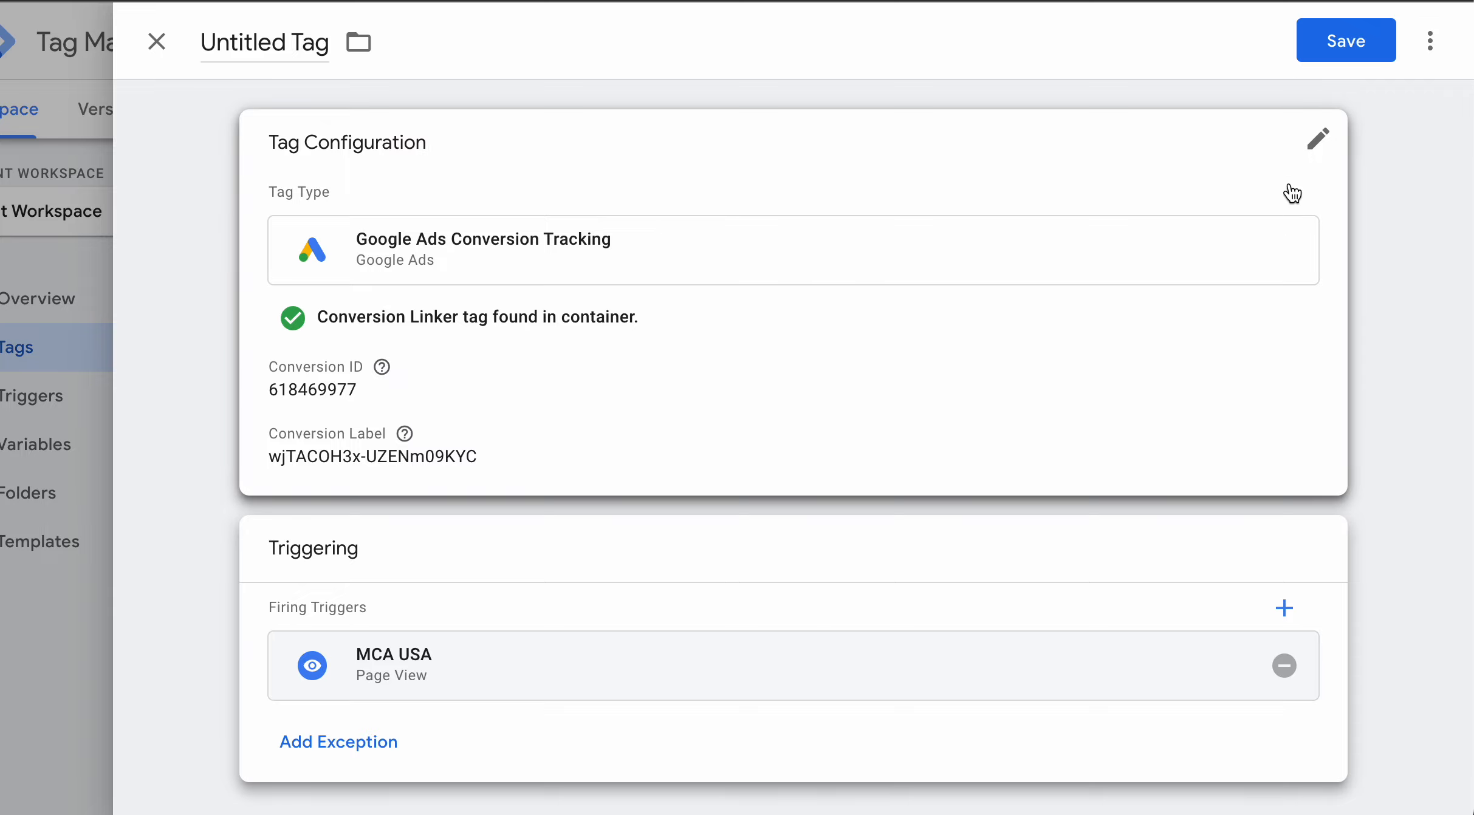
Save the new Google Ads Conversion Tracking tag under the name CMA USA PAGE View
left_click(1354, 44)
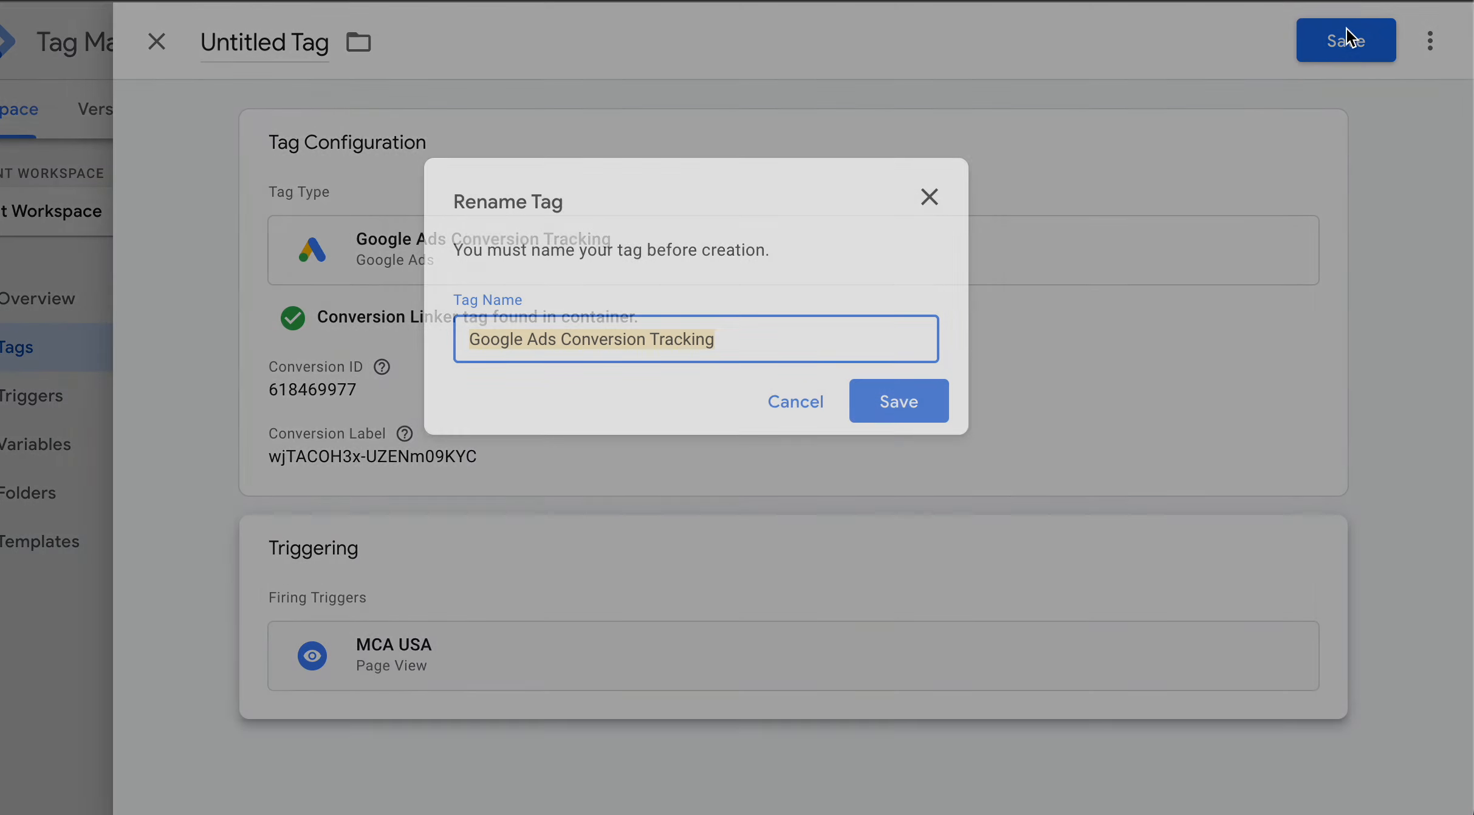
type("CMA USA")
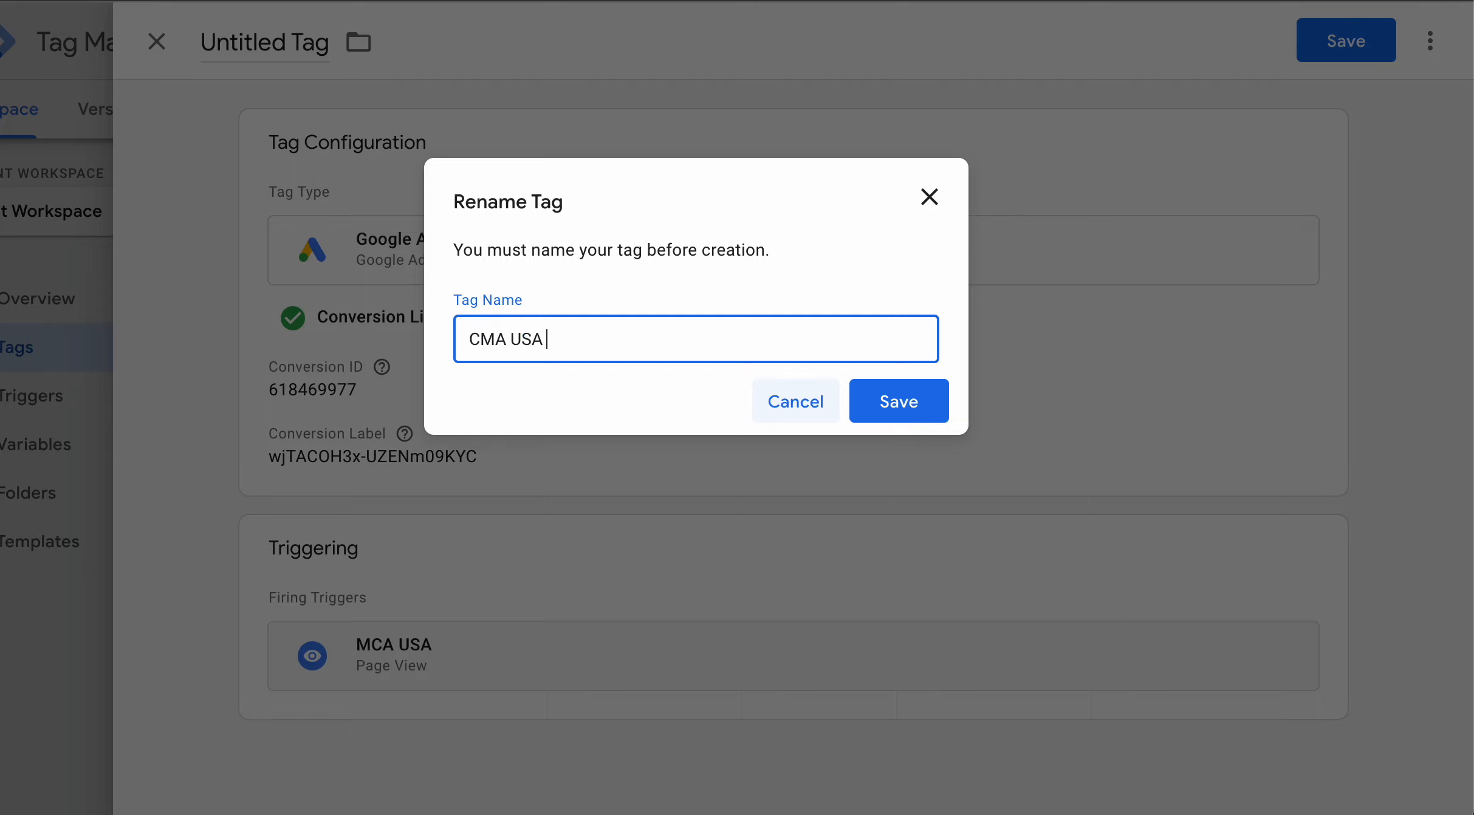
type(" PAGE View")
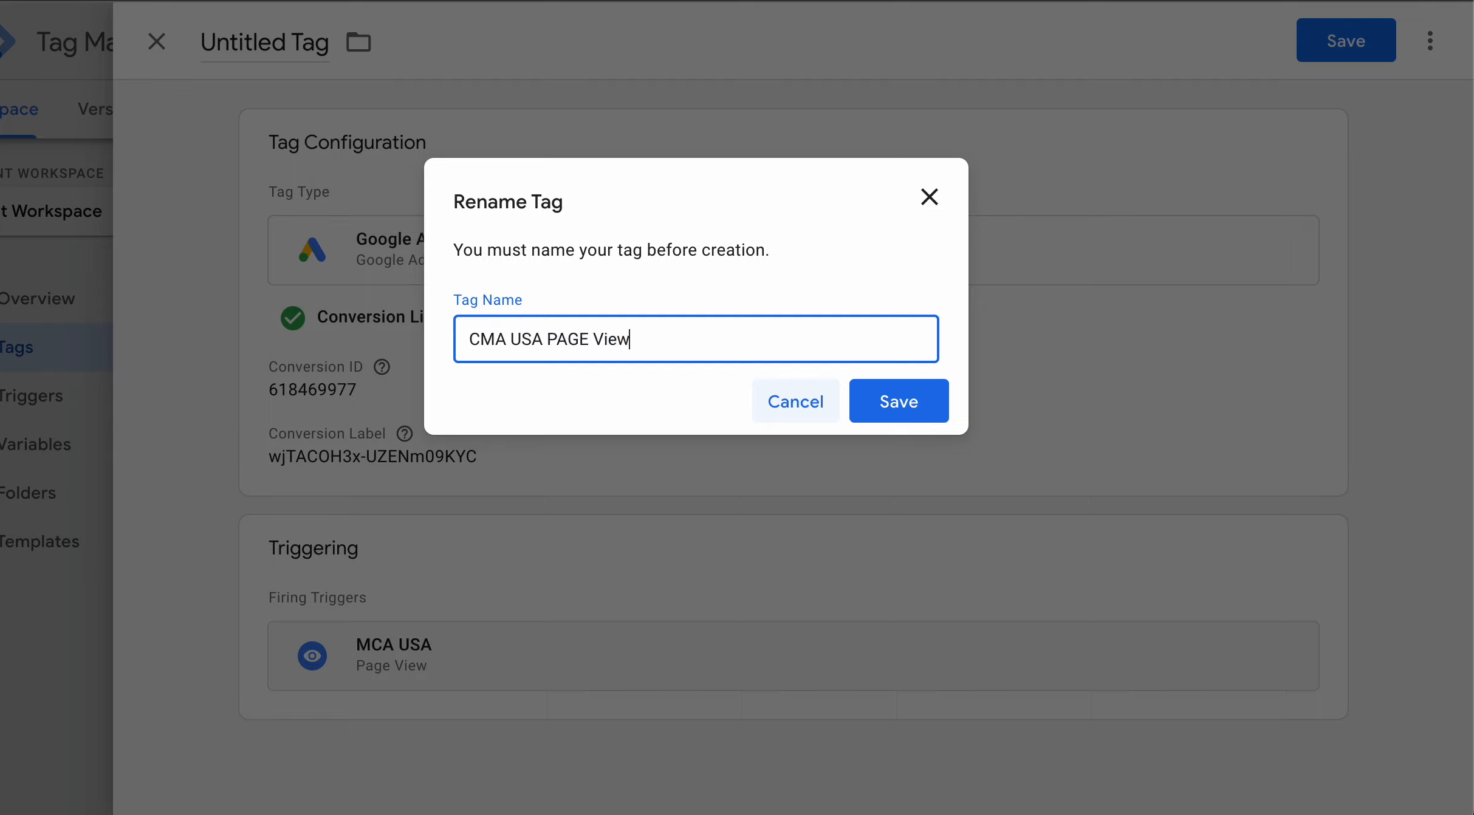
left_click(909, 415)
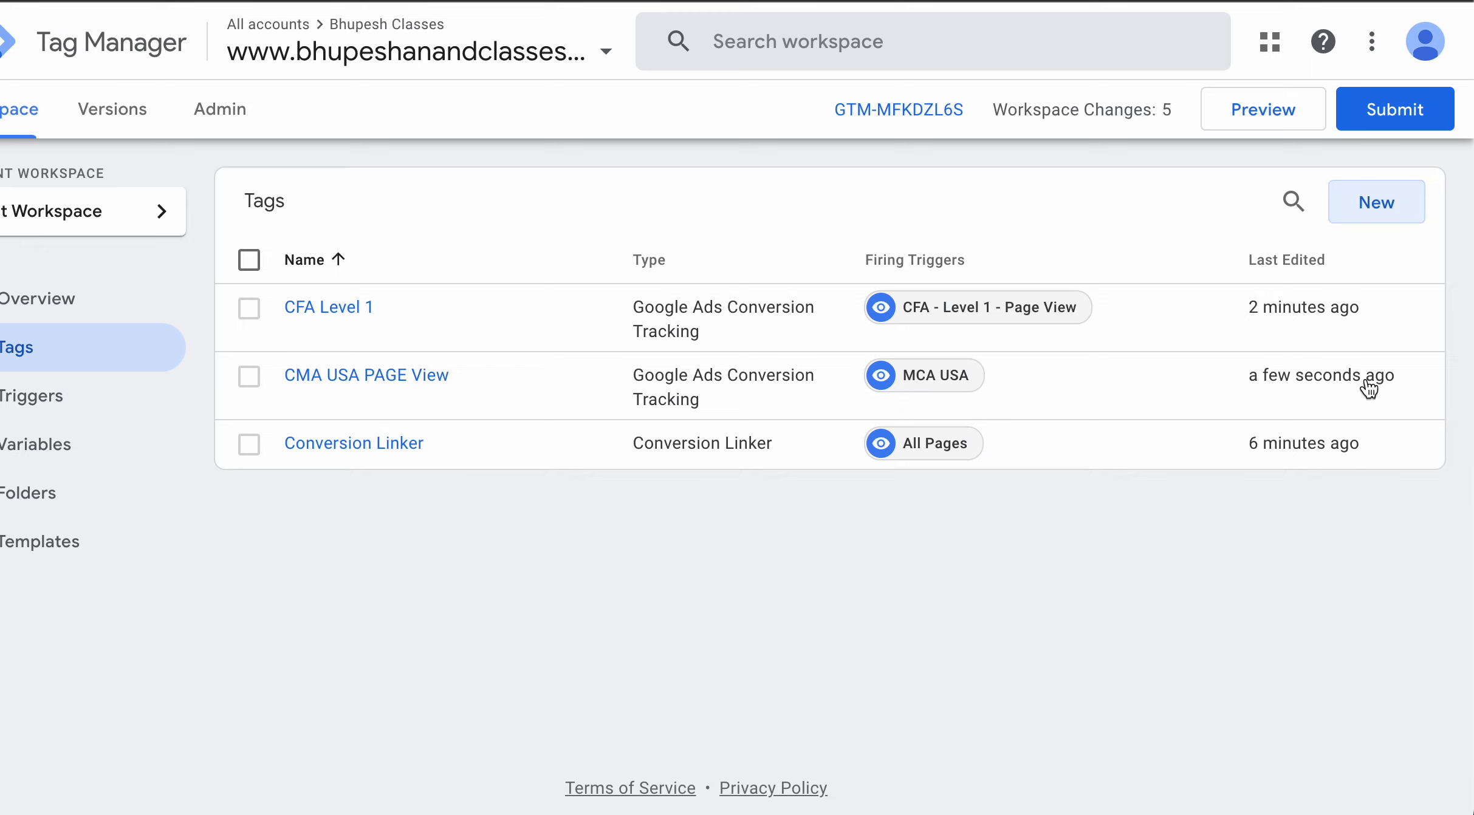
Submit the workspace changes and publish them to the Live environment without a version name or description
left_click(1397, 109)
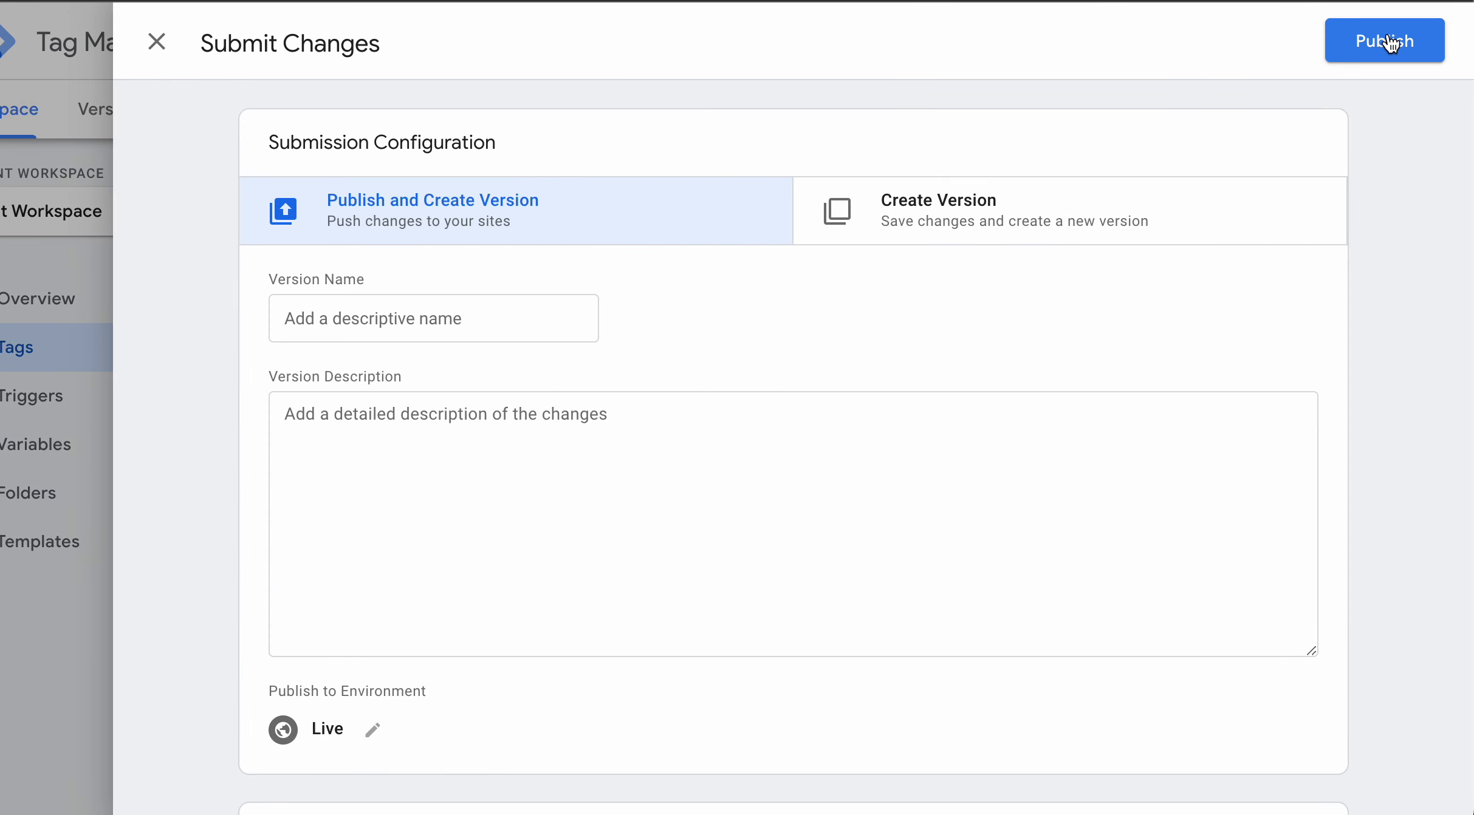
left_click(1390, 44)
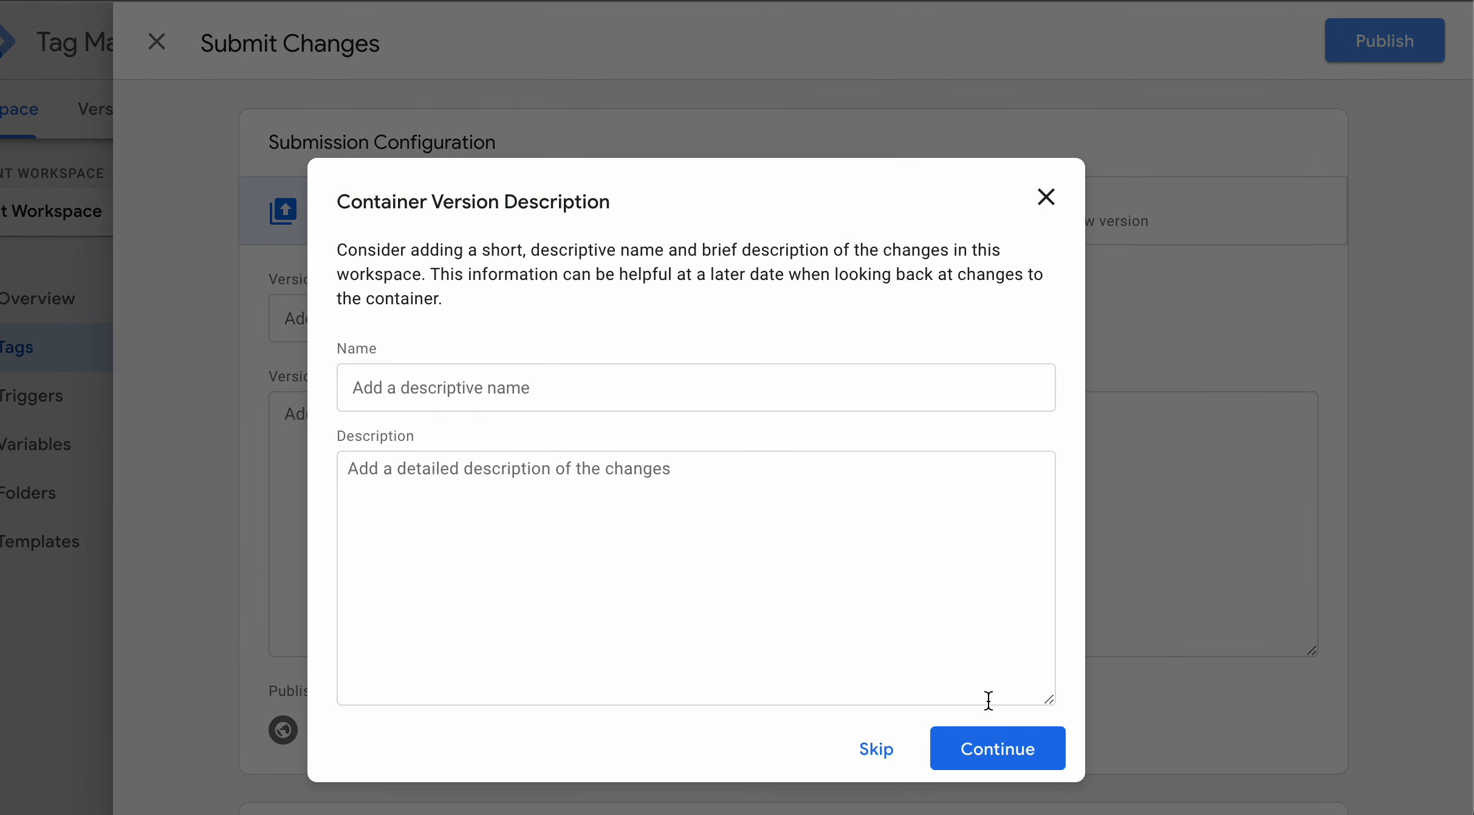
left_click(997, 756)
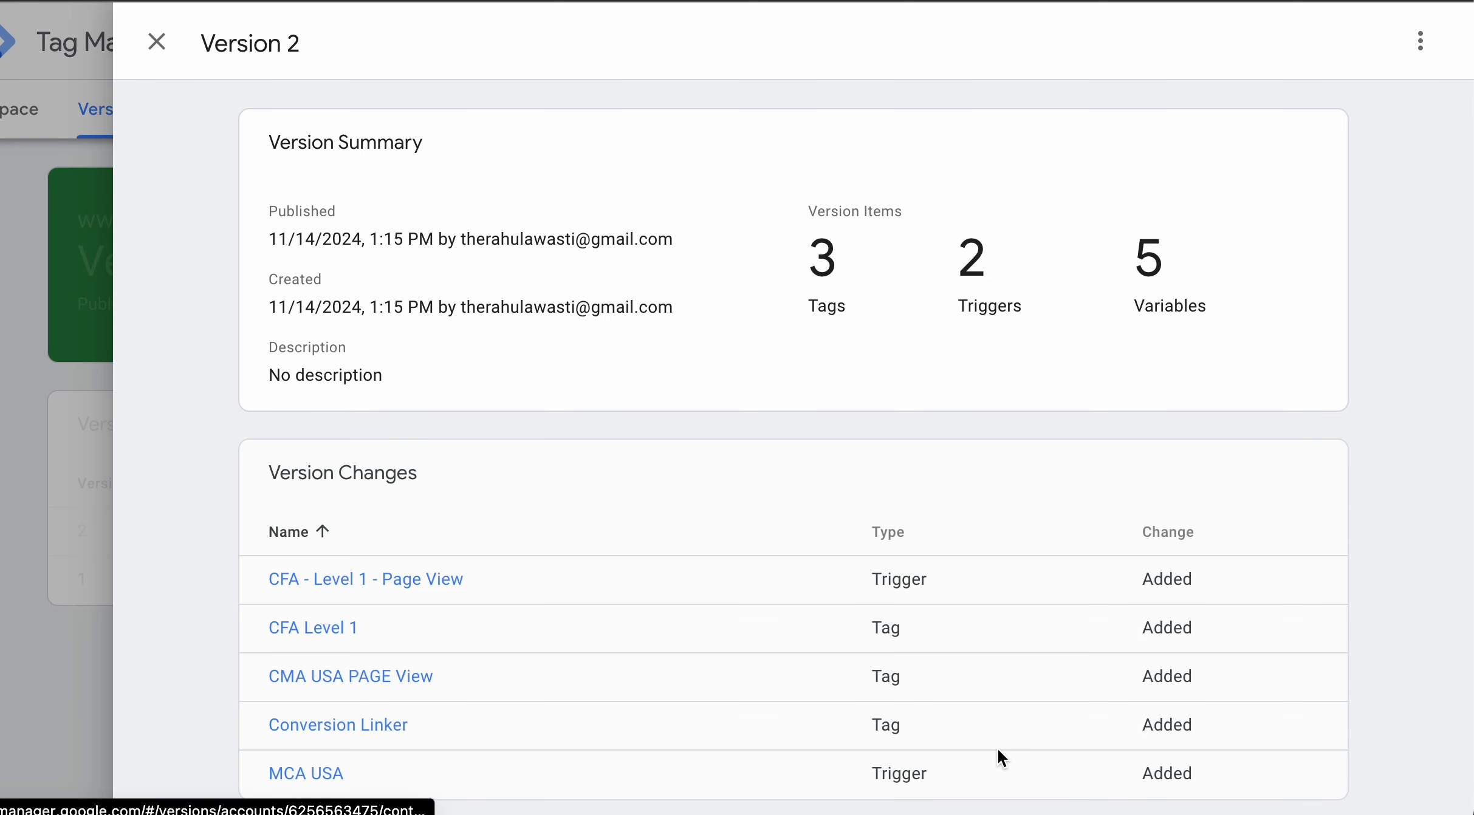
Review the published version's summary, changes, tags, triggers and variables
scroll(1074, 305, "down", 1)
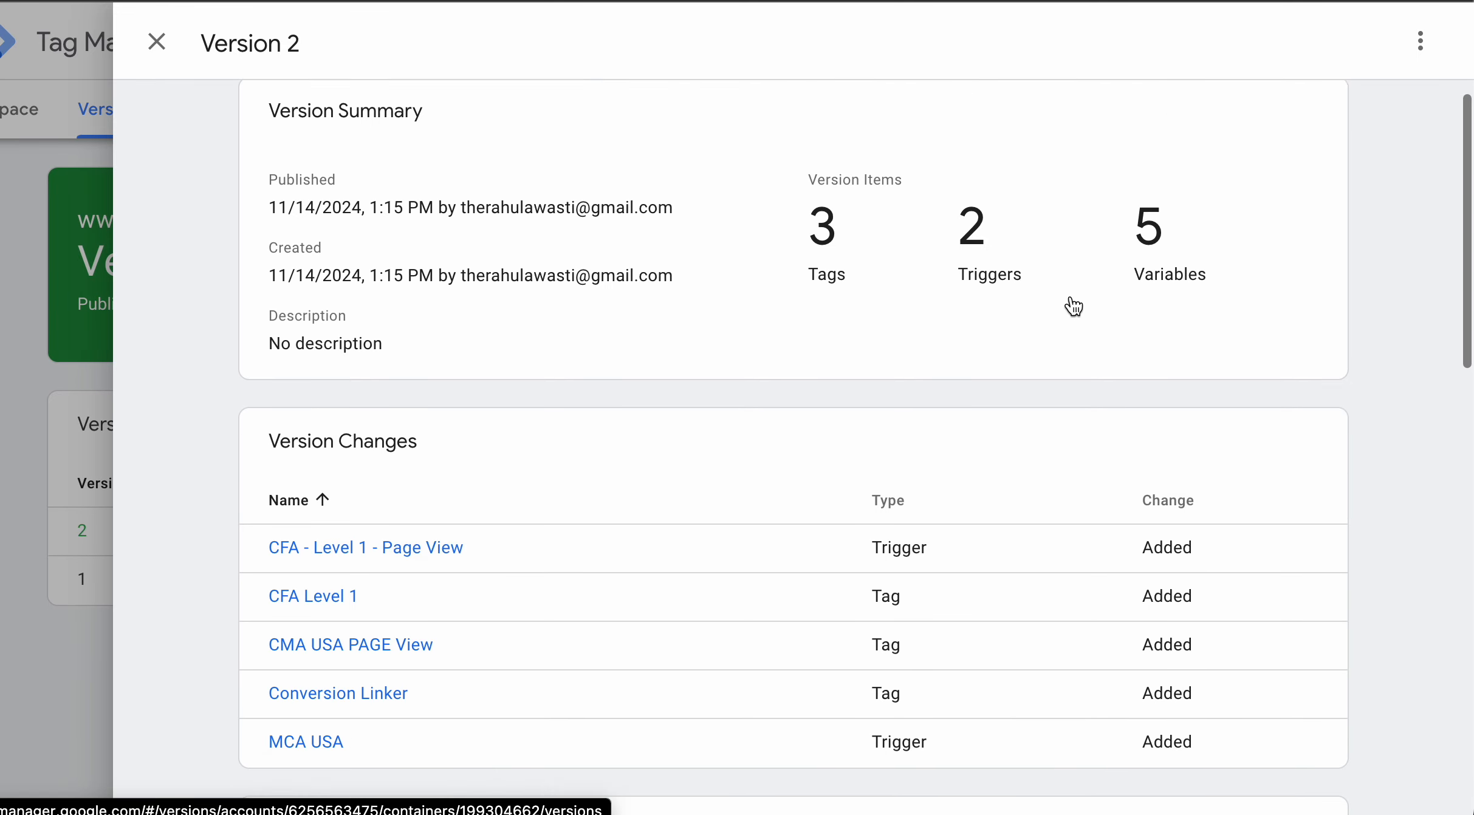
scroll(1074, 306, "down", 10)
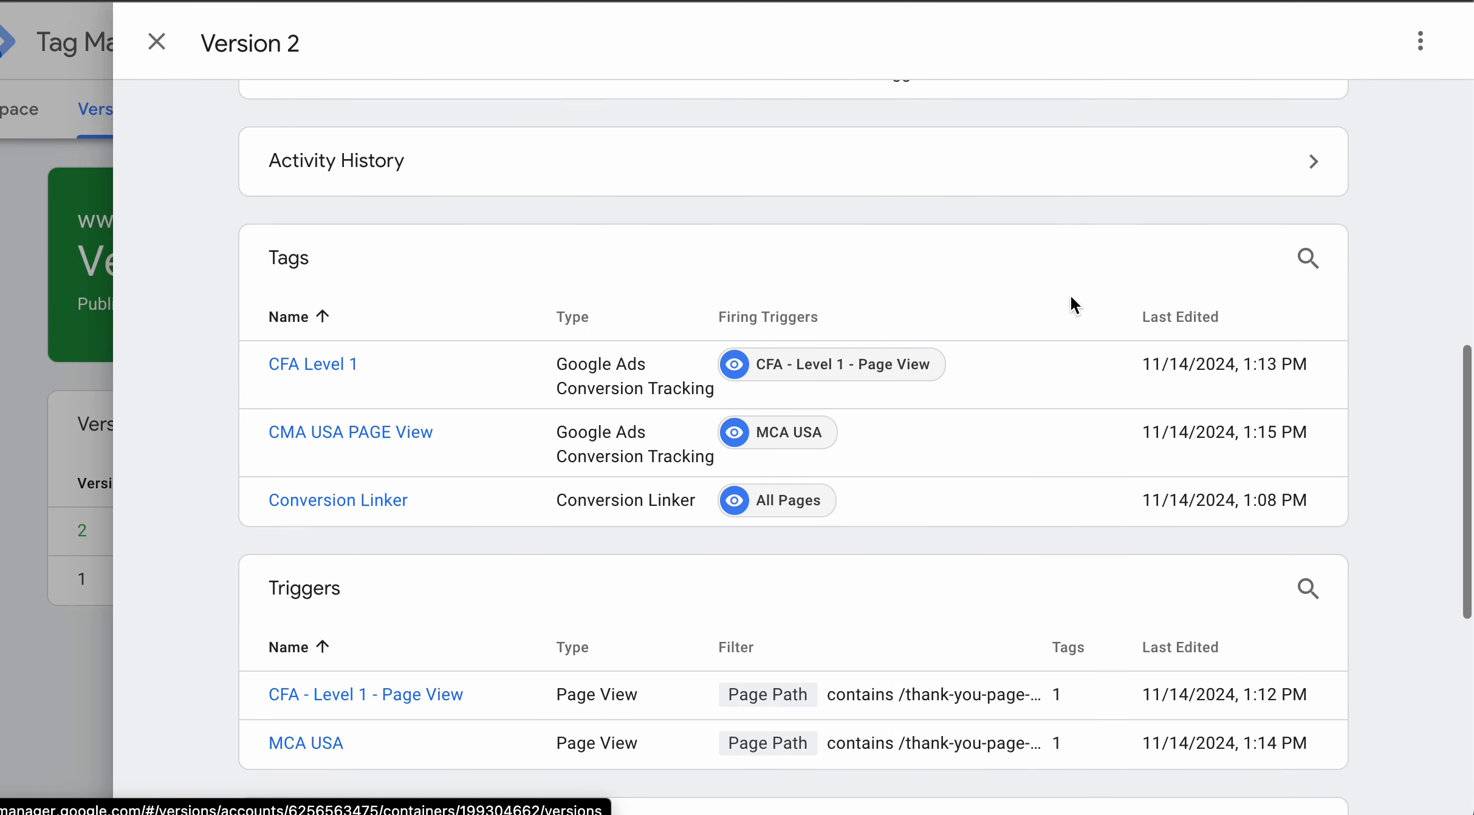
scroll(1070, 298, "down", 9)
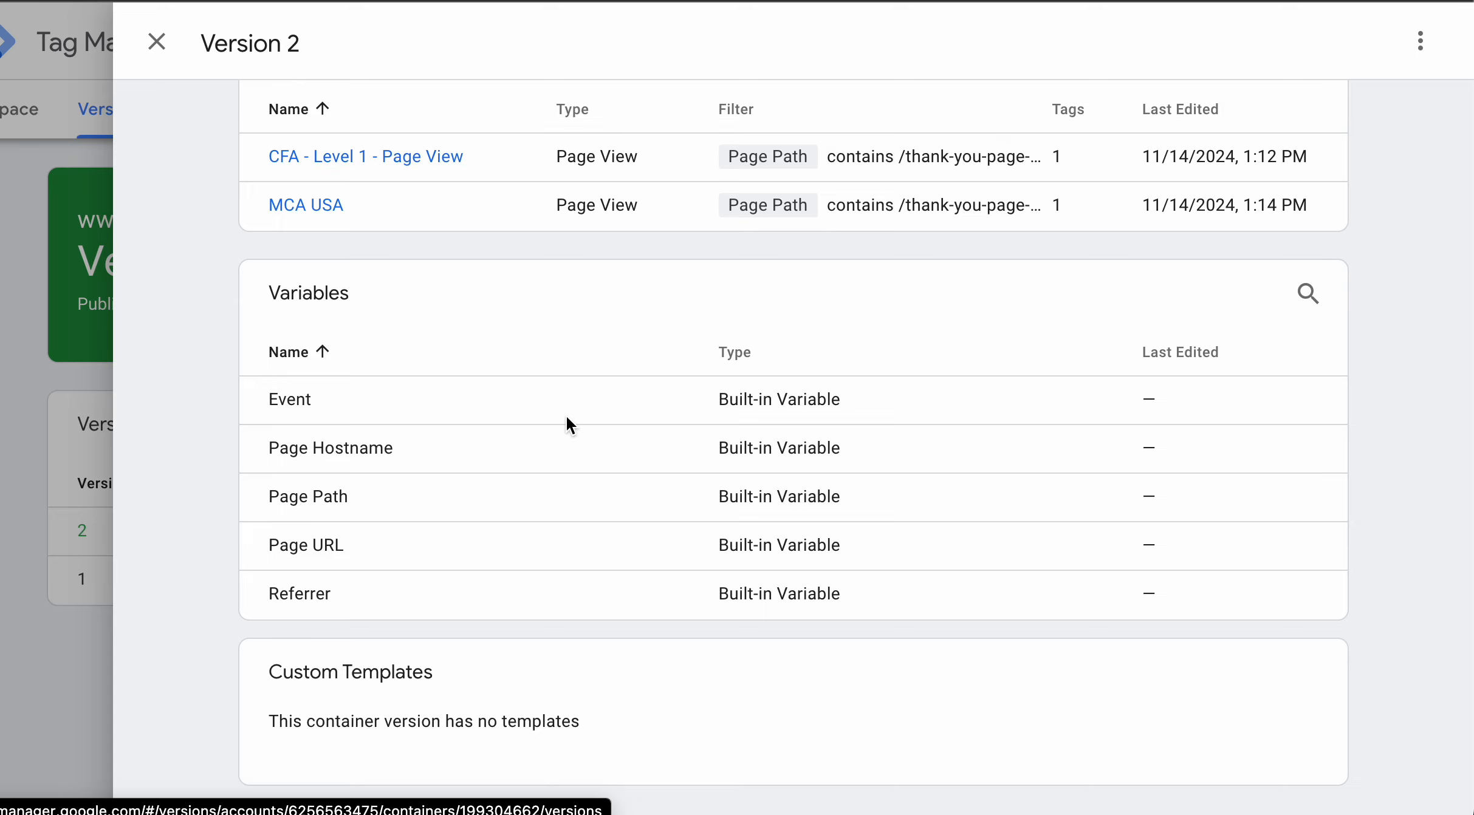
scroll(566, 419, "up", 10)
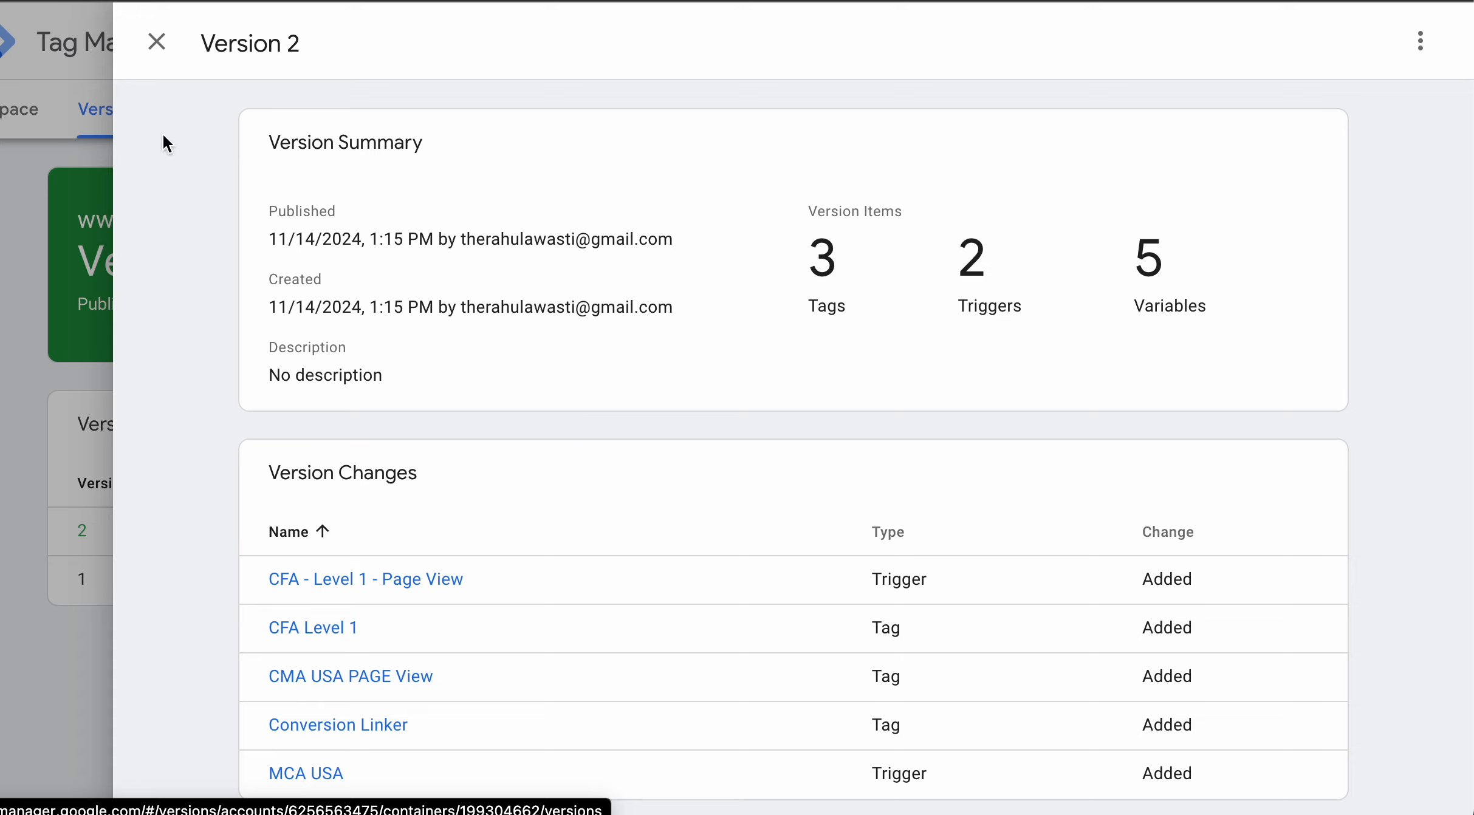
mouse_move(419, 813)
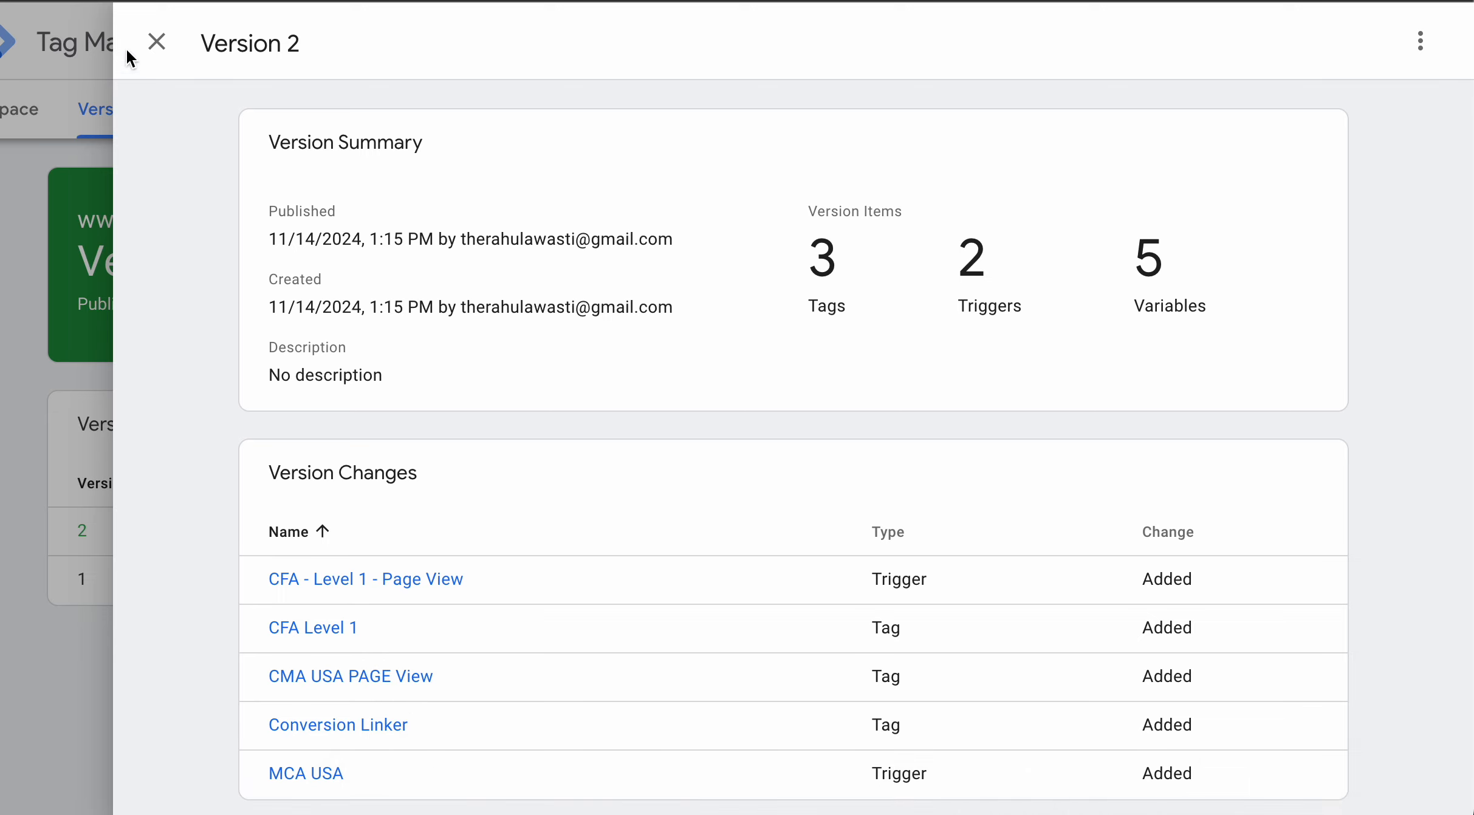
Close the version details, return to the container's workspace and start its preview mode
left_click(158, 45)
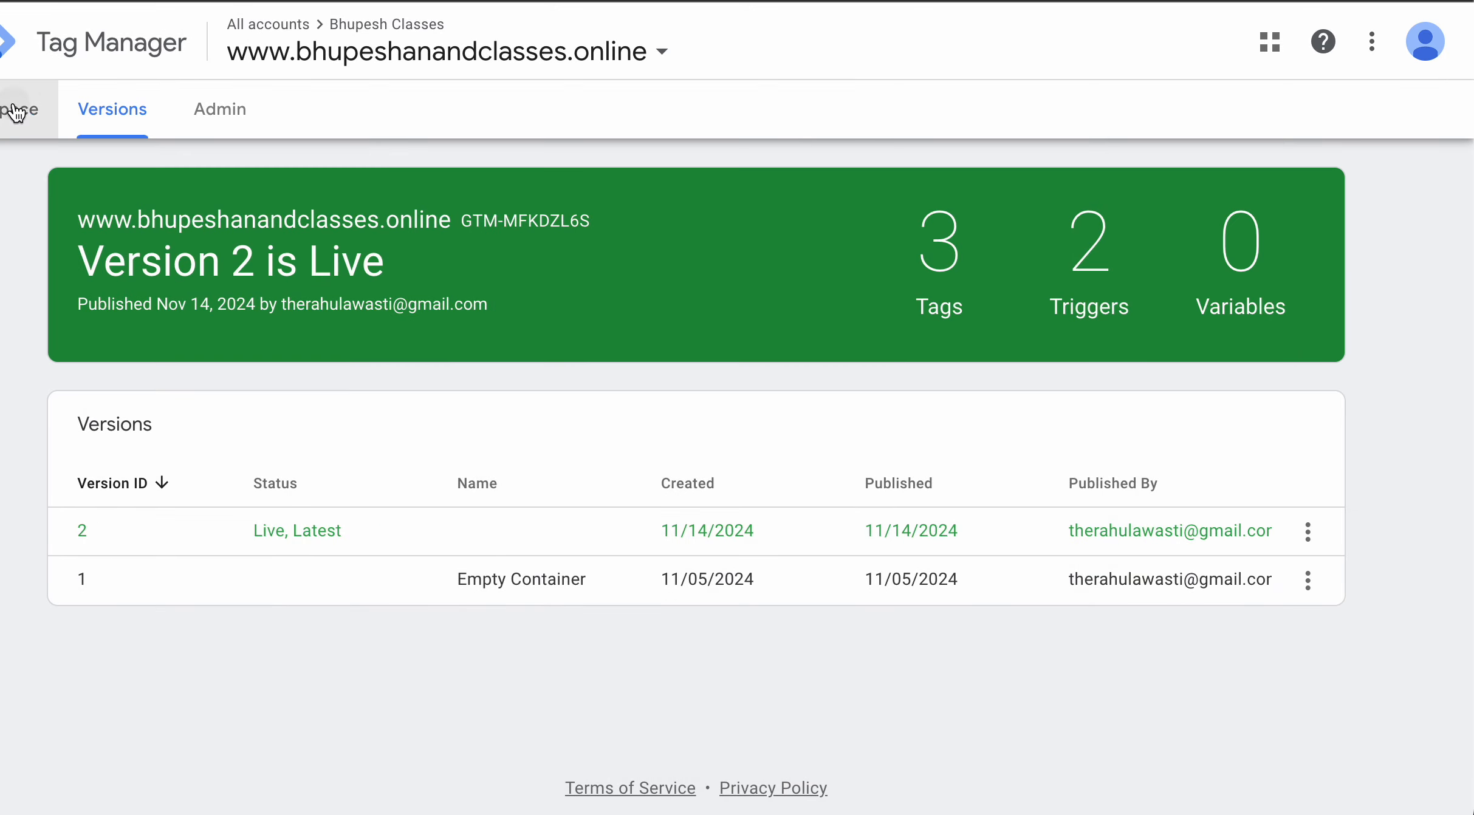
left_click(17, 111)
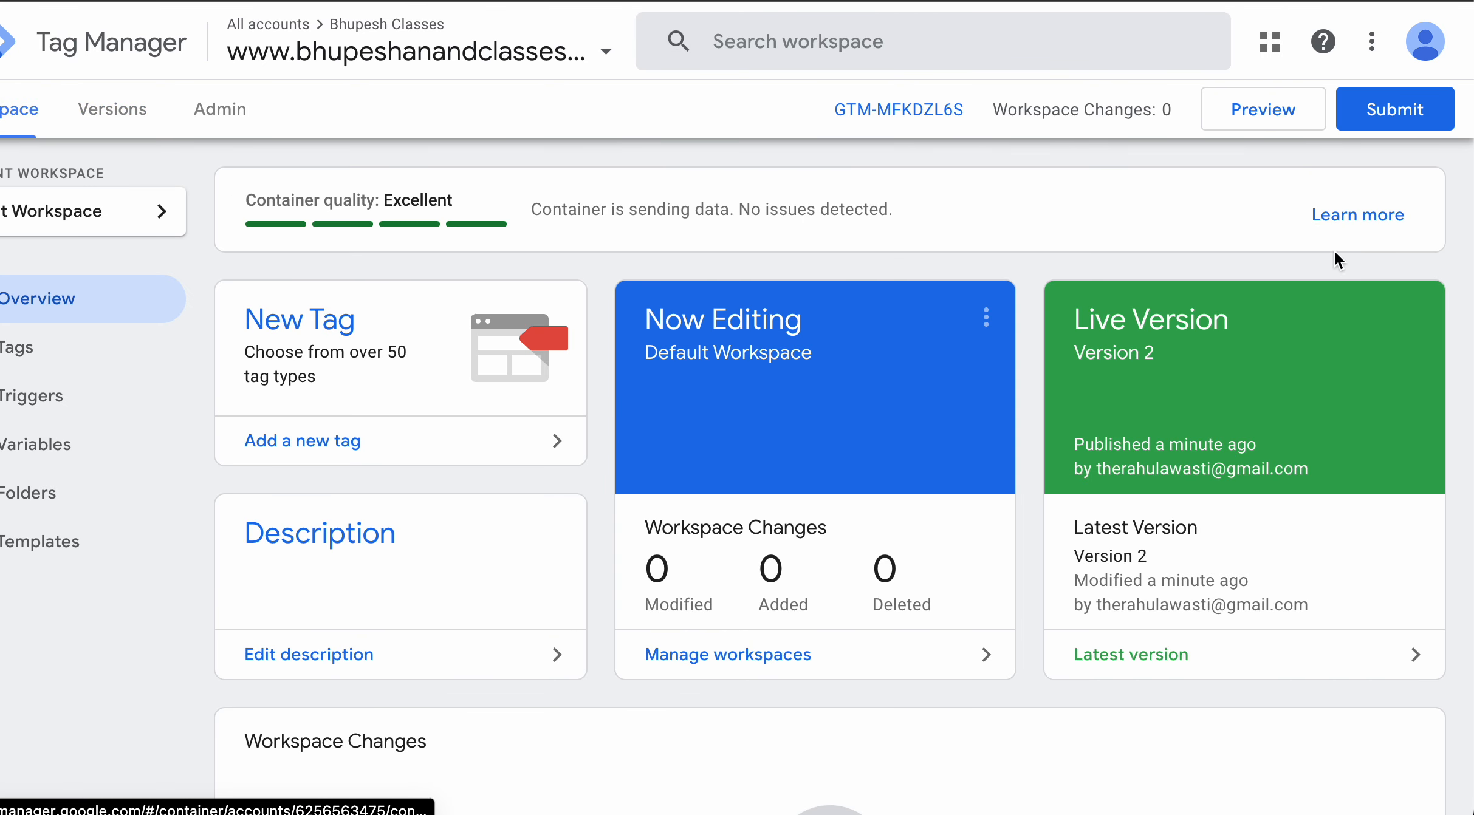
left_click(1263, 113)
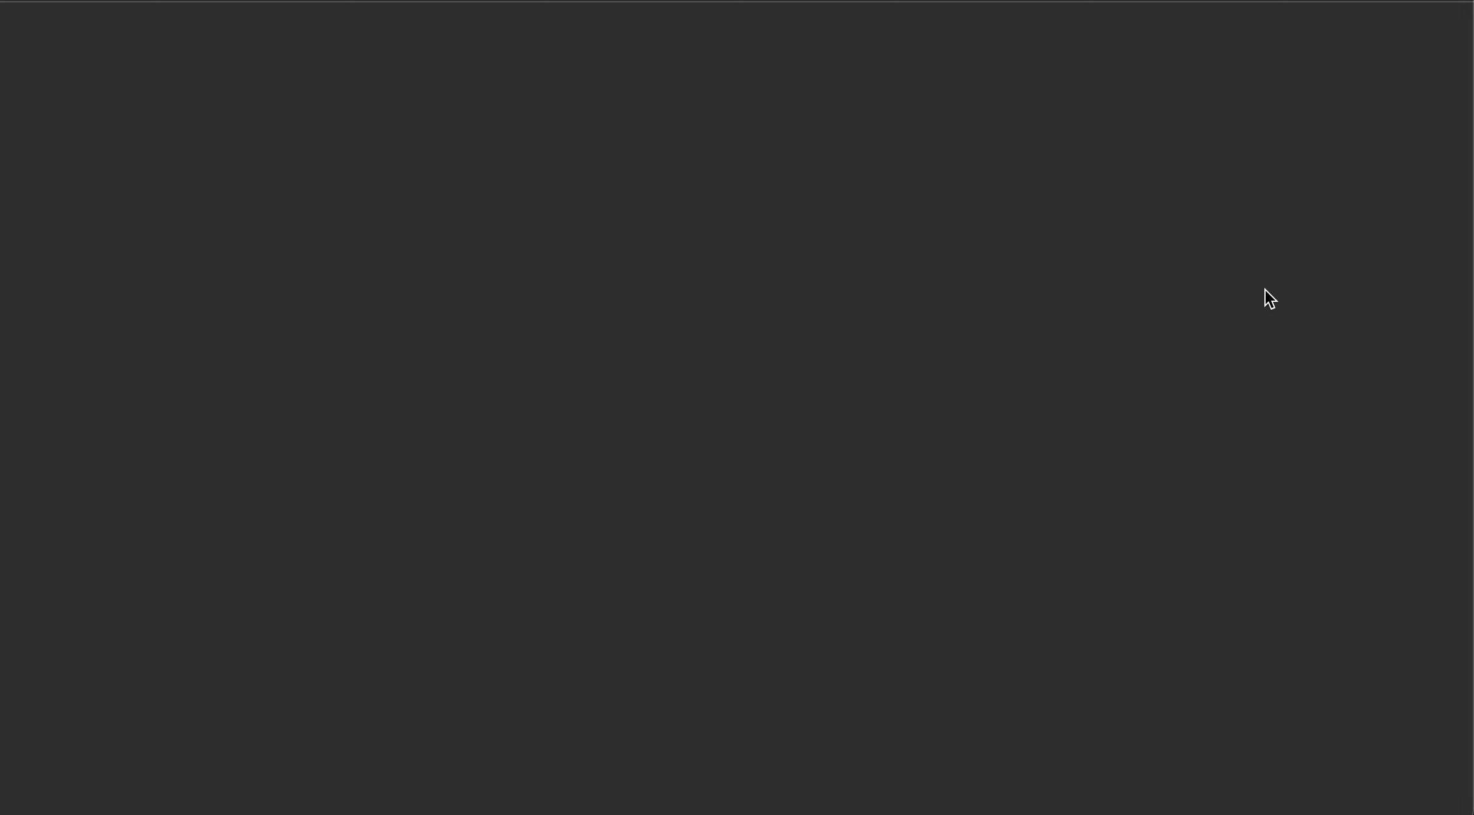
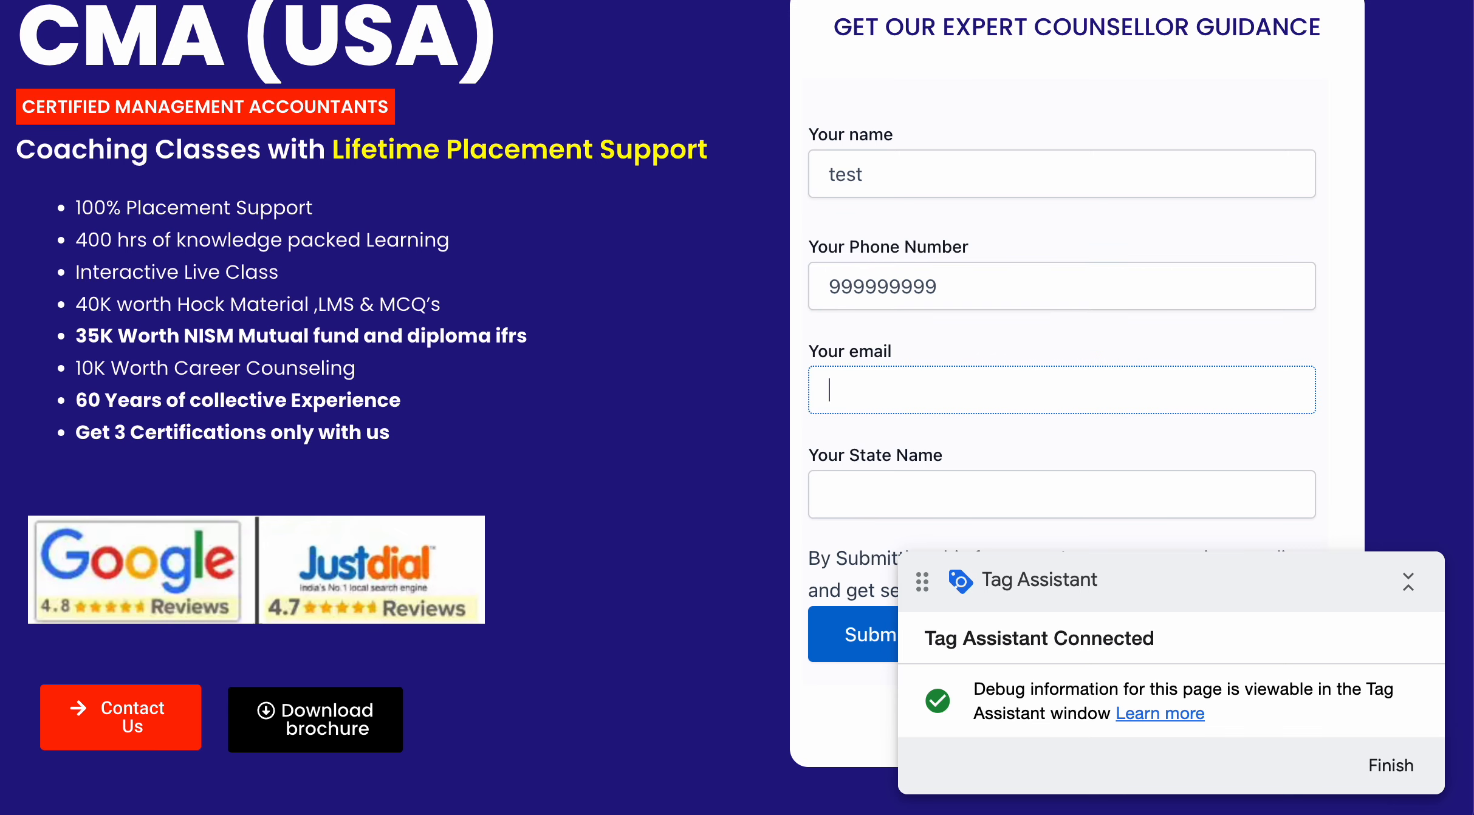
Complete the CMA (USA) counsellor guidance form with a test e-mail address and the state up, and submit it
type("test@testmail.com")
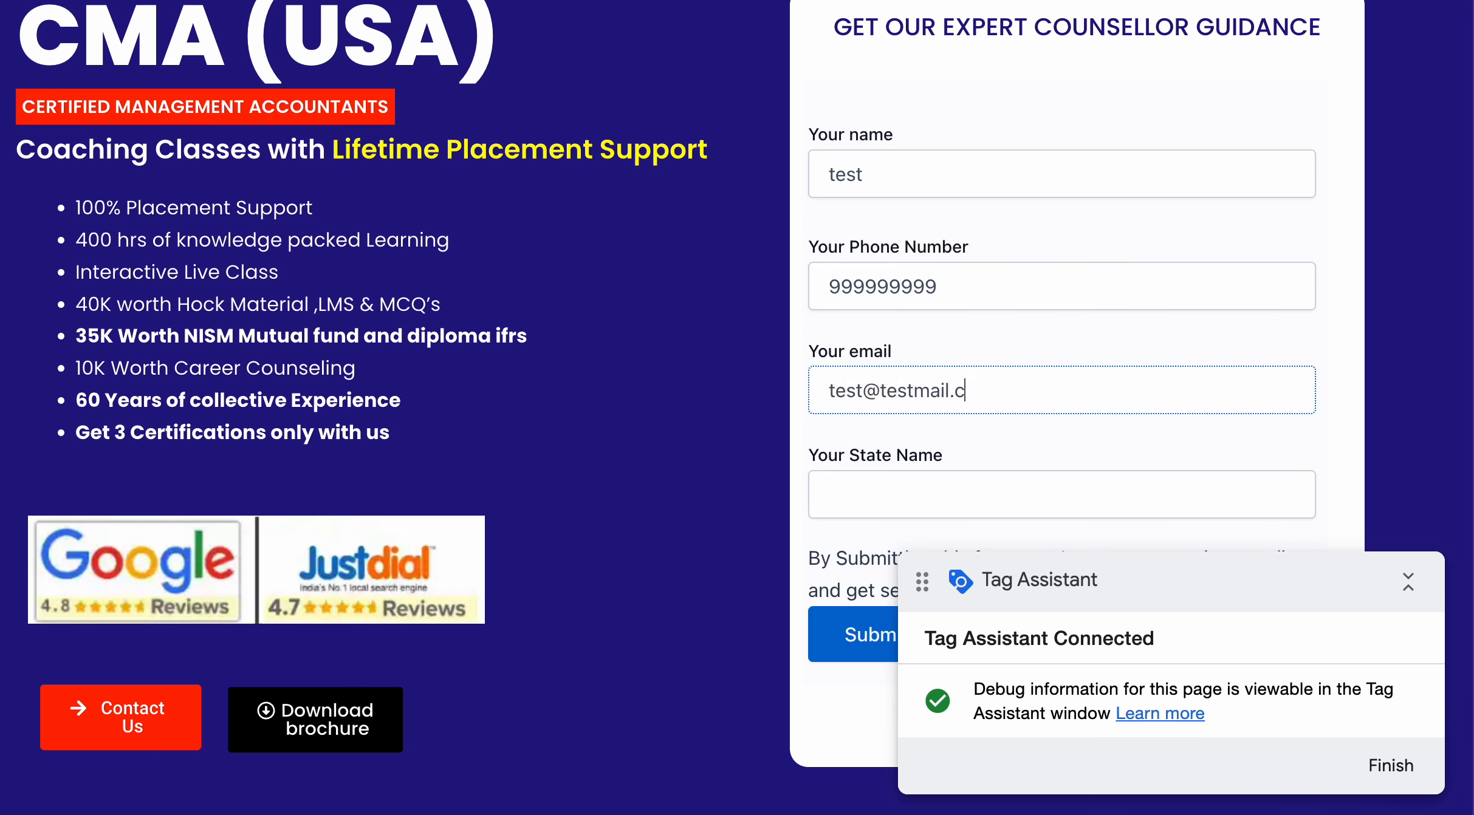
key("Tab")
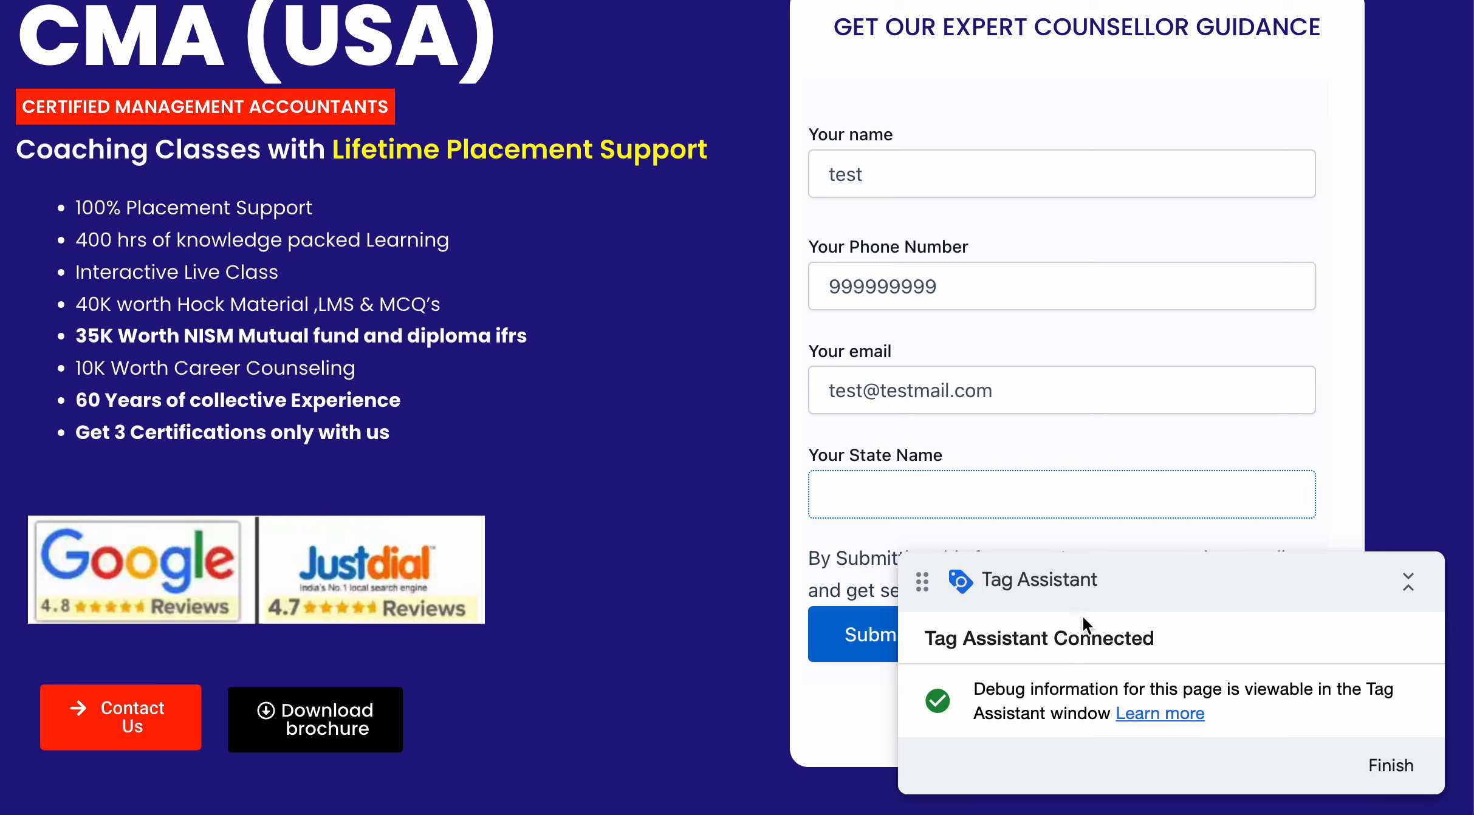
type("up")
scroll(1292, 262, "down", 6)
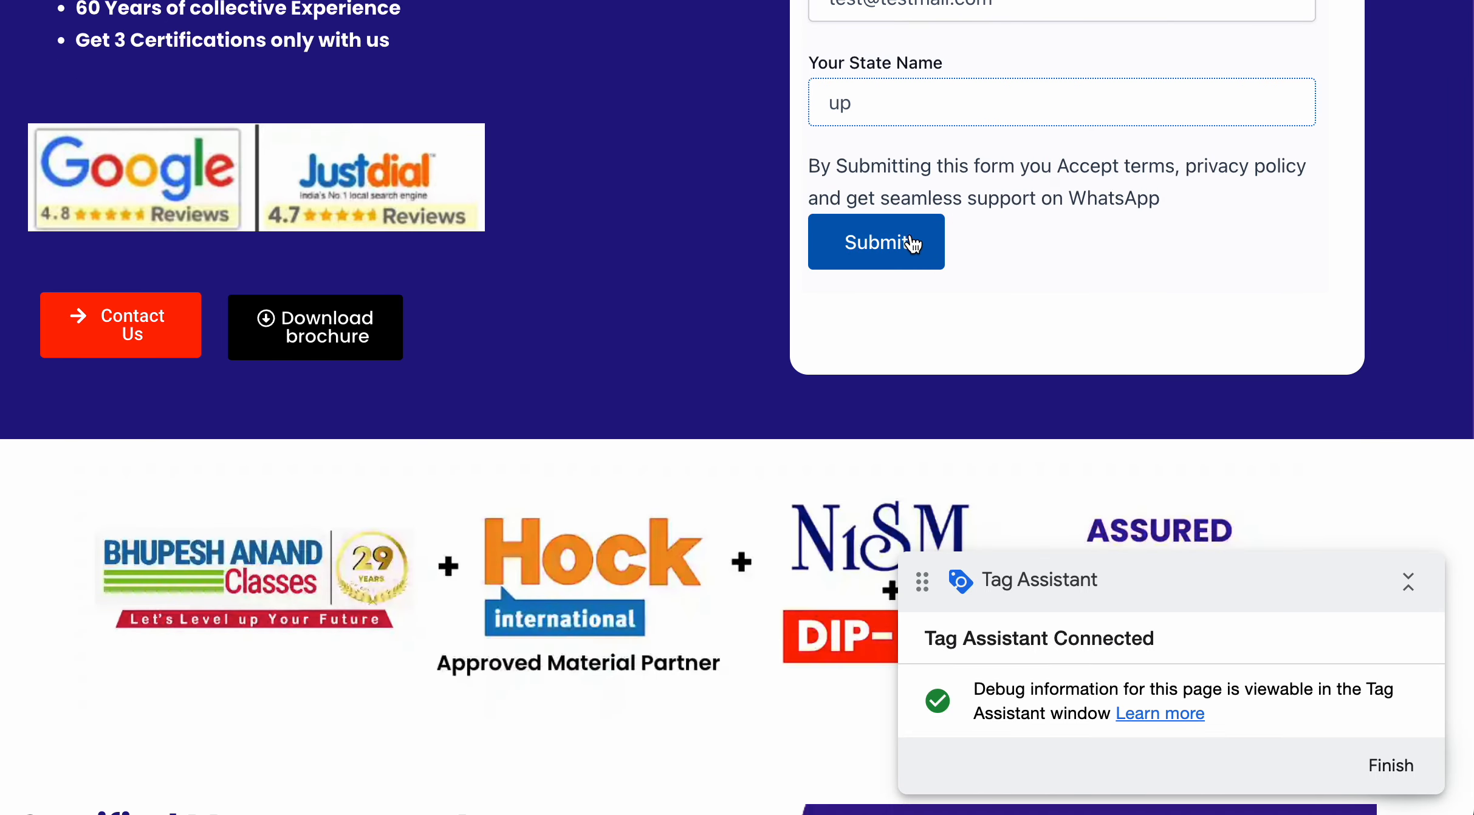
left_click(913, 243)
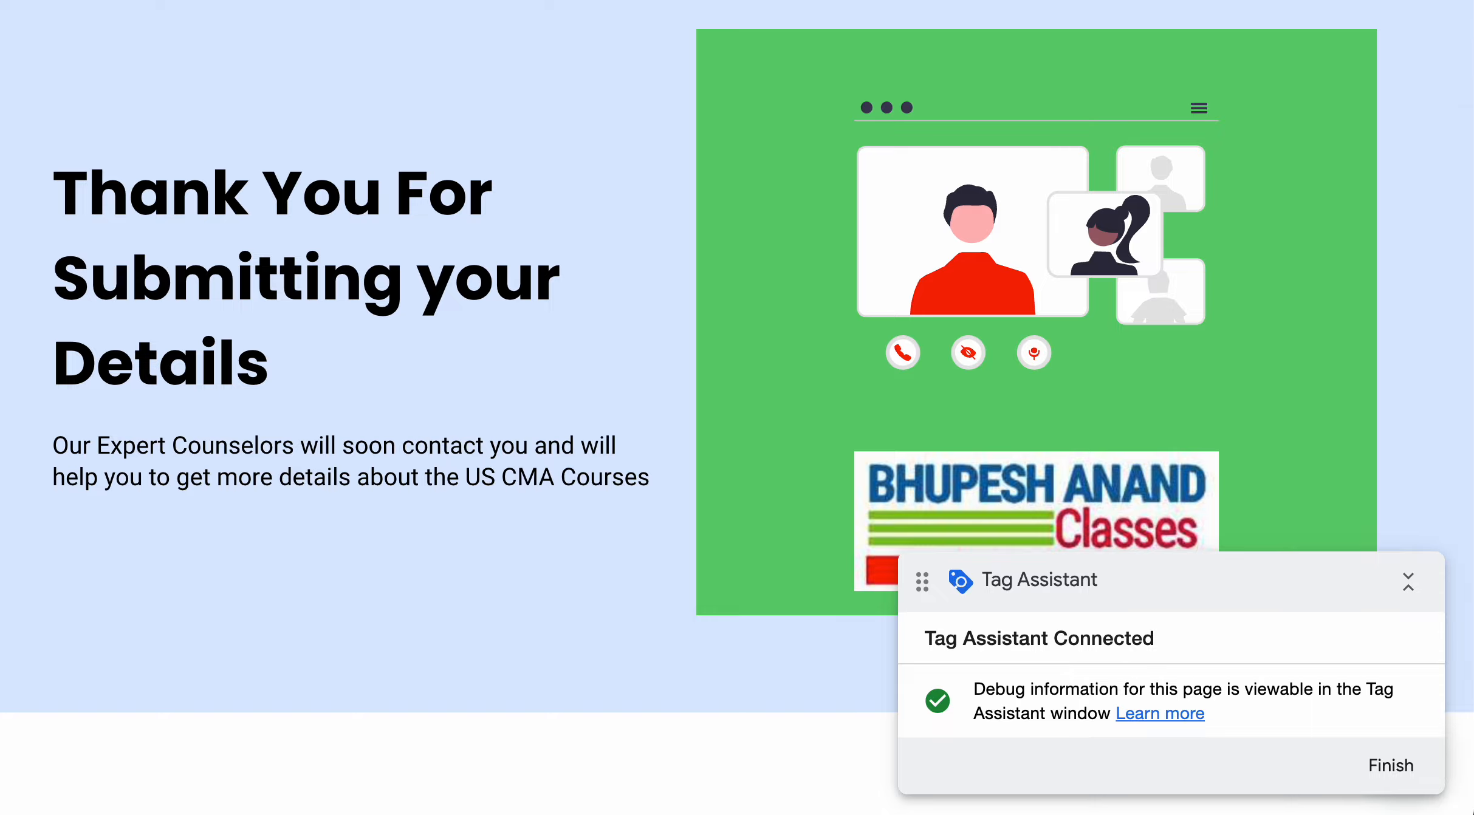
Switch to Tag Assistant, check which tags fired in the summary, and examine the CMA USA PAGE View tag's details
key("super+m")
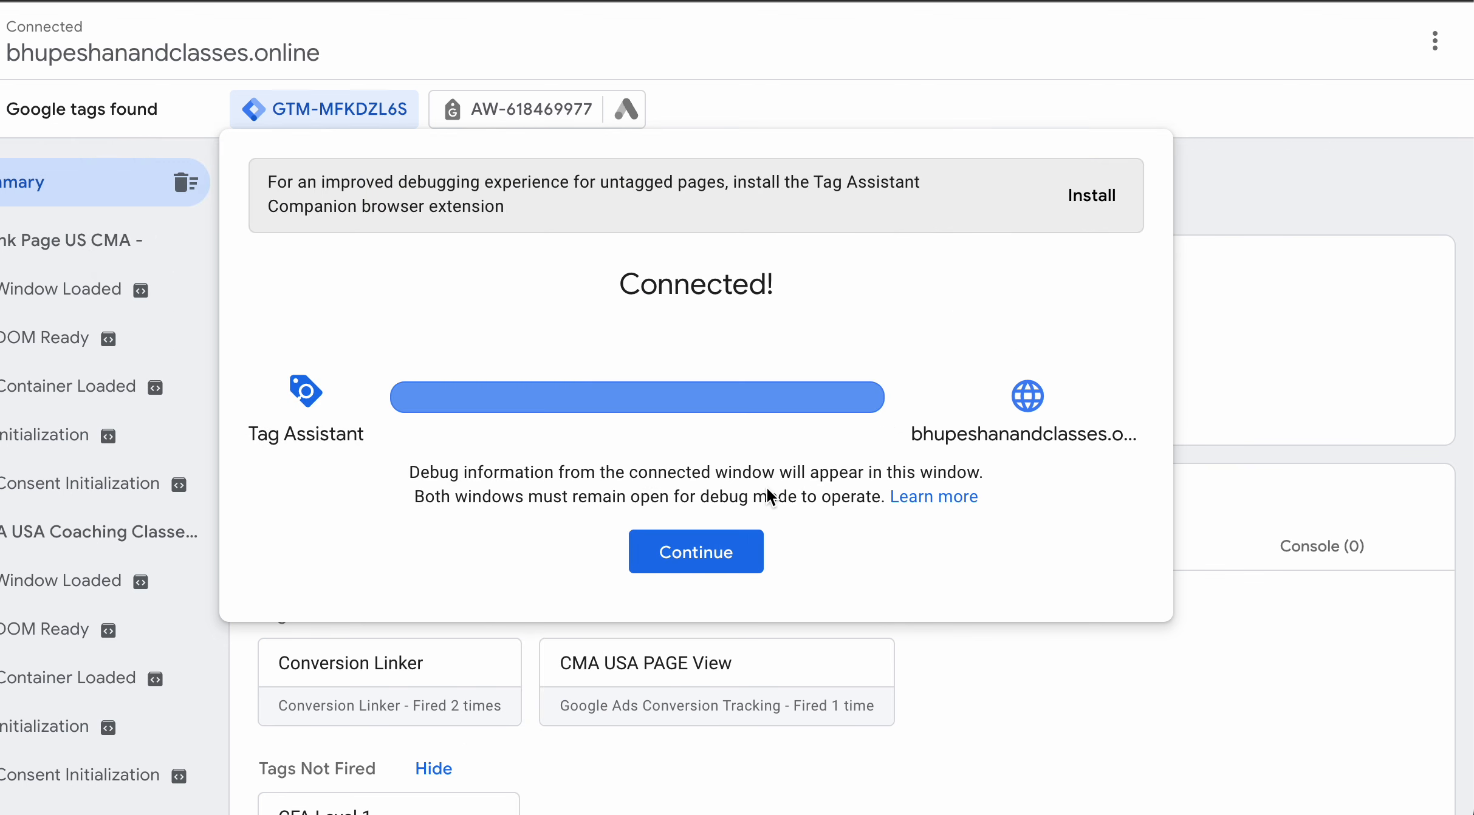
left_click(698, 552)
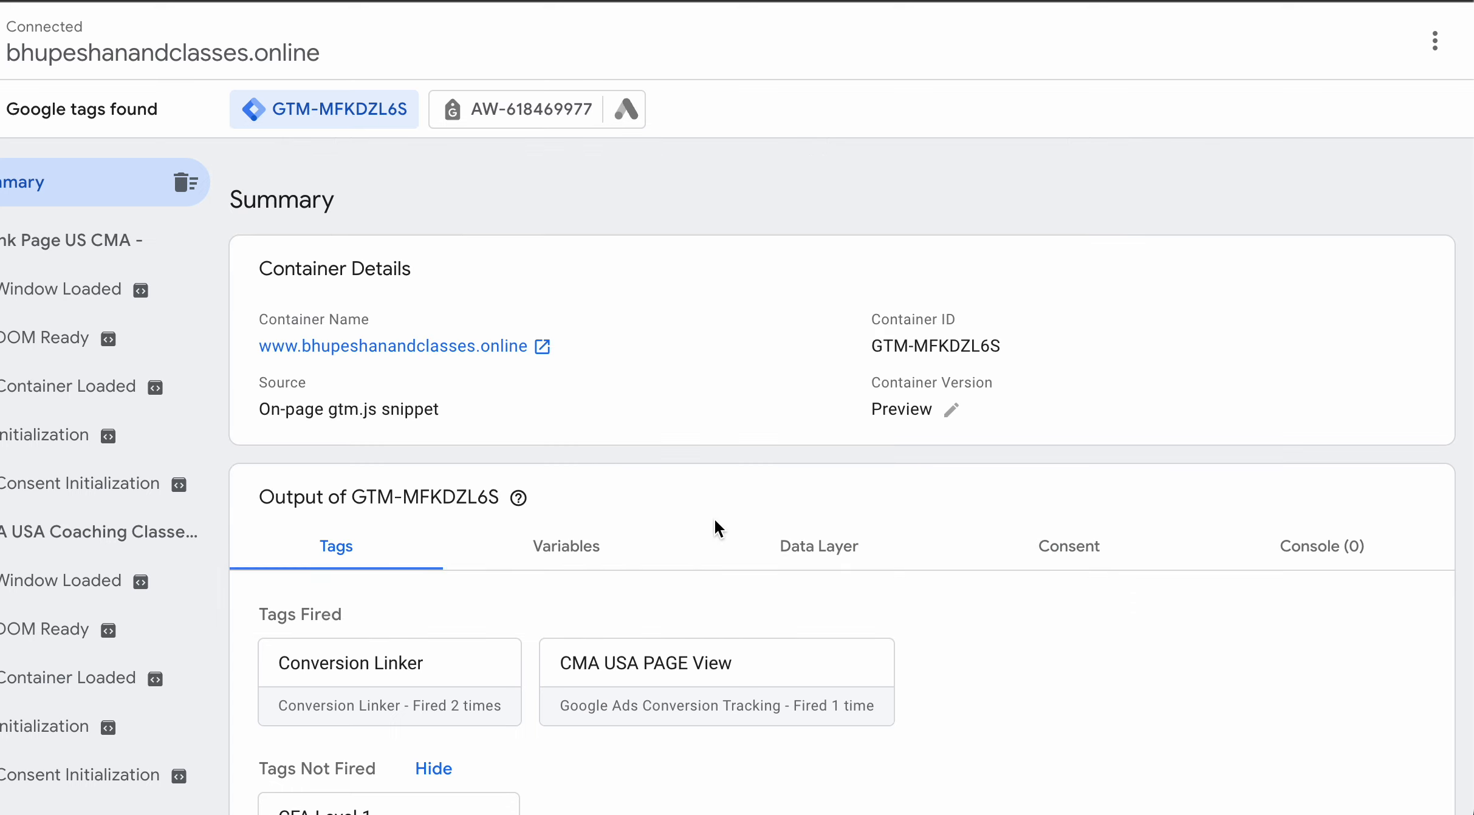
scroll(714, 521, "down", 2)
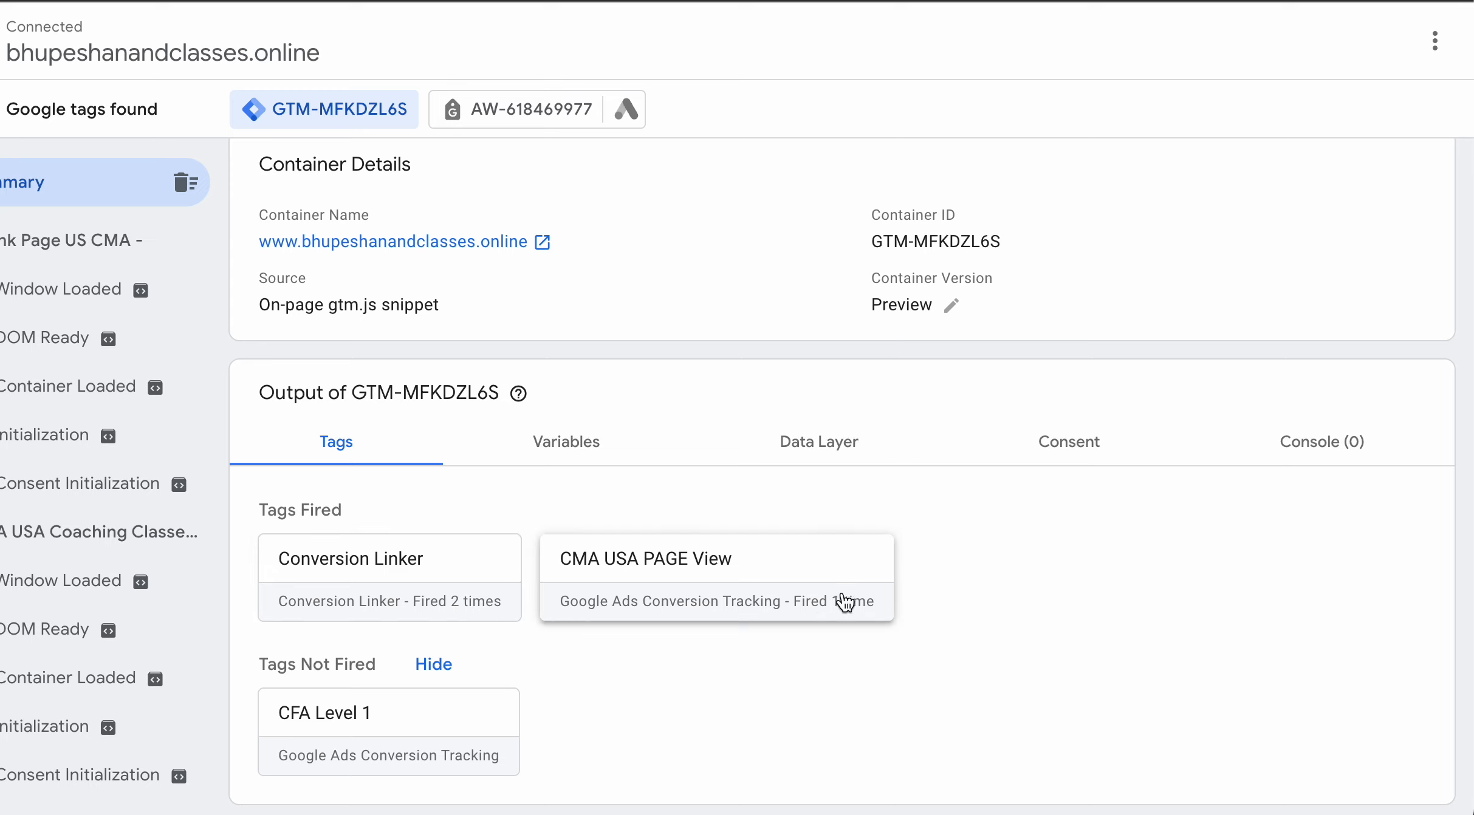
left_click(801, 568)
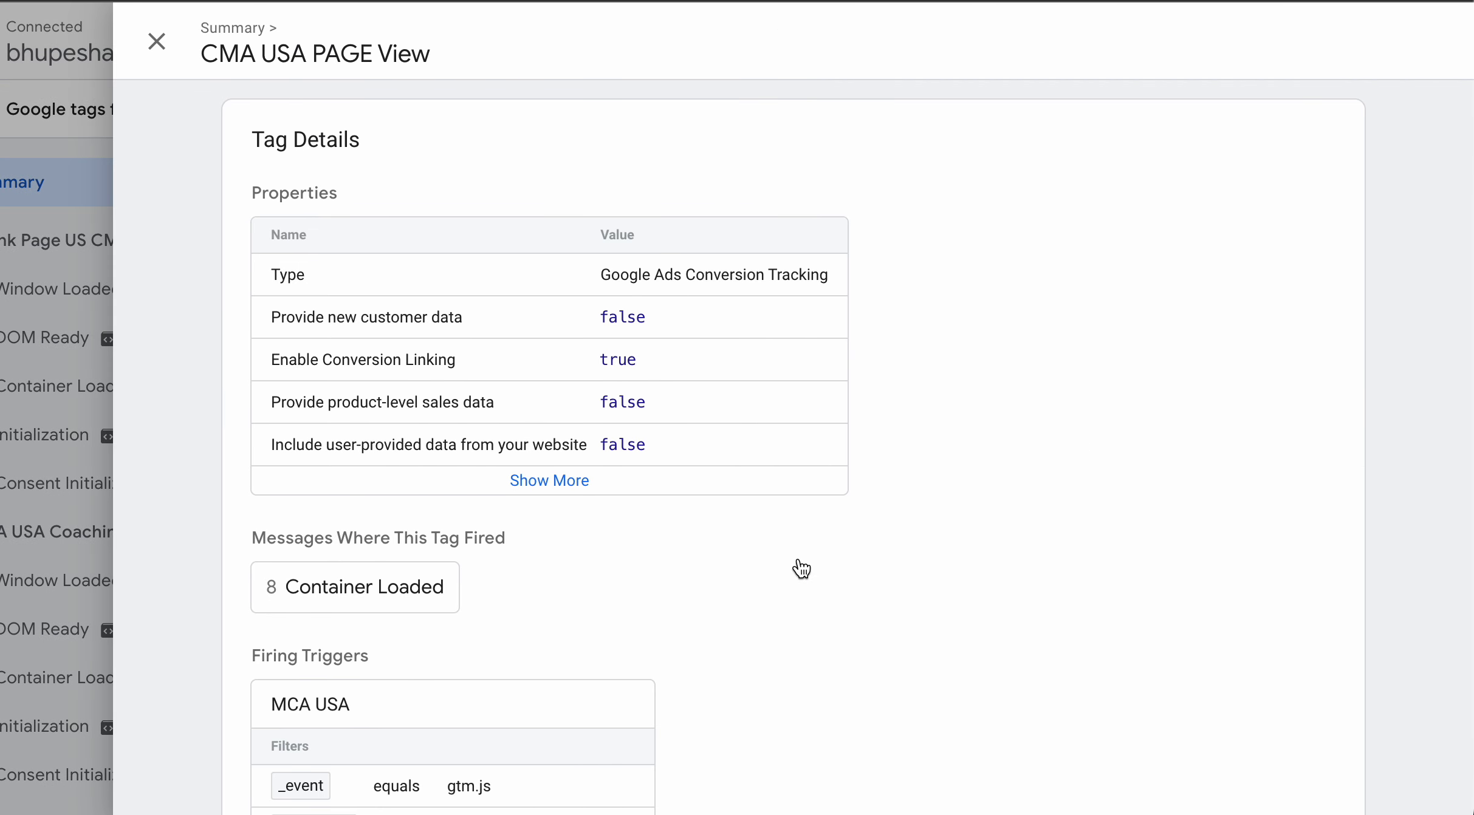
scroll(987, 478, "down", 1)
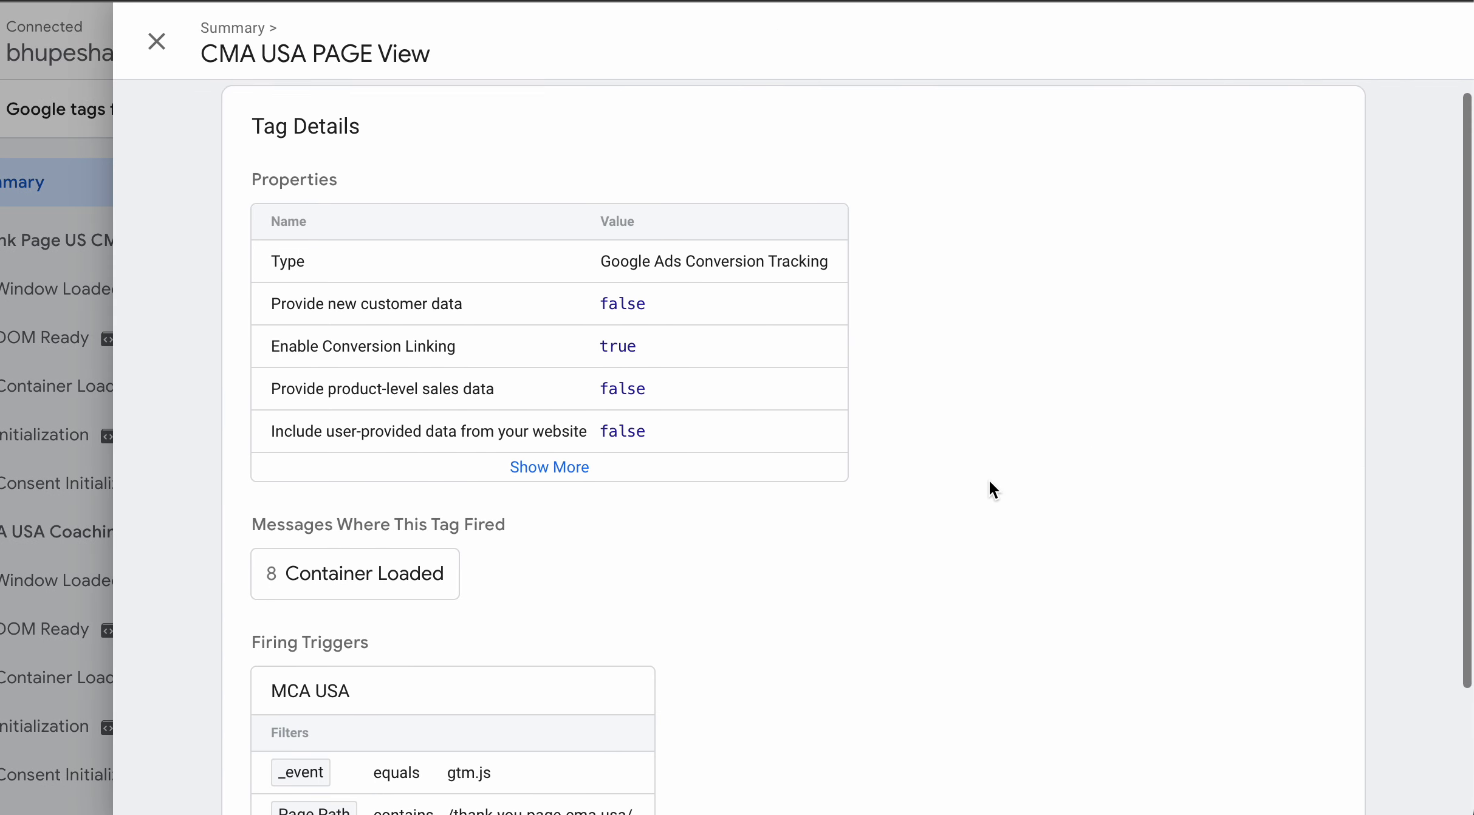
Expand the CMA USA PAGE View tag's properties, check its conversion ID, label and firing trigger, and close the details
left_click(516, 420)
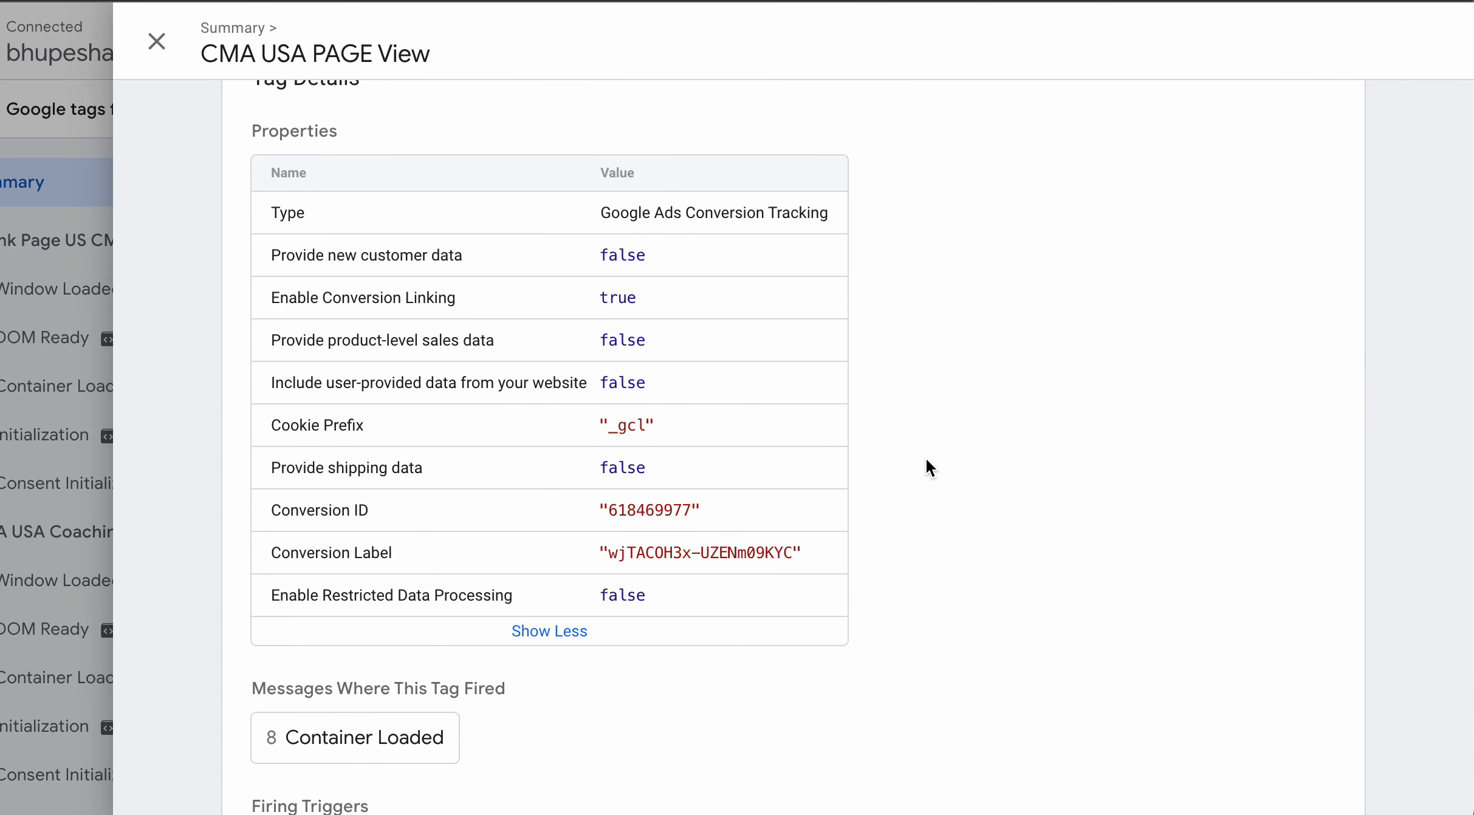
scroll(965, 399, "down", 2)
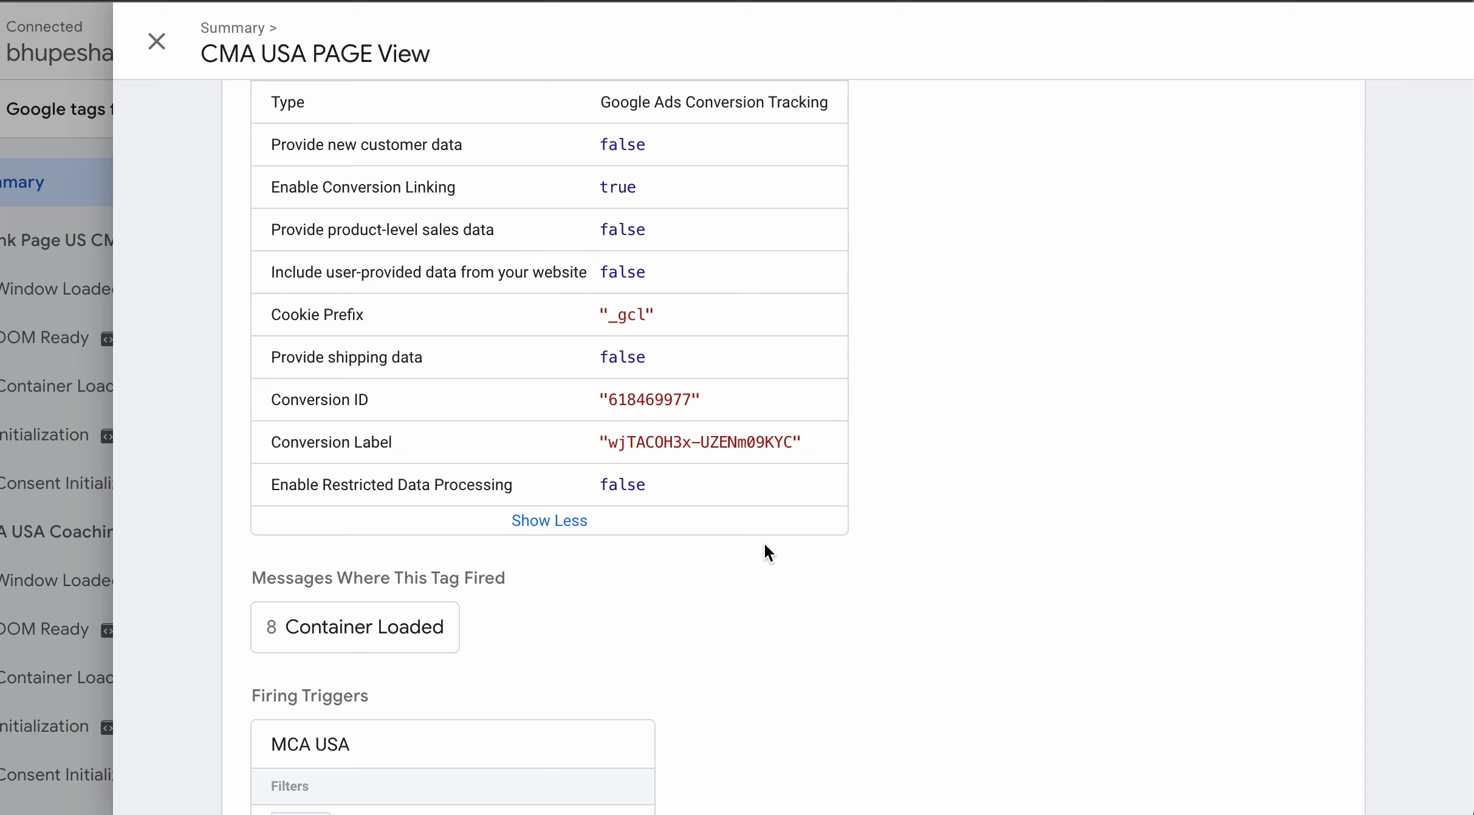
scroll(763, 542, "down", 2)
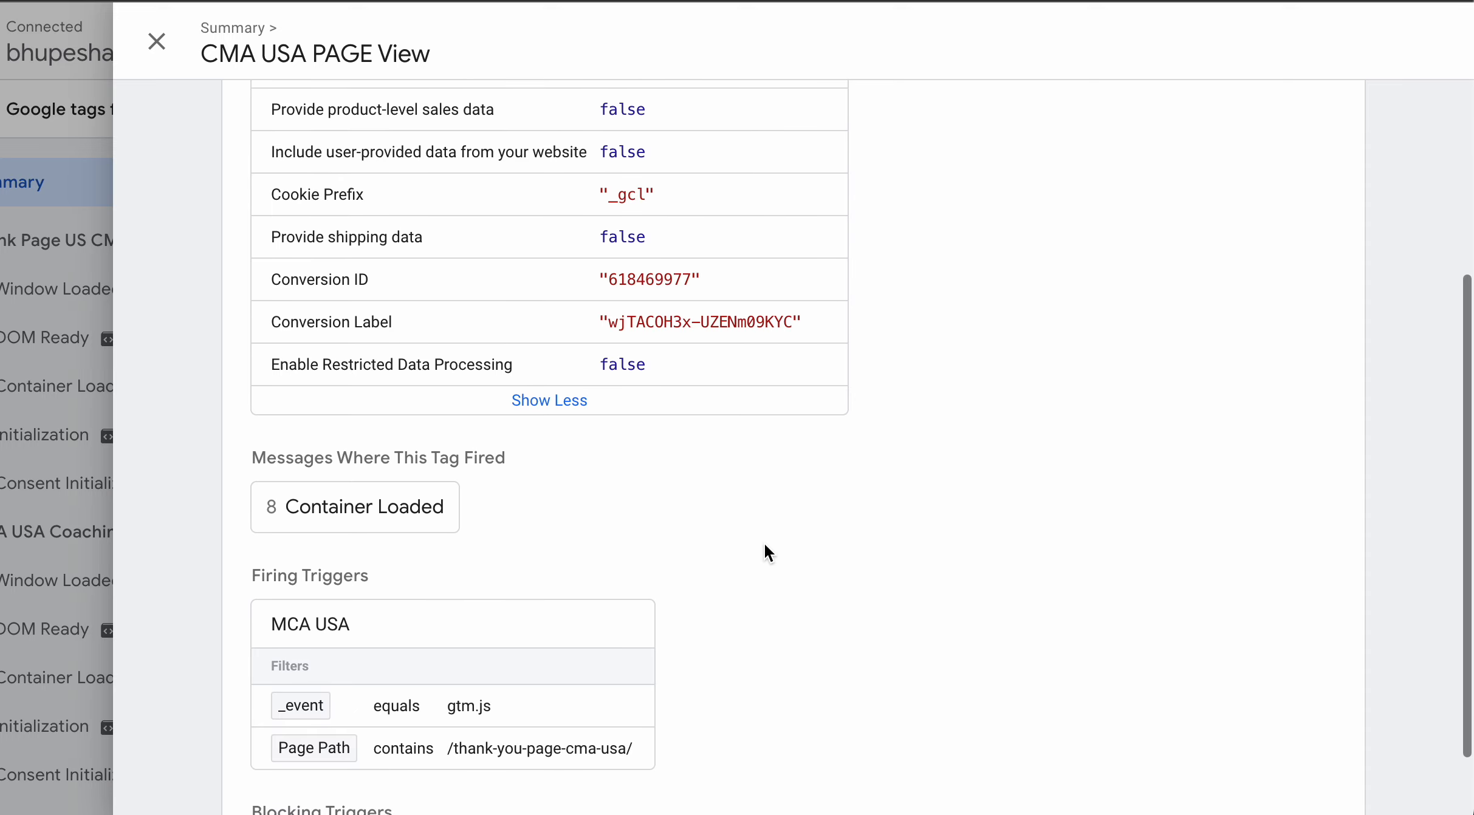
left_click(156, 44)
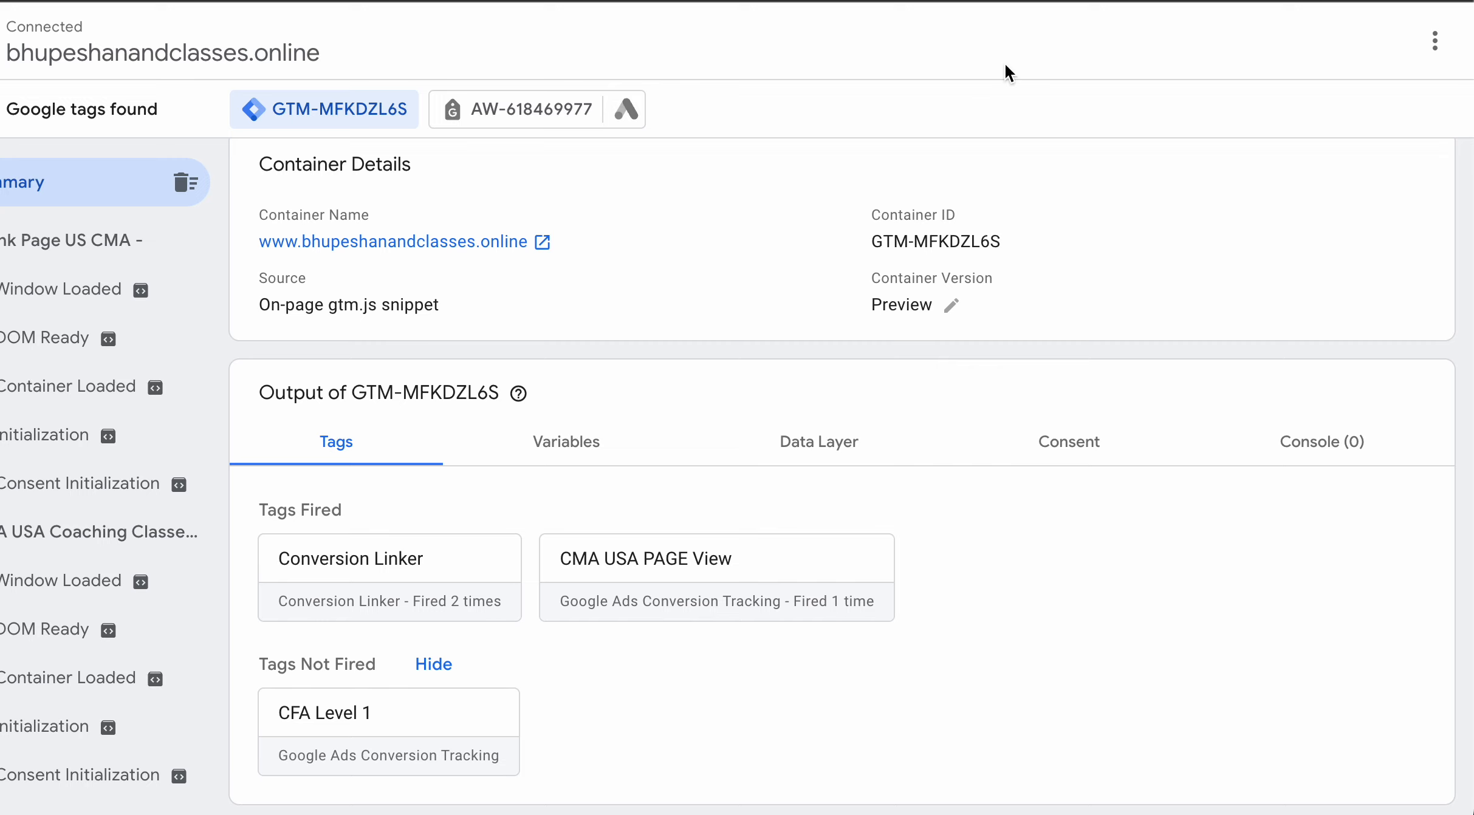
key("ctrl+shift+Tab")
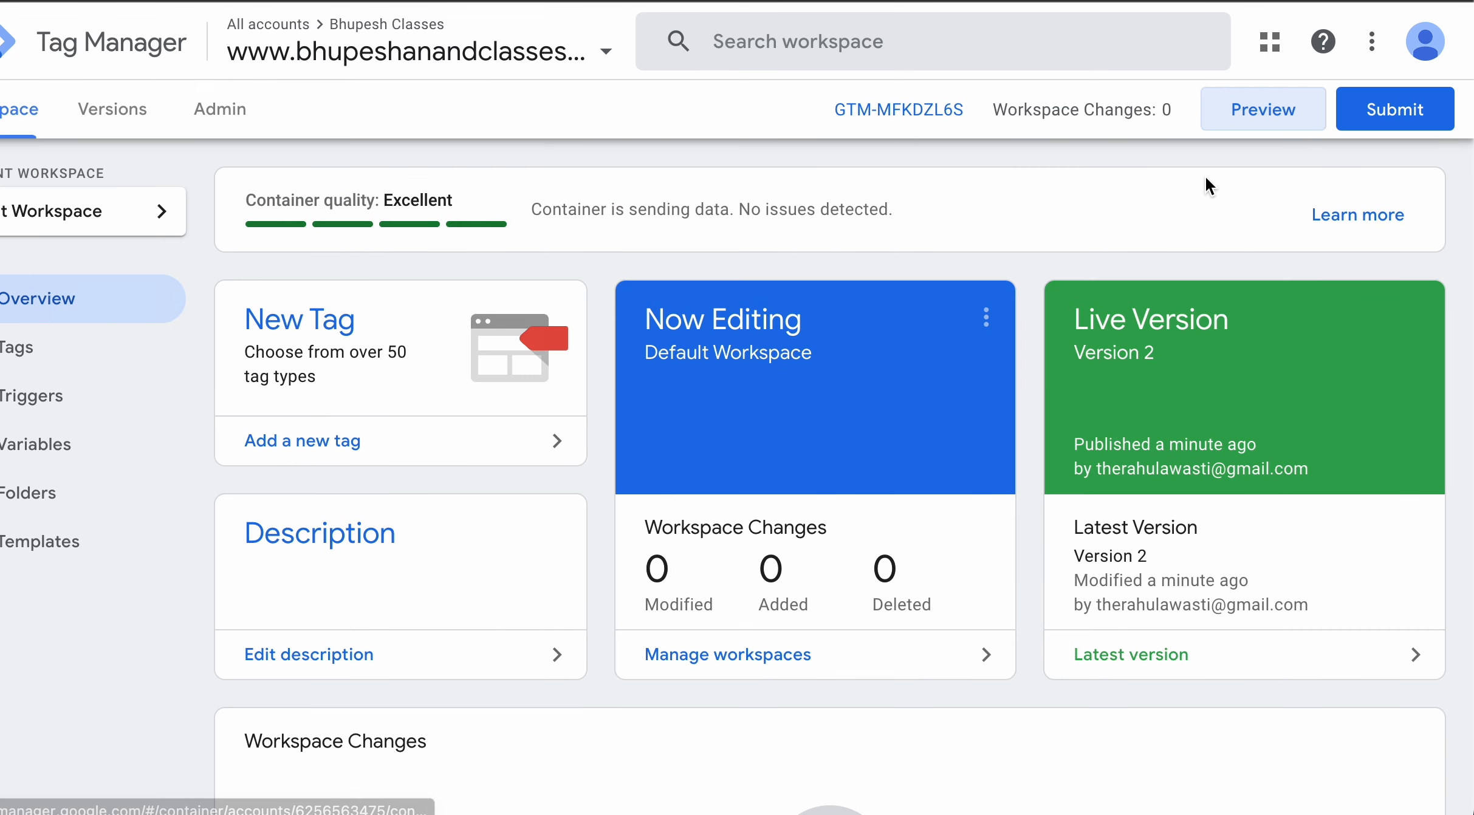
left_click(1251, 120)
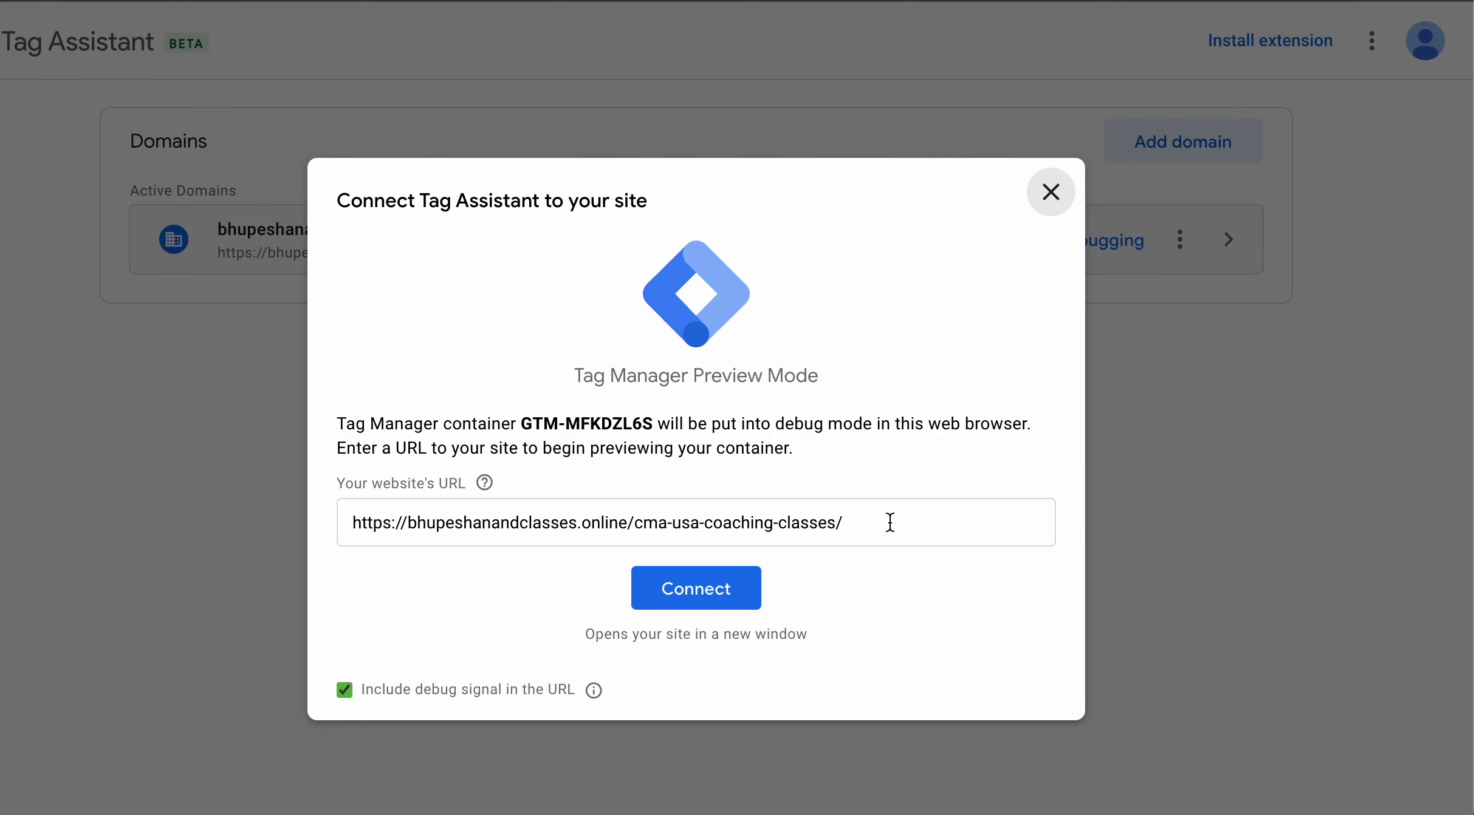
left_click_drag(636, 527, 942, 505)
left_click(913, 527)
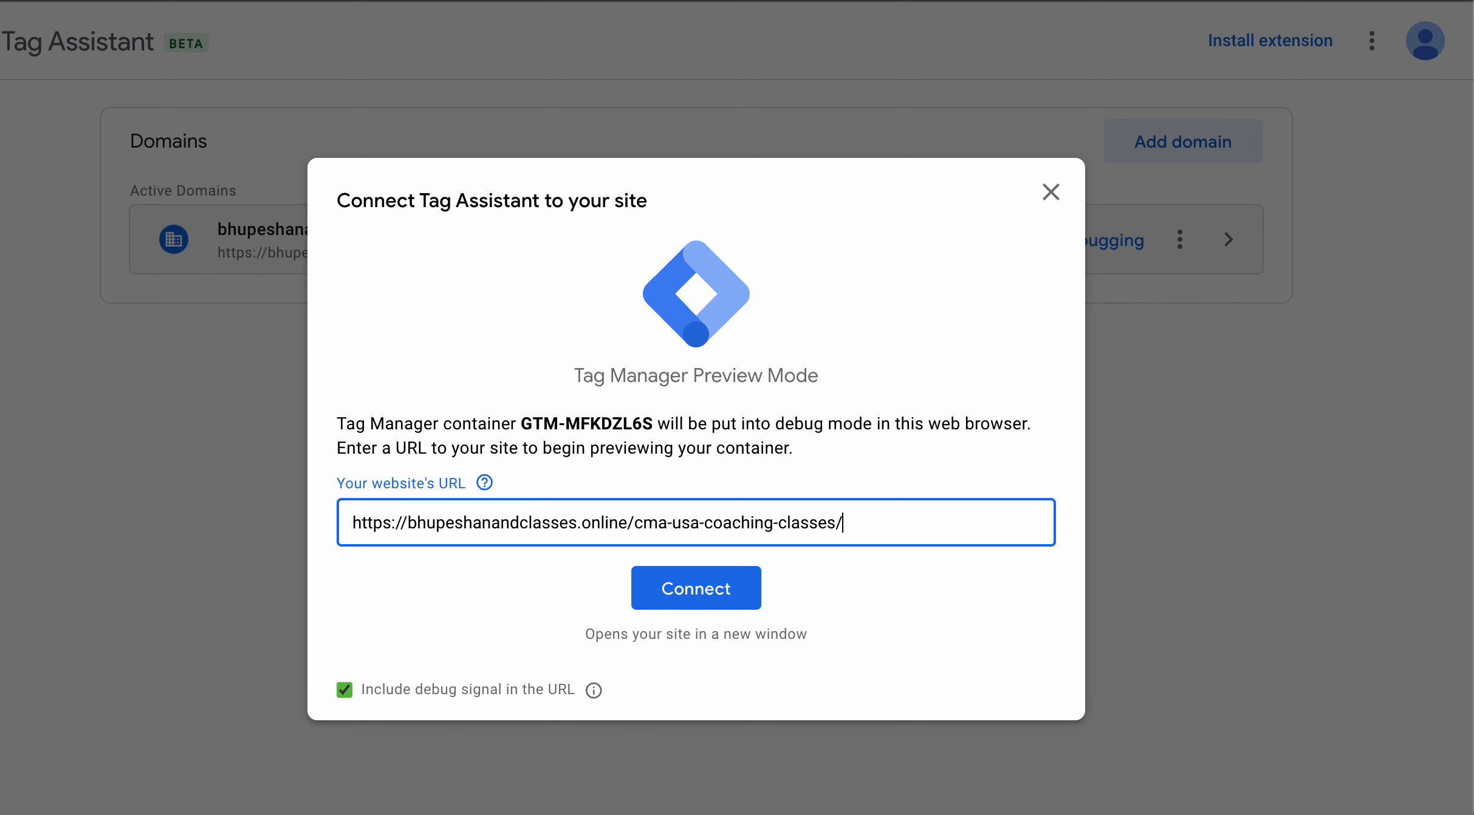
triple_click(864, 521)
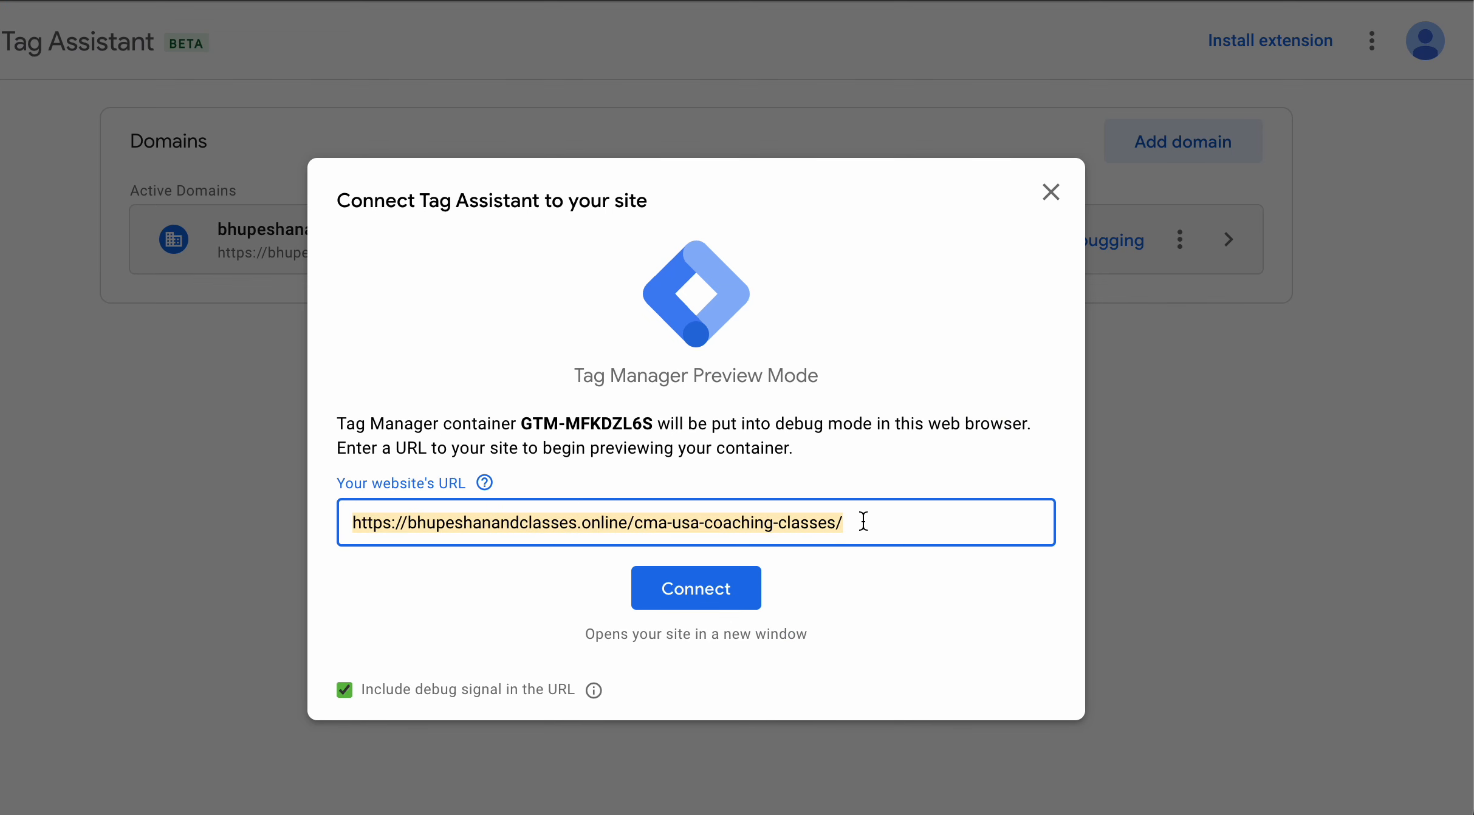
type("https://bhupeshanandclasses.online/cfa-level-1-coaching-classes/")
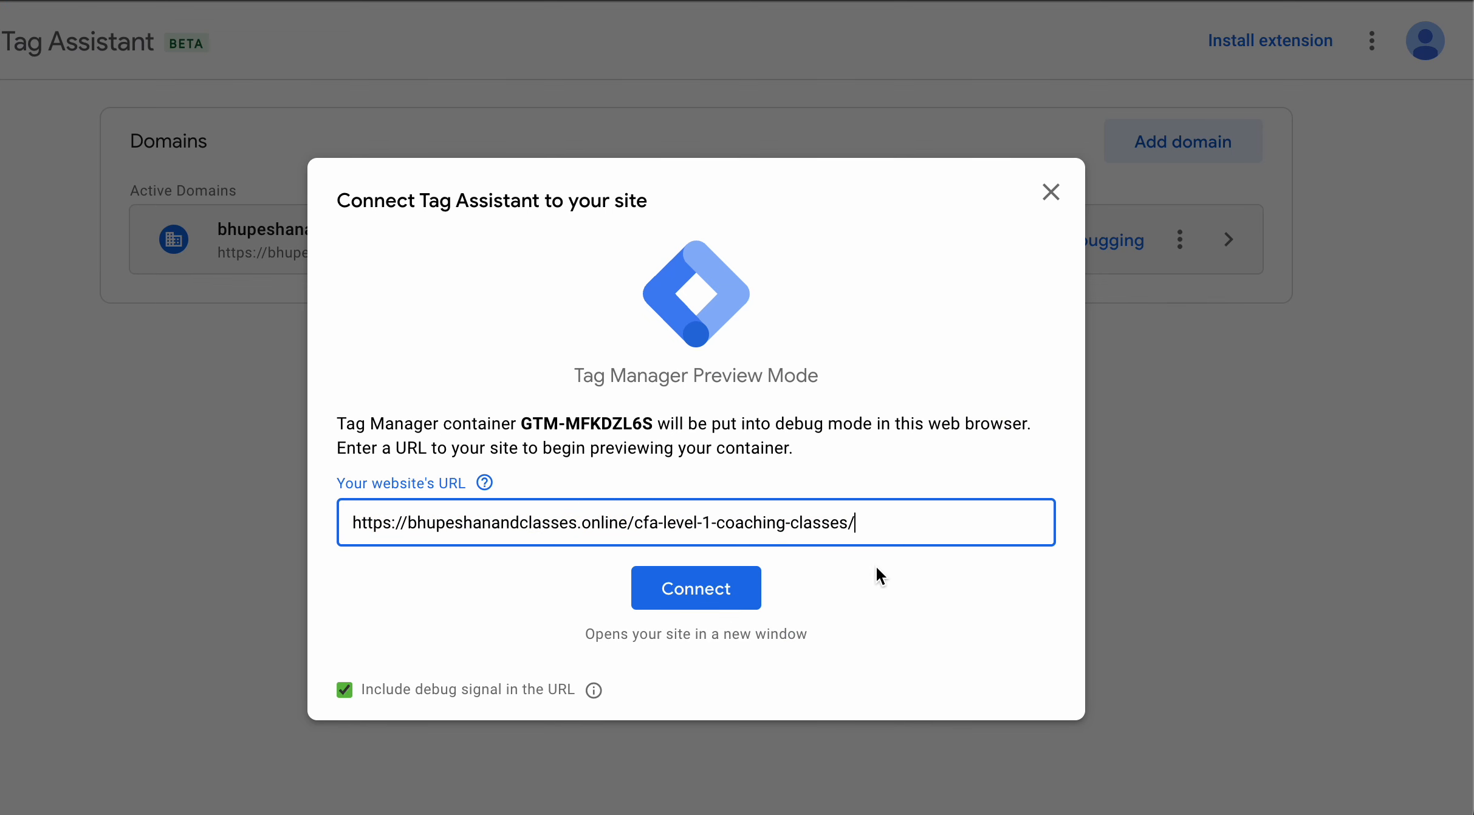
left_click(710, 592)
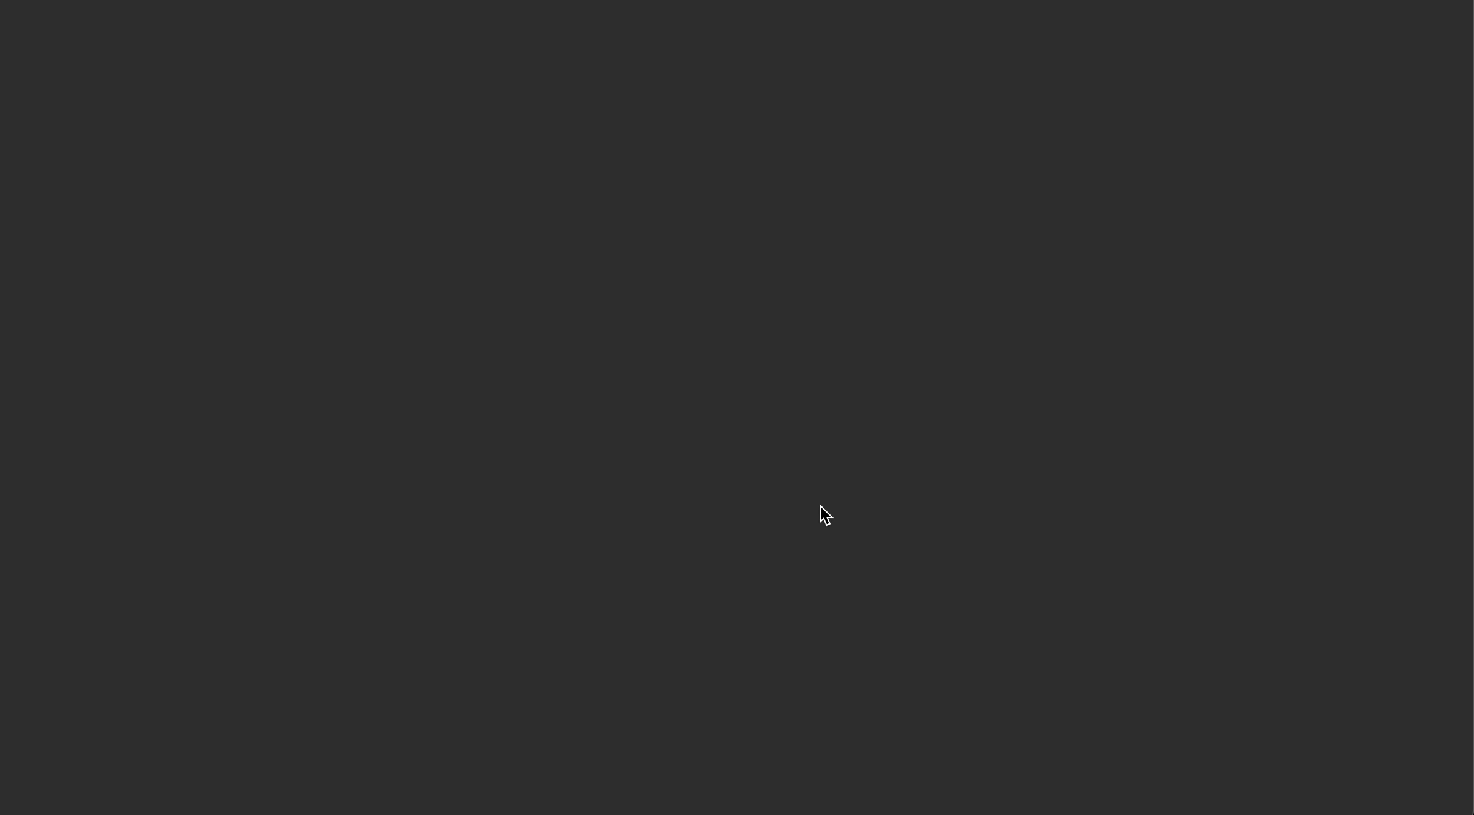
Complete the CFA Level 1 lead form with the name test, a test phone number and e-mail address, and the state up, and submit it
scroll(904, 509, "down", 3)
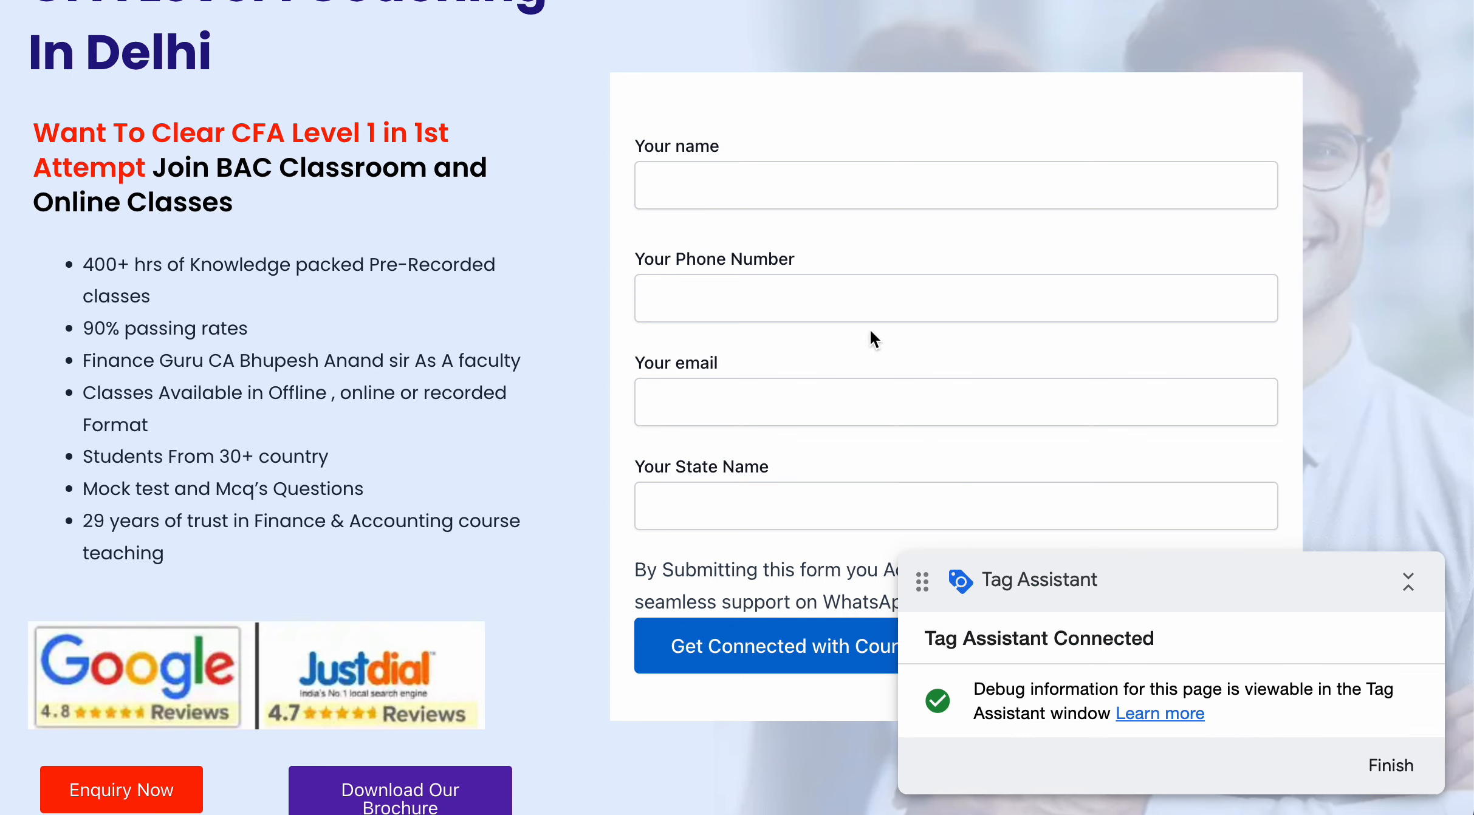
left_click(839, 198)
type("test")
key("Tab")
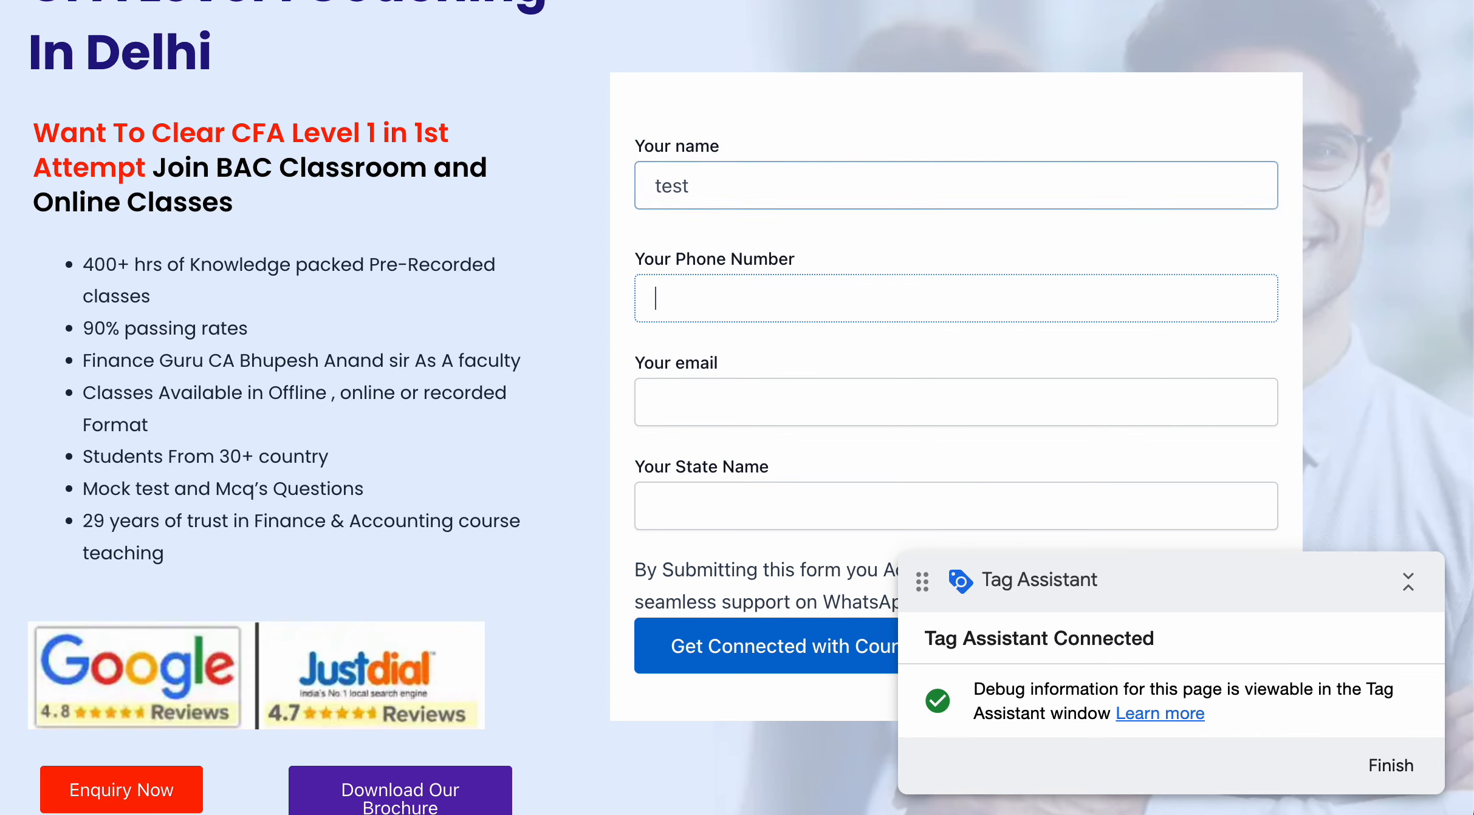
type("999999999")
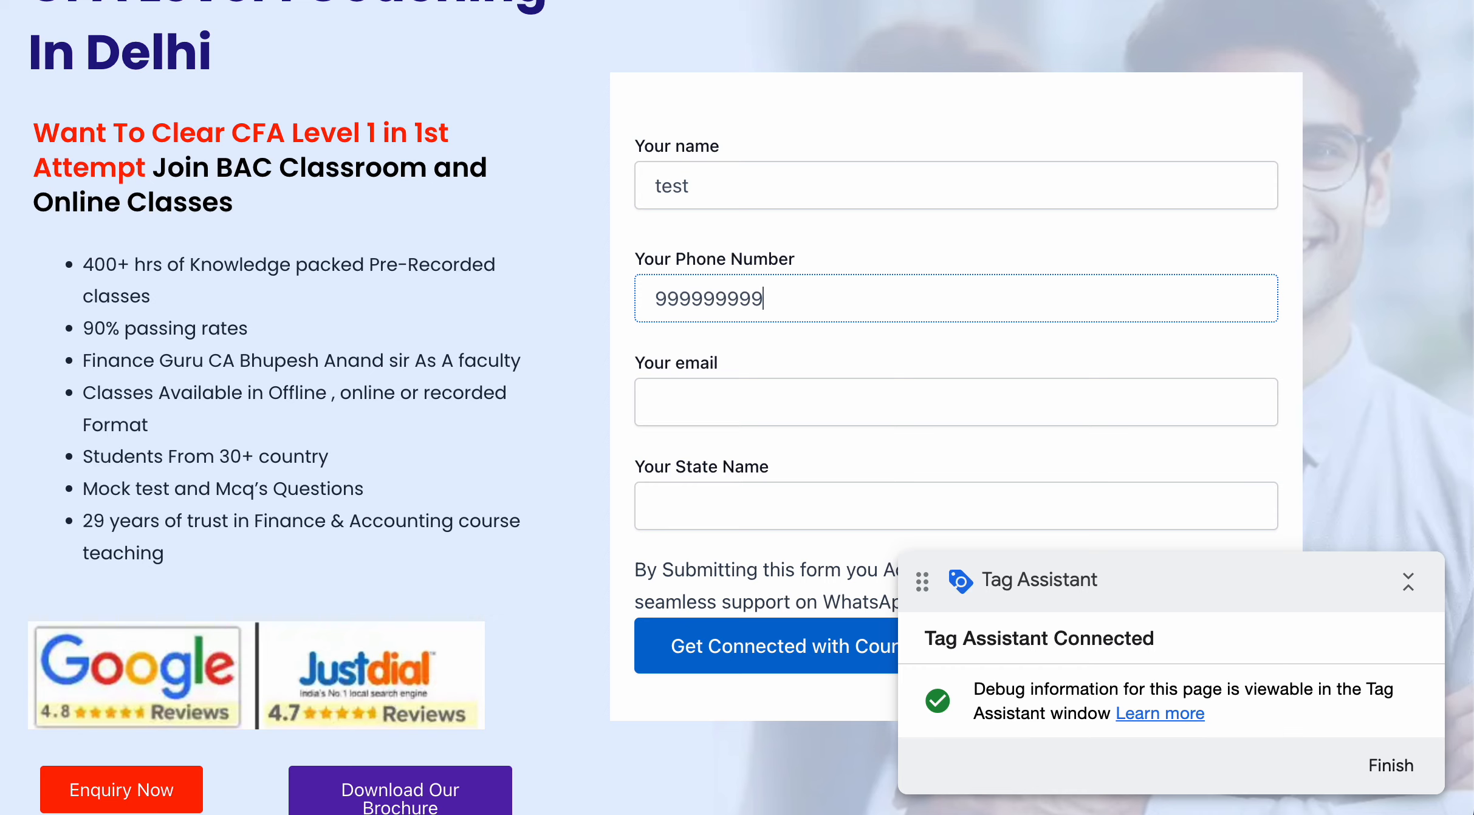
key("Tab")
type("test")
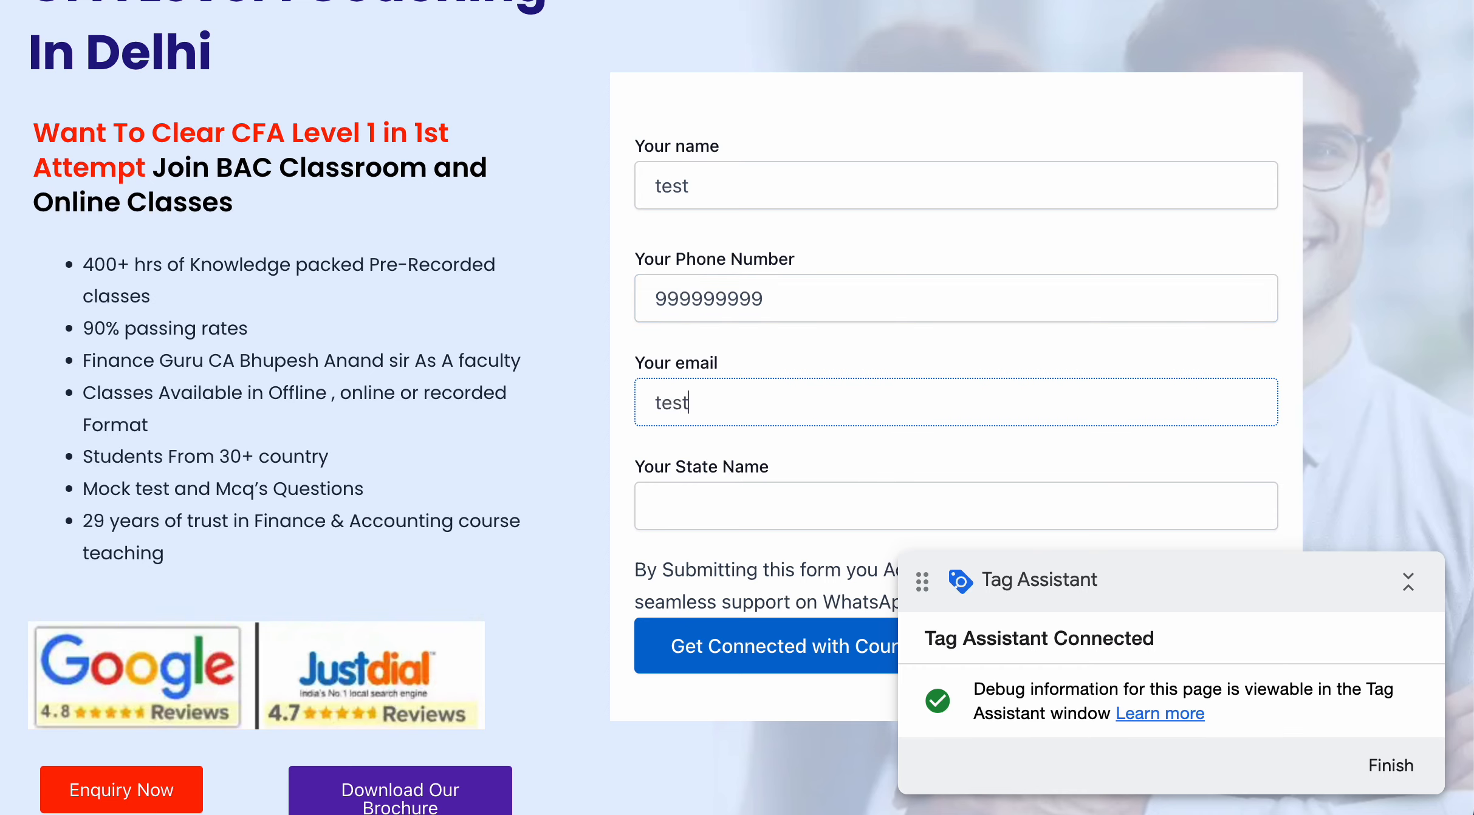
type("@email.com")
key("Tab")
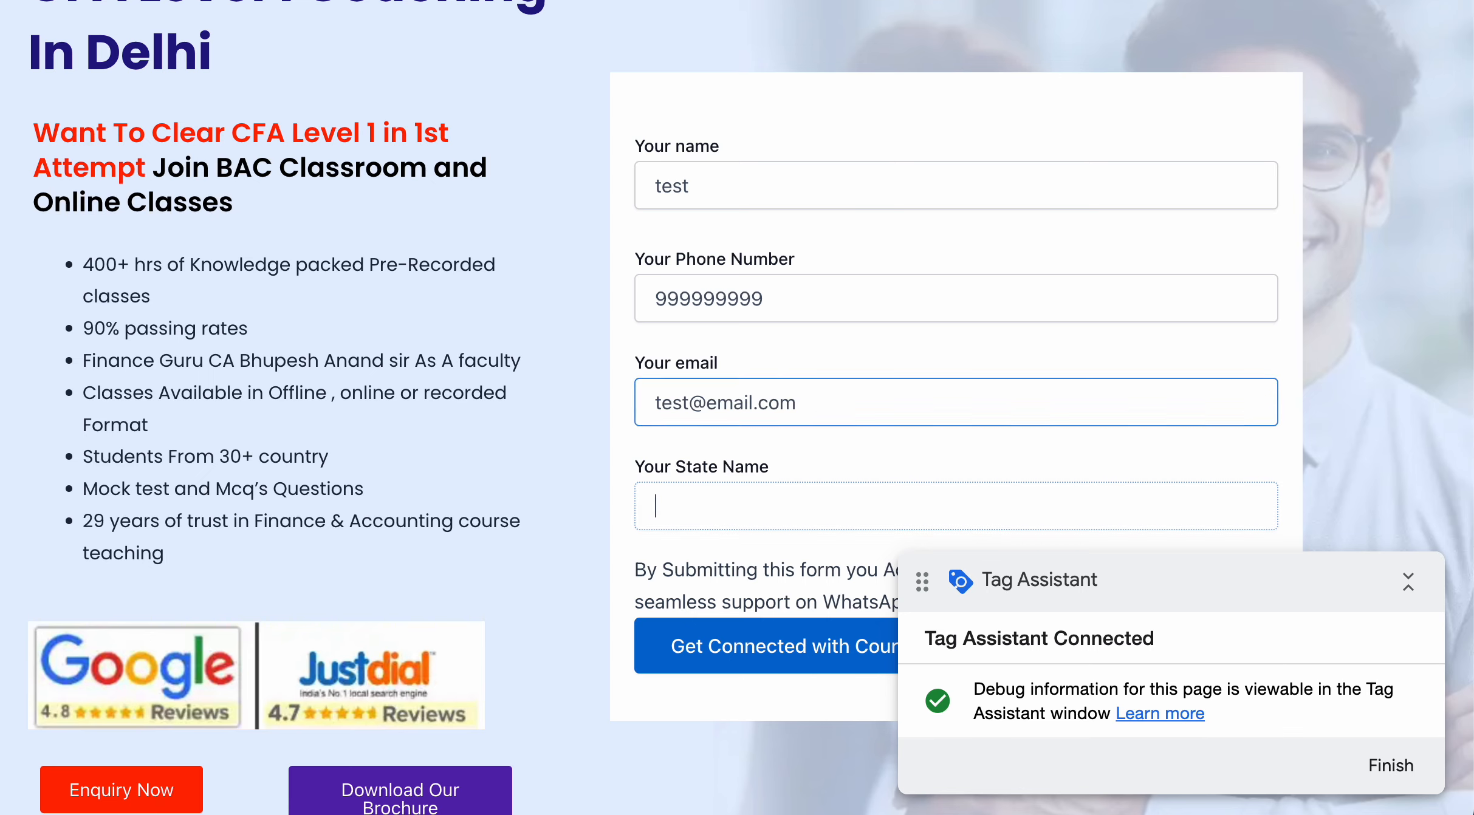
type("up")
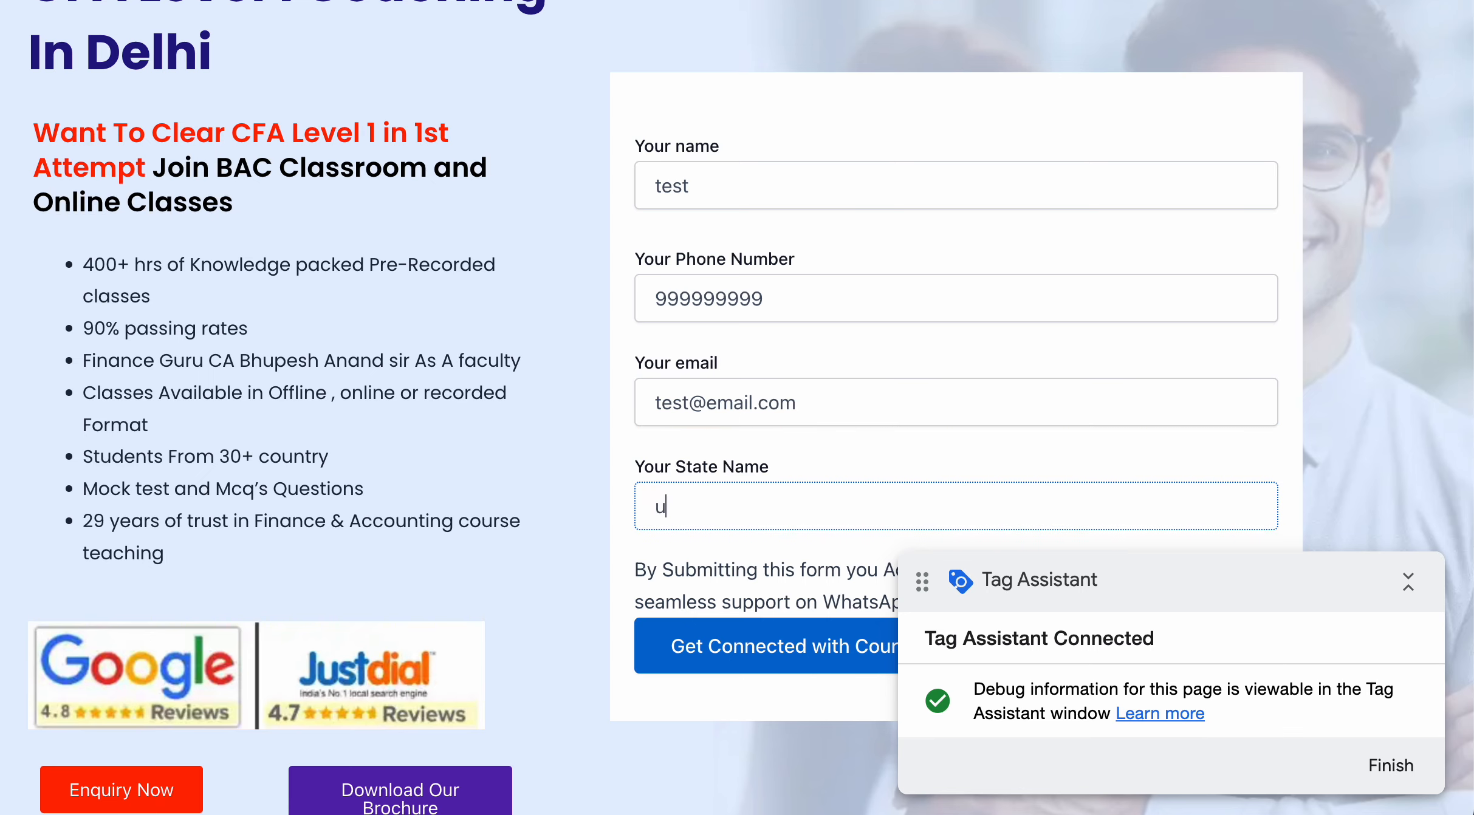
left_click(804, 648)
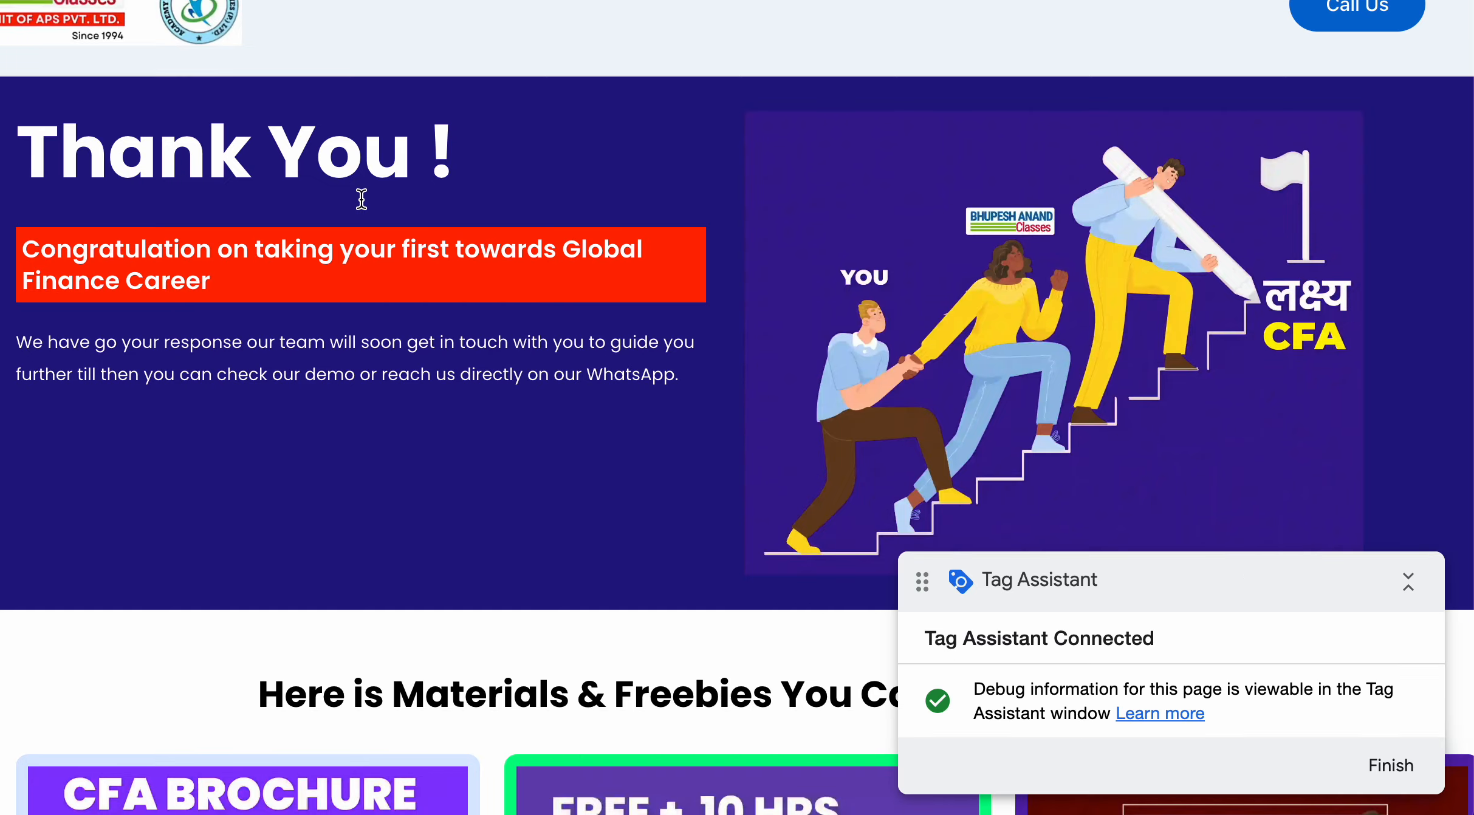
Switch to Tag Assistant, continue to the summary, and examine the CFA Level 1 tag's full properties and firing trigger
key("super+m")
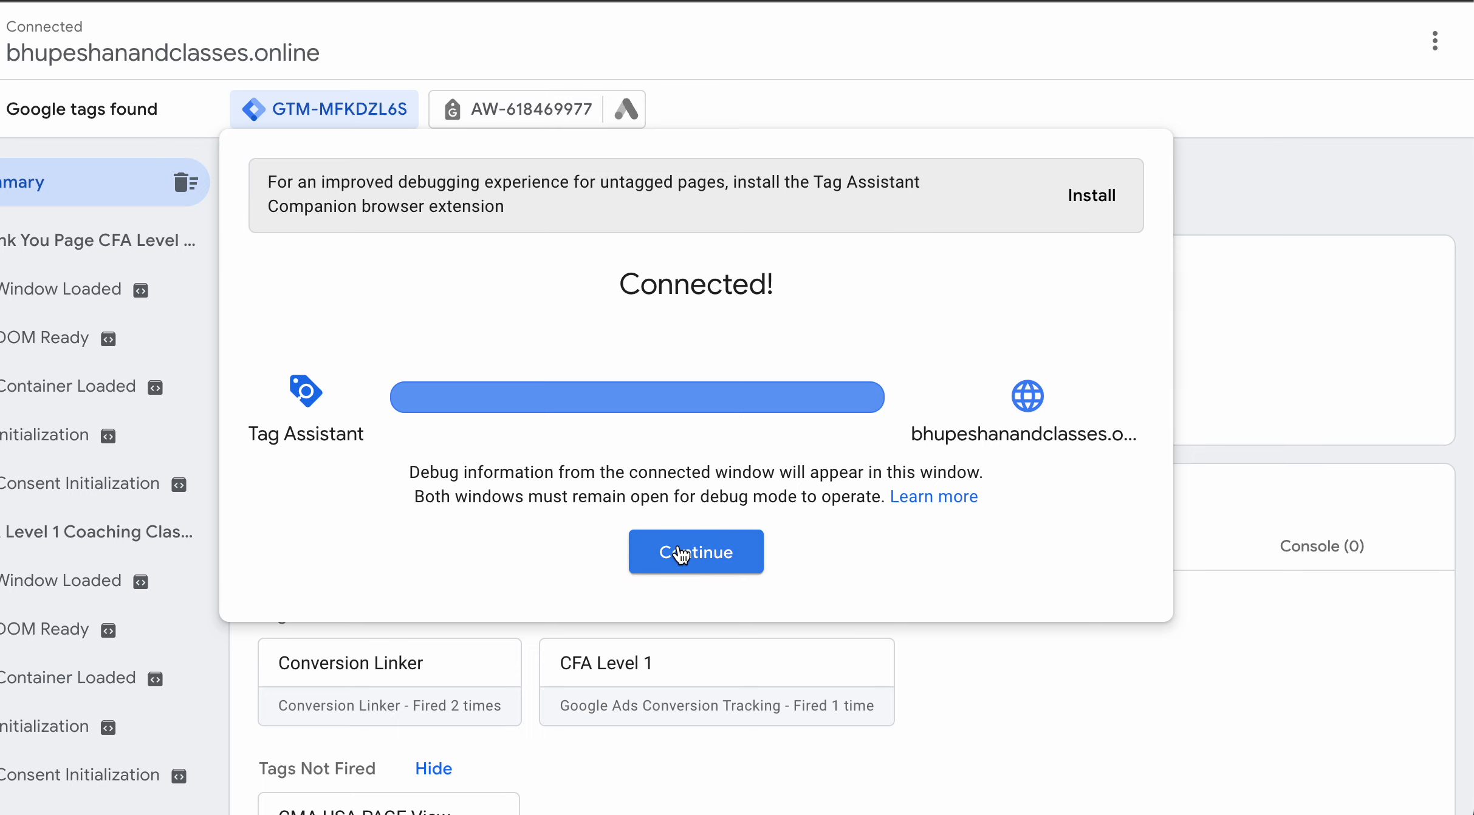
left_click(684, 555)
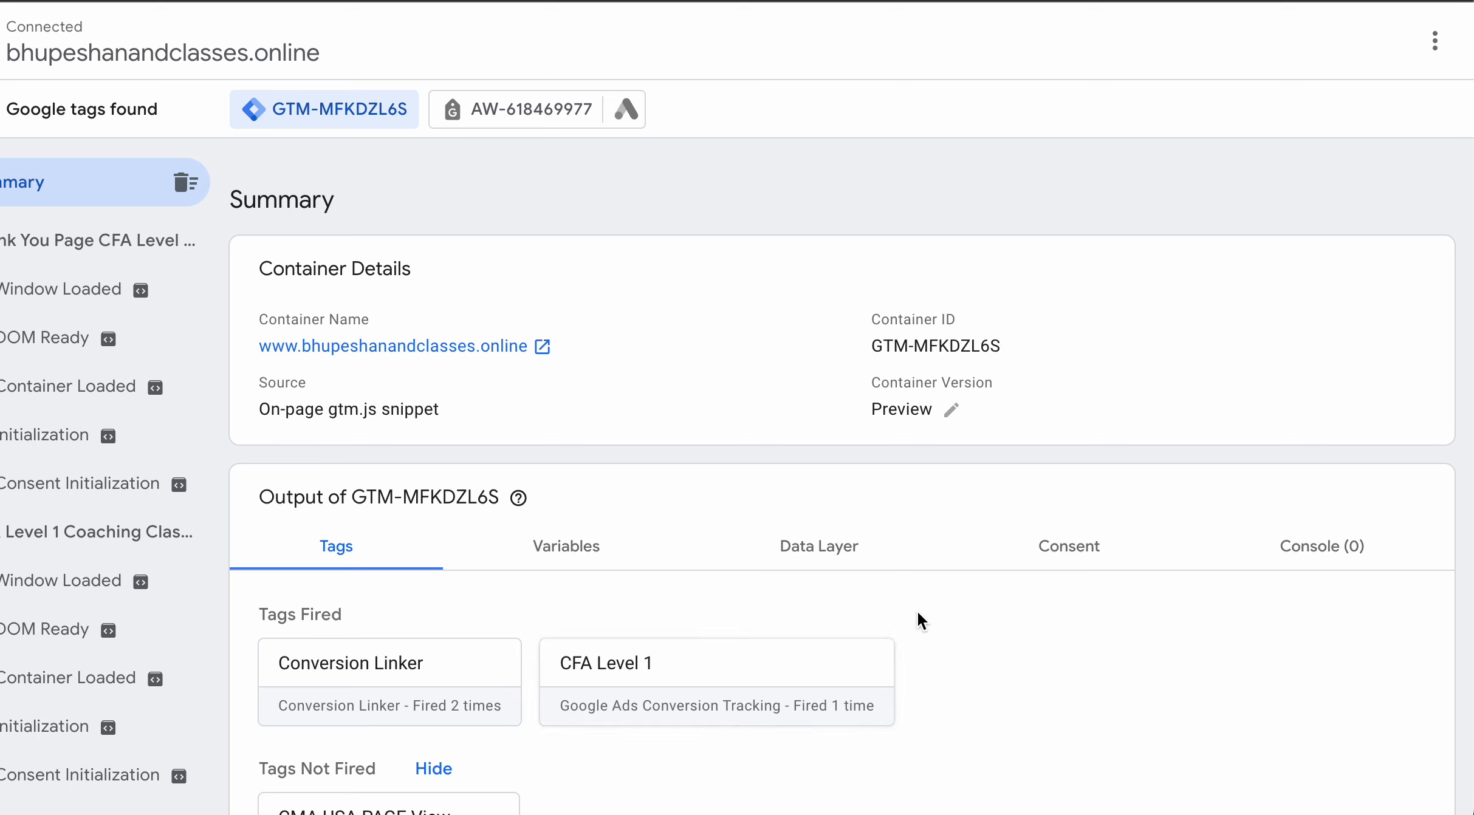
scroll(943, 659, "down", 1)
left_click(767, 642)
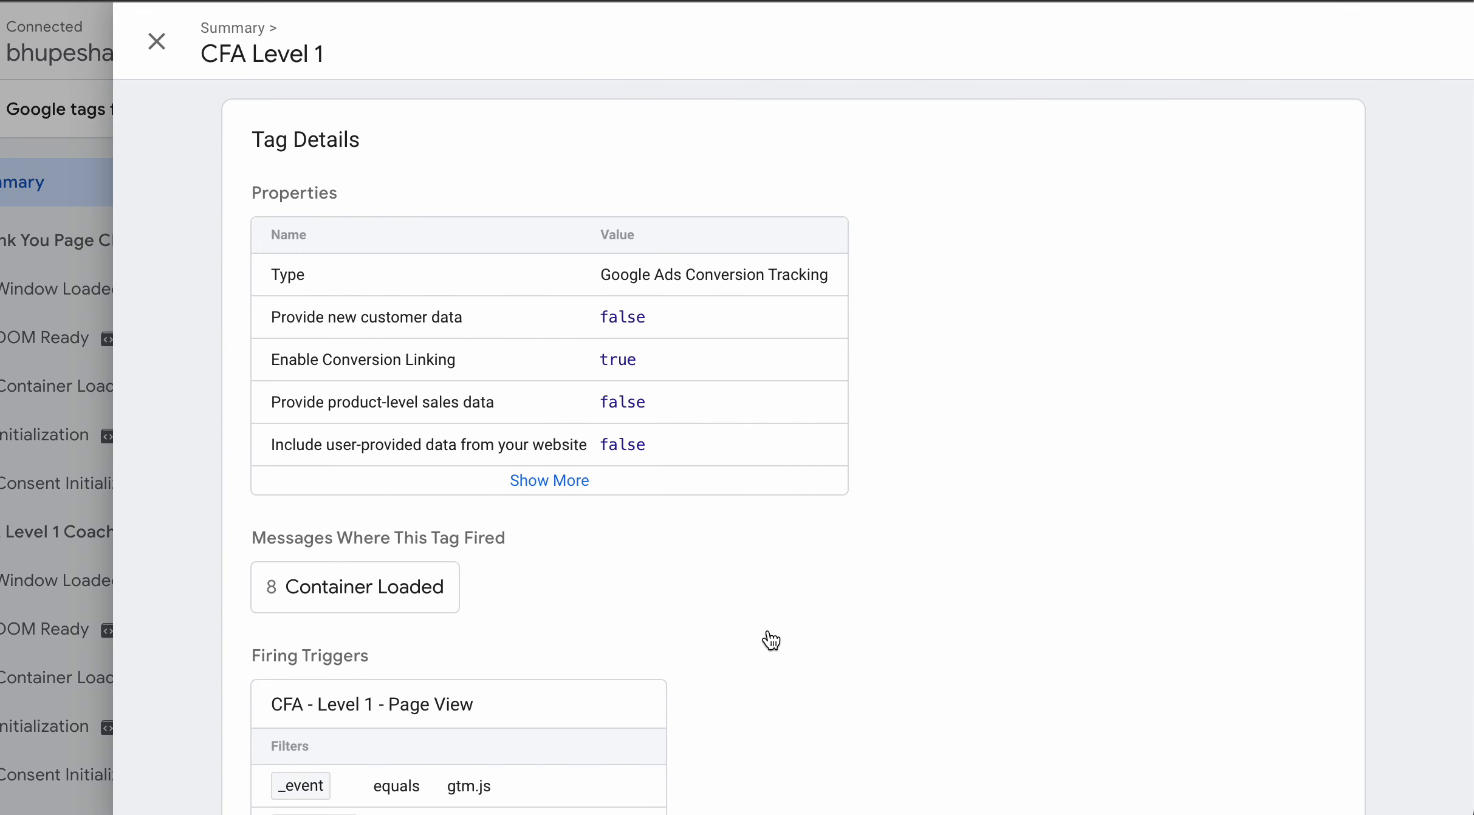
left_click(594, 481)
scroll(720, 430, "down", 2)
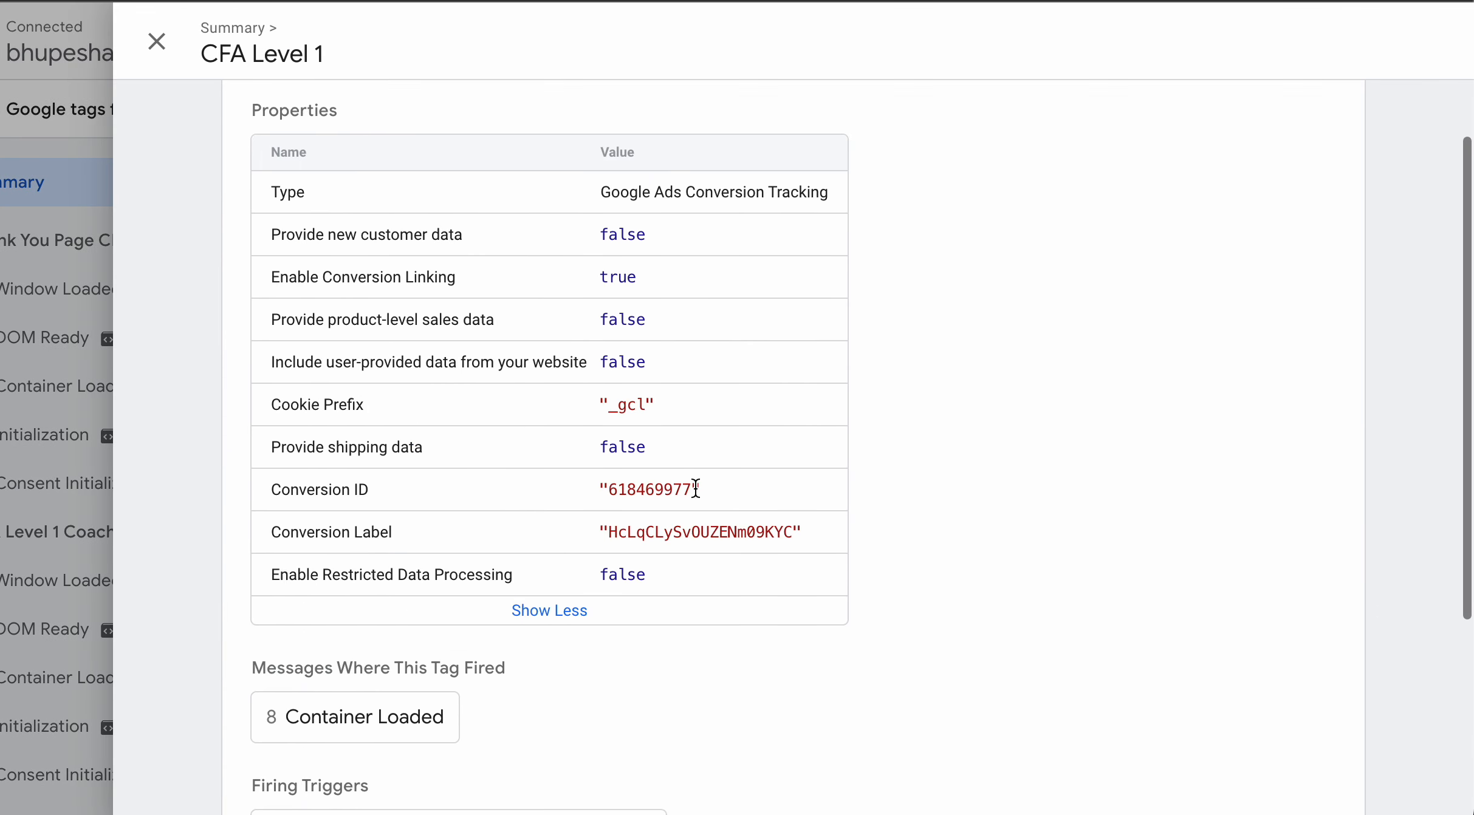
scroll(933, 527, "down", 4)
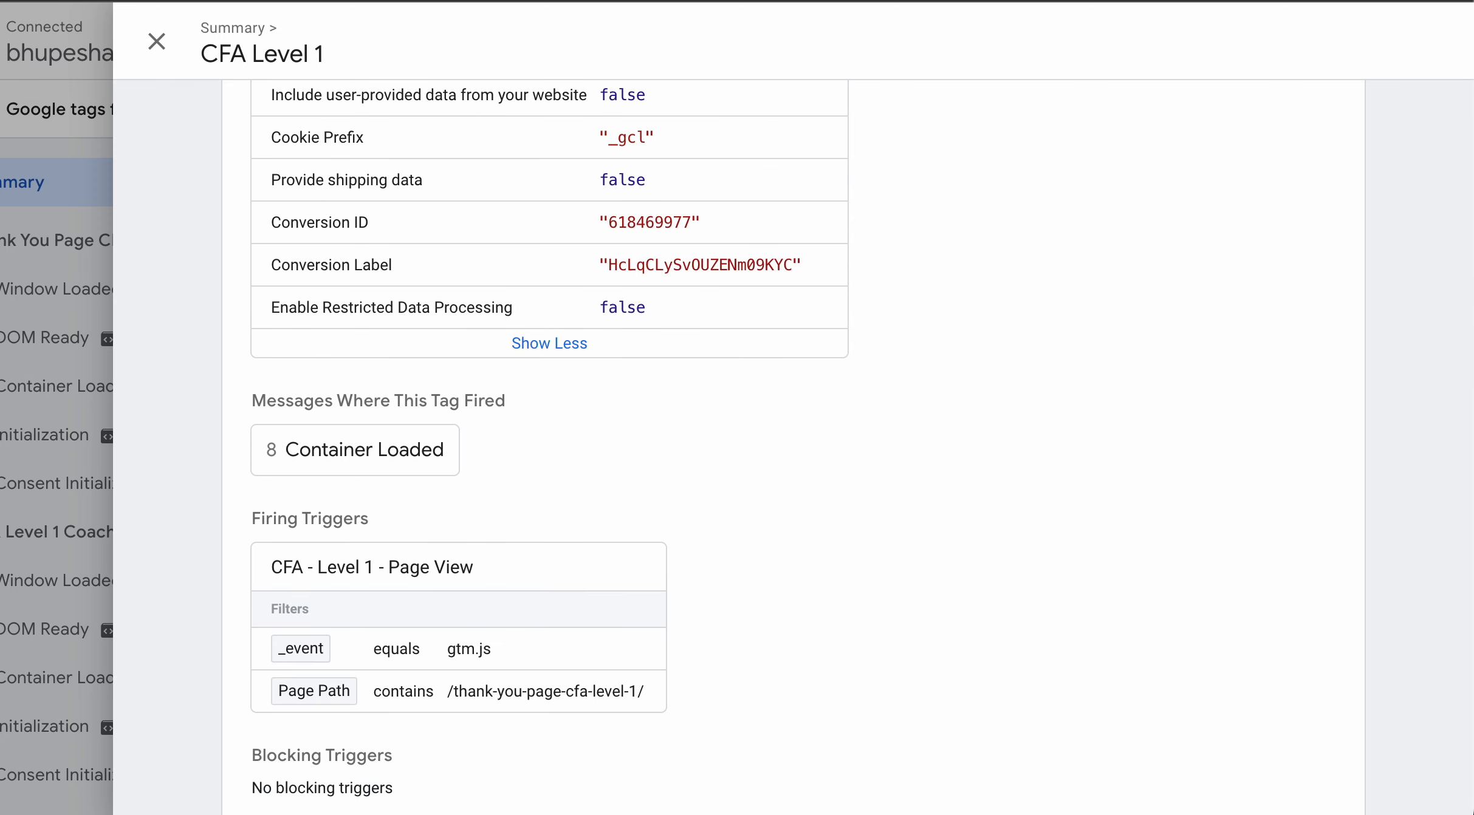
Switch to Google Ads, return to the conversions summary and check the status of the CFA Level 1 and Cma-usa-Lead-form conversion actions
key("ctrl+Tab")
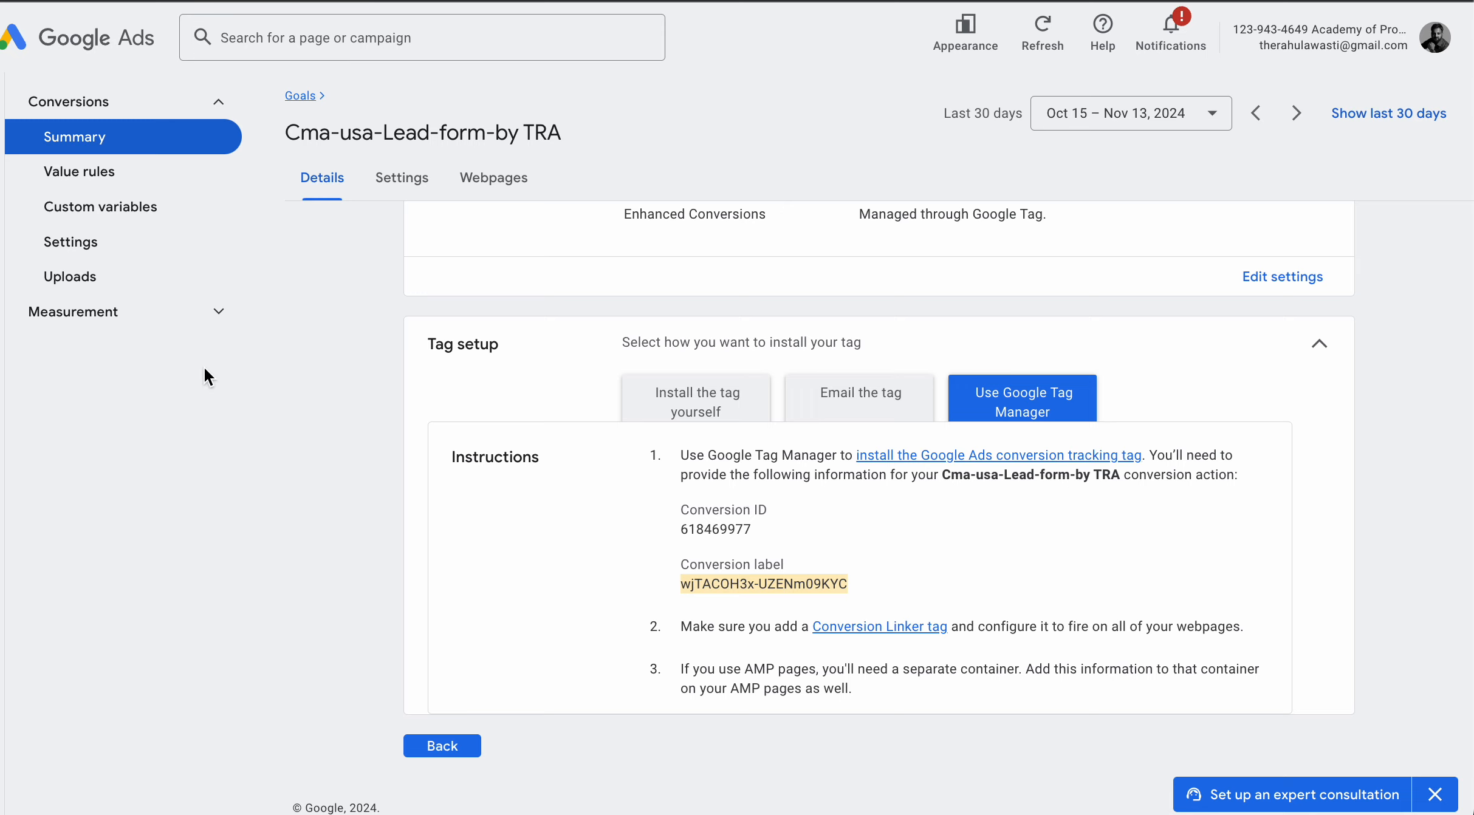
left_click(442, 743)
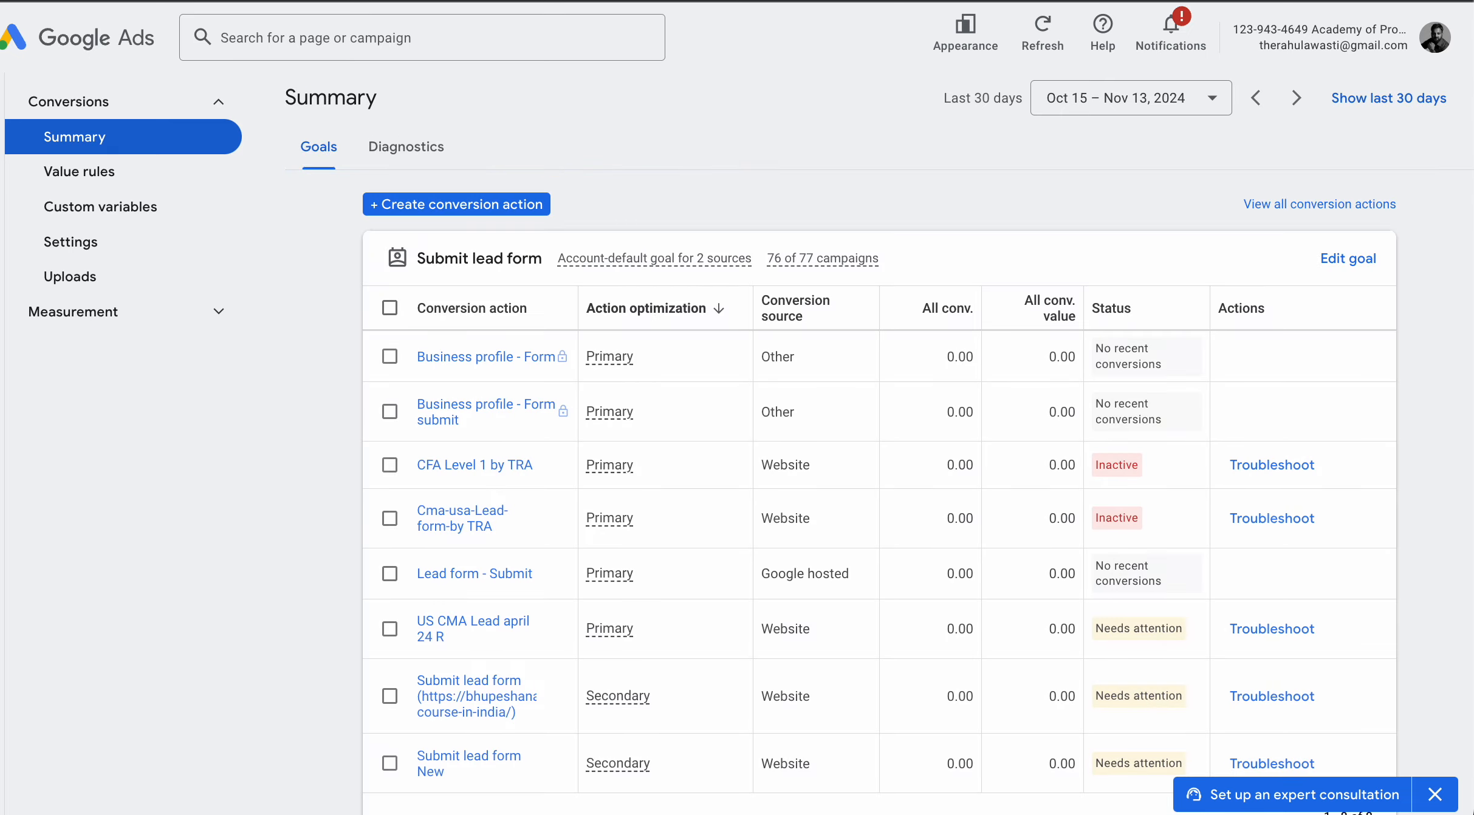
left_click(100, 45)
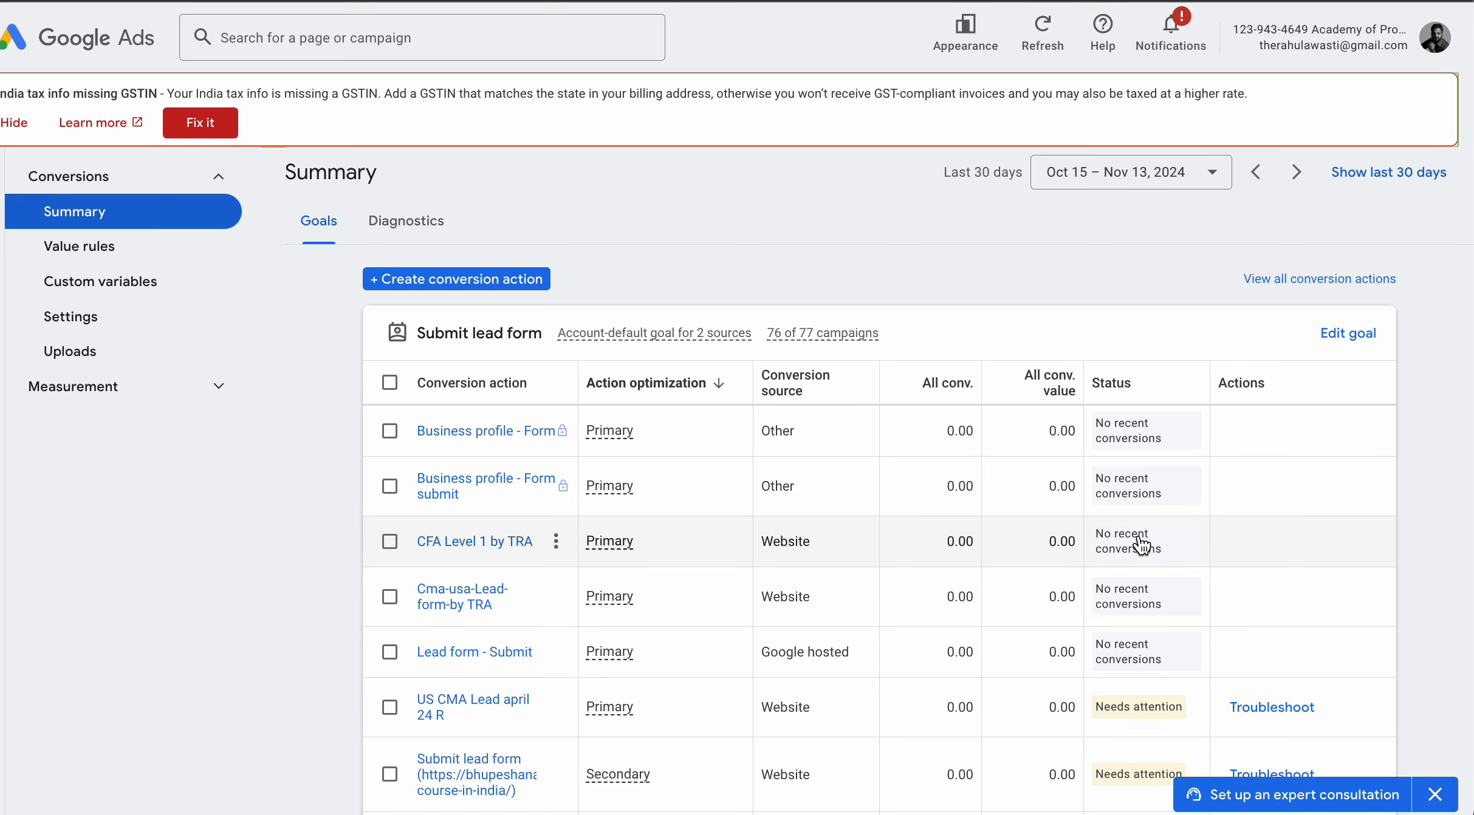
mouse_move(1147, 570)
scroll(1453, 553, "down", 1)
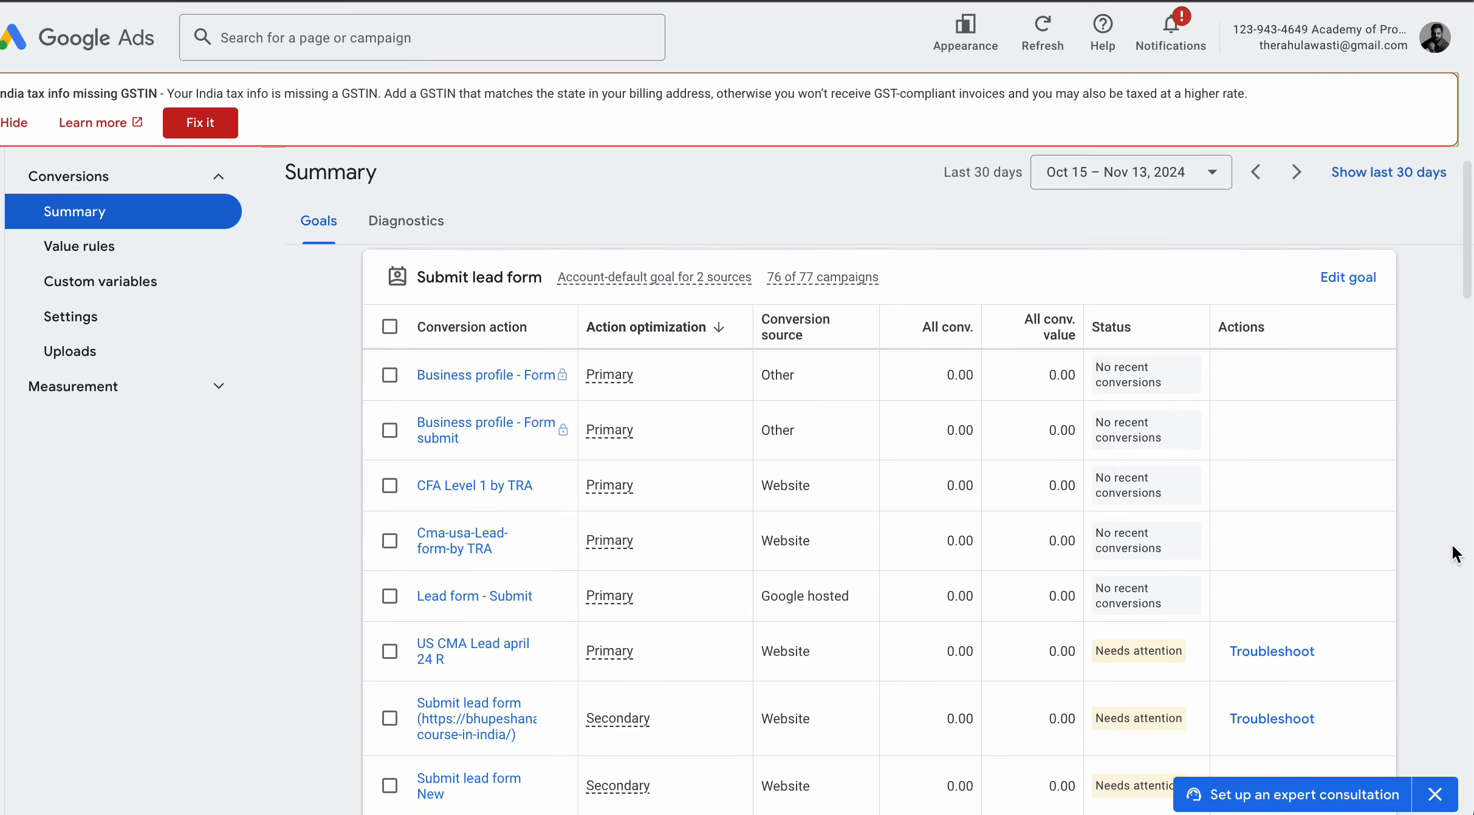
scroll(1453, 553, "down", 1)
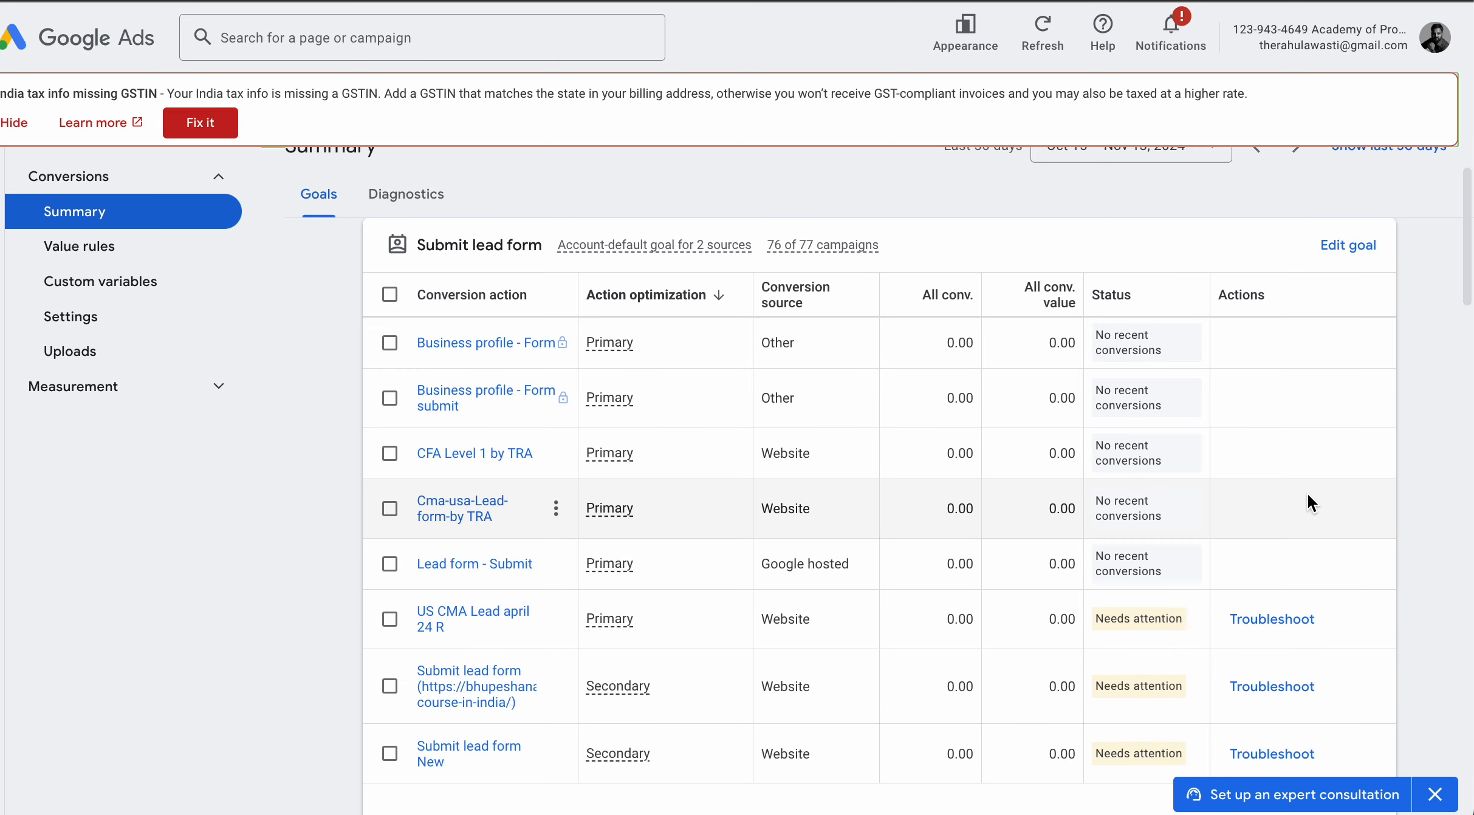
scroll(1308, 508, "up", 2)
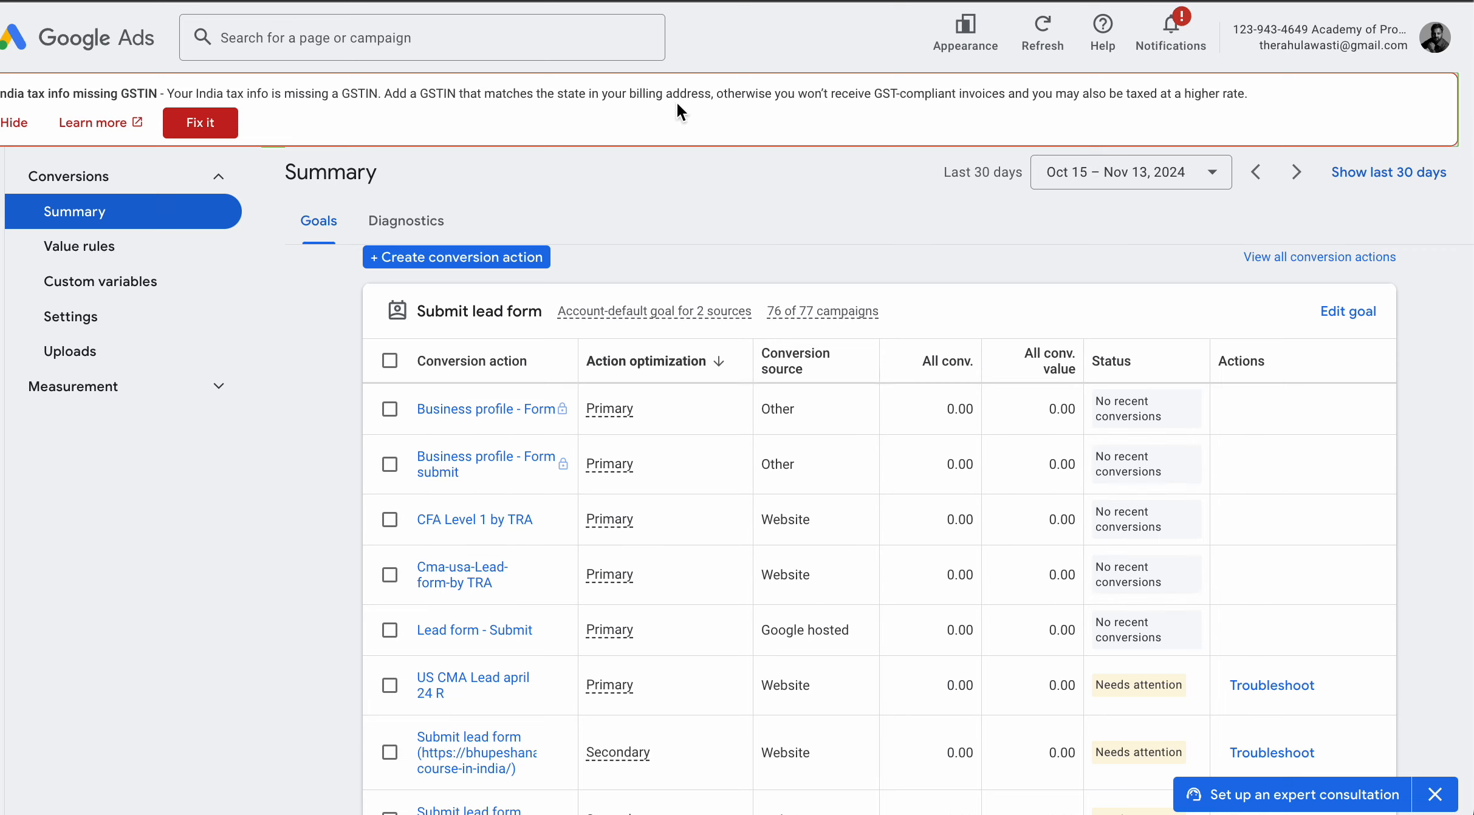
scroll(550, 351, "up", 1)
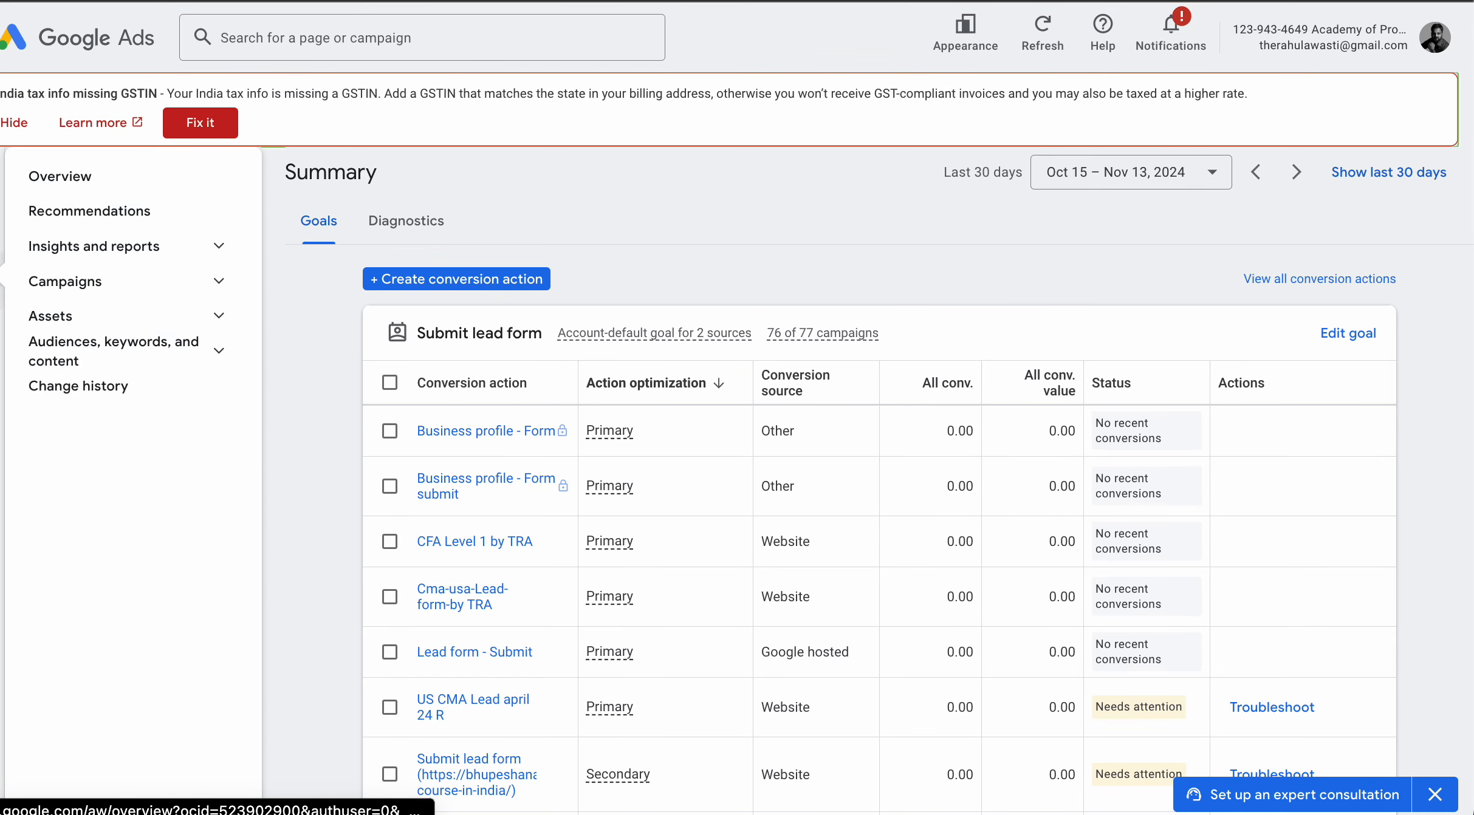
Open the account overview and examine its performance chart and the diagnostic insights for the recently created campaign
left_click(48, 179)
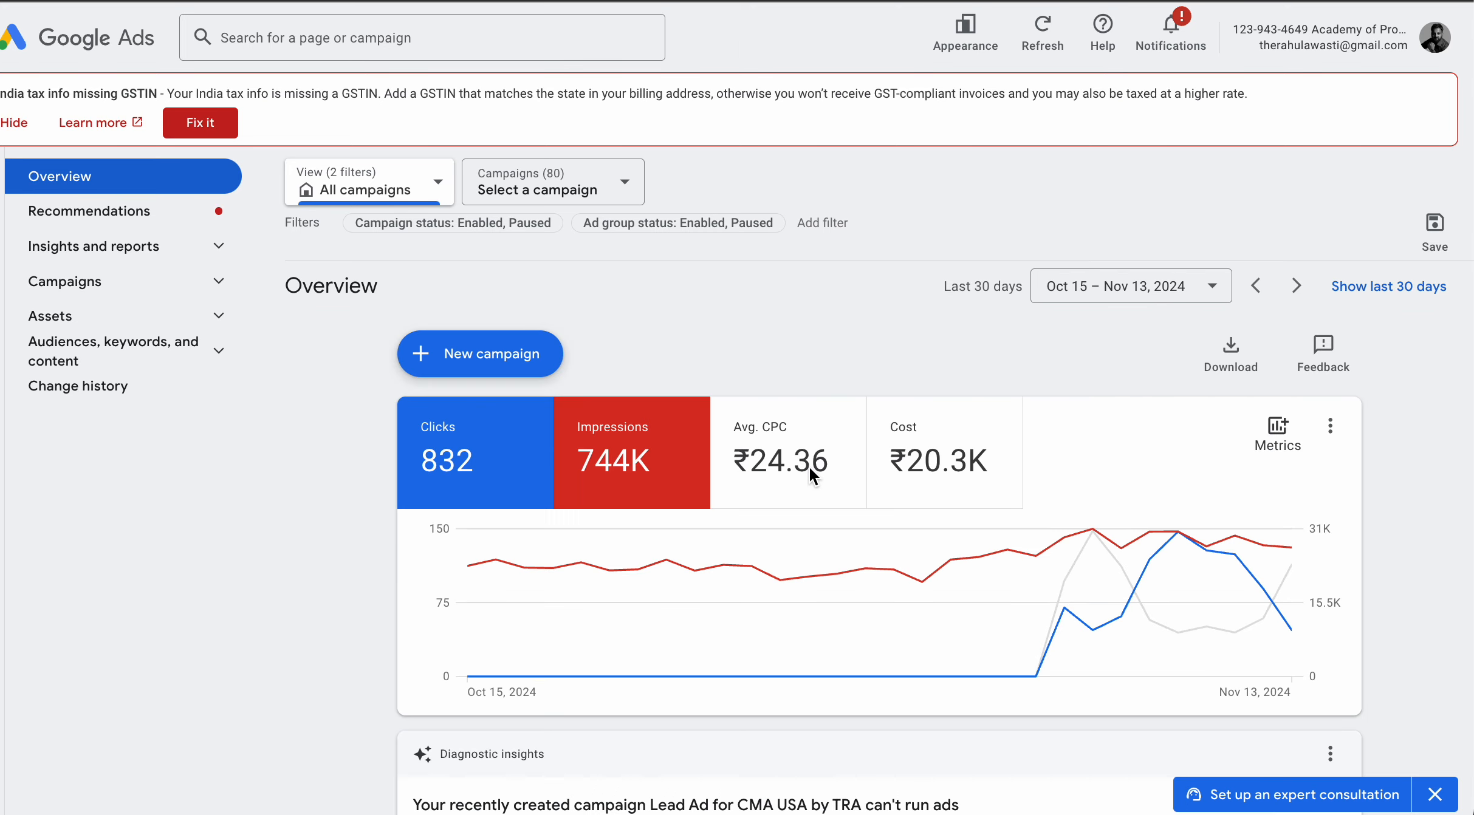
scroll(1105, 511, "down", 5)
scroll(1106, 508, "down", 1)
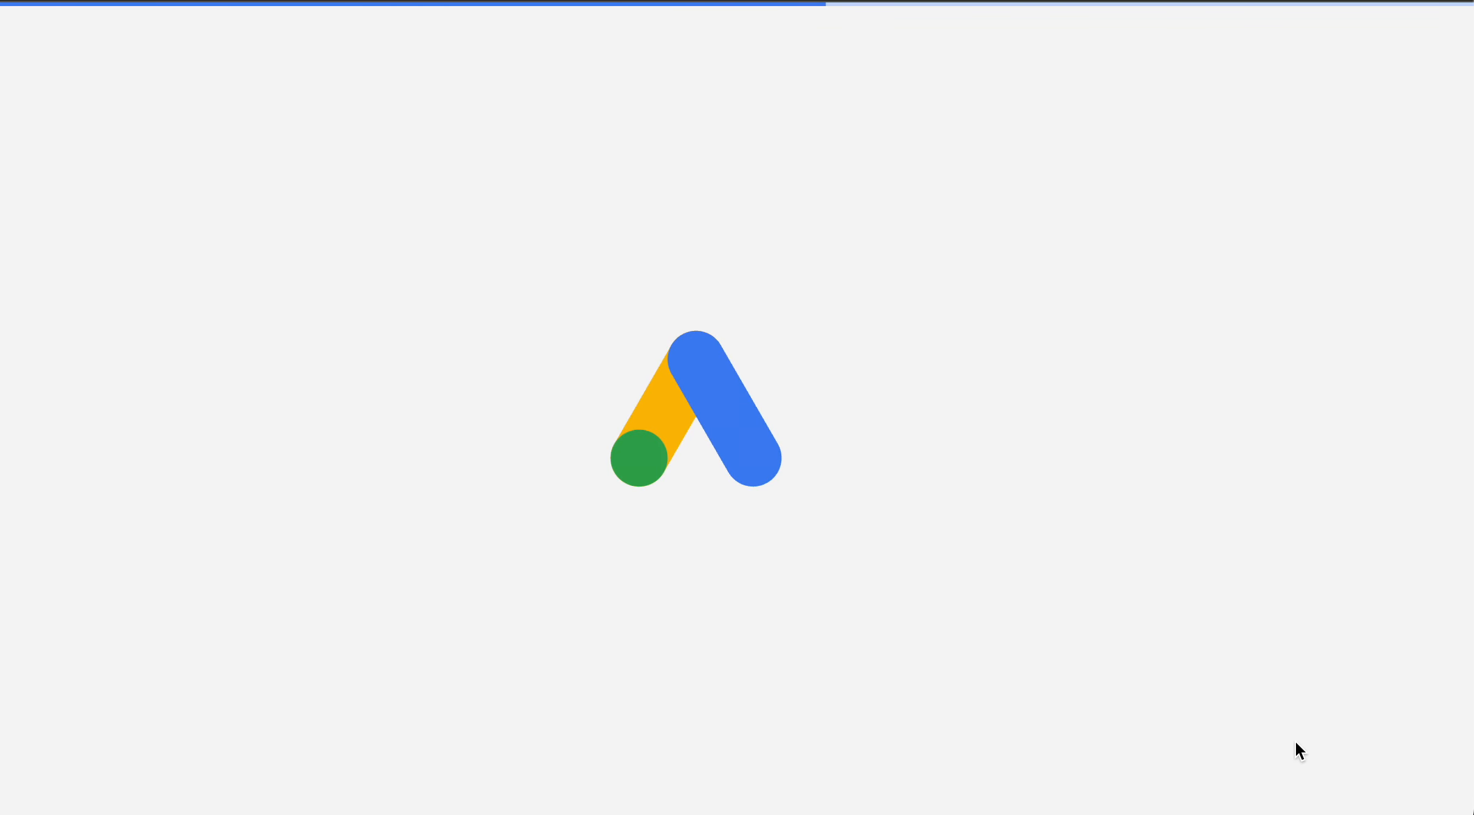
scroll(1229, 608, "down", 5)
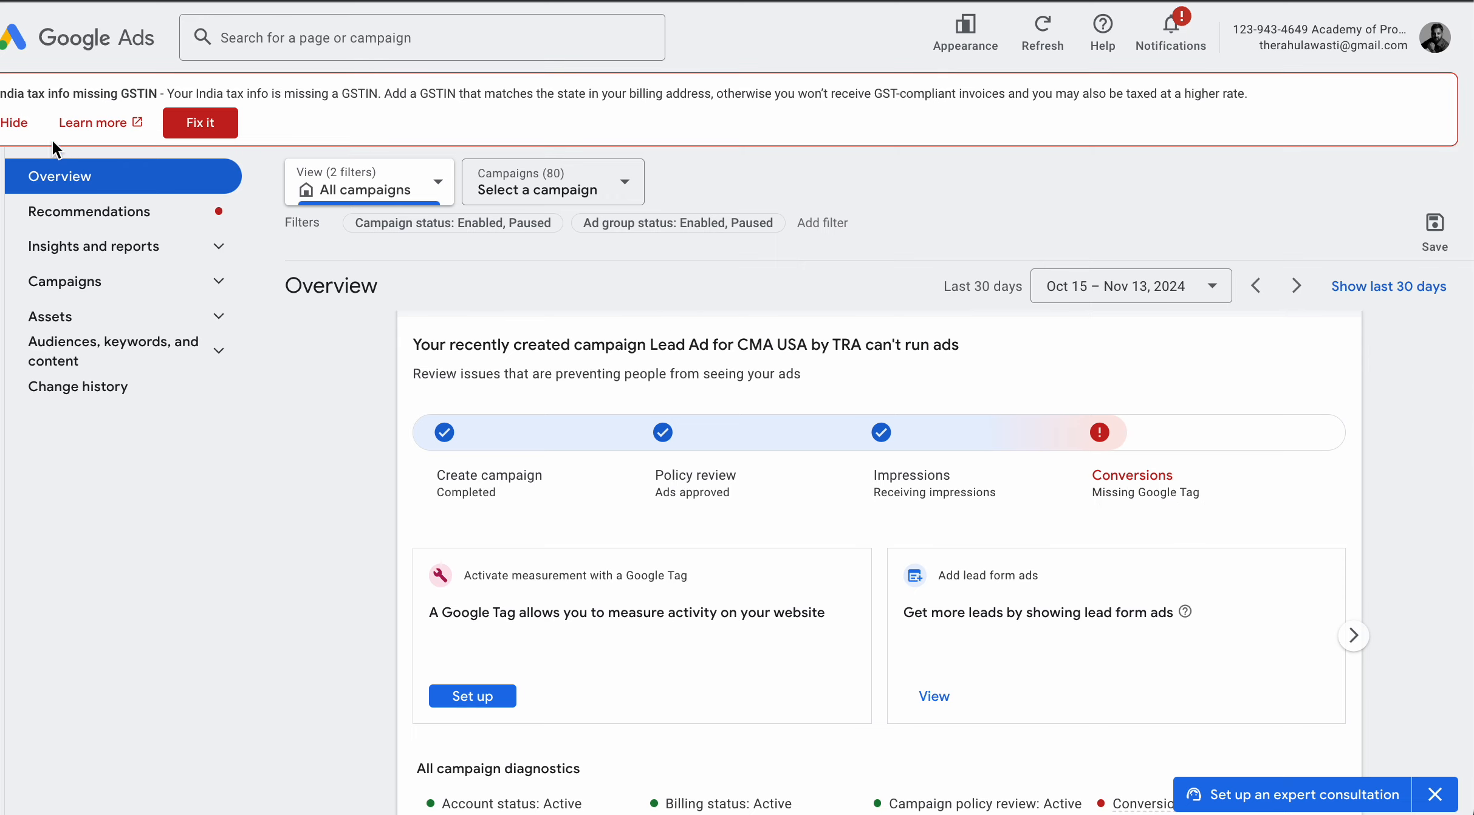
Dismiss the India tax info notice and the sitelink and callout suggestions, and look through the overview's remaining cards
left_click(14, 122)
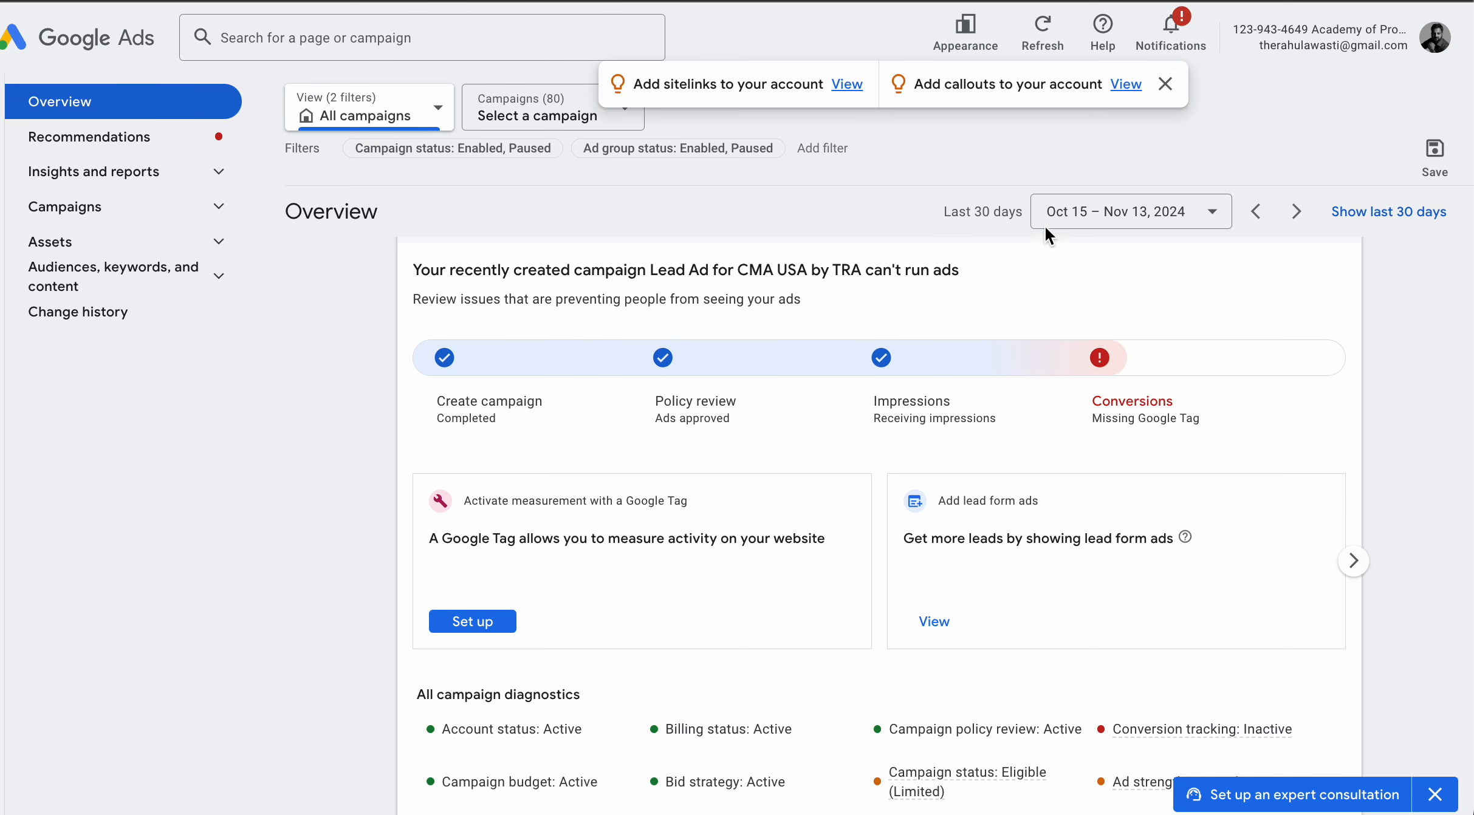
left_click(1165, 84)
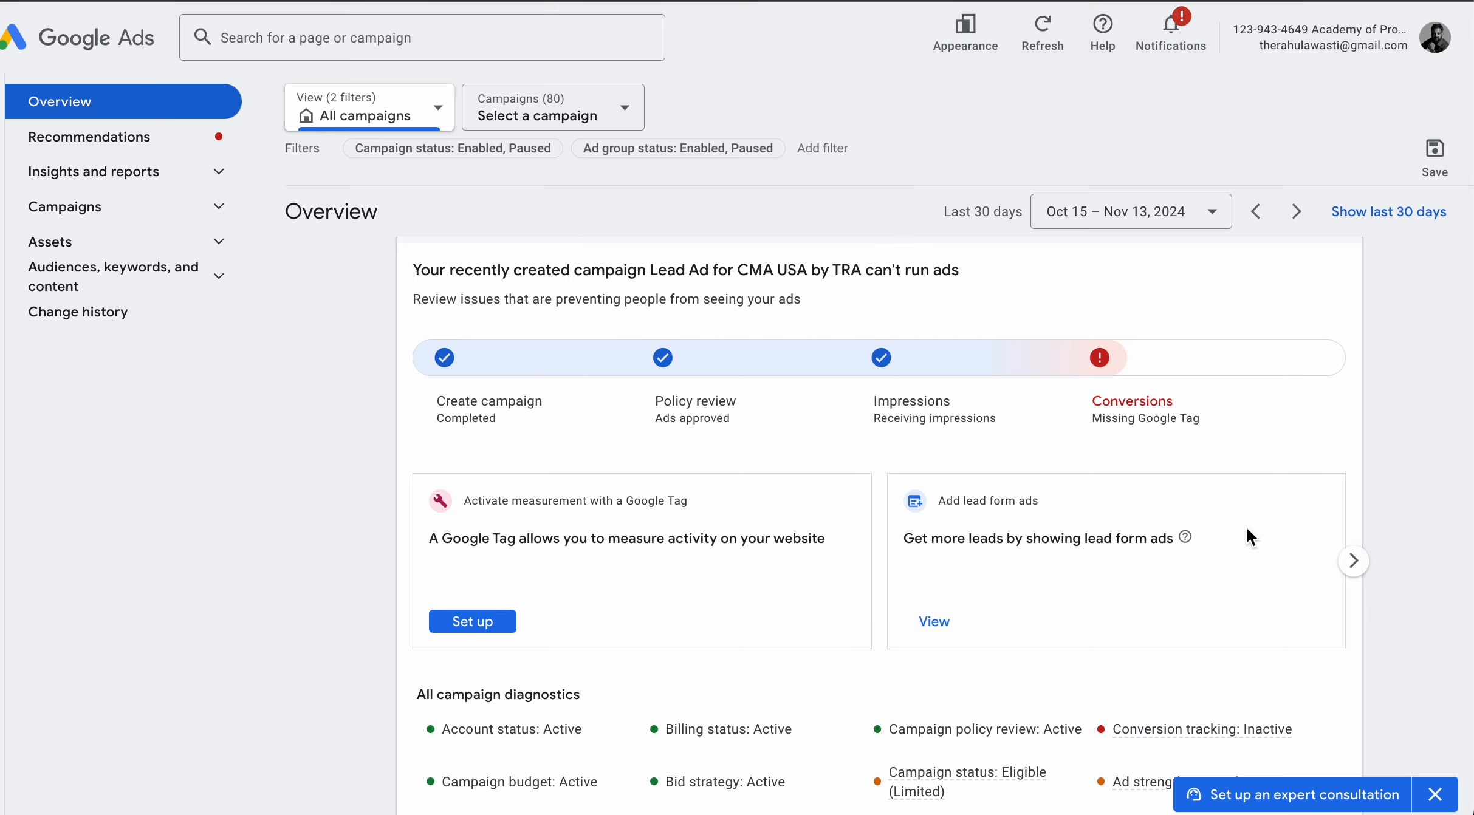
scroll(1246, 526, "down", 4)
scroll(1301, 468, "down", 15)
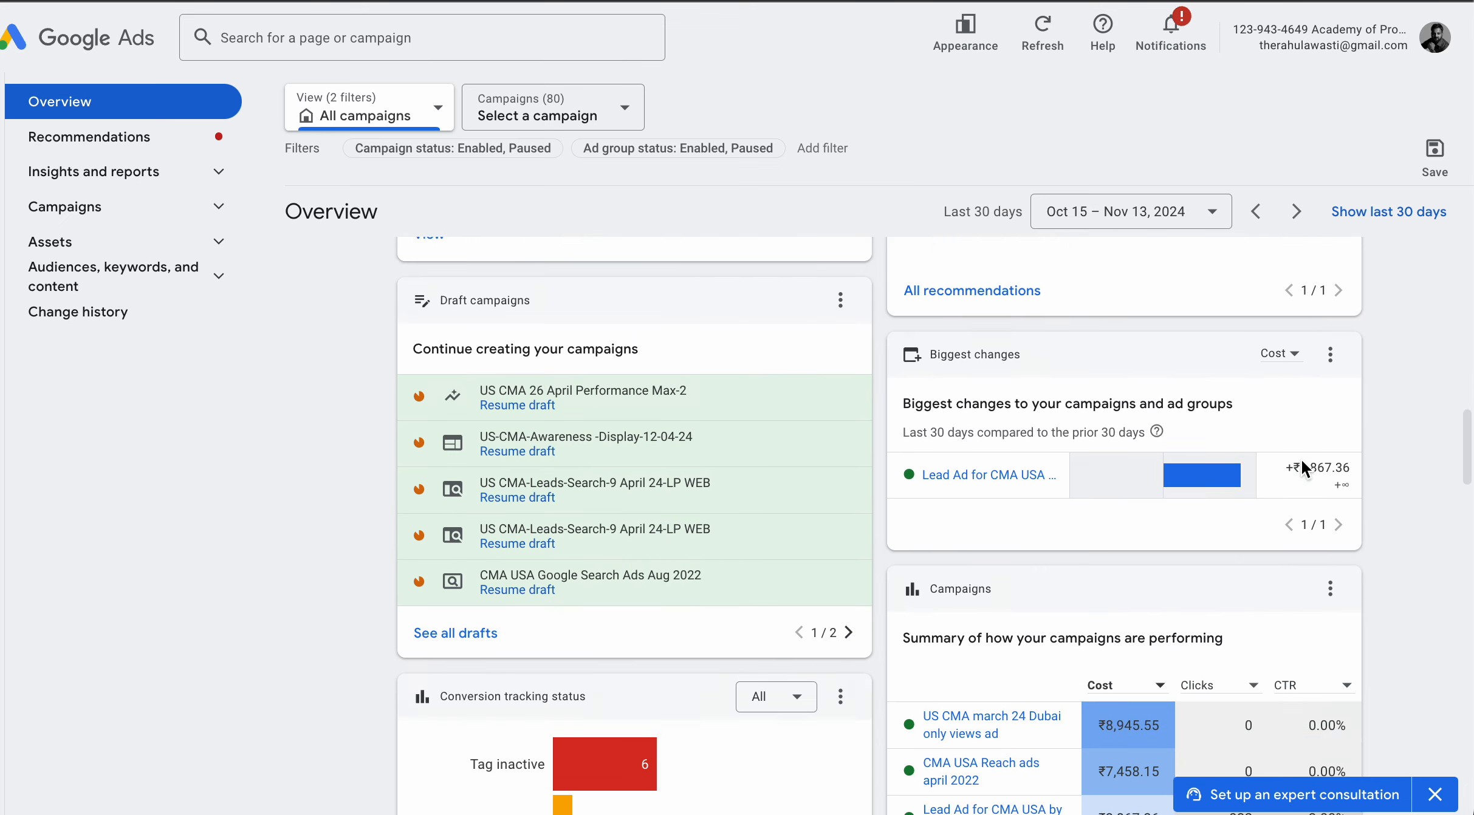
Review the conversion tracking status, biggest changes and campaigns summary cards on the account overview
scroll(1302, 467, "up", 1)
scroll(1301, 458, "up", 1)
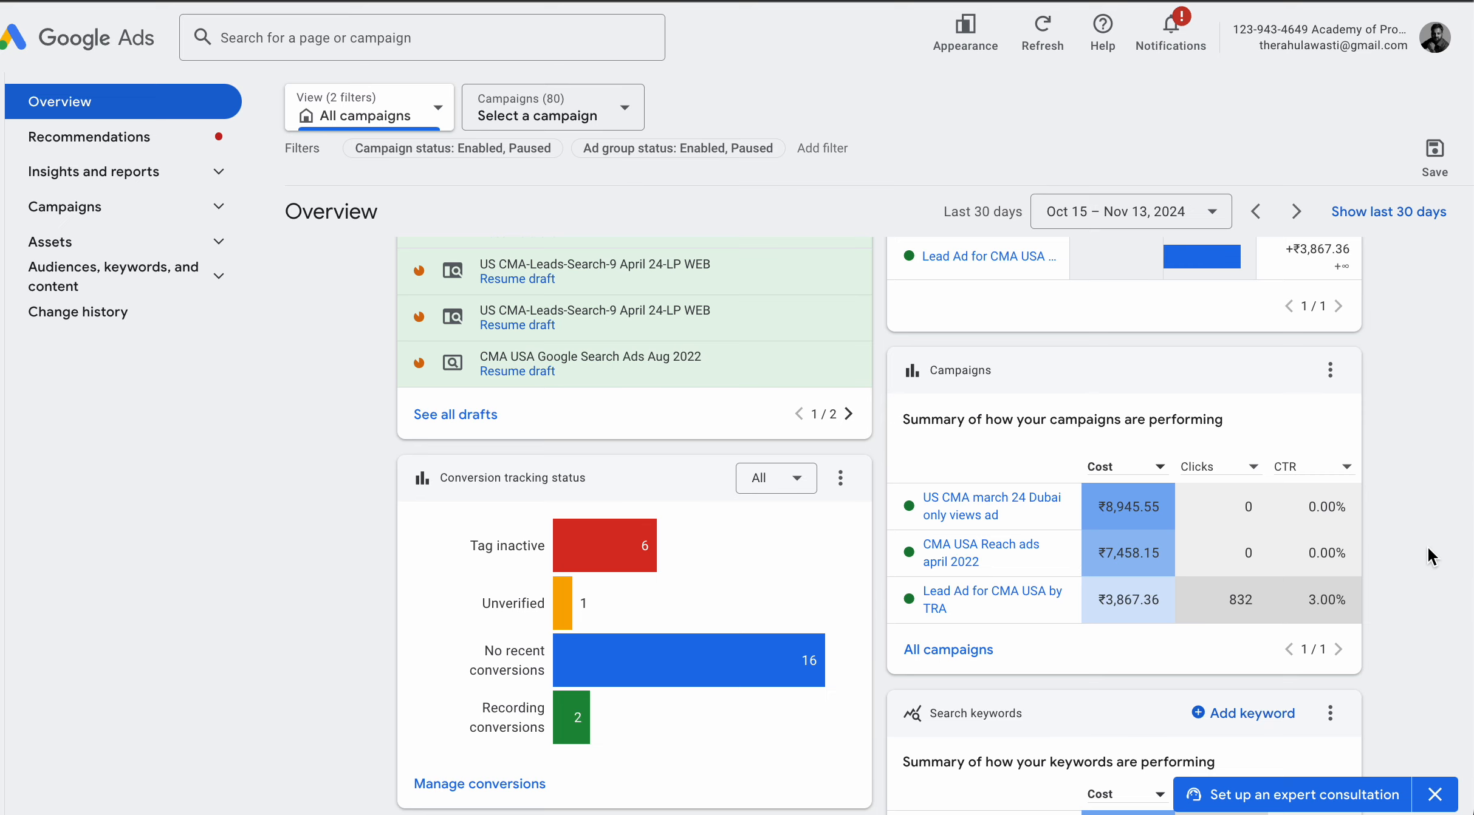
scroll(1428, 549, "up", 1)
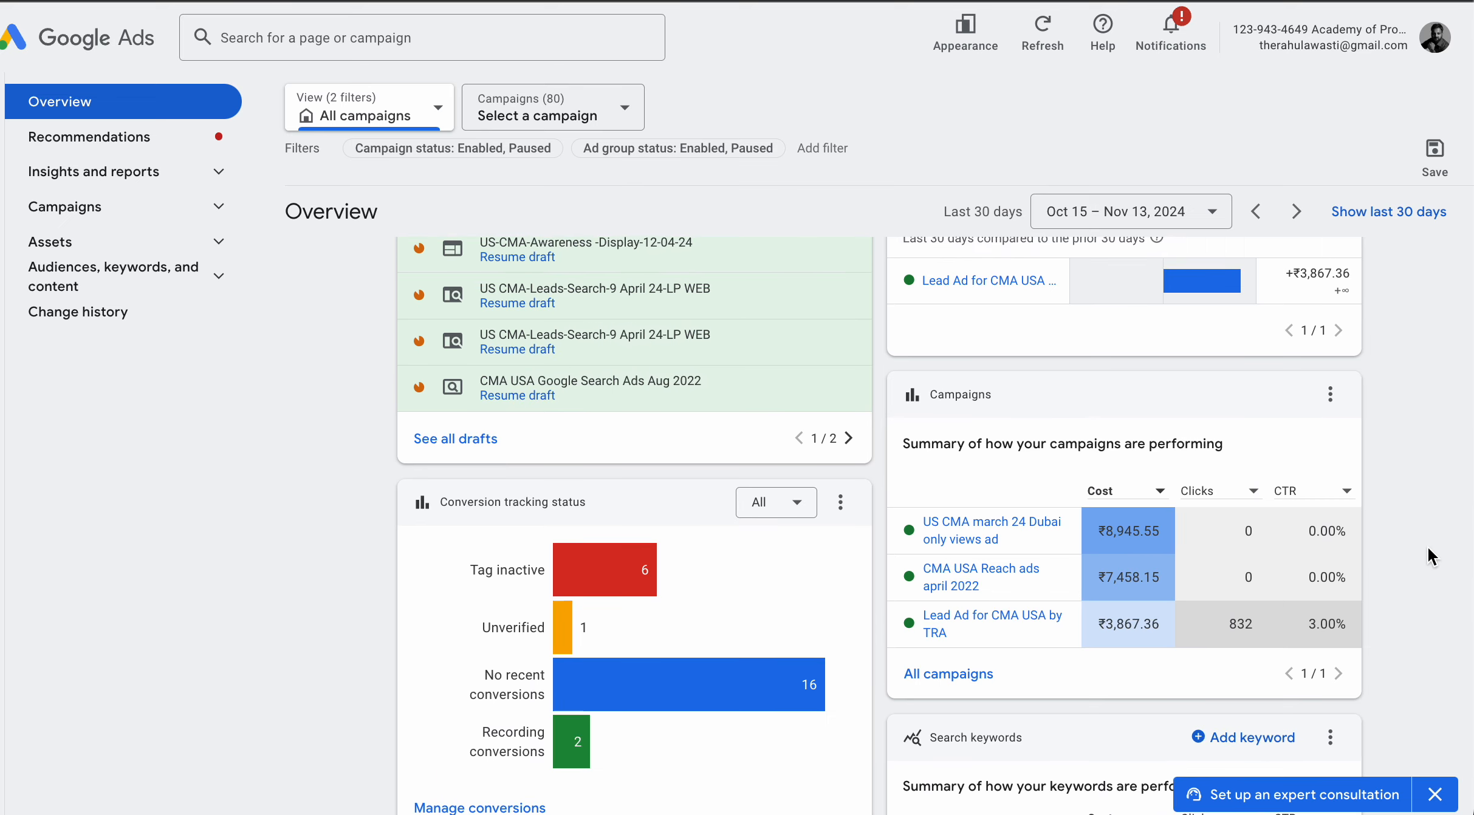
scroll(1427, 545, "up", 3)
scroll(1427, 545, "down", 2)
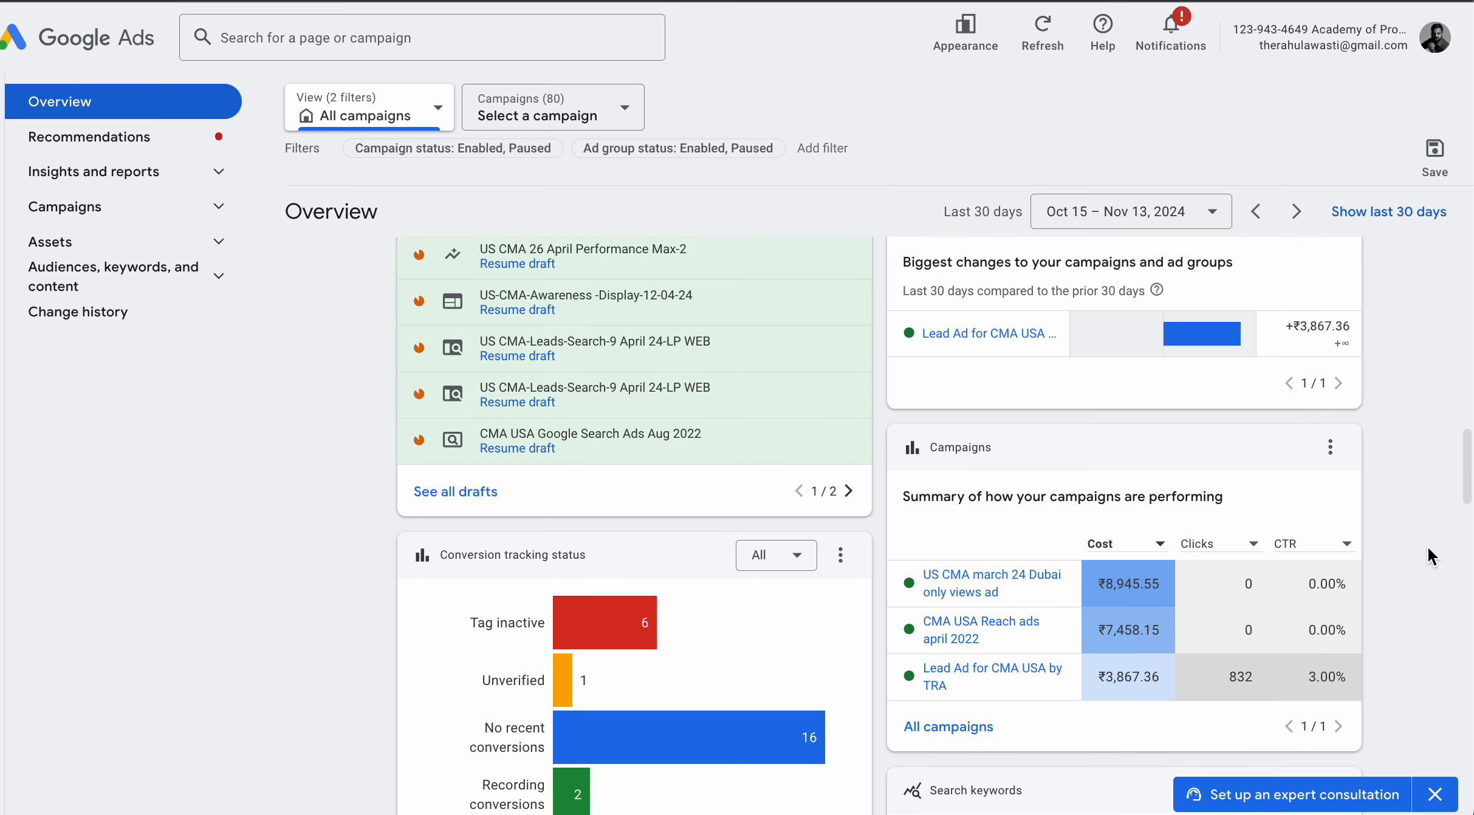
Open the campaign Lead Ad for CMA USA by TRA from the campaigns summary and examine its performance metrics, including conversions
left_click(962, 671)
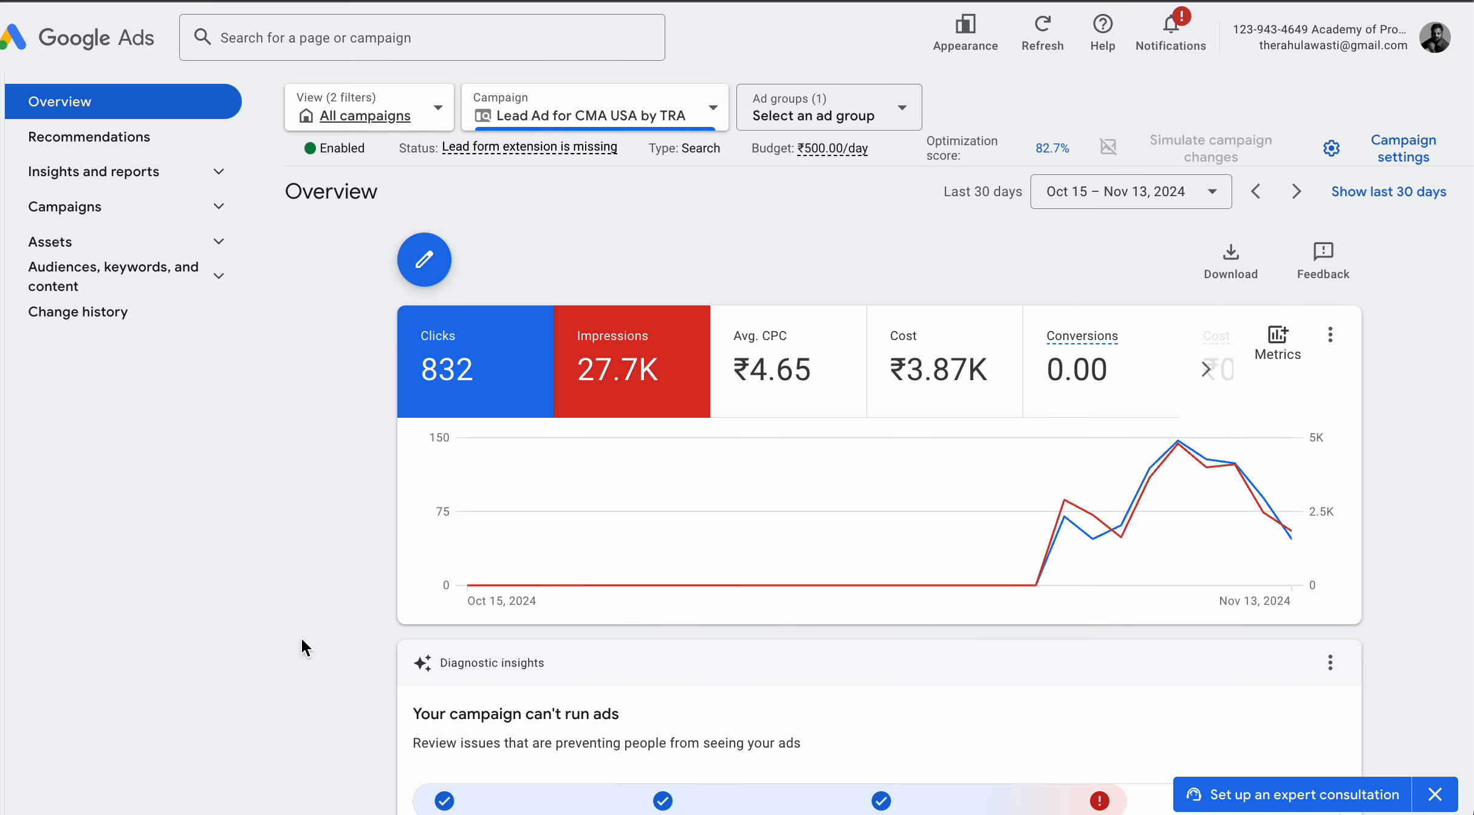
scroll(1073, 434, "down", 2)
scroll(1072, 433, "up", 1)
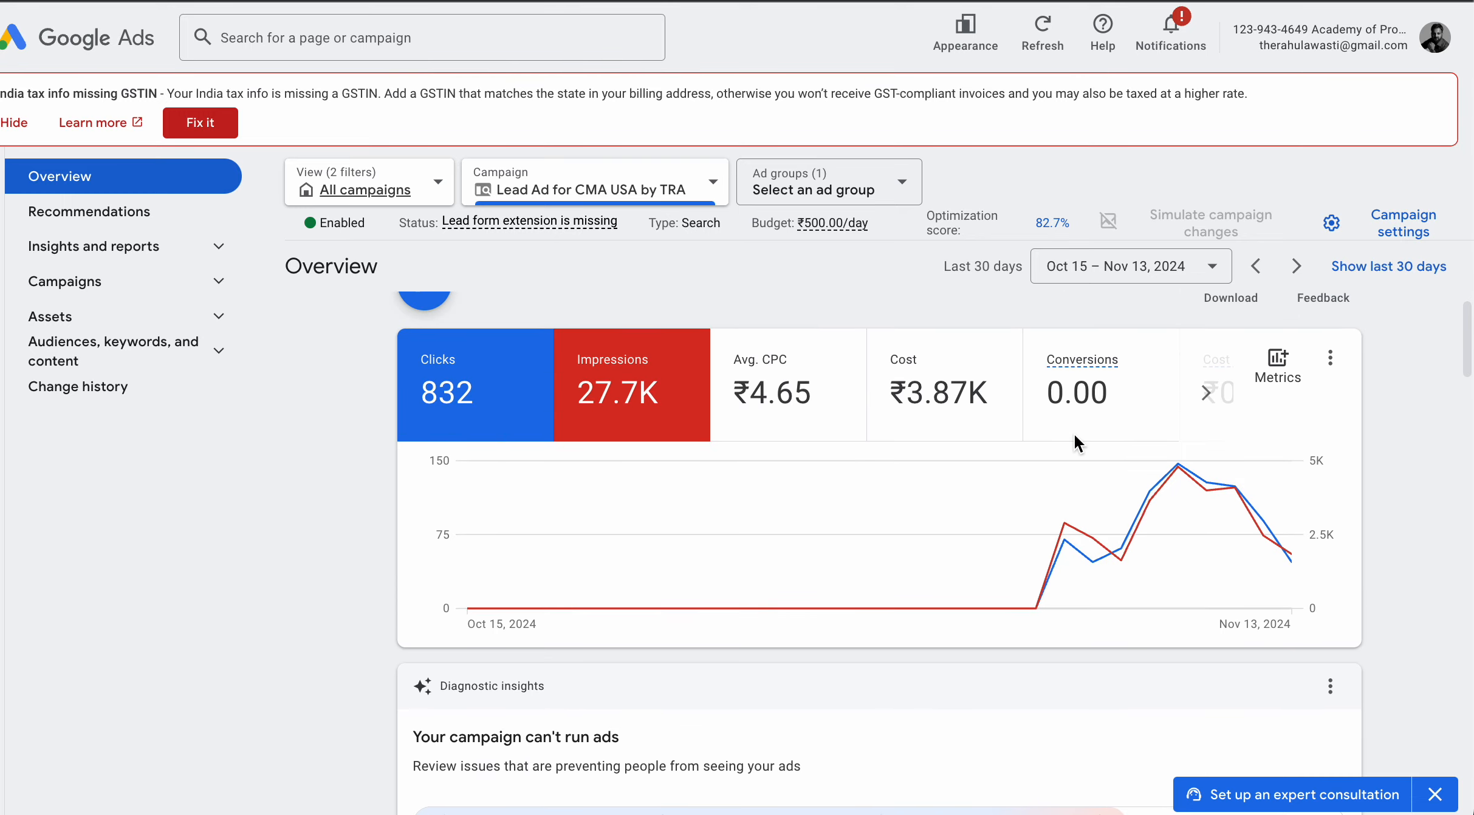
scroll(1073, 434, "down", 3)
scroll(1073, 433, "down", 5)
scroll(1075, 442, "up", 8)
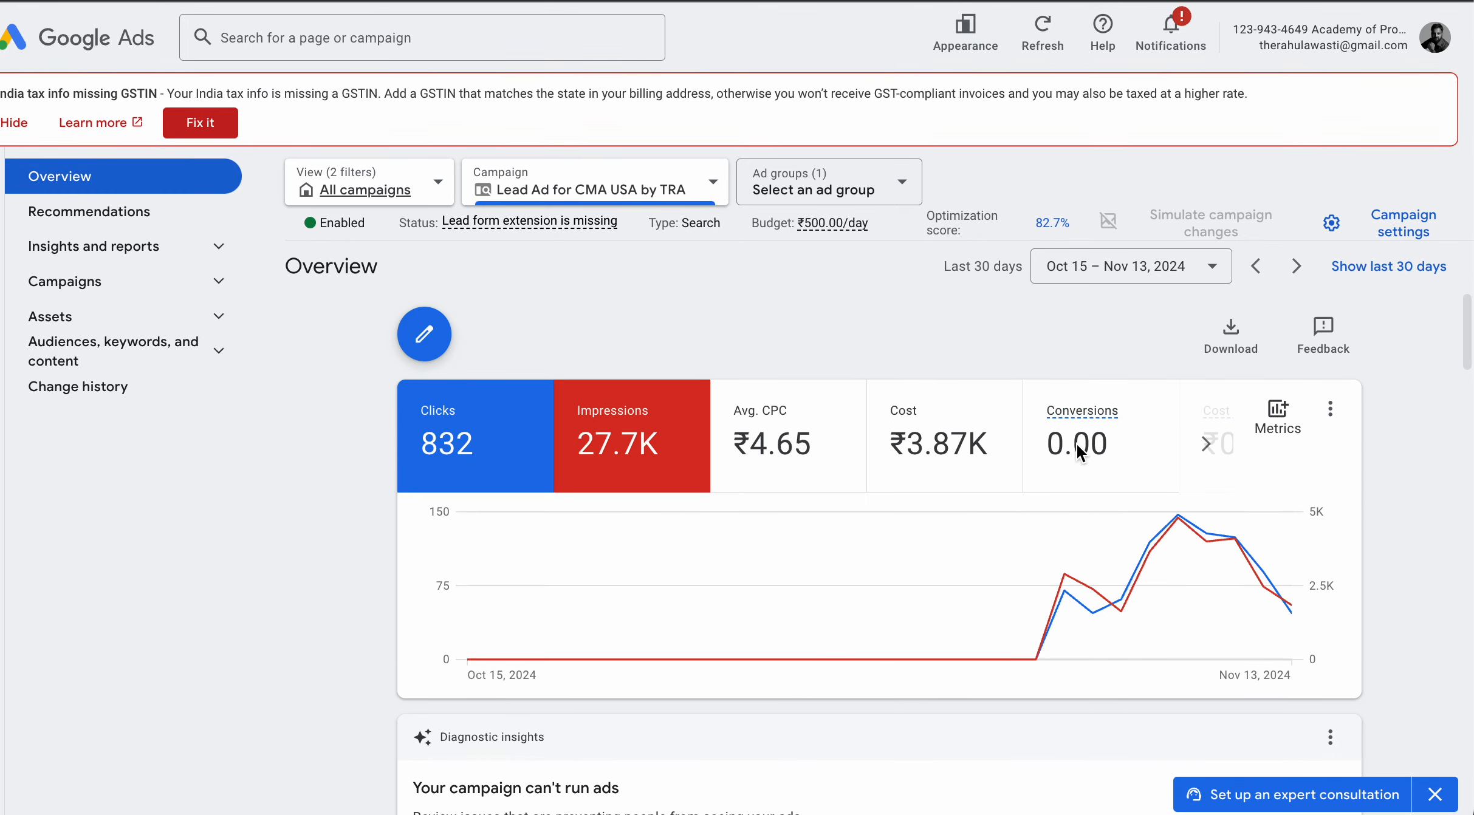
Open the campaigns table for this campaign and examine its status, cost, bid strategy and conversion columns
left_click(65, 281)
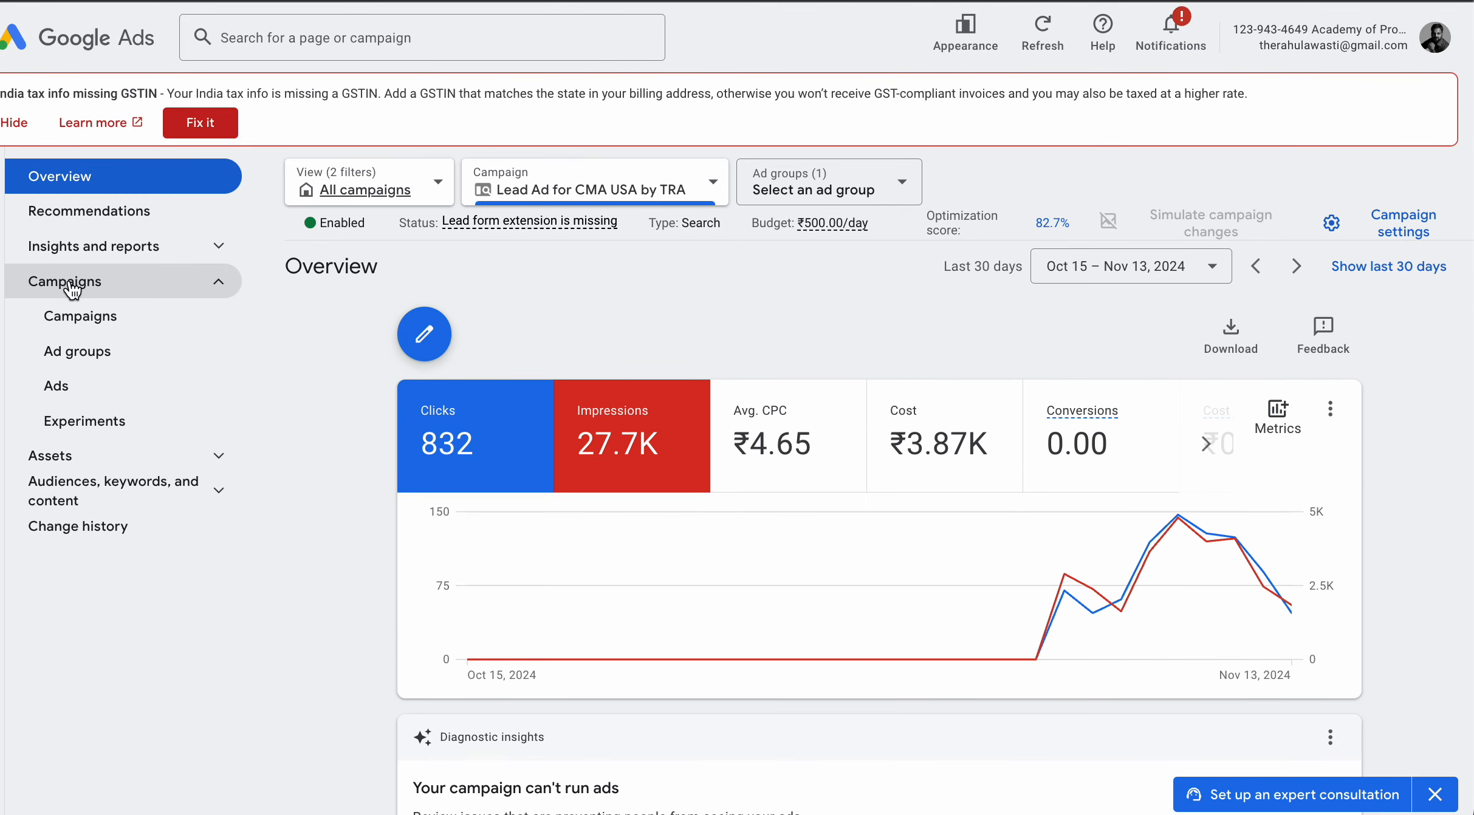
left_click(87, 325)
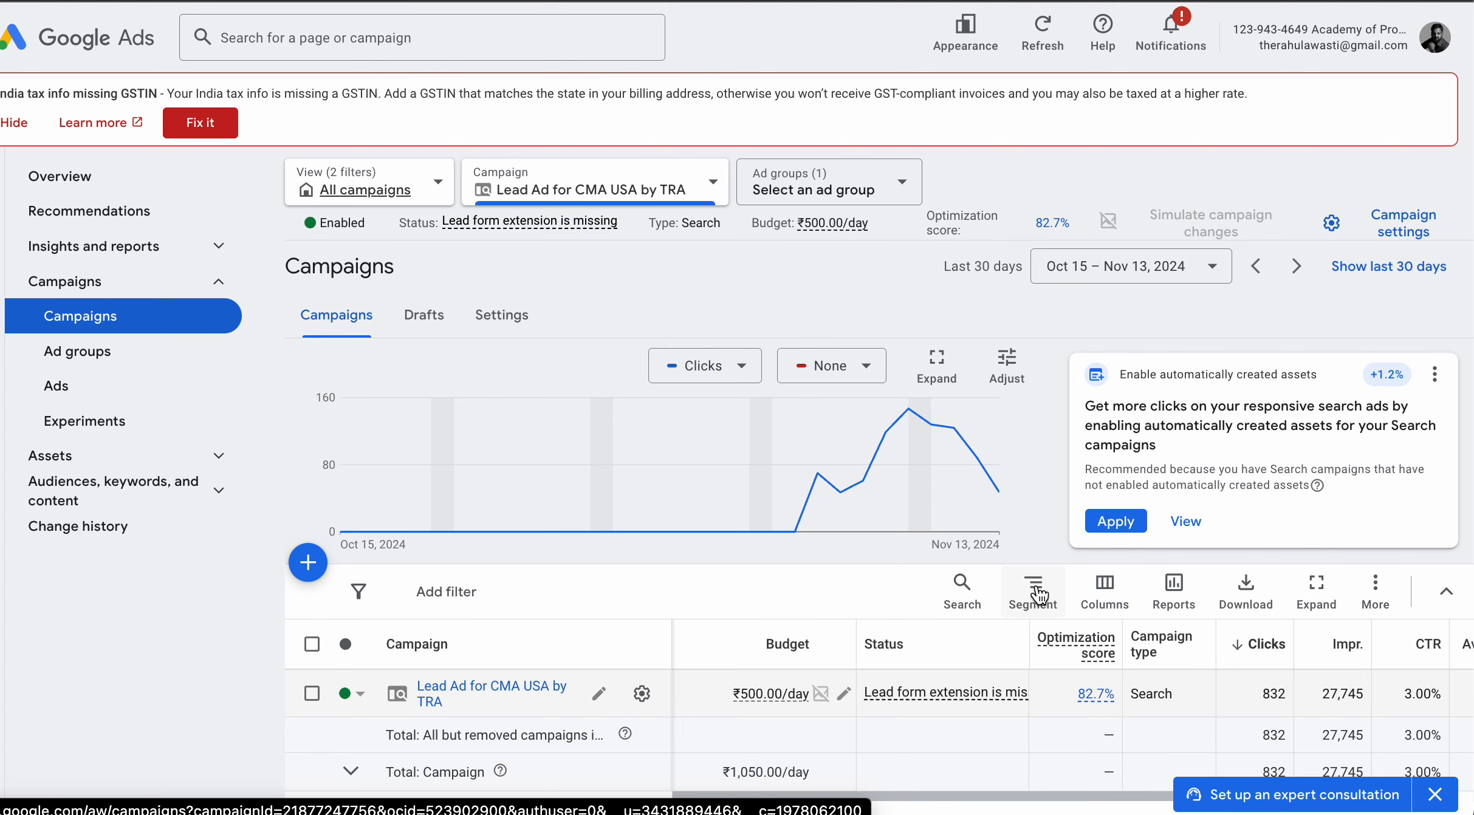
scroll(1036, 592, "down", 2)
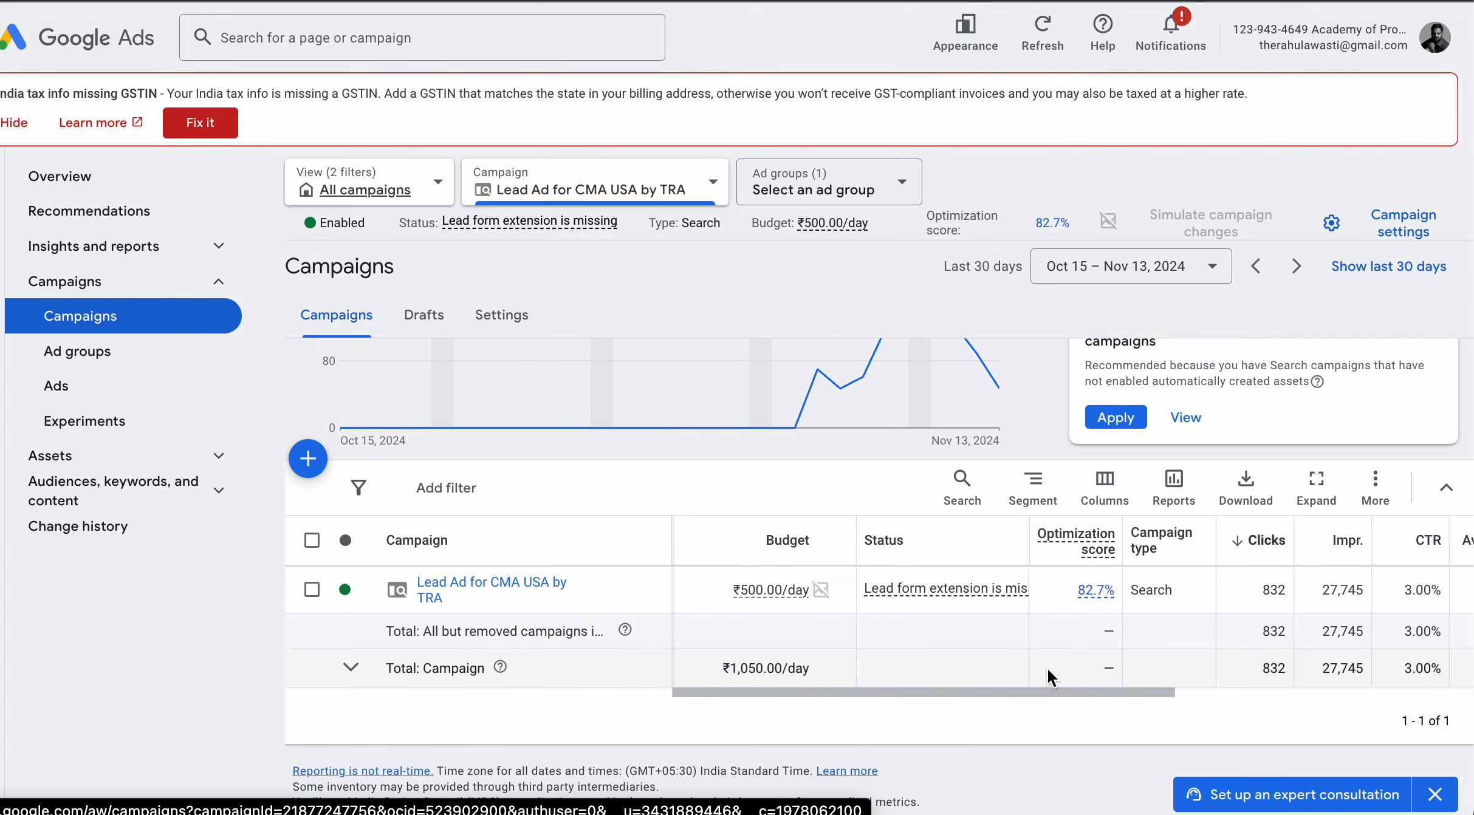
scroll(1237, 501, "up", 2)
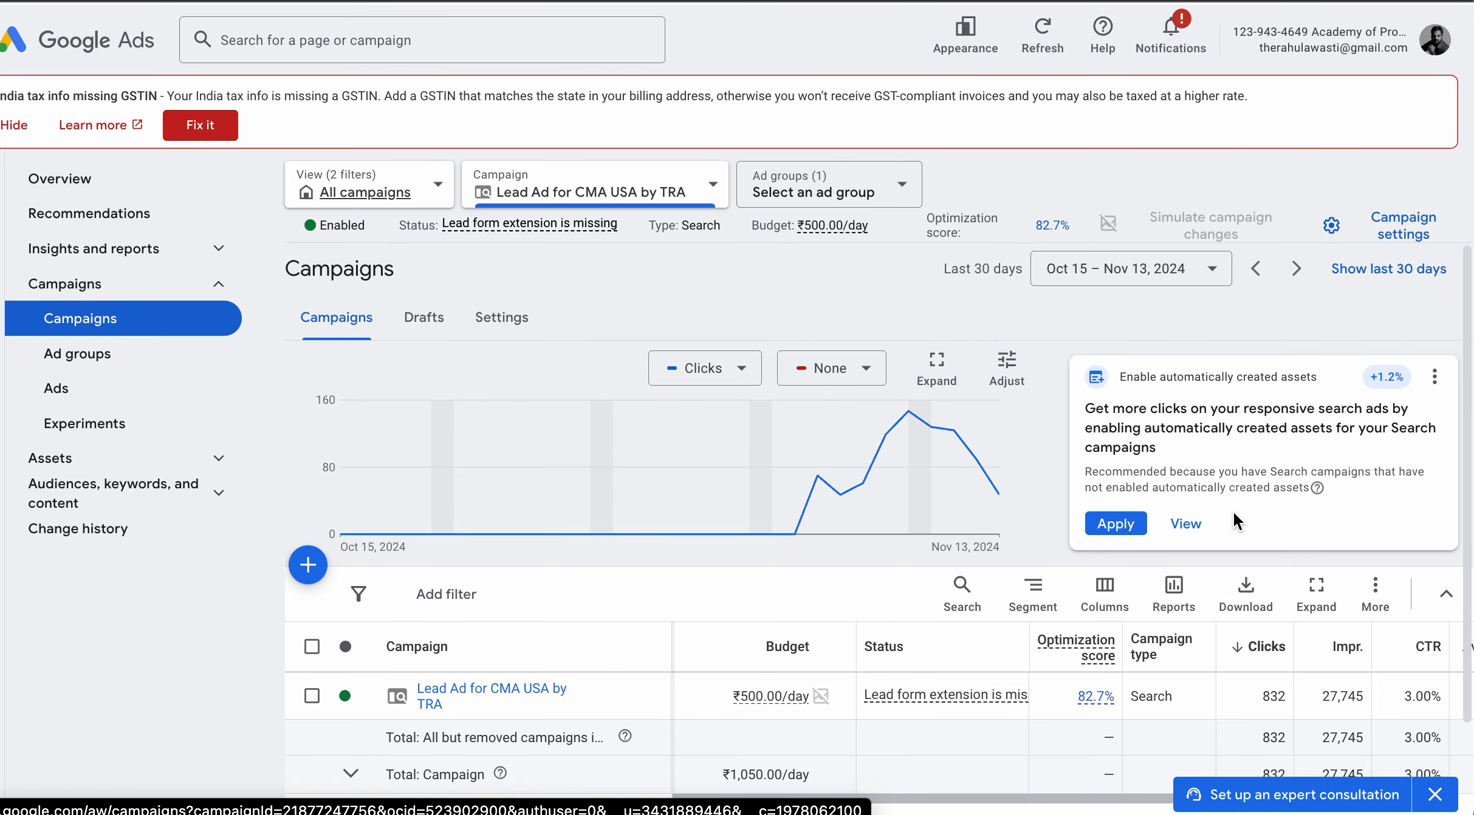
scroll(1223, 551, "down", 2)
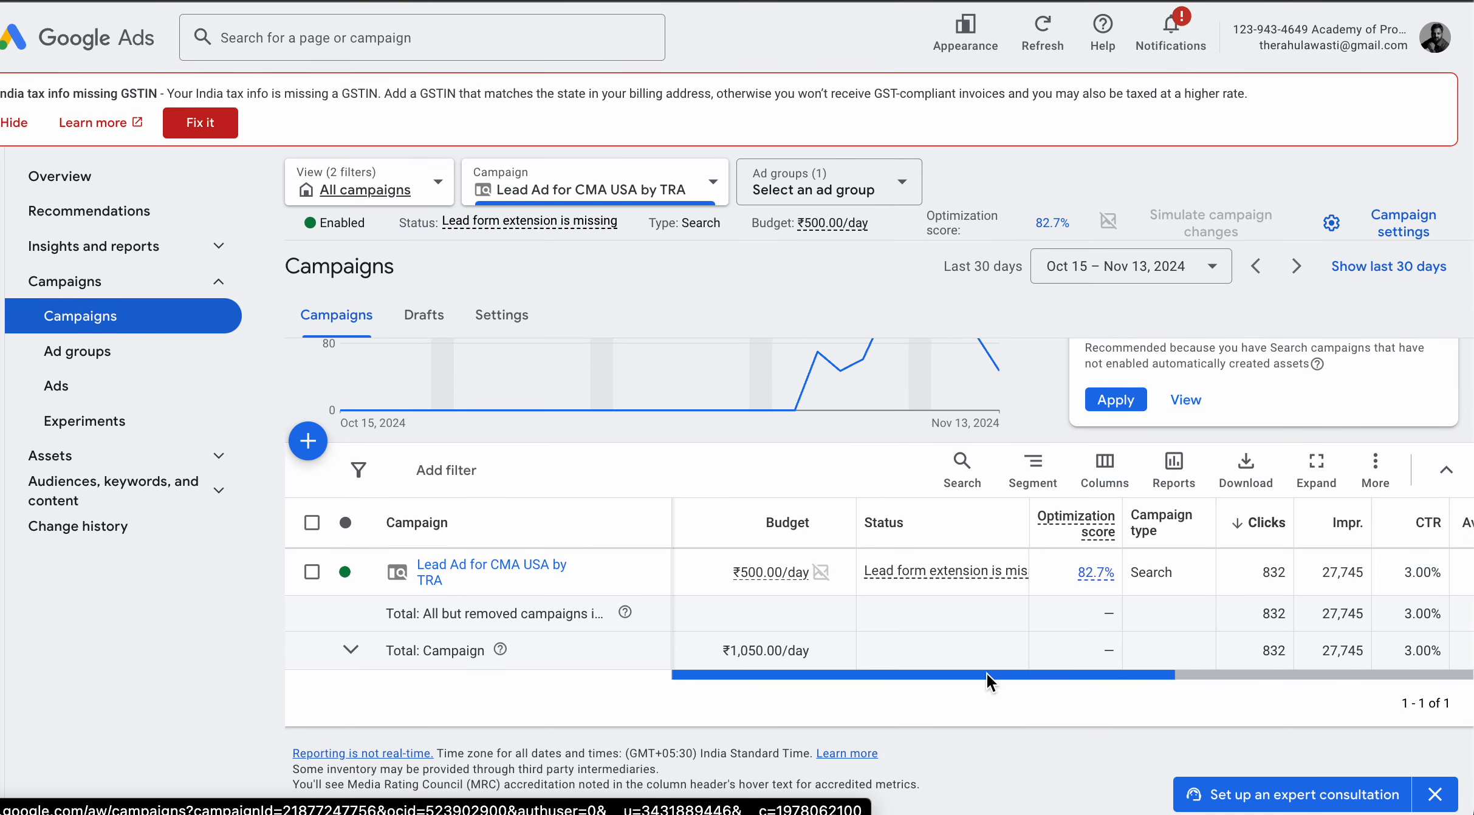
left_click_drag(985, 672, 1274, 676)
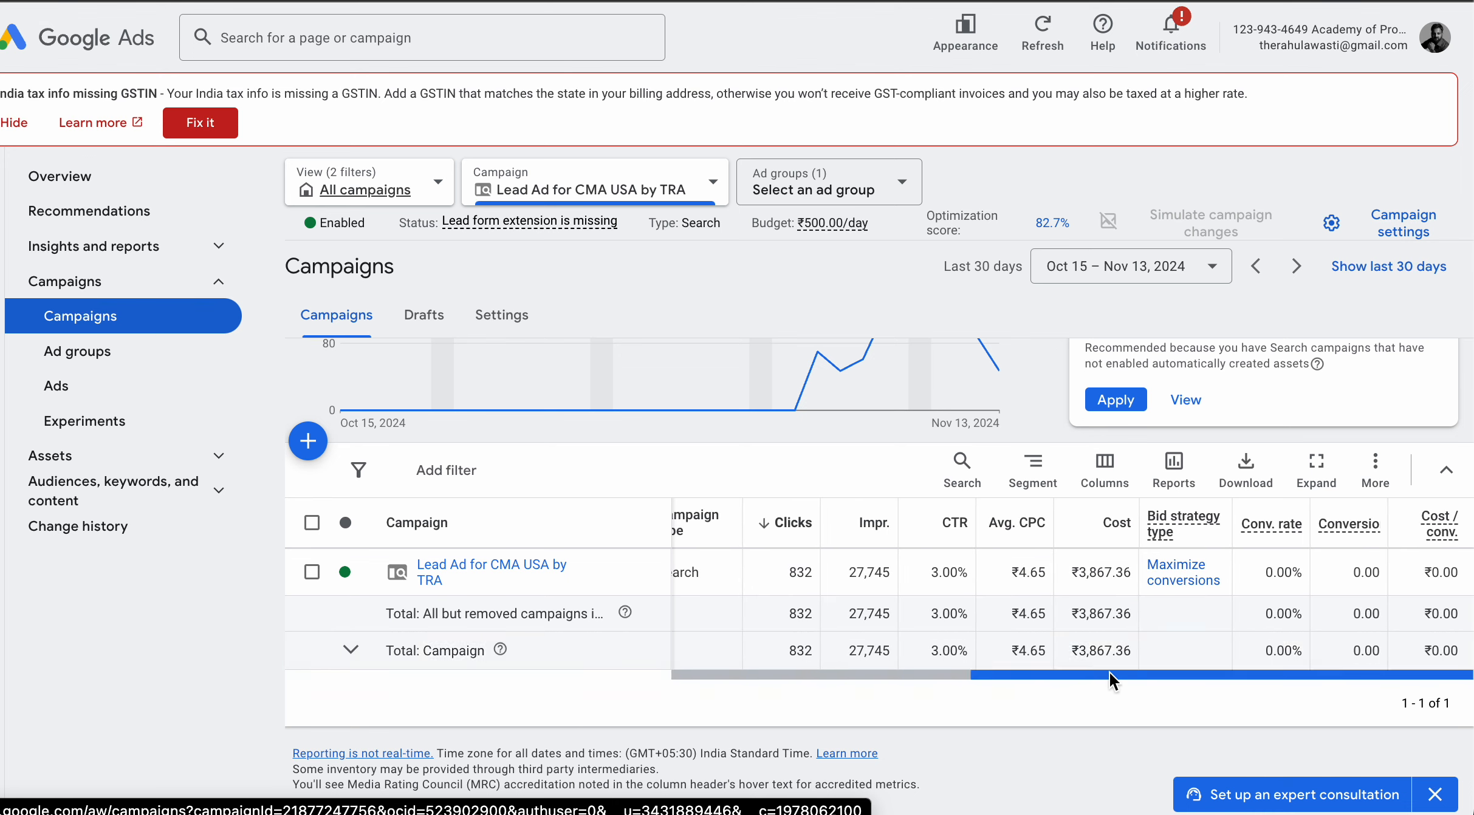
left_click_drag(1109, 671, 757, 702)
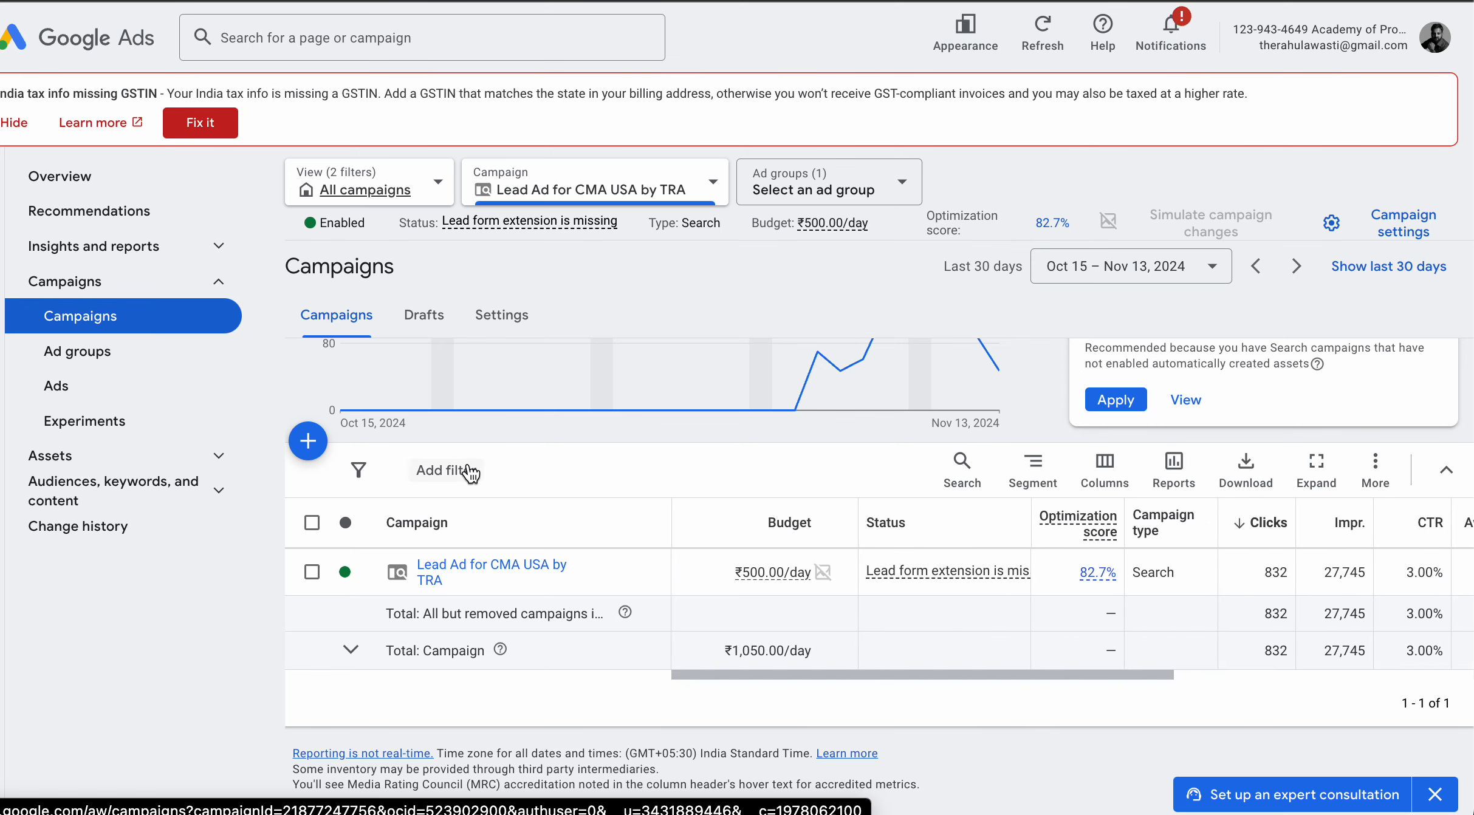
Return to the campaign's overview and dismiss the India tax info notice and the sitelink and callout suggestions
left_click(41, 180)
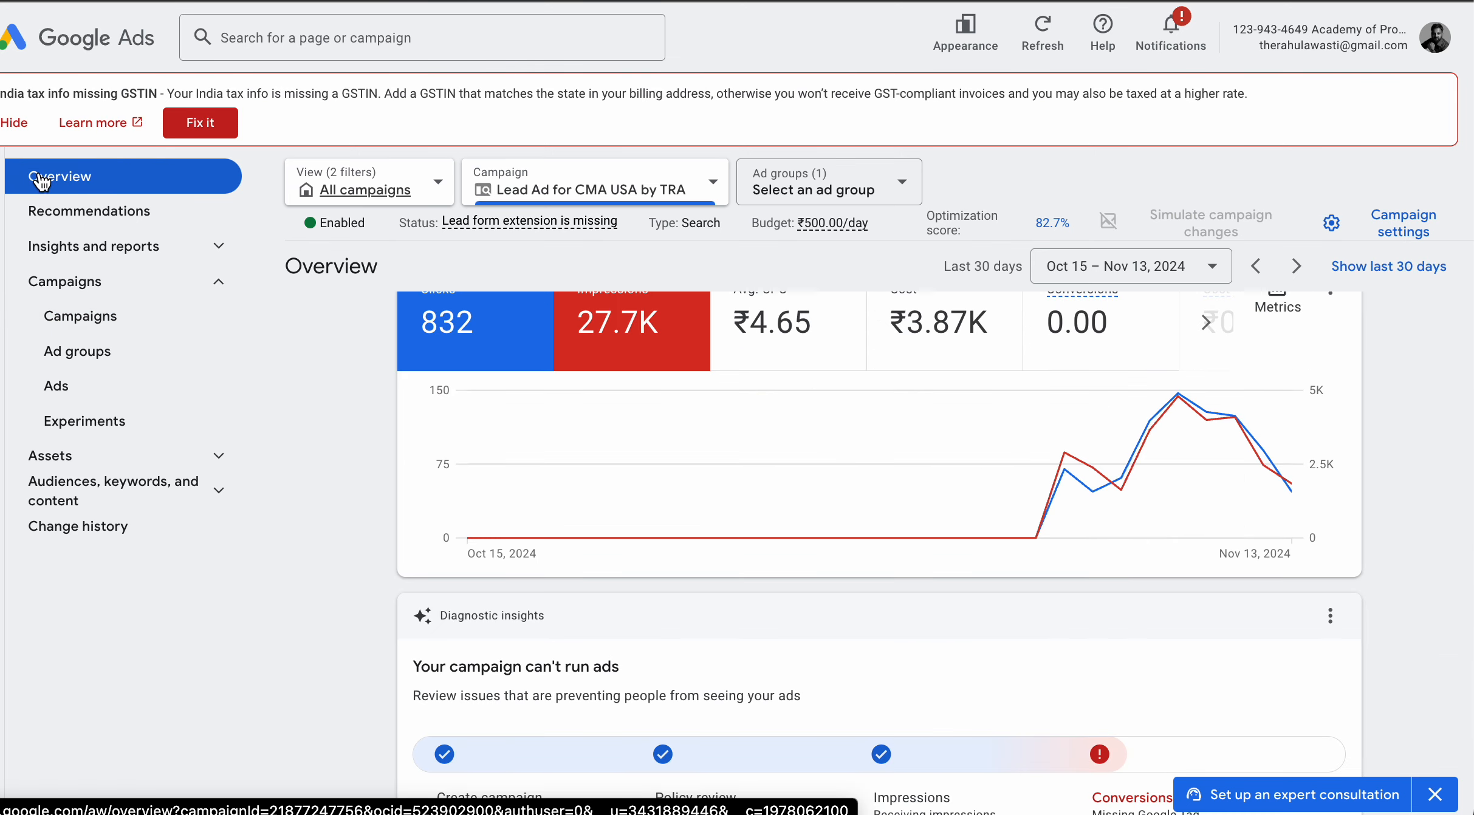
scroll(730, 534, "up", 2)
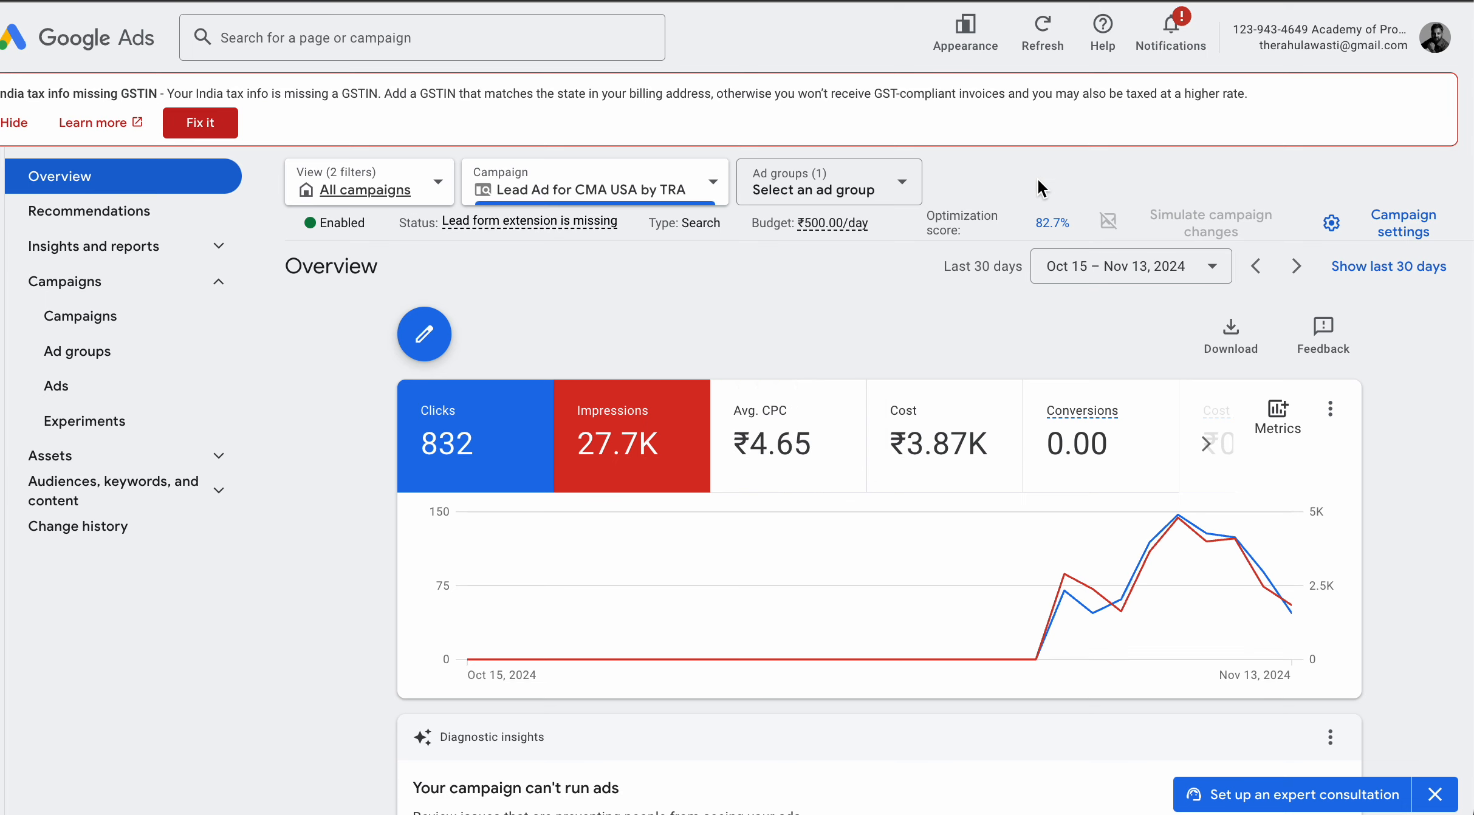
left_click(14, 122)
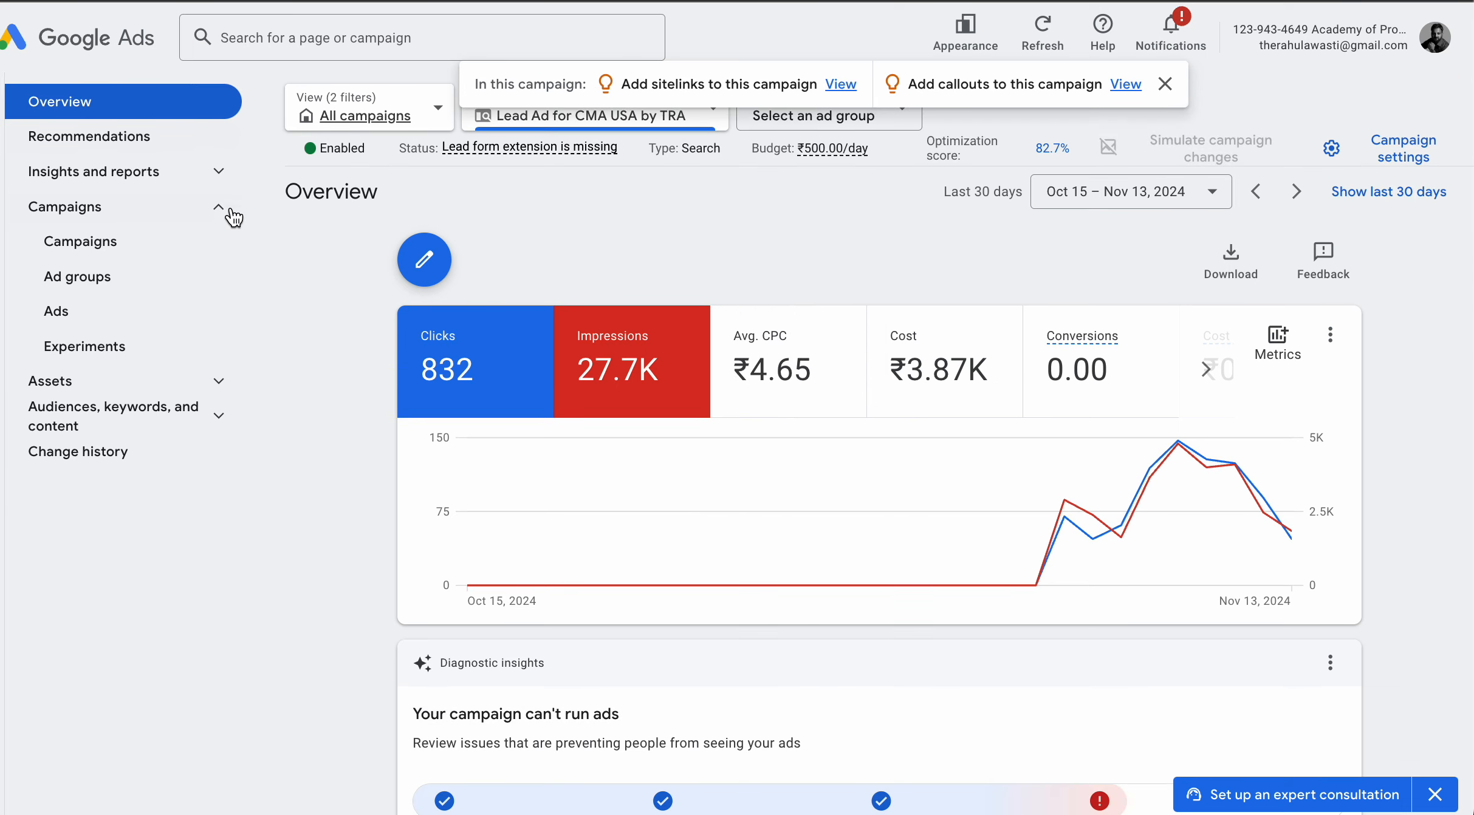
left_click(1164, 85)
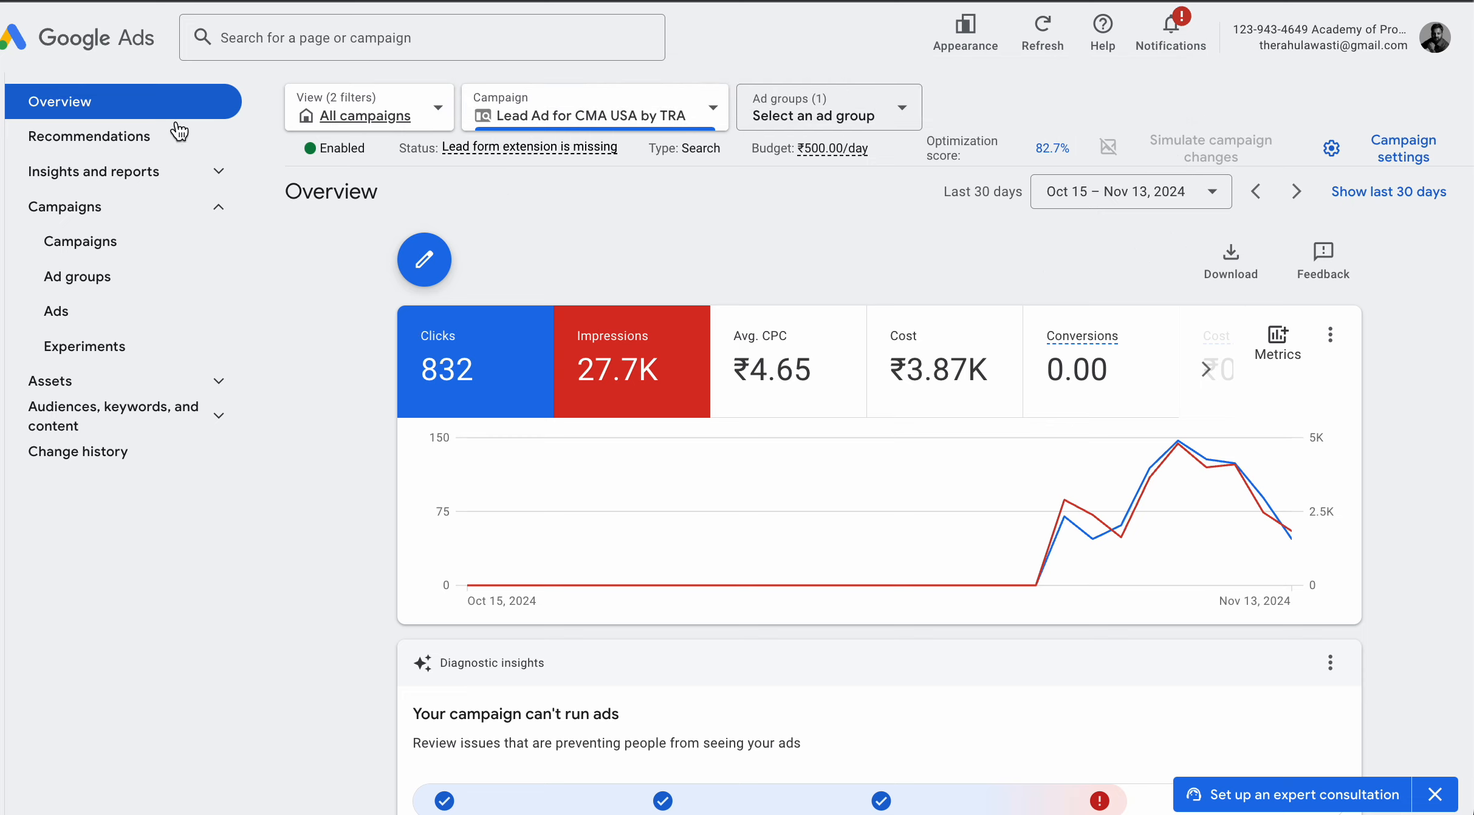
Go back to the all-campaigns overview and check the diagnostic insights for the recently created campaign
left_click(48, 33)
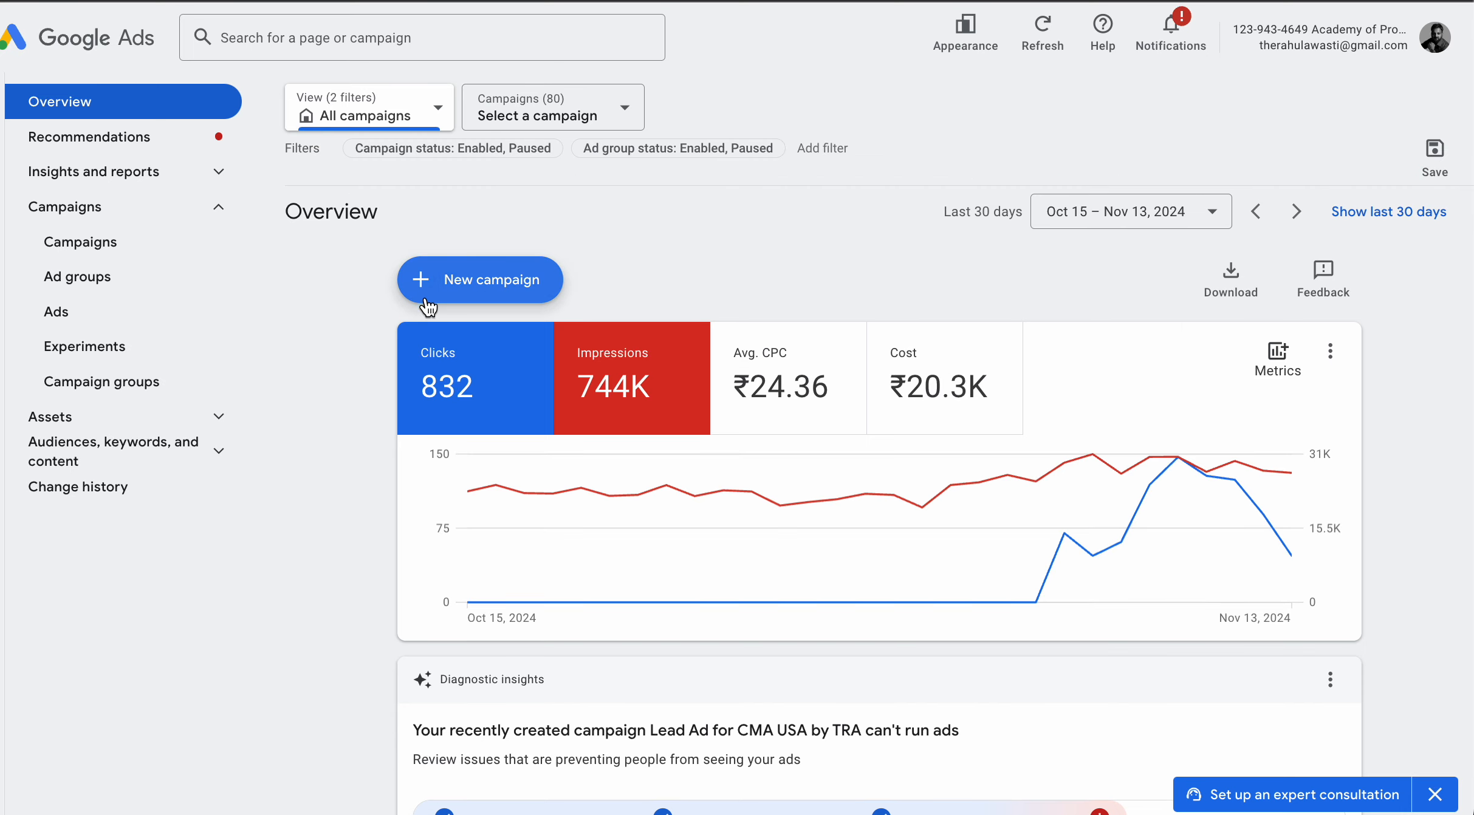
scroll(451, 371, "down", 8)
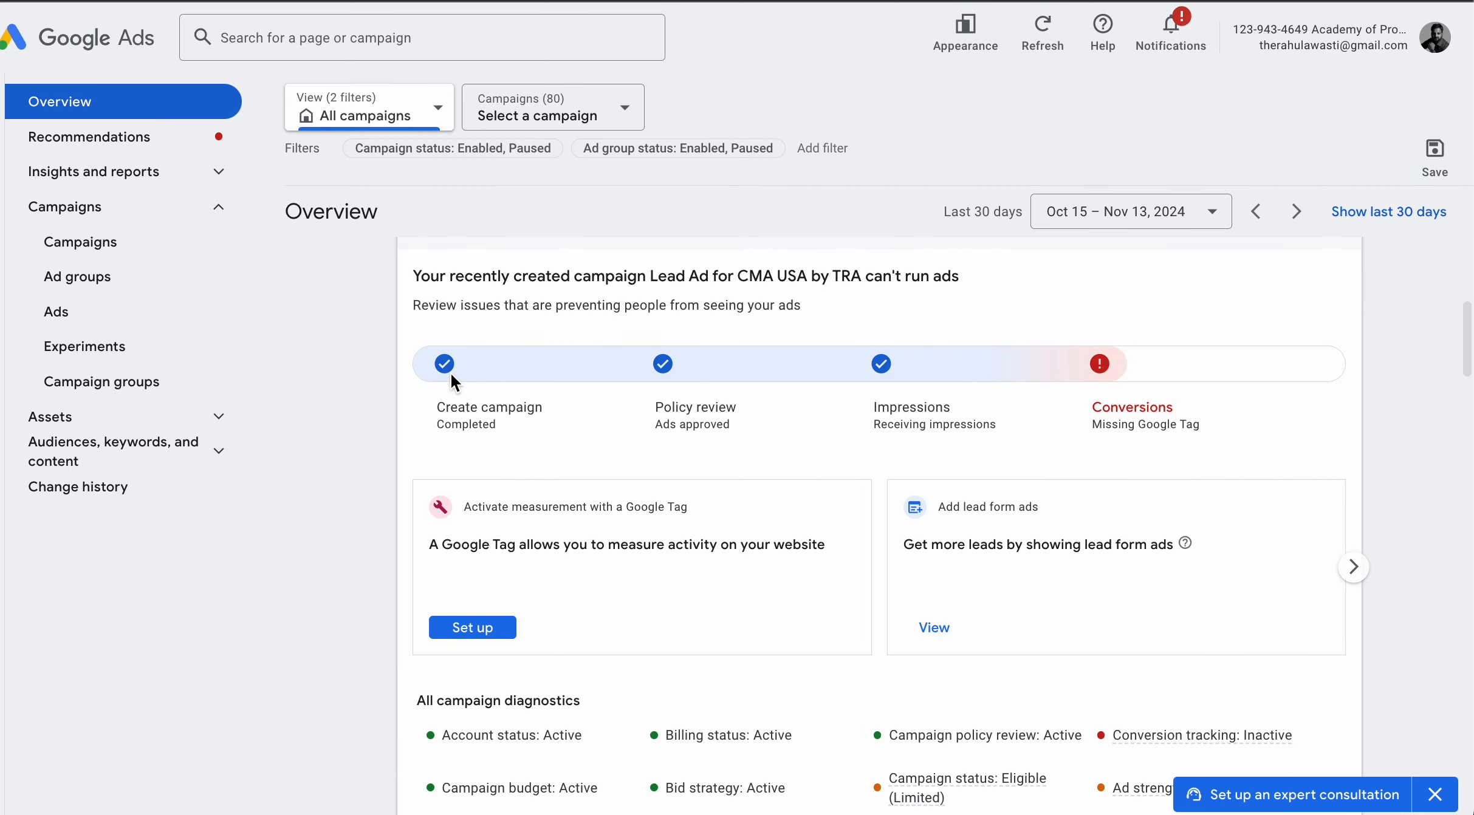
scroll(450, 372, "up", 8)
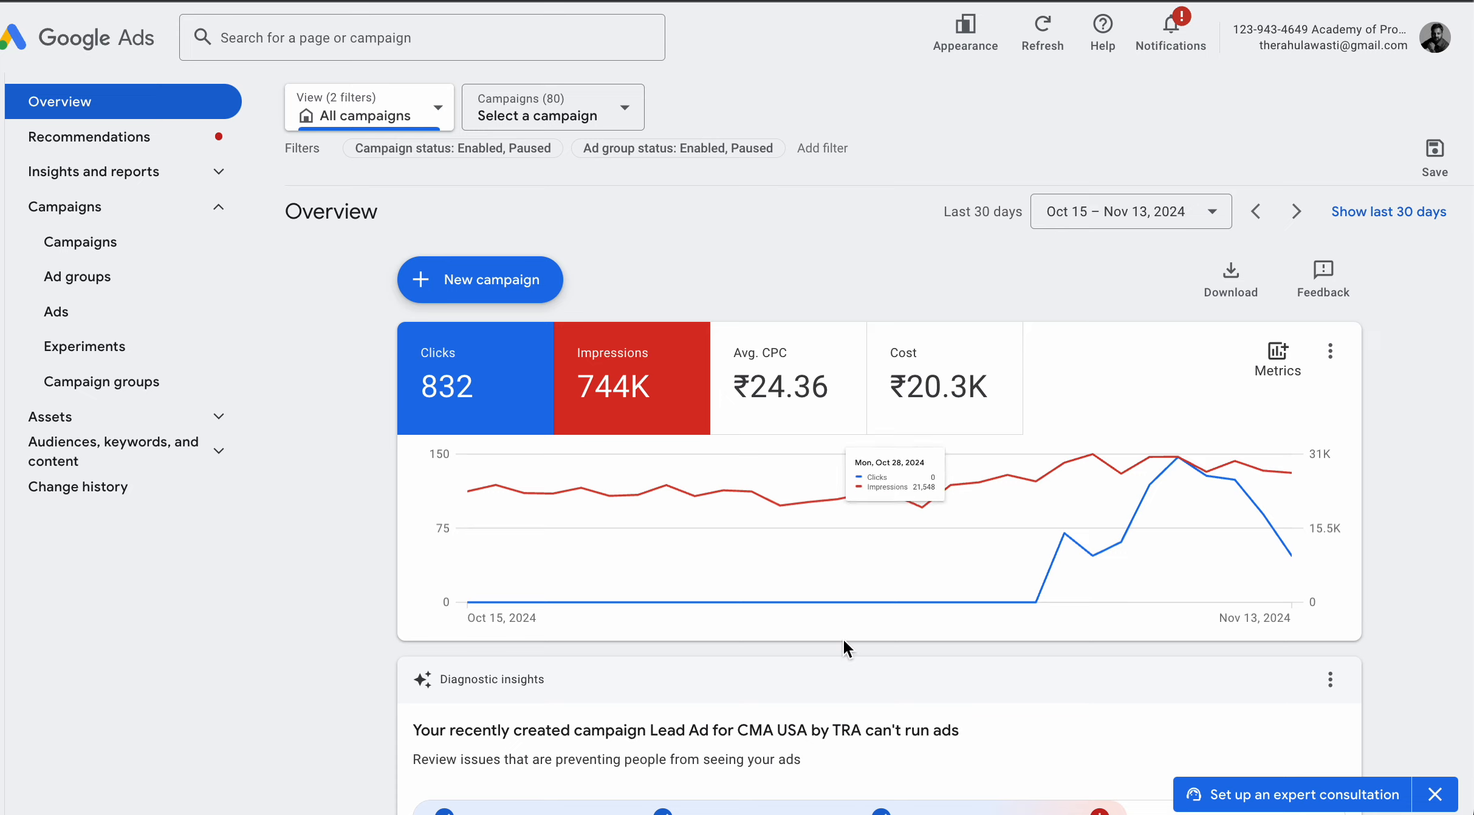
key("super+shift+5")
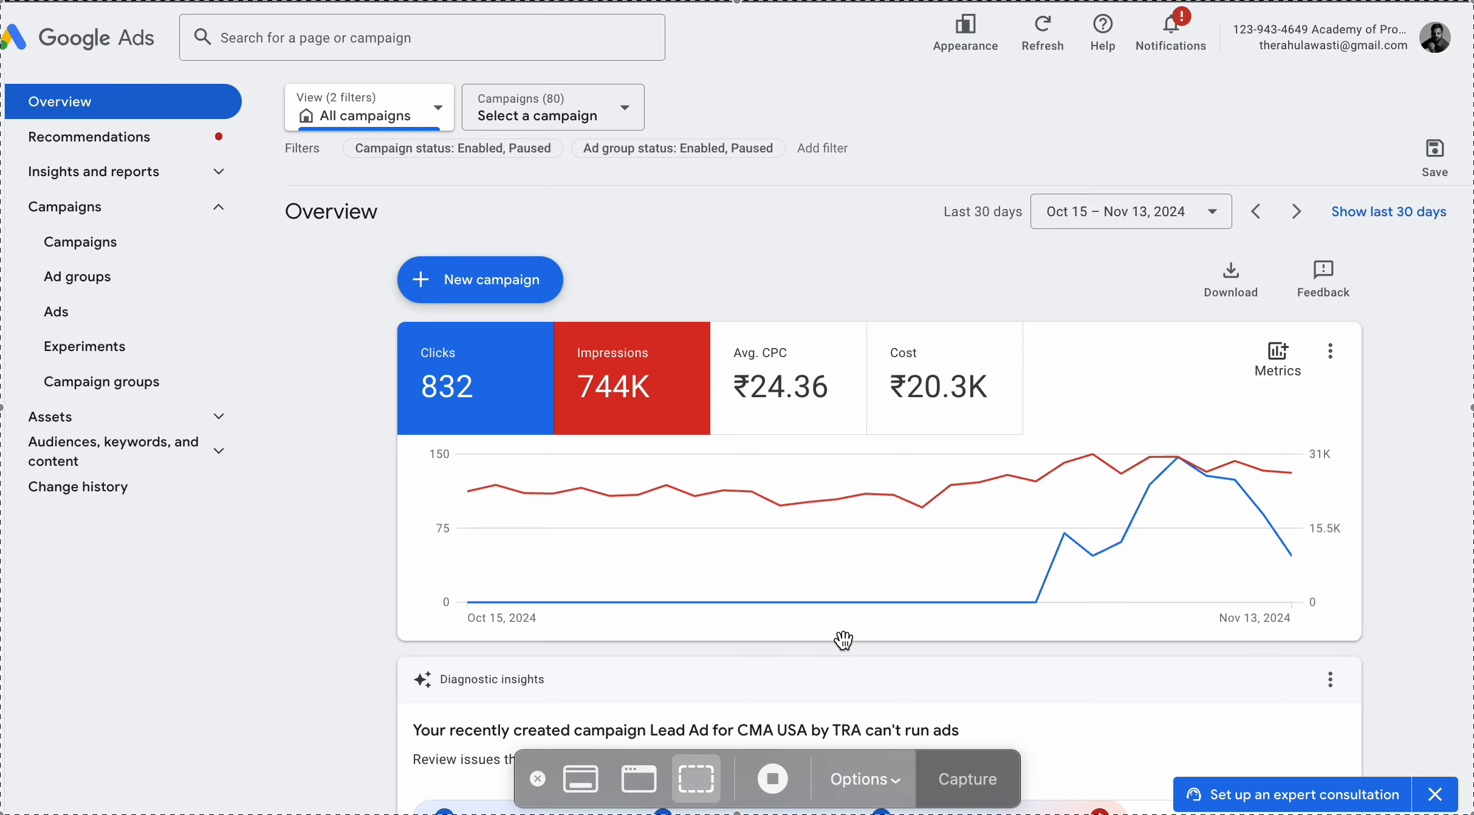